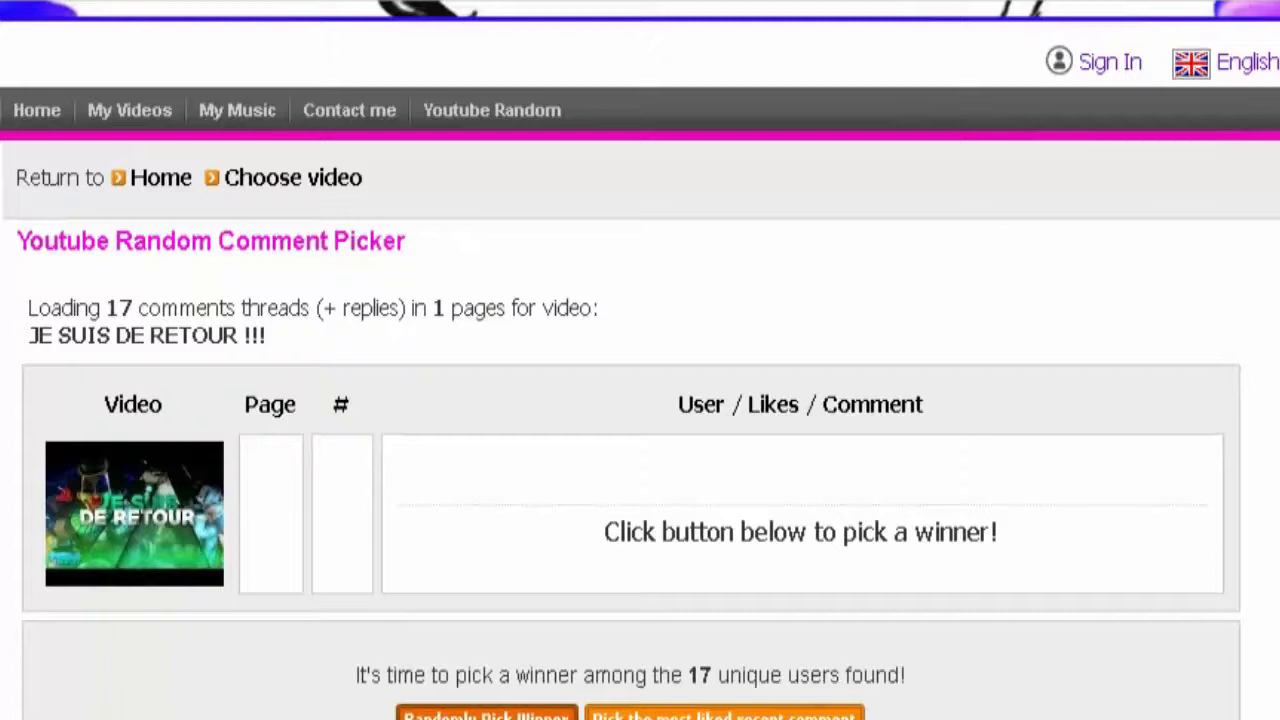
Randomly pick a winner twice among the commenters of the video JE SUIS DE RETOUR !!!
{"action": "left_click", "coordinate": [487, 715]}
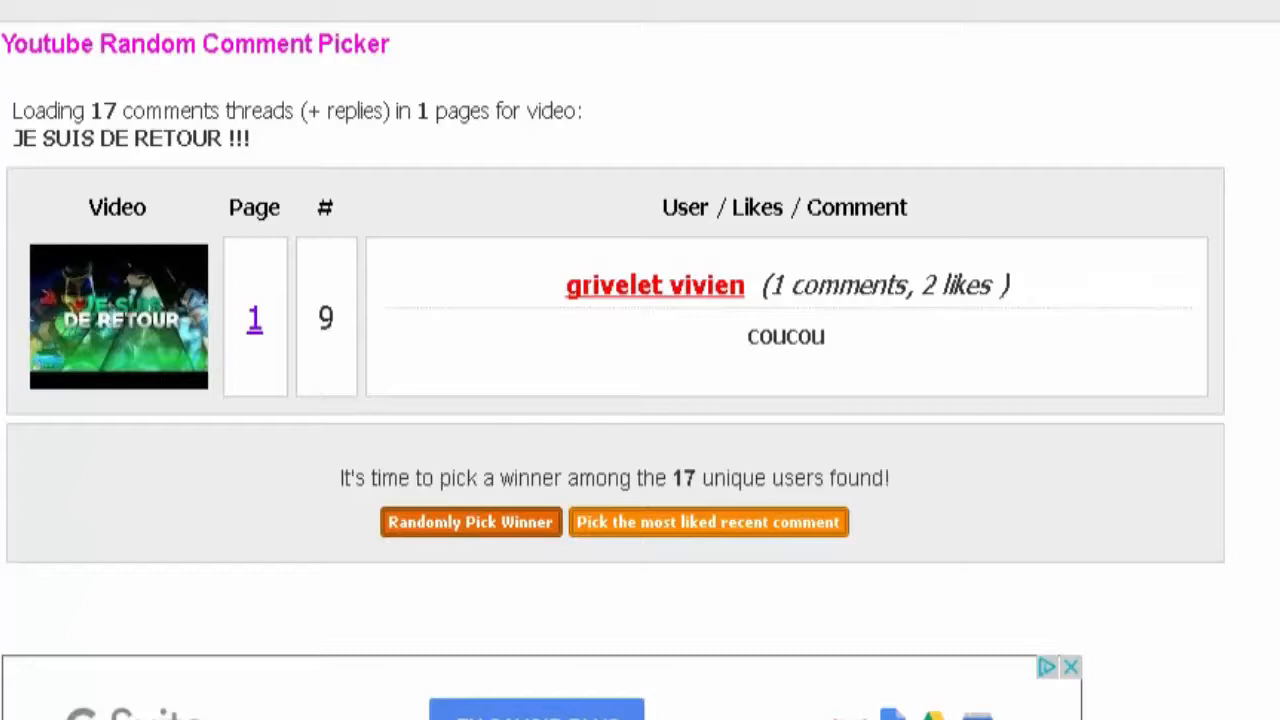
{"action": "left_click", "coordinate": [471, 522]}
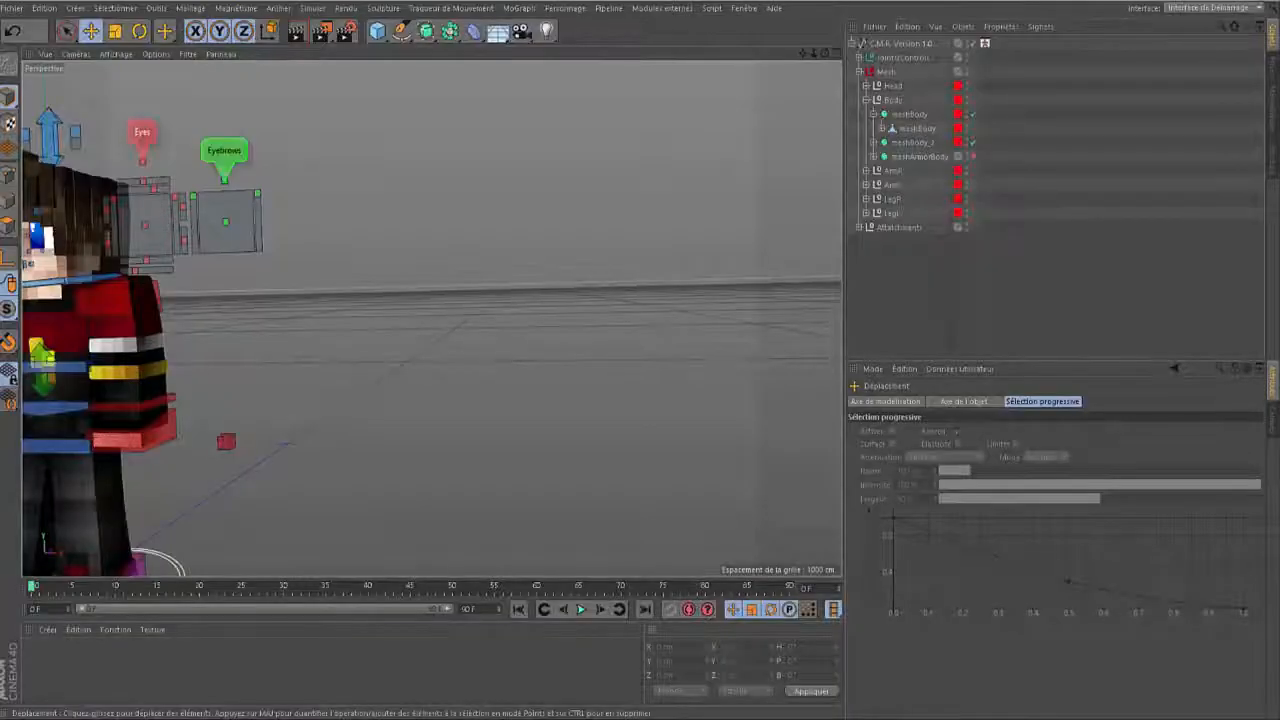
Examine the finished Minecraft character in Cinema 4D from several sides, including its hair, torso, legs and feet
{"action": "left_click_drag", "start_coordinate": [802, 53], "coordinate": [854, 123]}
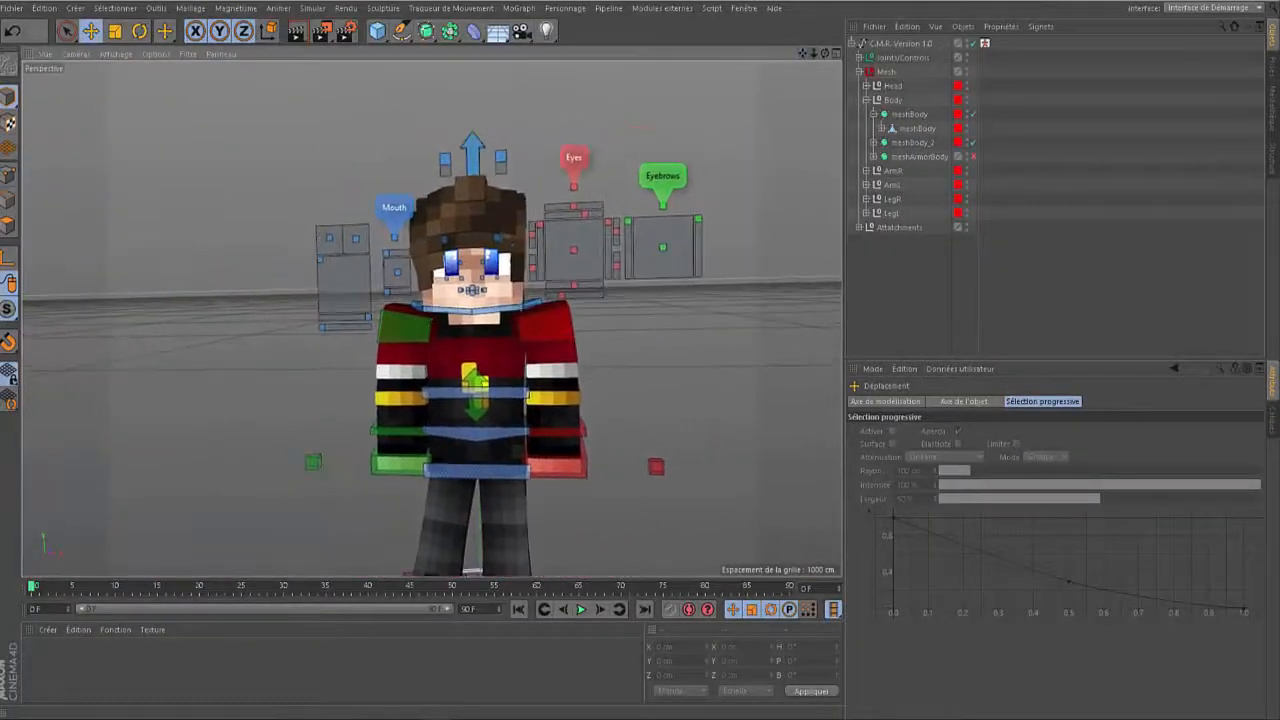
{"action": "left_click_drag", "start_coordinate": [825, 53], "coordinate": [600, 100]}
{"action": "scroll", "coordinate": [450, 250], "scroll_direction": "up", "scroll_amount": 6}
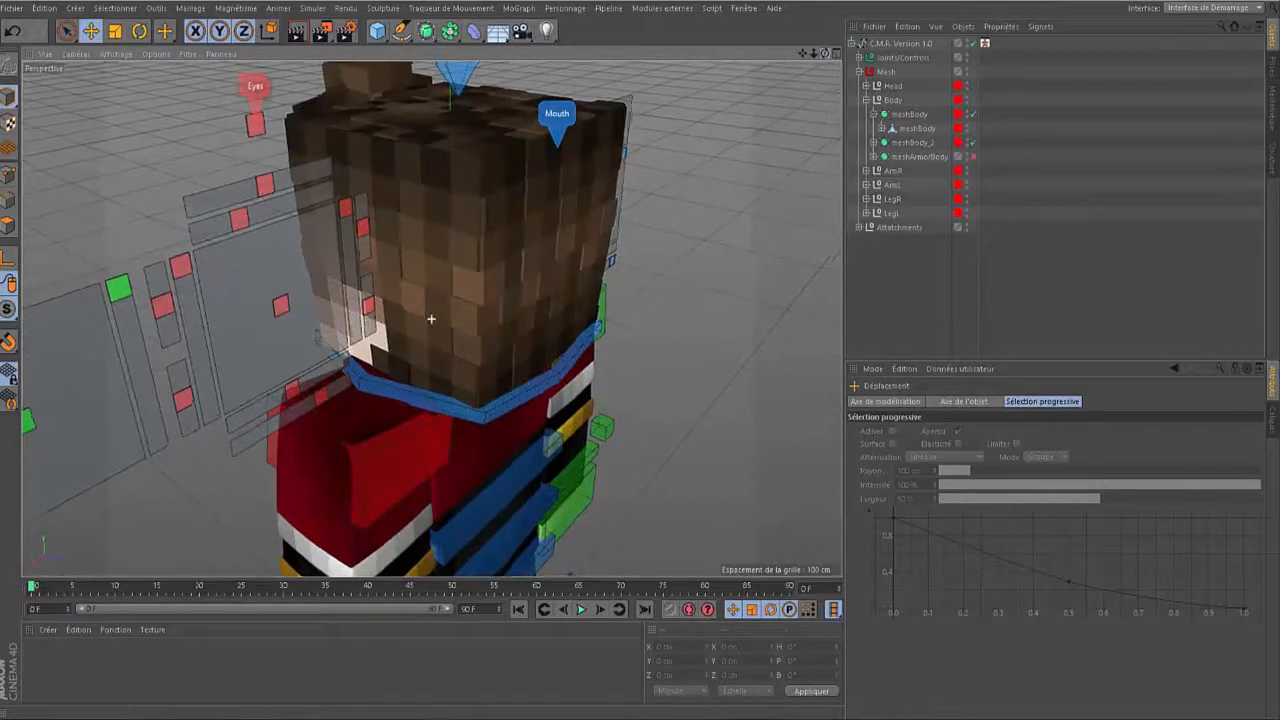
{"action": "left_click_drag", "start_coordinate": [825, 53], "coordinate": [960, 58]}
{"action": "scroll", "coordinate": [760, 234], "scroll_direction": "down", "scroll_amount": 6}
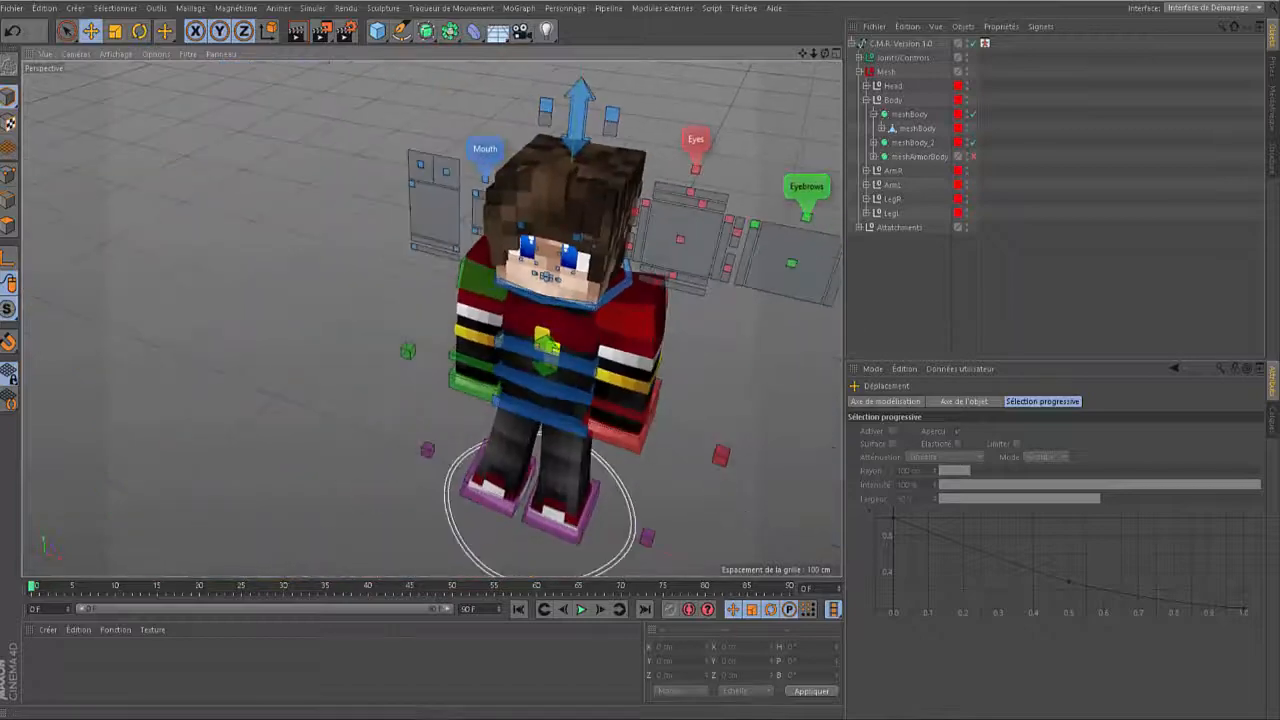
{"action": "left_click_drag", "start_coordinate": [802, 53], "coordinate": [772, 4]}
{"action": "scroll", "coordinate": [756, 127], "scroll_direction": "up", "scroll_amount": 6}
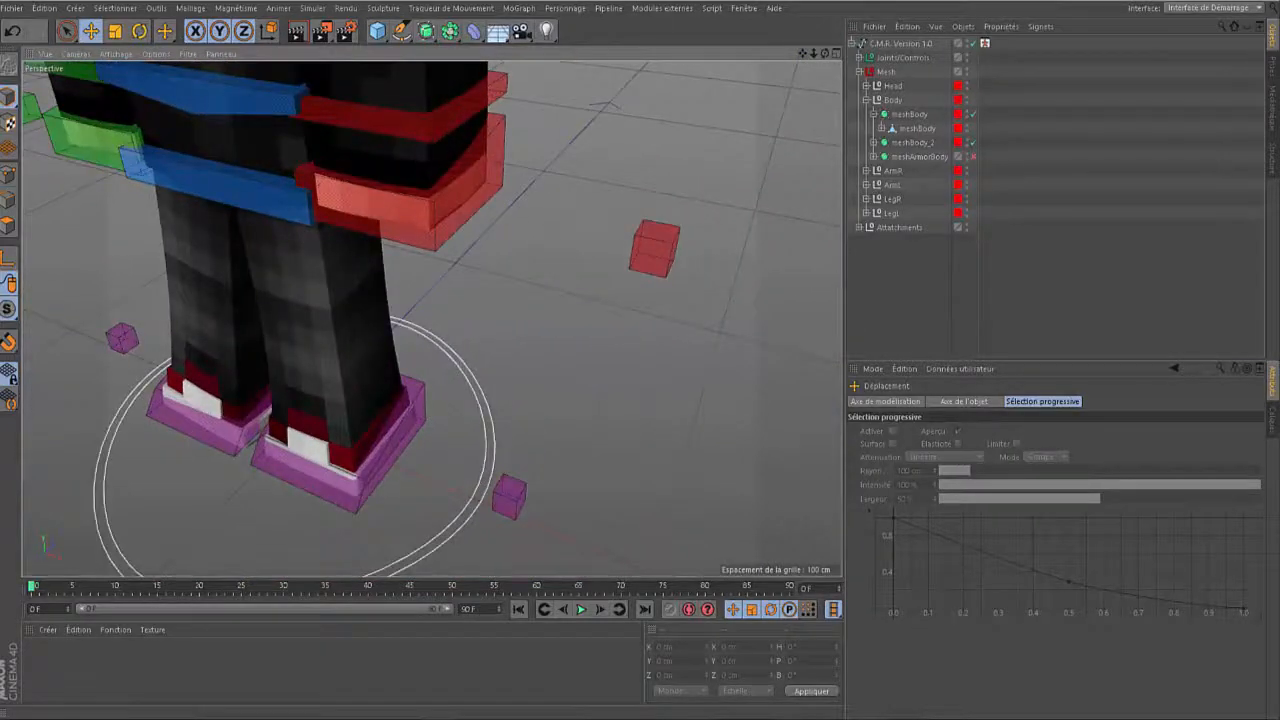
{"action": "left_click_drag", "start_coordinate": [825, 53], "coordinate": [826, 6]}
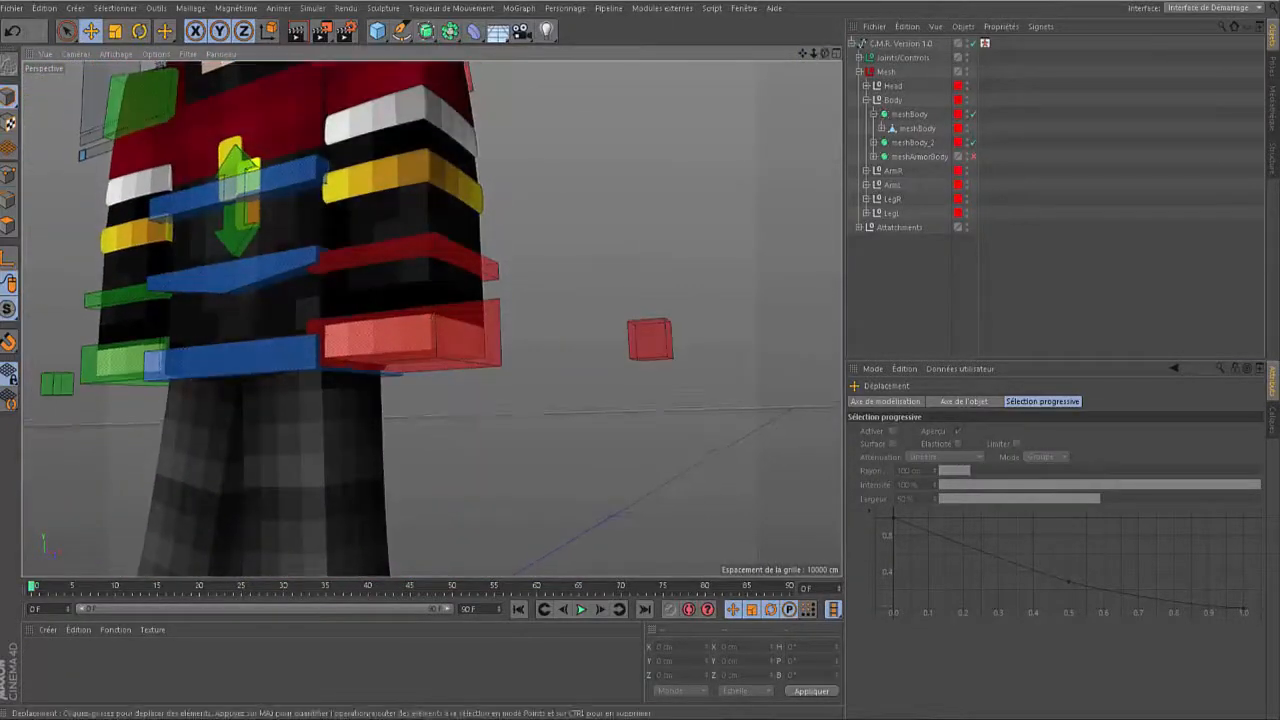
{"action": "scroll", "coordinate": [262, 392], "scroll_direction": "down", "scroll_amount": 2}
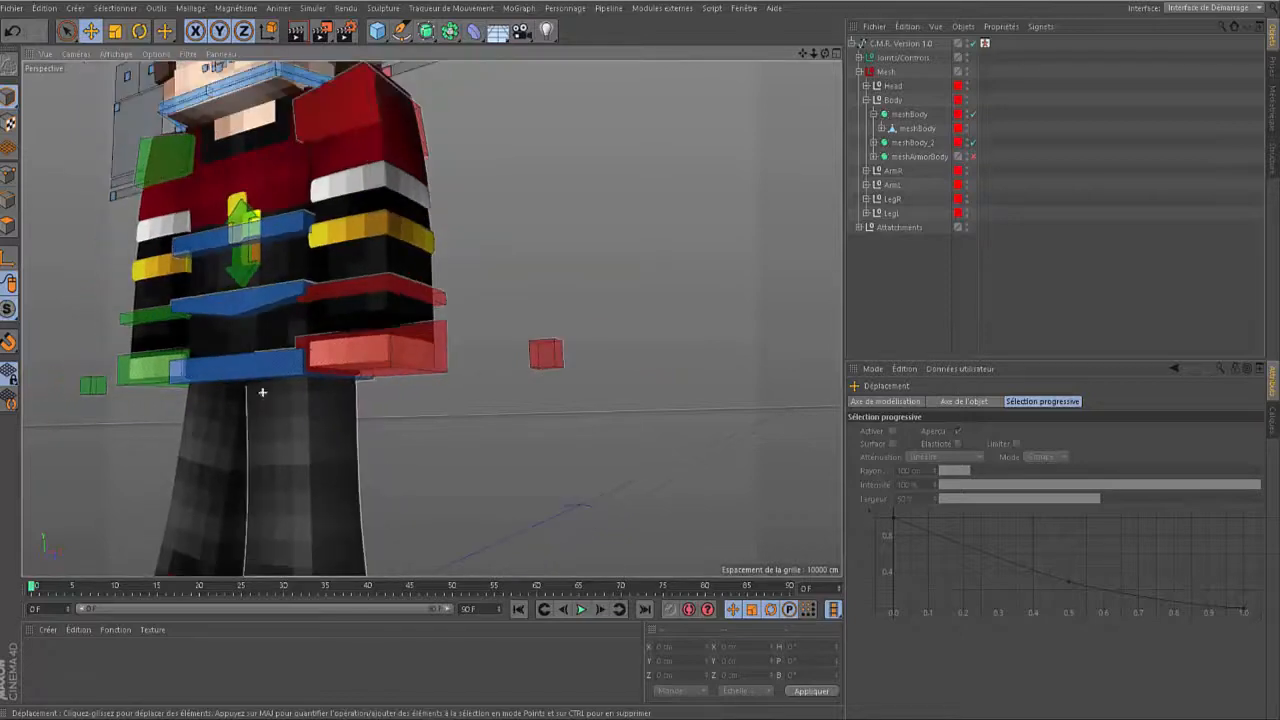
{"action": "scroll", "coordinate": [345, 485], "scroll_direction": "down", "scroll_amount": 1}
{"action": "left_click_drag", "start_coordinate": [802, 53], "coordinate": [822, 4]}
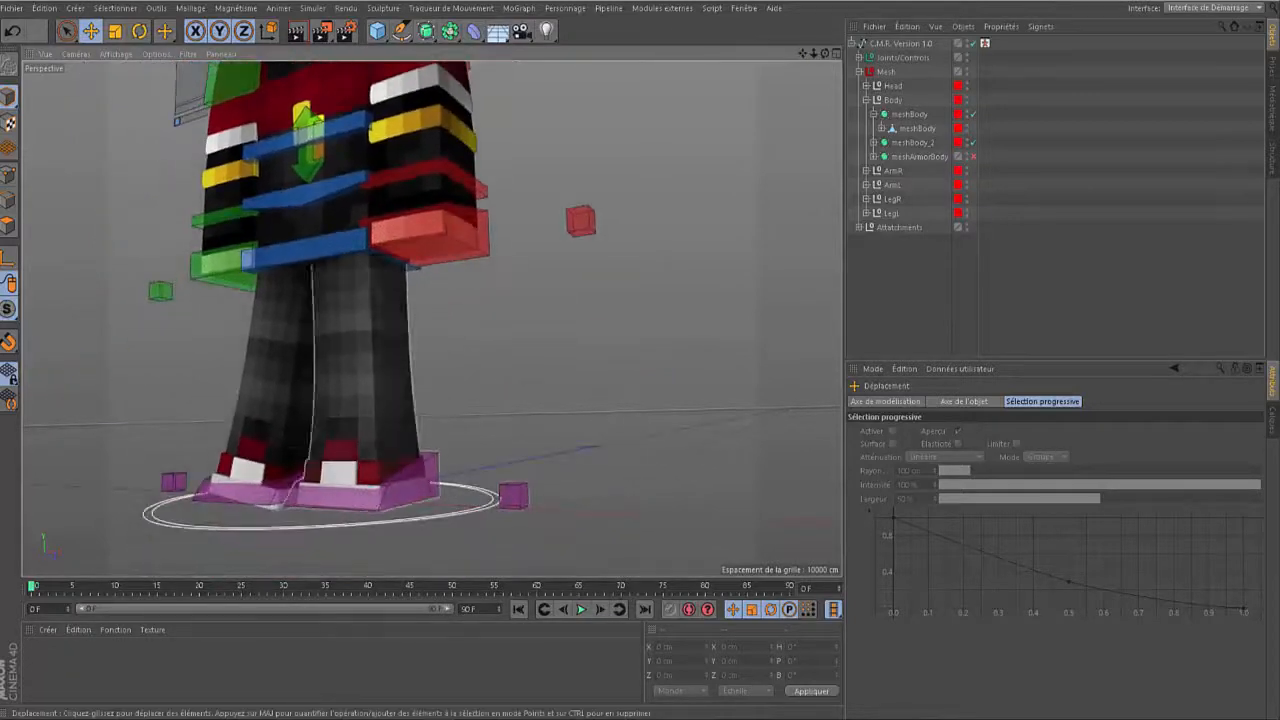
{"action": "left_click_drag", "start_coordinate": [825, 53], "coordinate": [828, 20]}
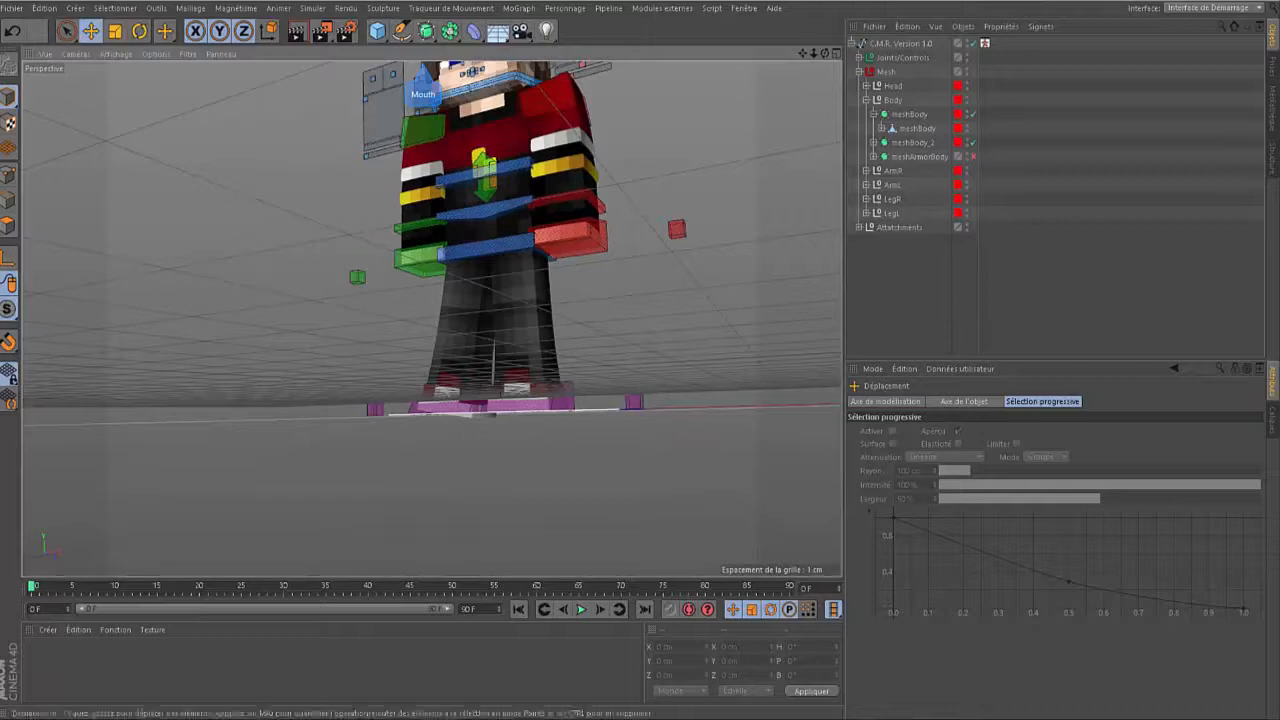
{"action": "left_click_drag", "start_coordinate": [802, 53], "coordinate": [431, 320]}
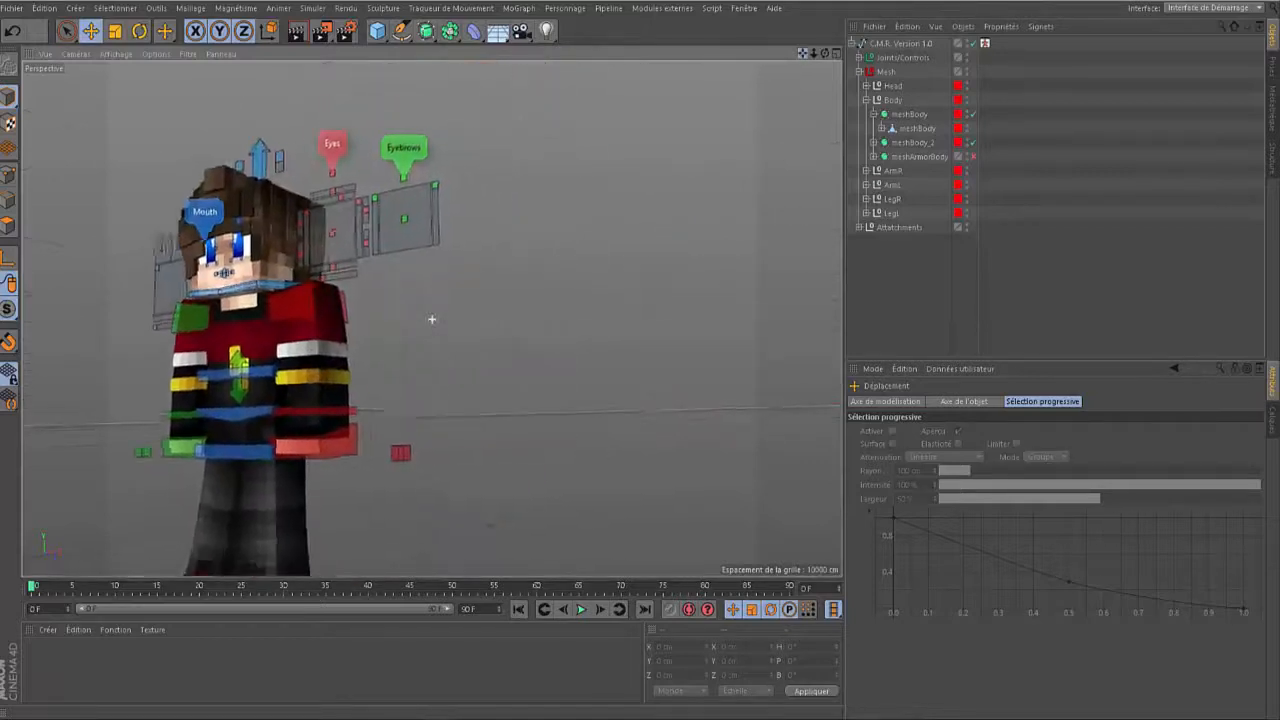
{"action": "scroll", "coordinate": [795, 158], "scroll_direction": "down", "scroll_amount": 3}
{"action": "scroll", "coordinate": [795, 158], "scroll_direction": "down", "scroll_amount": 1}
Delete every object of the existing character rig from the scene
{"action": "left_click_drag", "start_coordinate": [825, 53], "coordinate": [895, 90]}
{"action": "key", "text": "ctrl+a"}
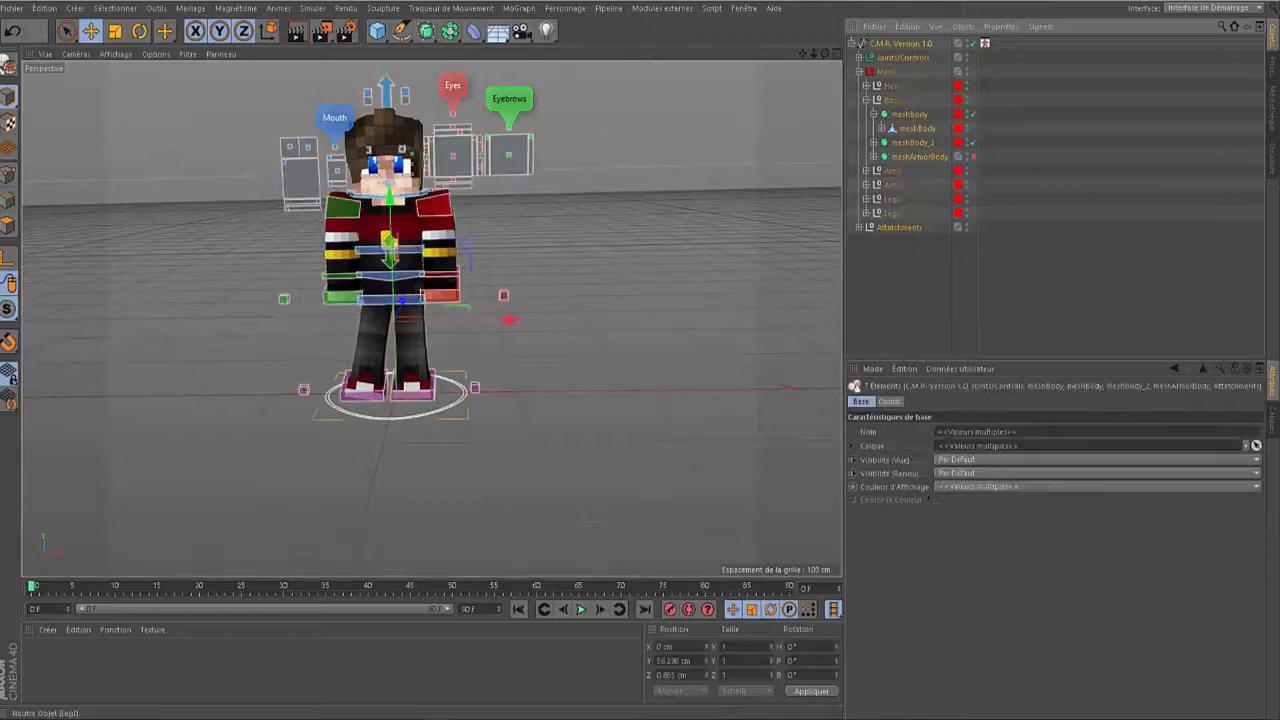
{"action": "key", "text": "Delete"}
Load the Customizable Minecraft Rig file from the desktop, add the C.M.R. Version 1.0 rig to the scene and close the content browser
{"action": "left_click_drag", "start_coordinate": [788, 1], "coordinate": [191, 12]}
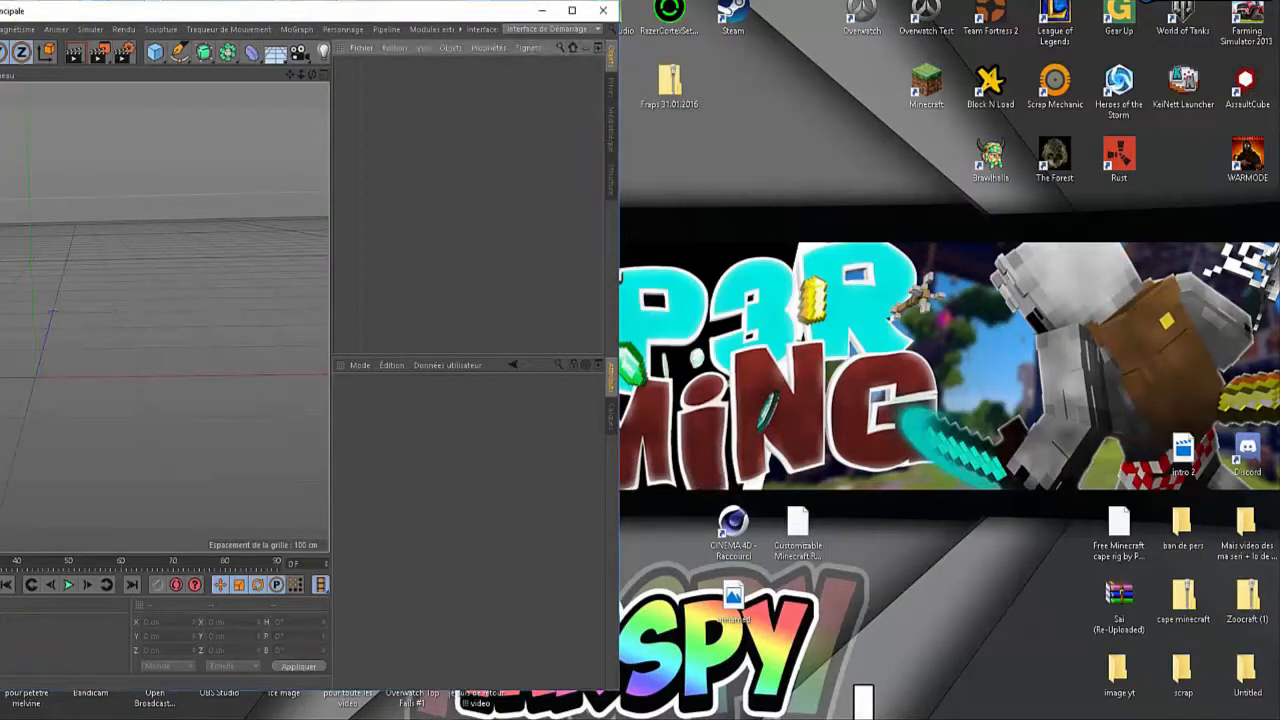
{"action": "left_click", "coordinate": [733, 527]}
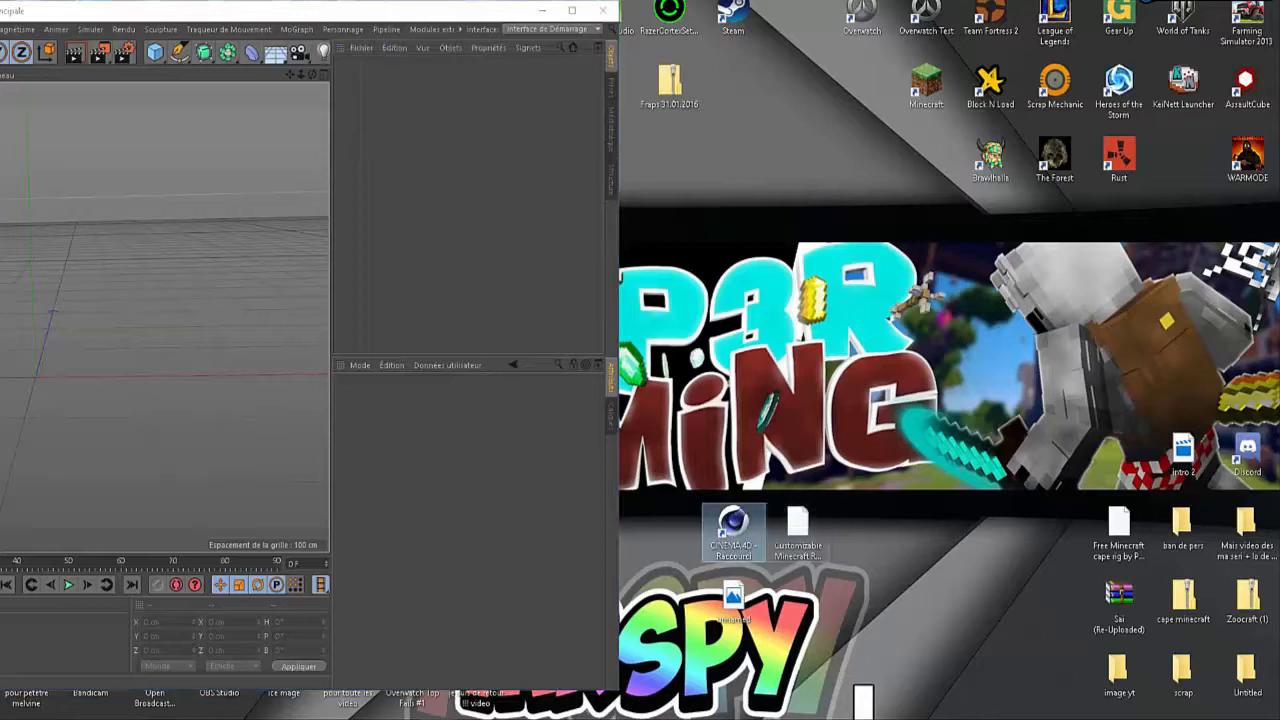
{"action": "left_click_drag", "start_coordinate": [797, 530], "coordinate": [214, 365]}
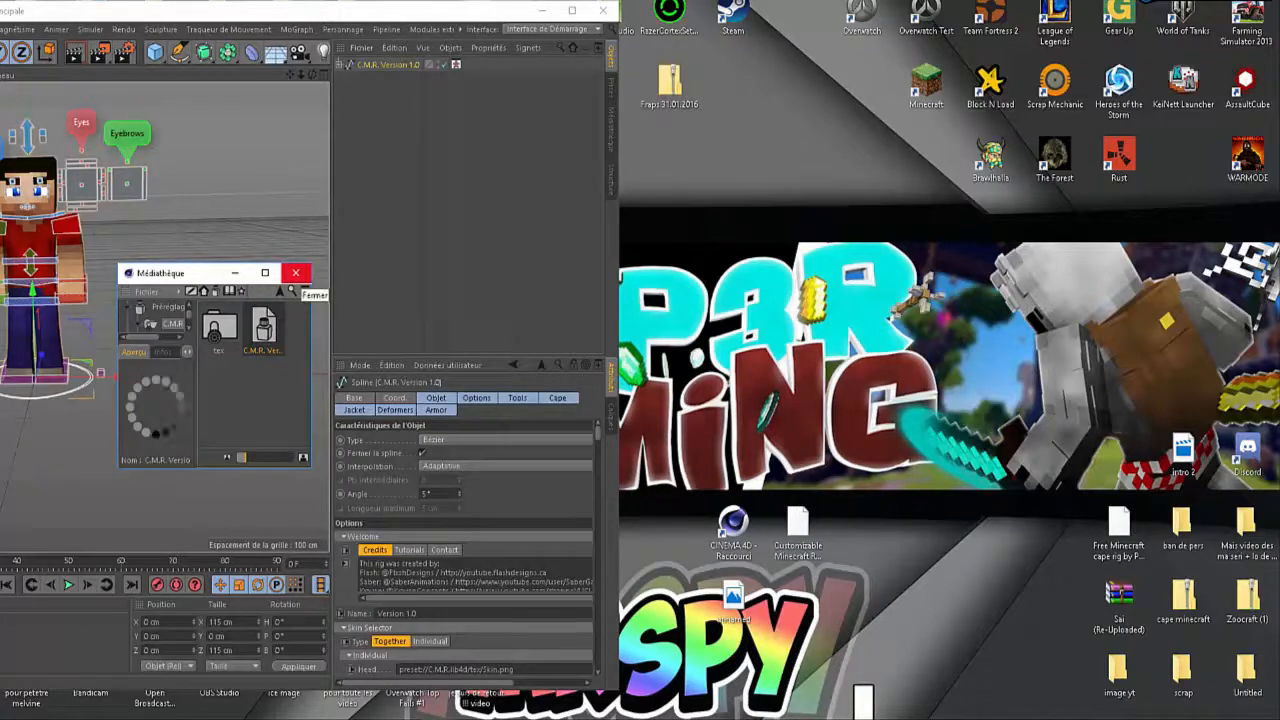
{"action": "left_click", "coordinate": [295, 273]}
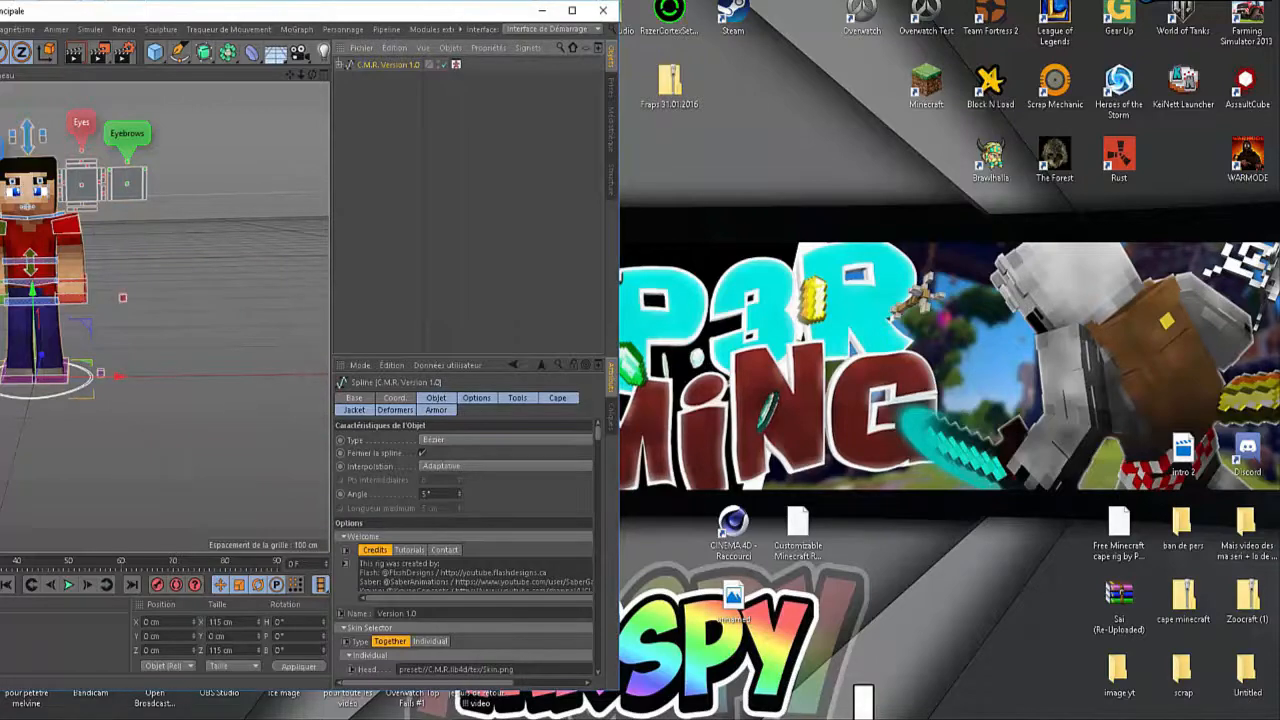
{"action": "left_click", "coordinate": [572, 10]}
Apply the desktop image unnamed.png as the rig's Together skin in the Skin Selector options
{"action": "scroll", "coordinate": [410, 176], "scroll_direction": "up", "scroll_amount": 2}
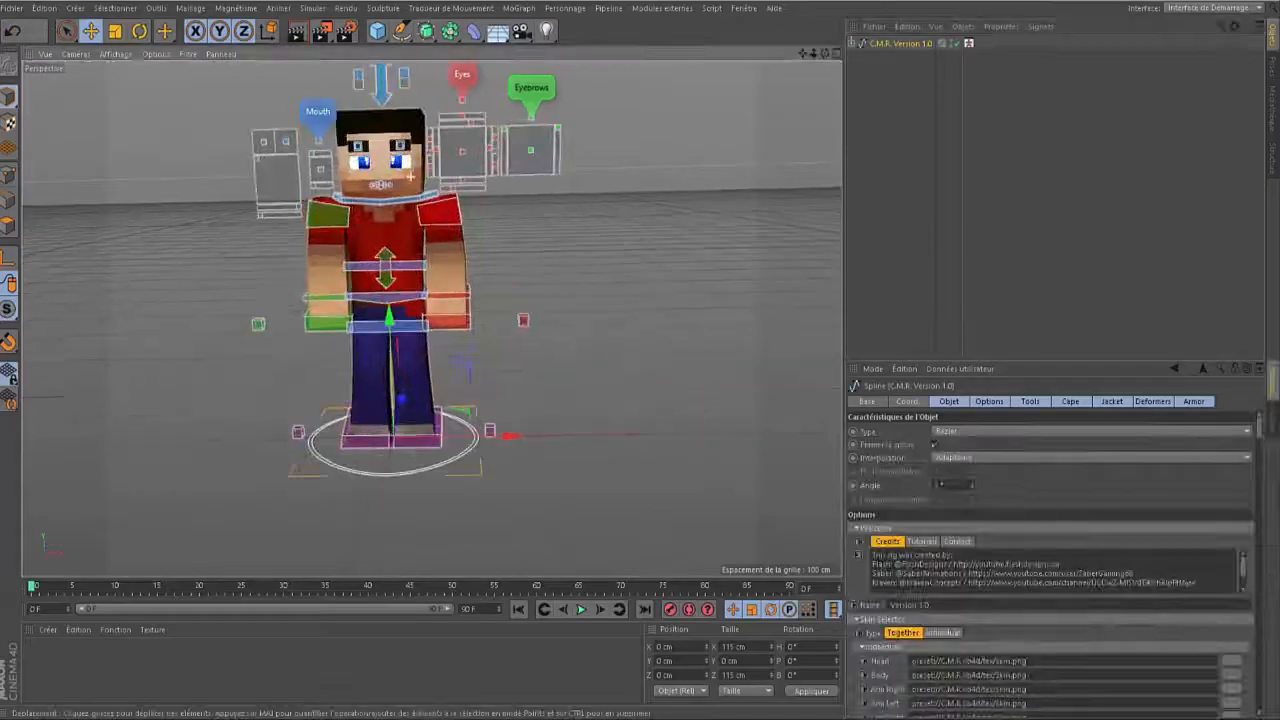
{"action": "scroll", "coordinate": [410, 176], "scroll_direction": "up", "scroll_amount": 2}
{"action": "scroll", "coordinate": [432, 319], "scroll_direction": "up", "scroll_amount": 2}
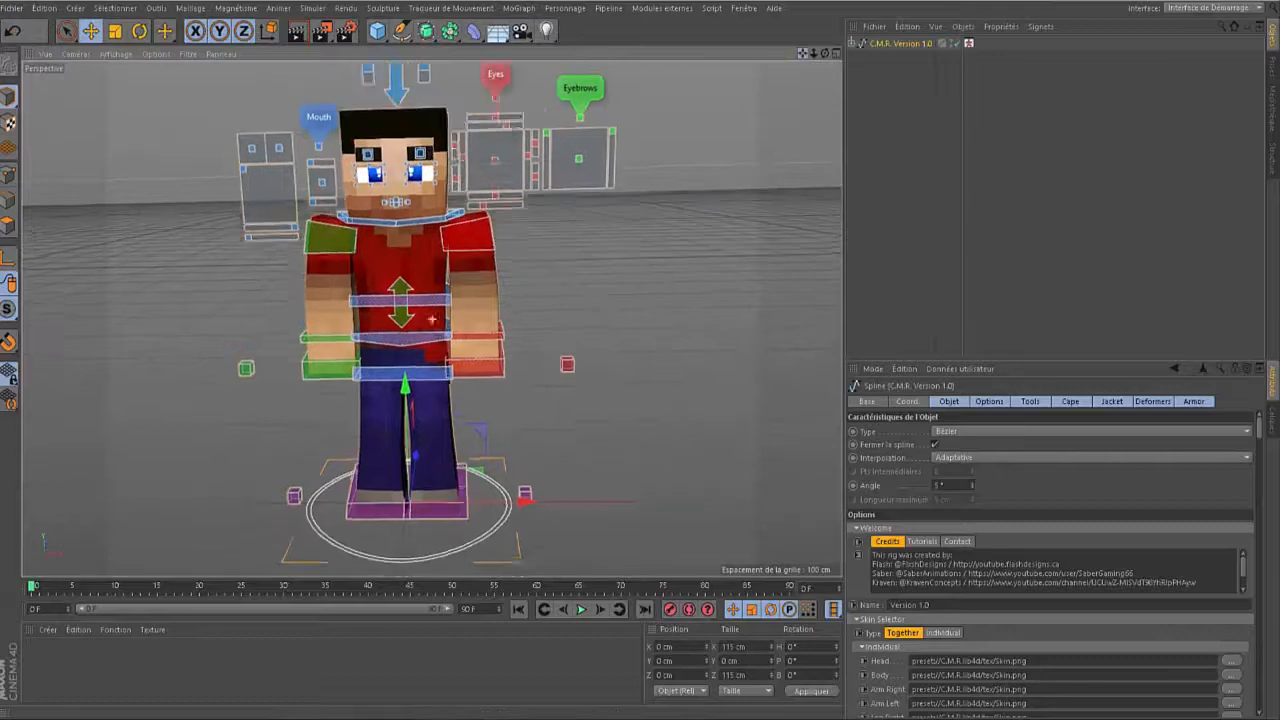
{"action": "scroll", "coordinate": [432, 319], "scroll_direction": "up", "scroll_amount": 2}
{"action": "scroll", "coordinate": [432, 319], "scroll_direction": "up", "scroll_amount": 1}
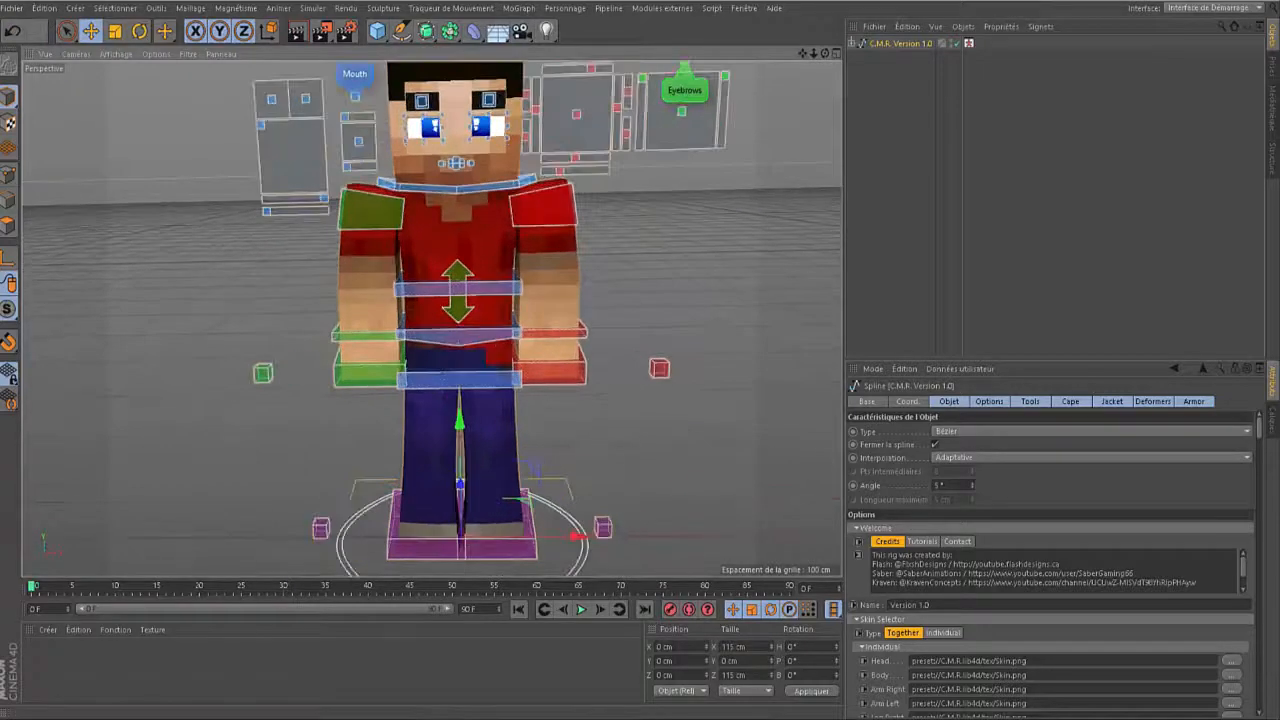
{"action": "left_click", "coordinate": [1272, 419]}
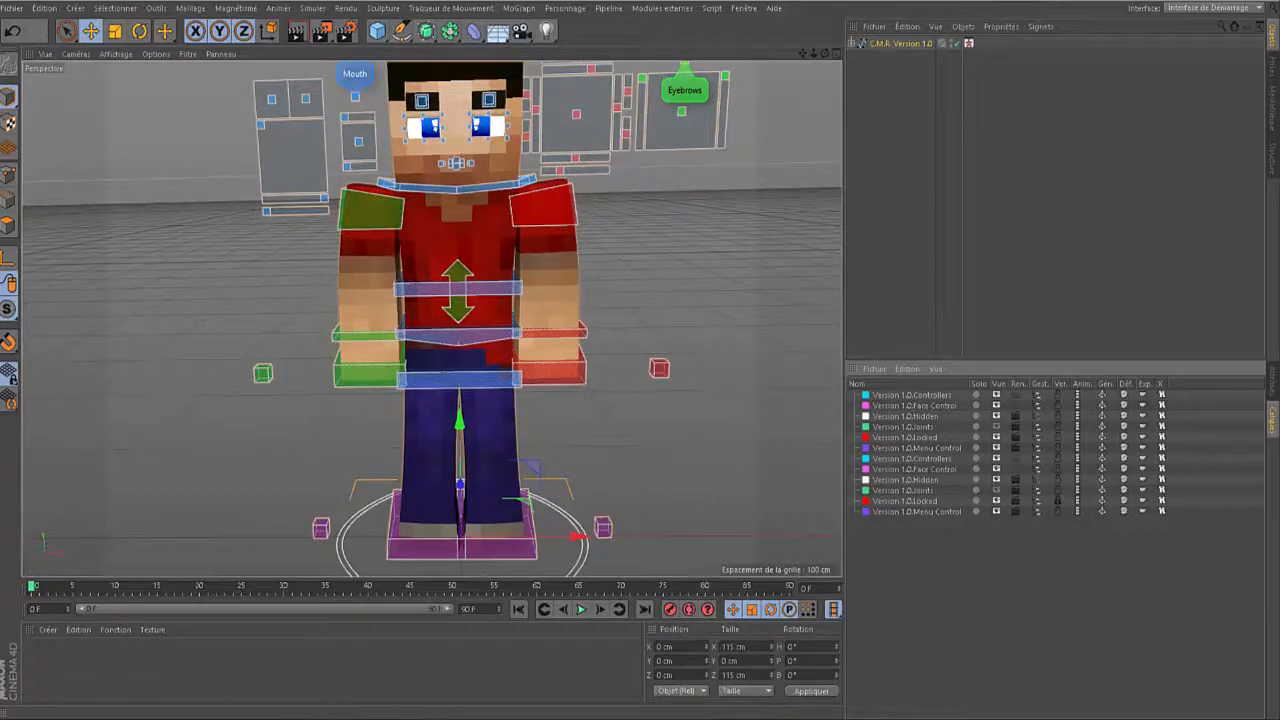
{"action": "left_click", "coordinate": [1272, 382]}
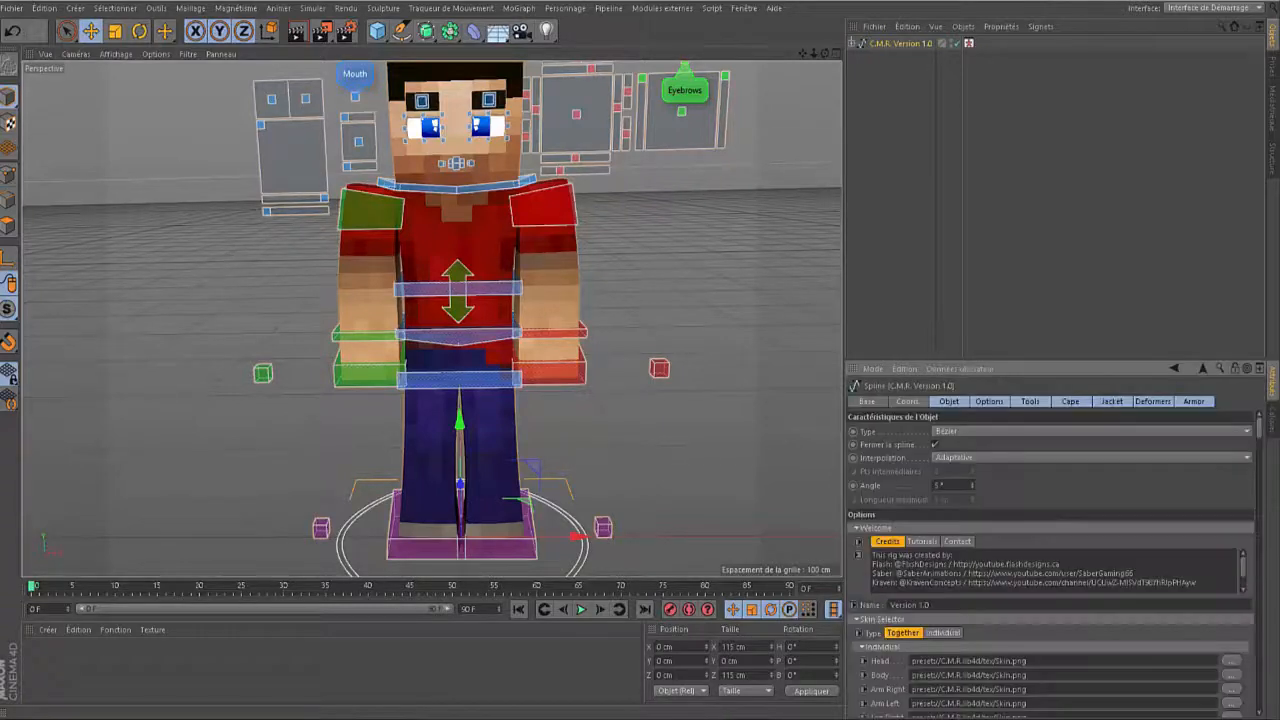
{"action": "scroll", "coordinate": [1050, 550], "scroll_direction": "down", "scroll_amount": 3}
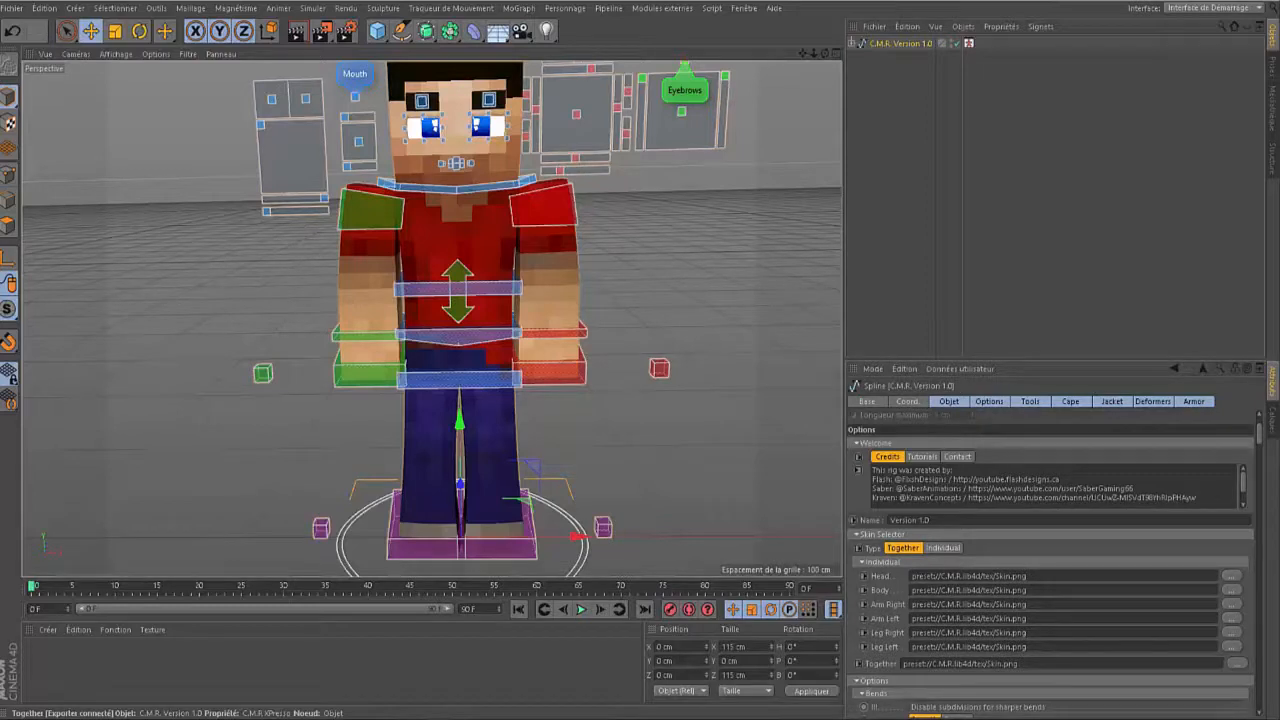
{"action": "left_click", "coordinate": [622, 10]}
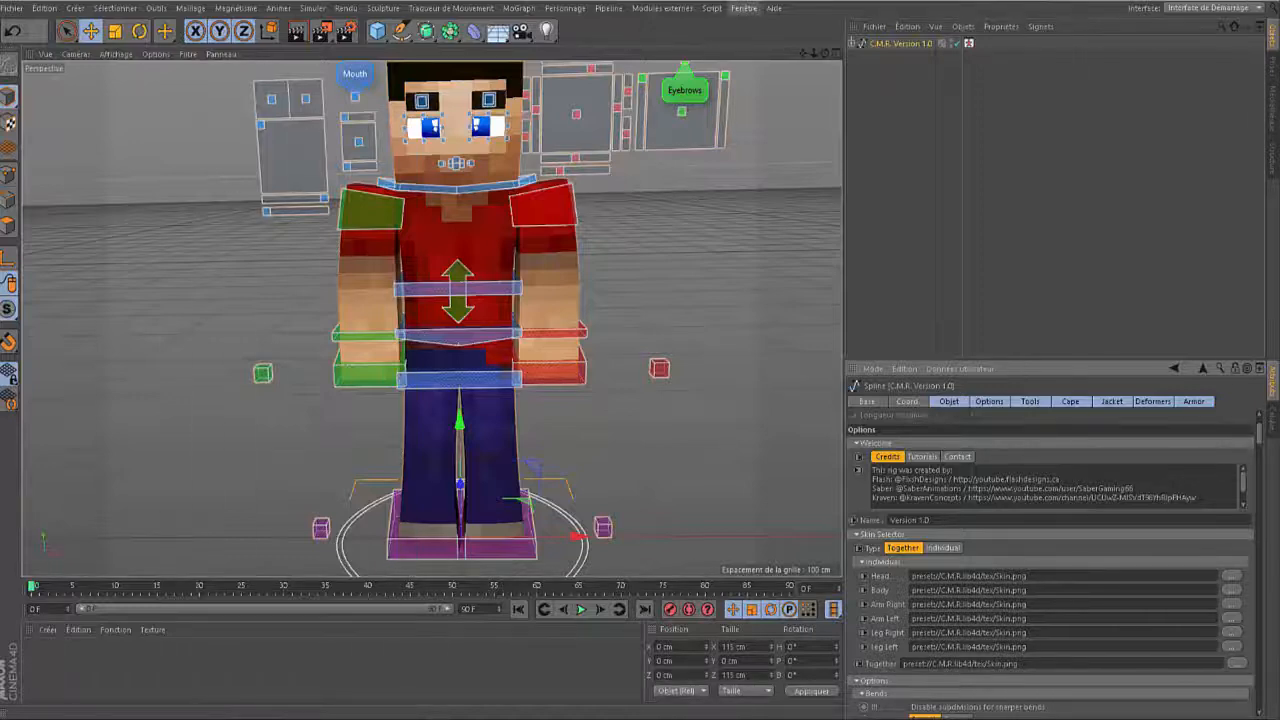
{"action": "left_click_drag", "start_coordinate": [636, 1], "coordinate": [493, 7]}
{"action": "left_click_drag", "start_coordinate": [677, 9], "coordinate": [396, 2]}
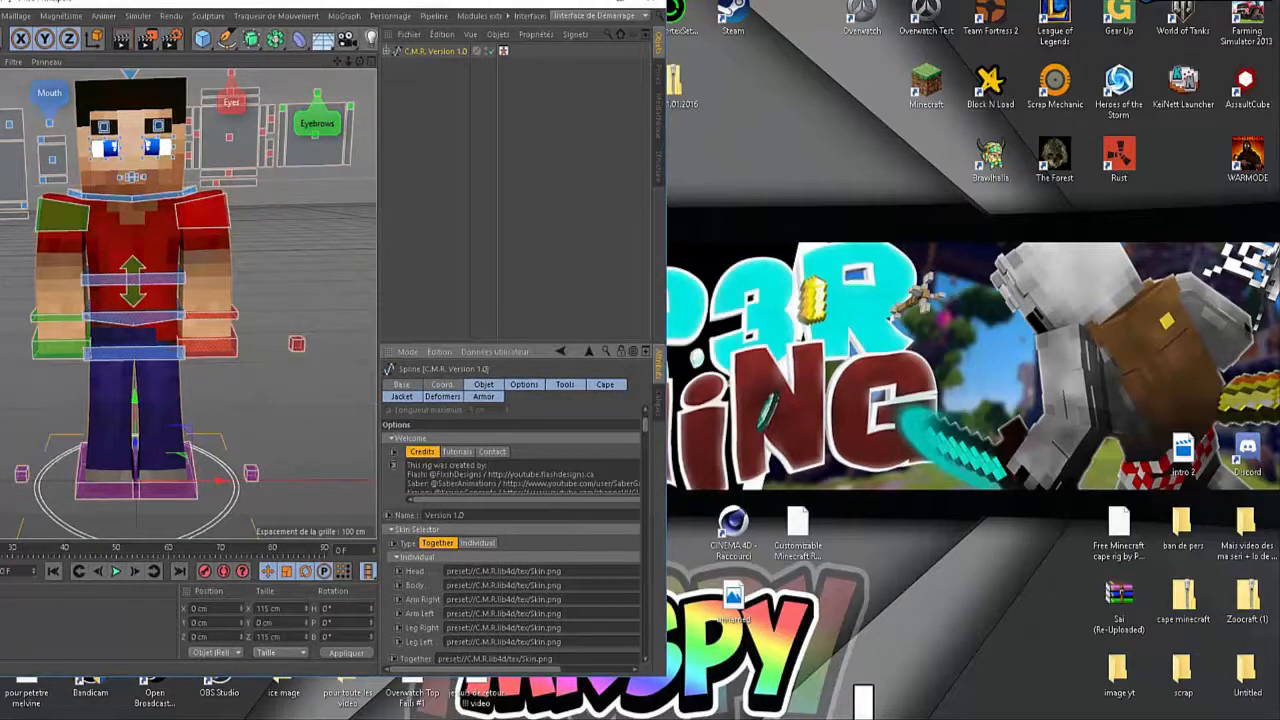
{"action": "left_click_drag", "start_coordinate": [733, 597], "coordinate": [500, 659]}
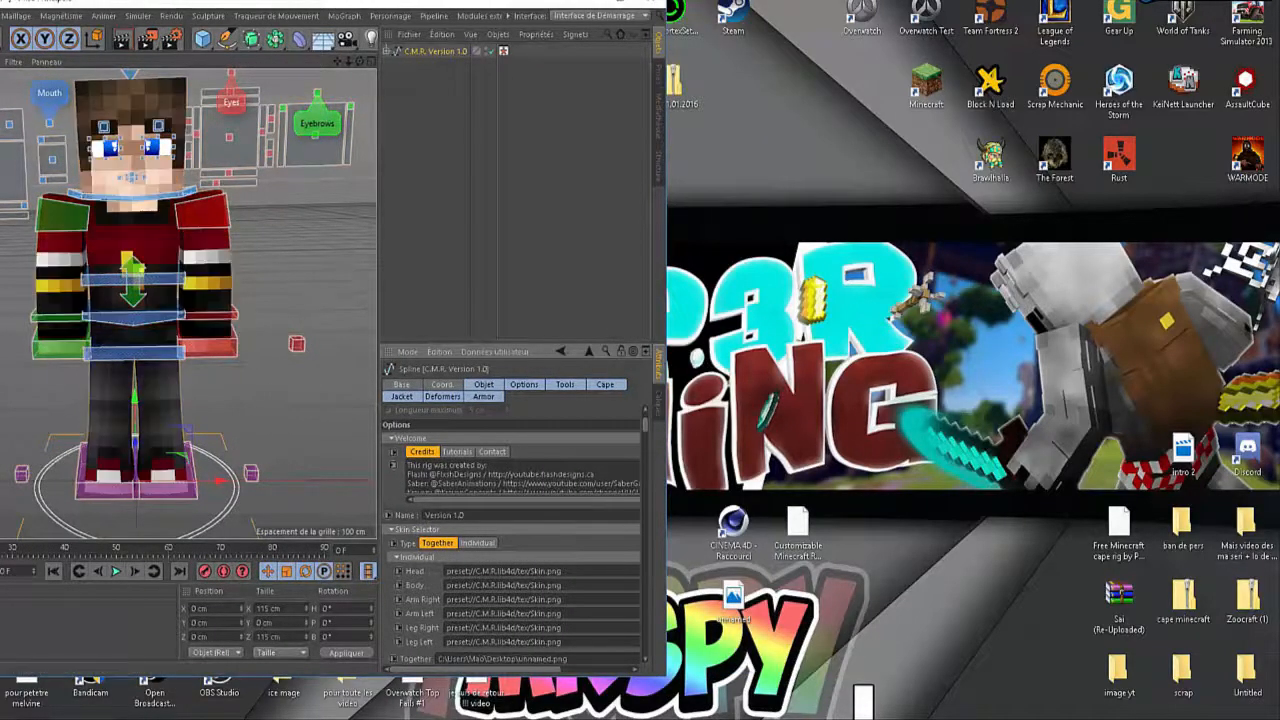
{"action": "left_click", "coordinate": [619, 3]}
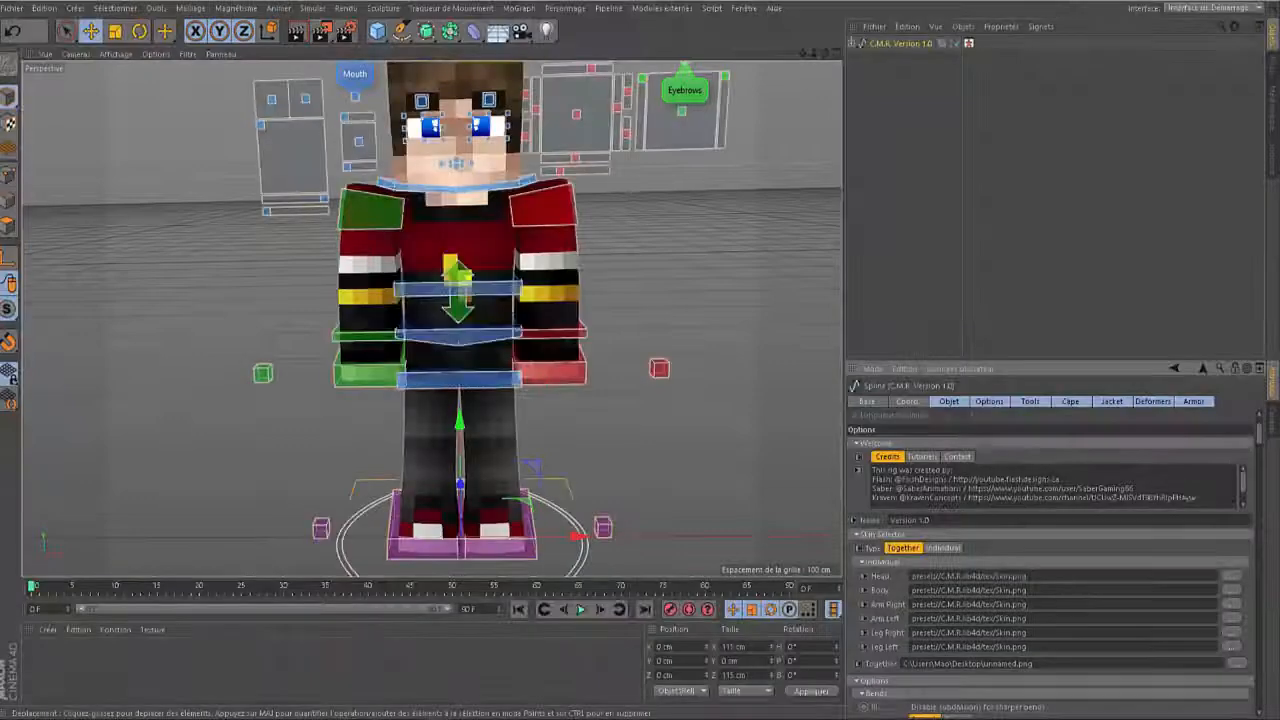
Enable the Hat/Second Layer option under the rig's Second Layers settings and inspect the hair around the head
{"action": "scroll", "coordinate": [502, 254], "scroll_direction": "up", "scroll_amount": 2}
{"action": "scroll", "coordinate": [502, 254], "scroll_direction": "up", "scroll_amount": 1}
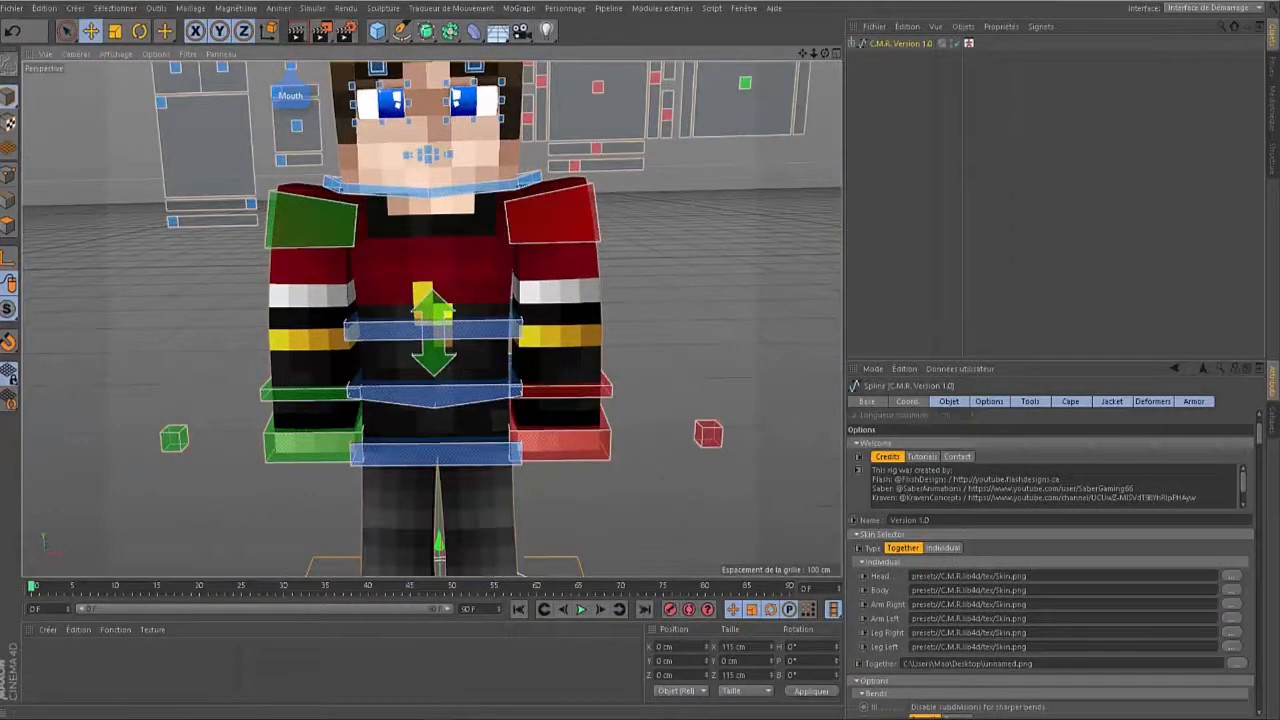
{"action": "left_click_drag", "start_coordinate": [802, 53], "coordinate": [820, 168]}
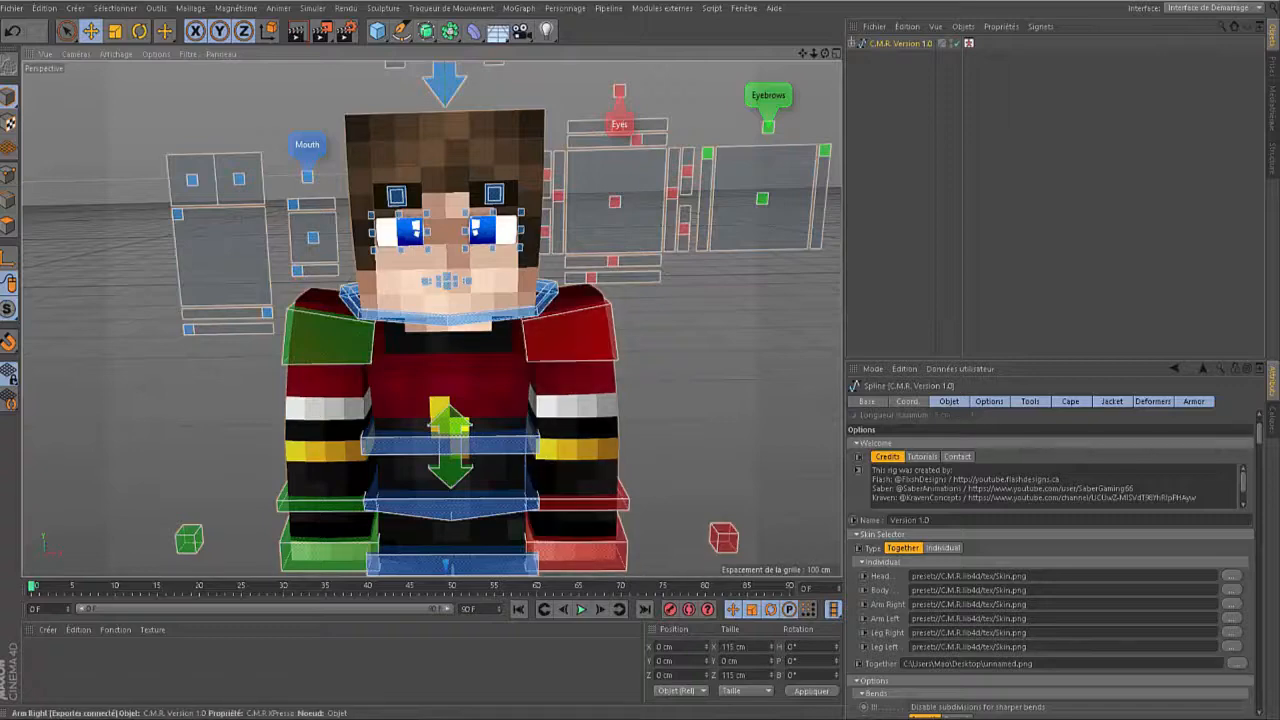
{"action": "scroll", "coordinate": [1050, 560], "scroll_direction": "down", "scroll_amount": 15}
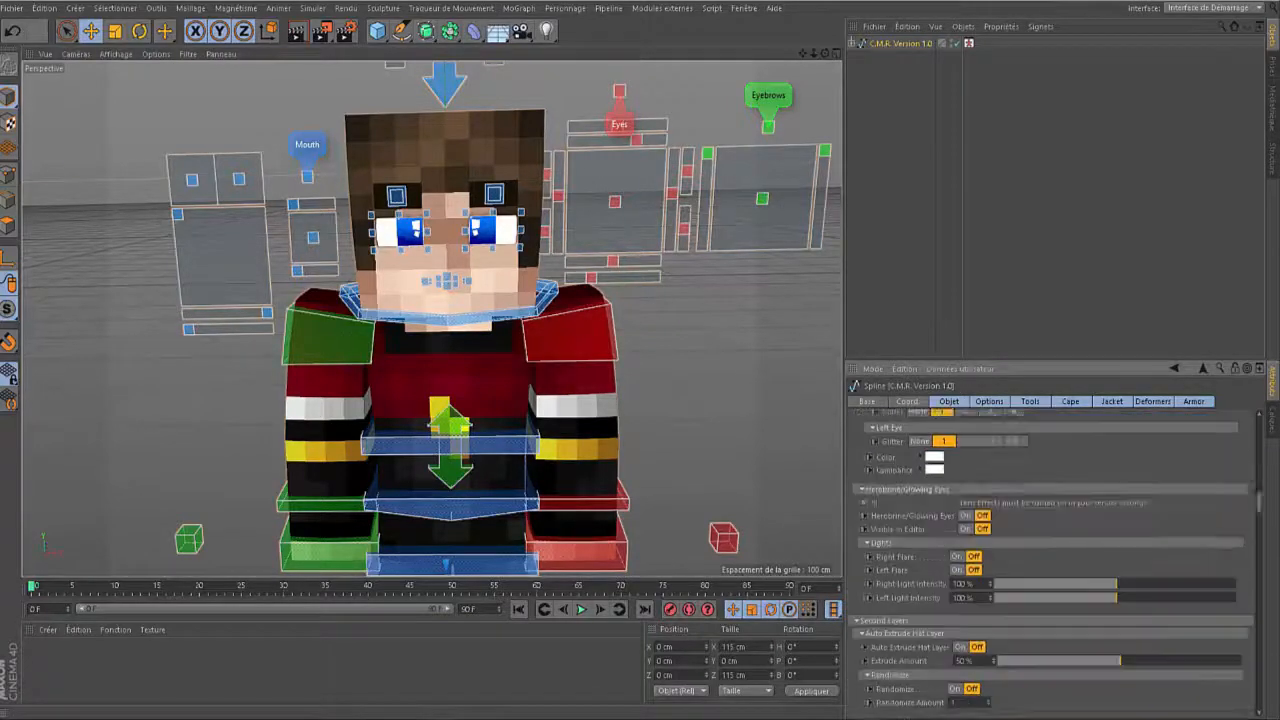
{"action": "scroll", "coordinate": [1050, 560], "scroll_direction": "down", "scroll_amount": 3}
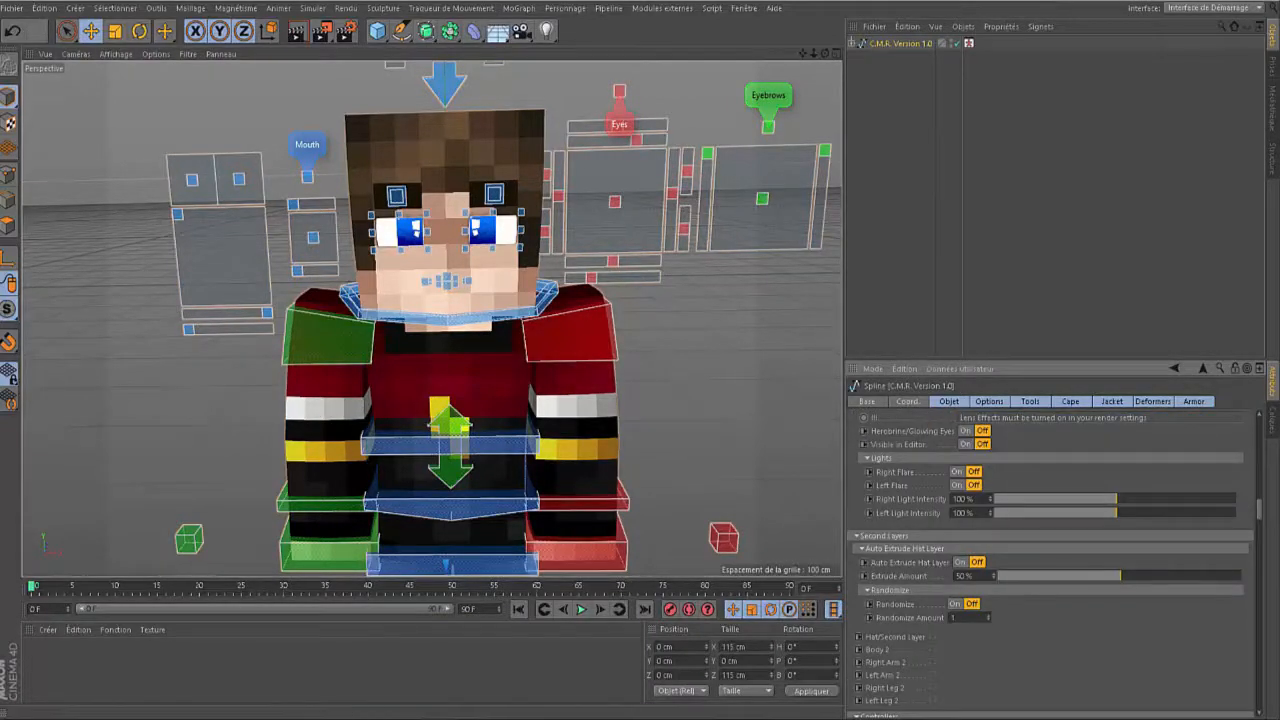
{"action": "scroll", "coordinate": [1050, 550], "scroll_direction": "down", "scroll_amount": 3}
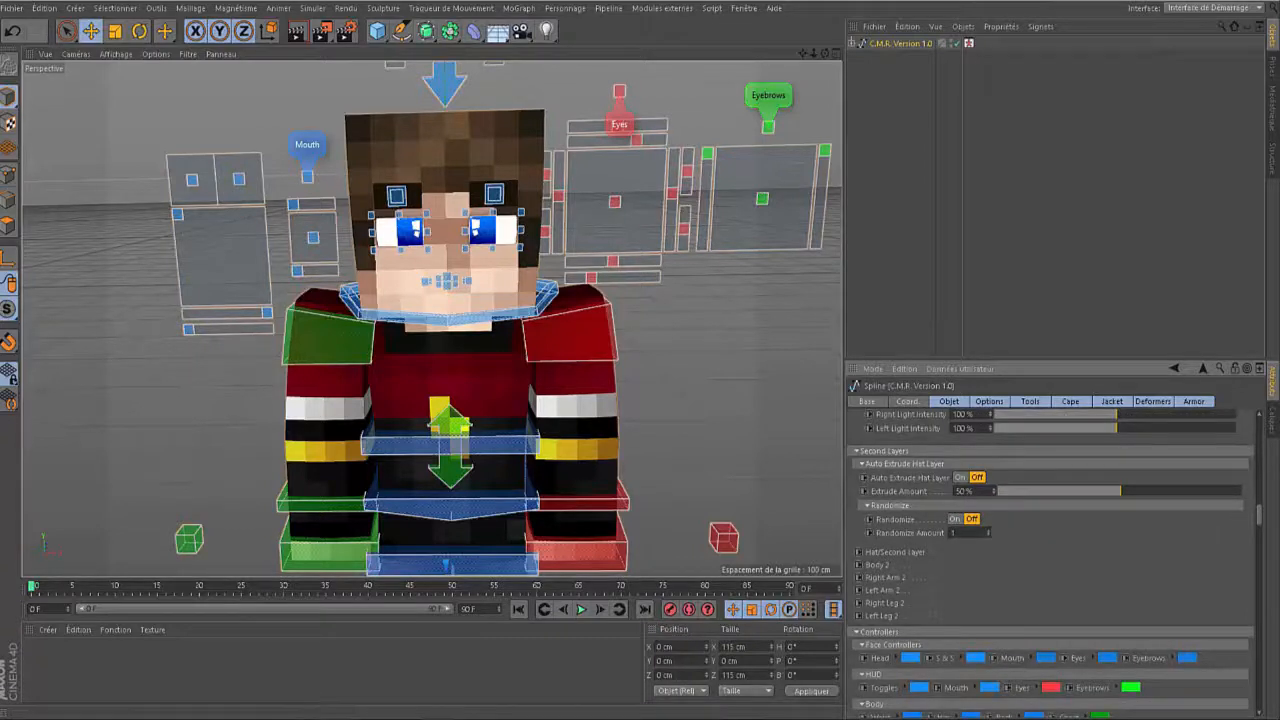
{"action": "left_click", "coordinate": [933, 551]}
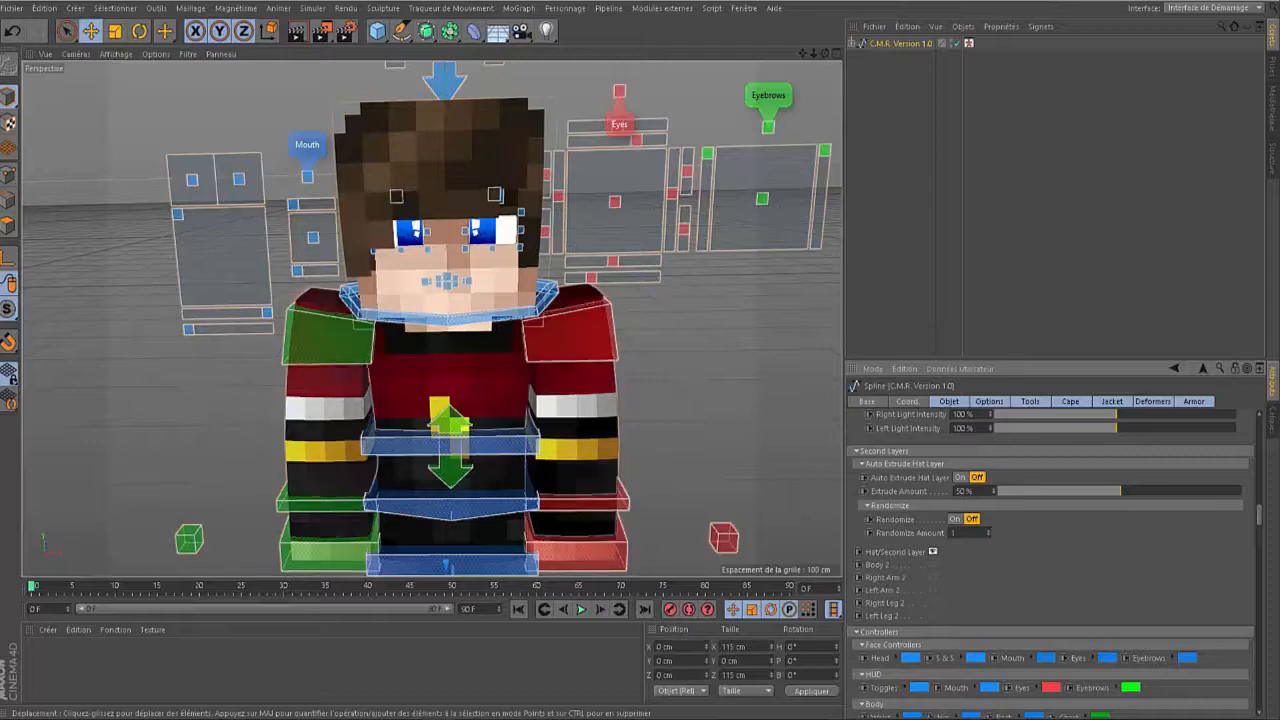
{"action": "mouse_move", "coordinate": [825, 53]}
{"action": "left_mouse_down"}
{"action": "mouse_move", "coordinate": [655, 58]}
{"action": "mouse_move", "coordinate": [825, 50]}
{"action": "left_mouse_up"}
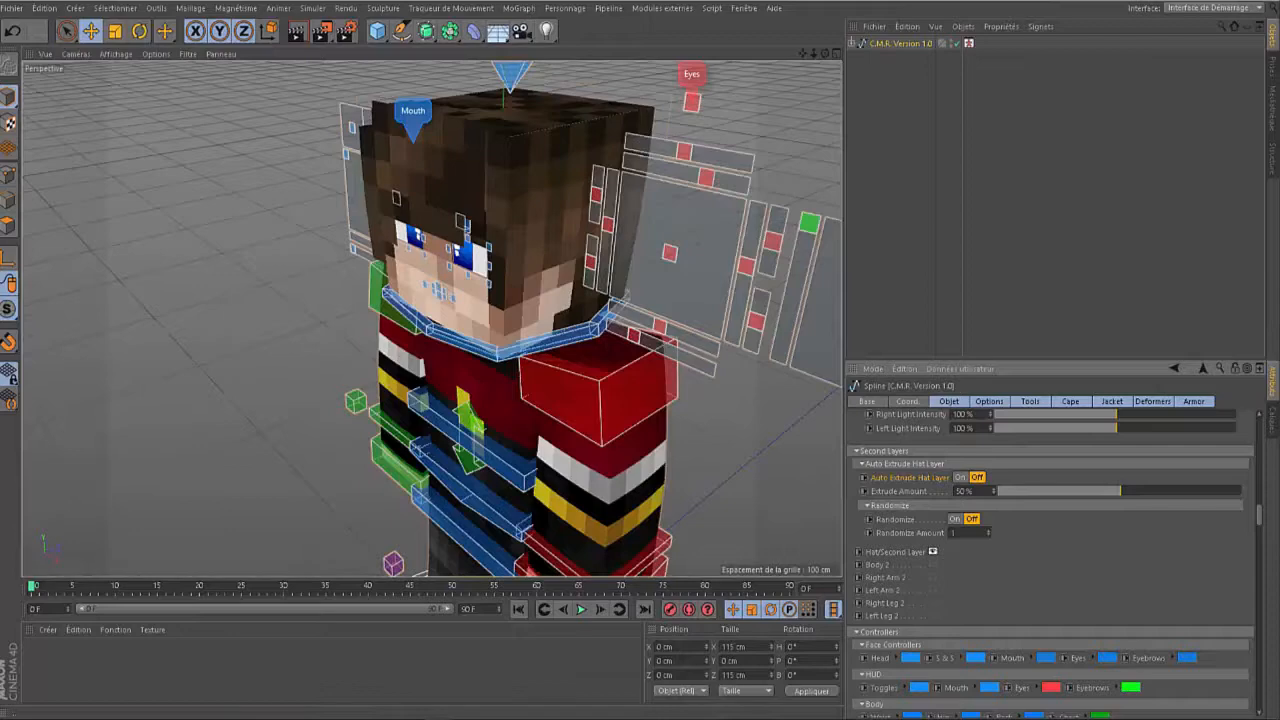
{"action": "left_click_drag", "start_coordinate": [825, 53], "coordinate": [925, 20]}
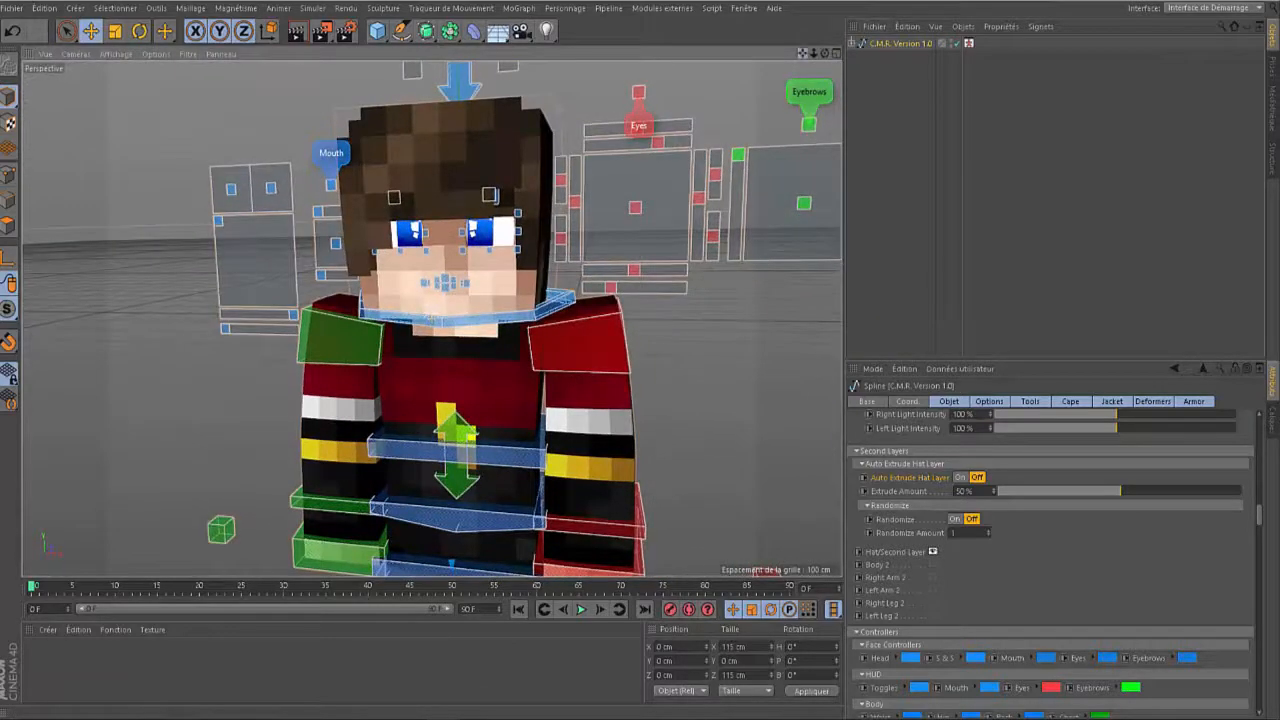
Reset the visibility of extrudeHead and extrudeHat to default in the rig's Head_EXTRUDE group and collapse the rig's hierarchy
{"action": "left_click_drag", "start_coordinate": [802, 53], "coordinate": [815, 3]}
{"action": "scroll", "coordinate": [775, 184], "scroll_direction": "down", "scroll_amount": 3}
{"action": "left_click", "coordinate": [852, 43]}
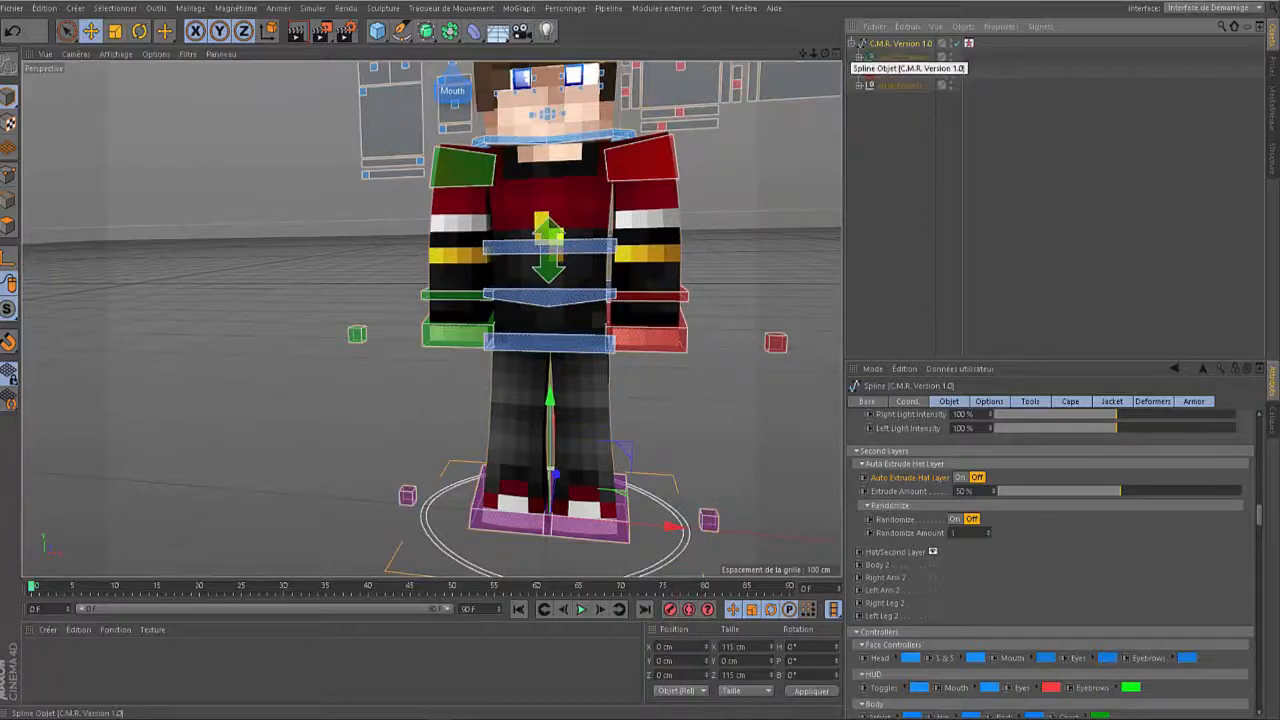
{"action": "left_click", "coordinate": [859, 71]}
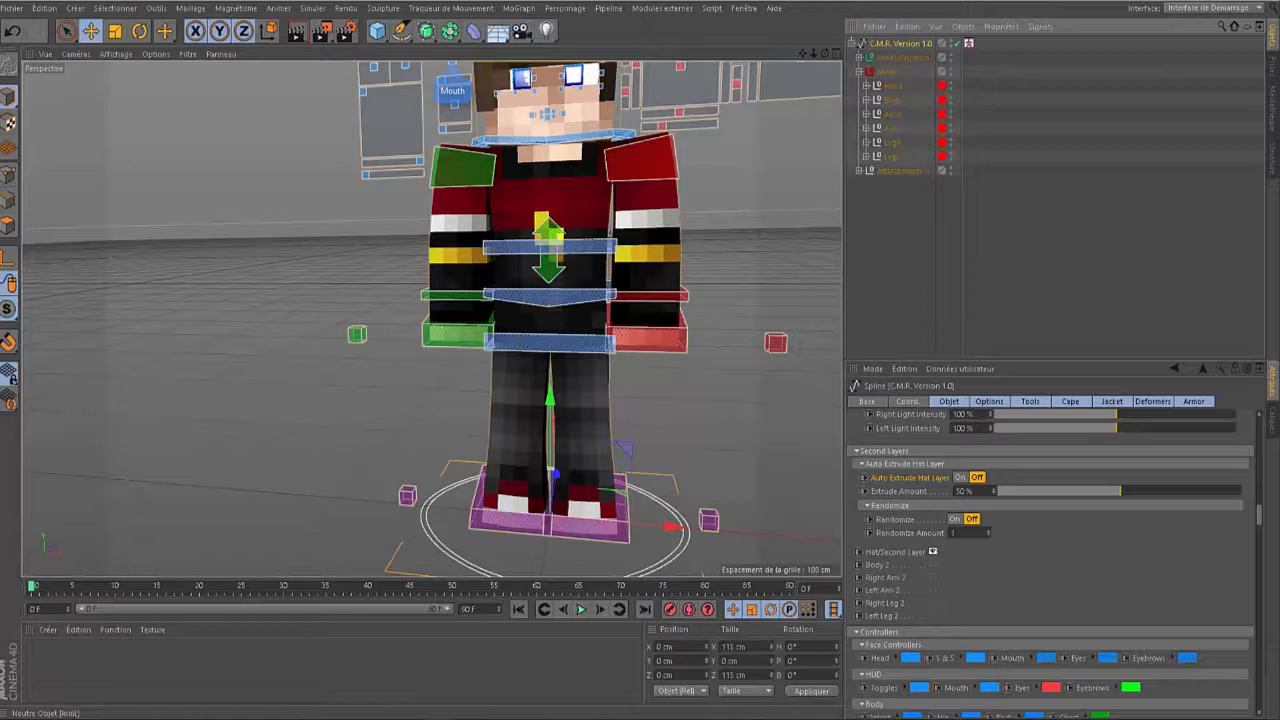
{"action": "left_click", "coordinate": [866, 85]}
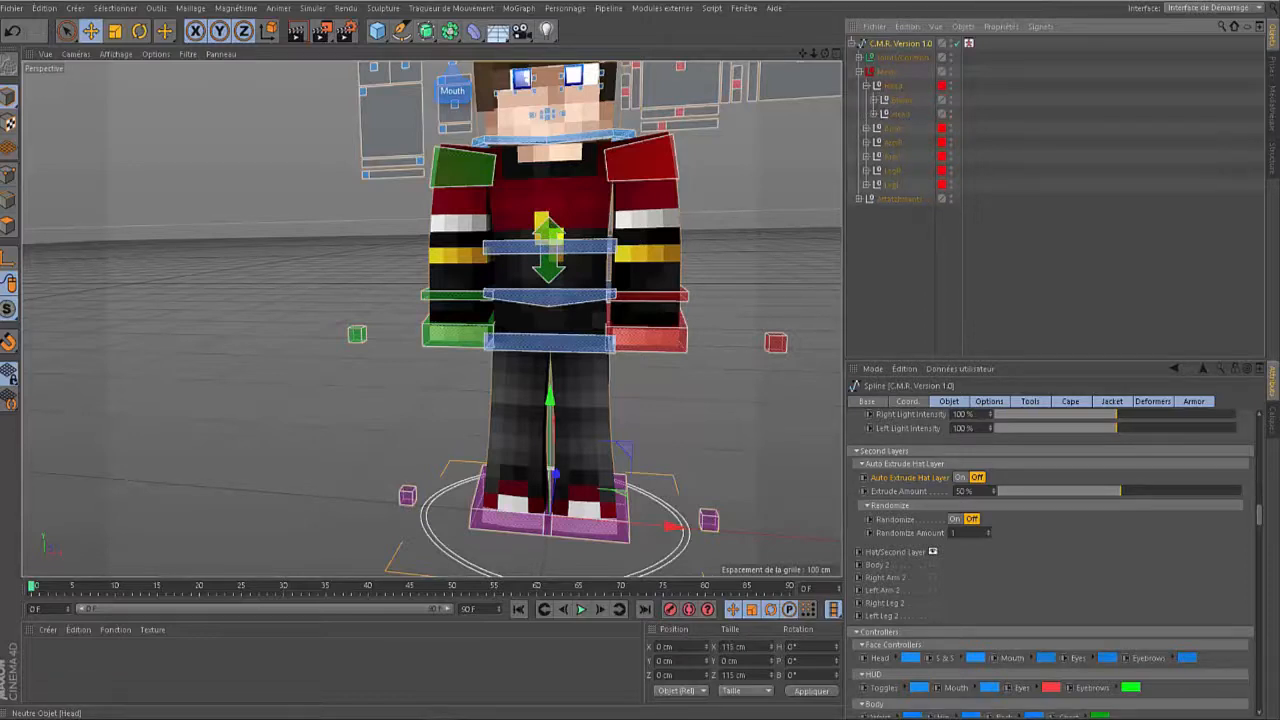
{"action": "left_click", "coordinate": [872, 113]}
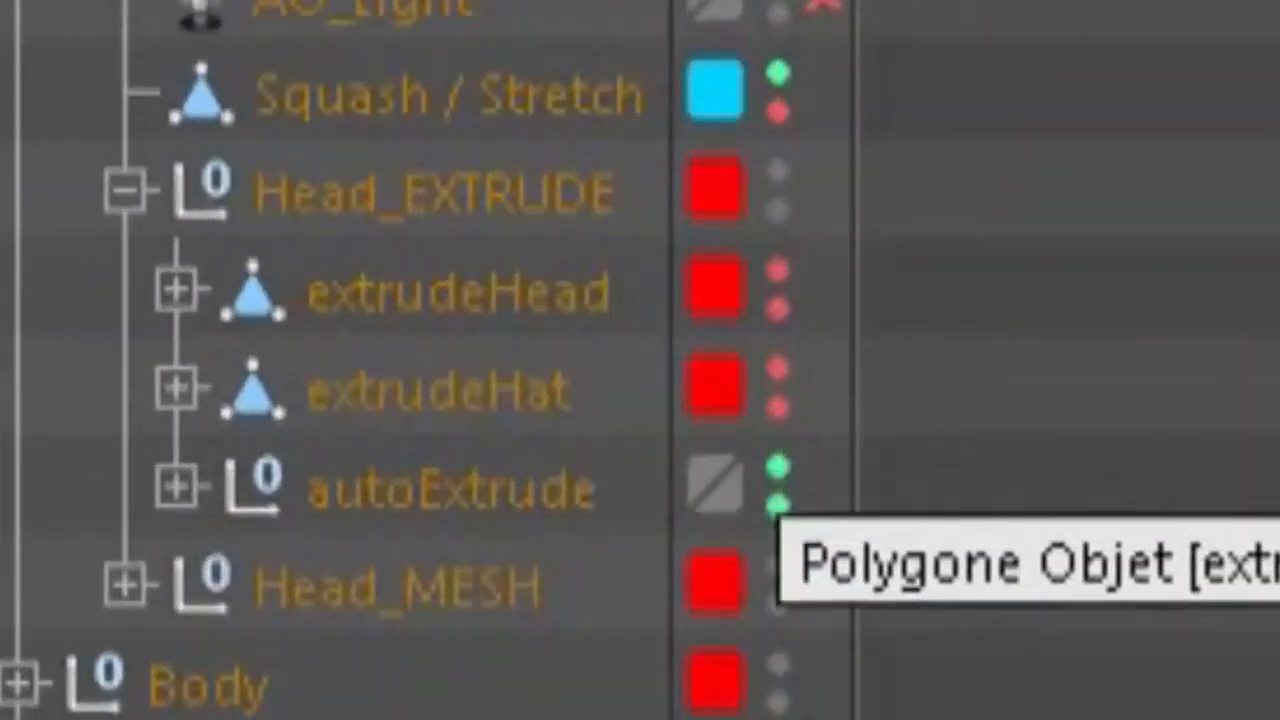
{"action": "left_click", "coordinate": [778, 407]}
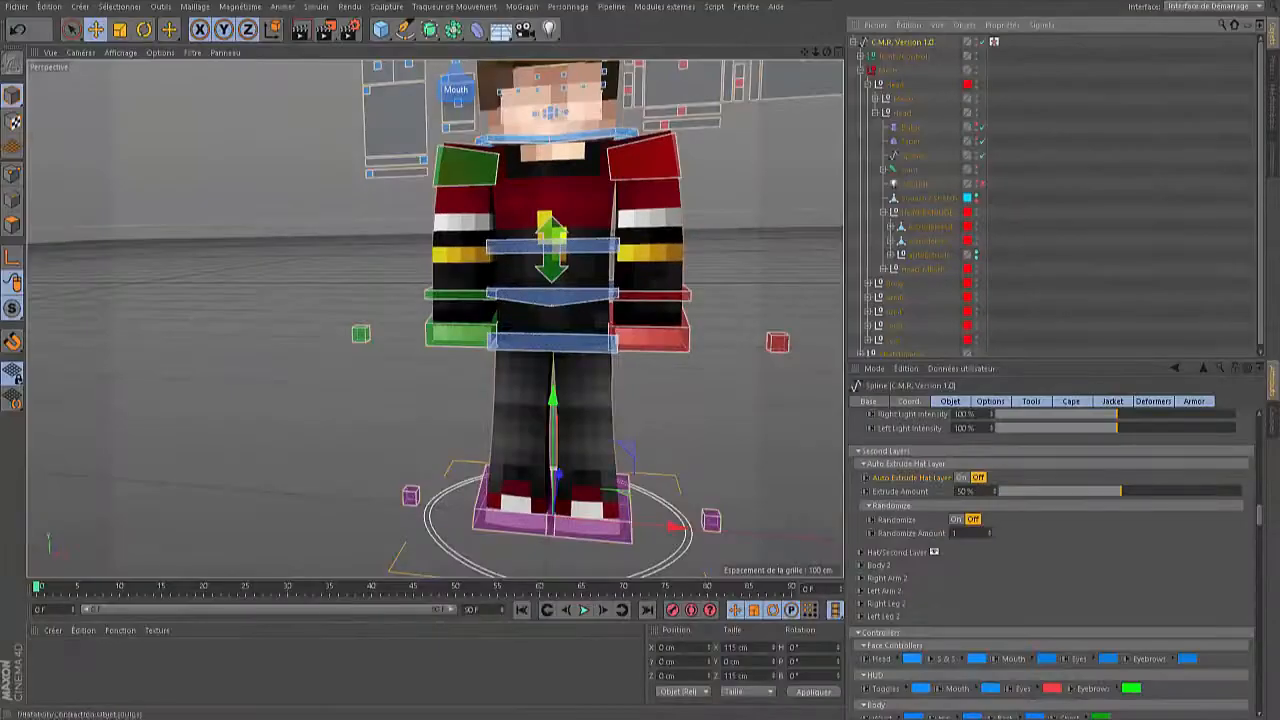
{"action": "left_click", "coordinate": [860, 70]}
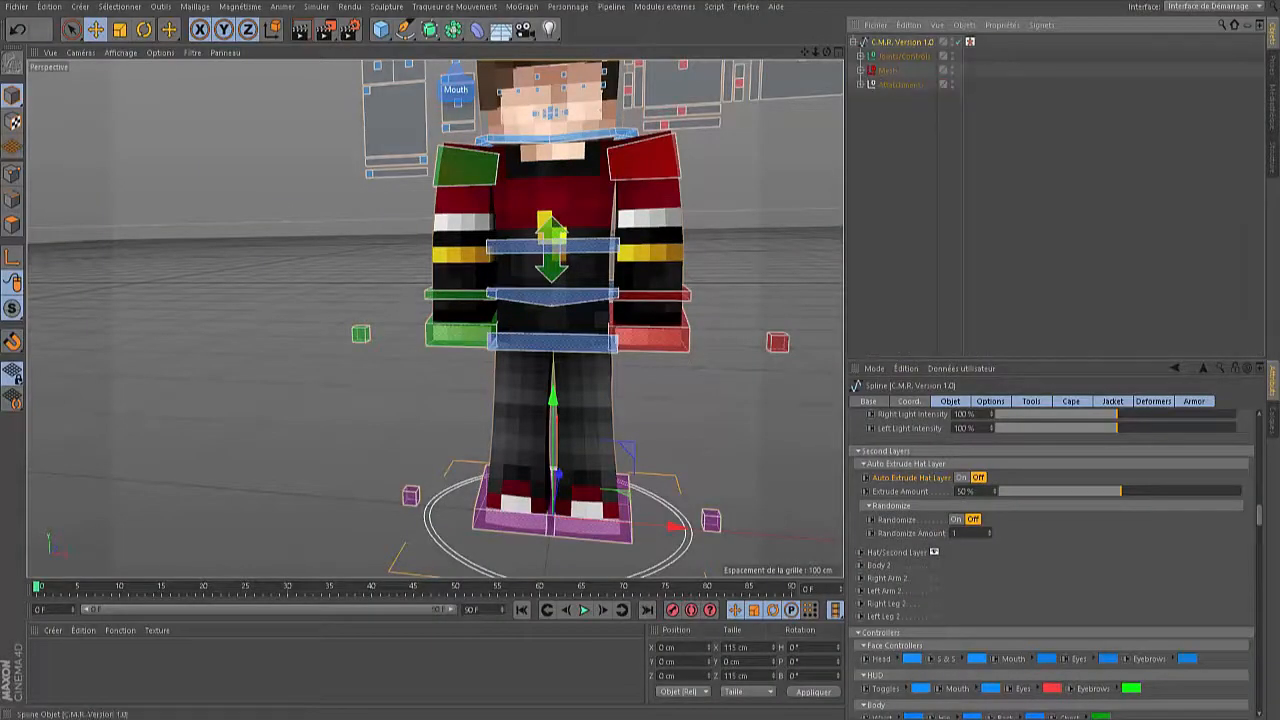
{"action": "left_click", "coordinate": [857, 42]}
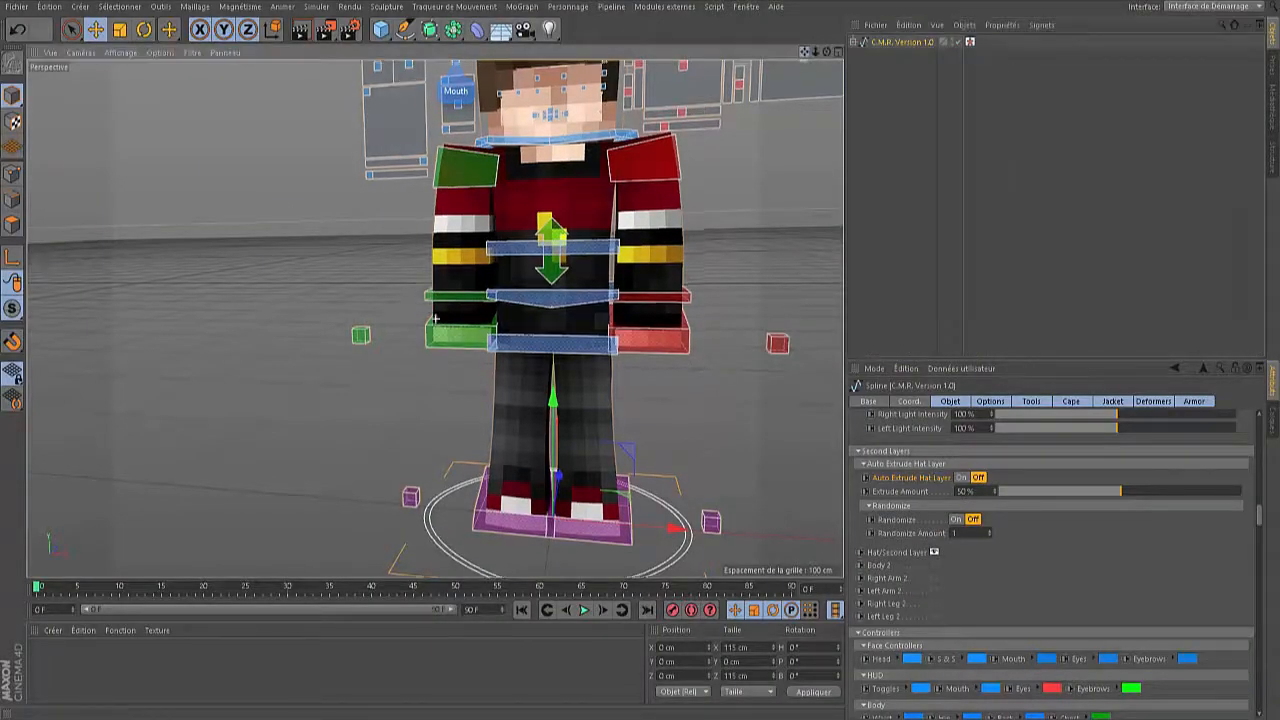
Move the extrudeHat hair layer about 153 cm aside from the head and delete the duplicate hat layer left on the head
{"action": "middle_click_drag", "start_coordinate": [435, 319], "coordinate": [410, 444], "text": "alt"}
{"action": "scroll", "coordinate": [715, 183], "scroll_direction": "down", "scroll_amount": 3}
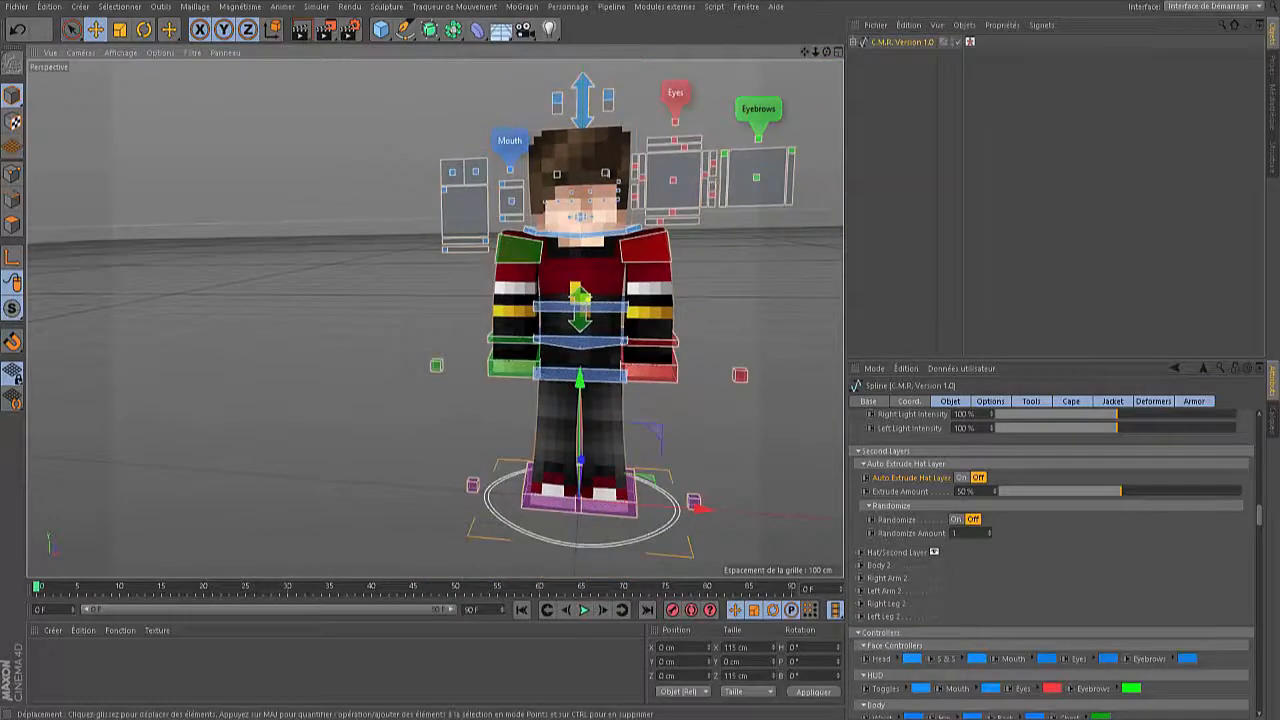
{"action": "left_click", "coordinate": [706, 183]}
{"action": "left_click_drag", "start_coordinate": [706, 183], "coordinate": [440, 191]}
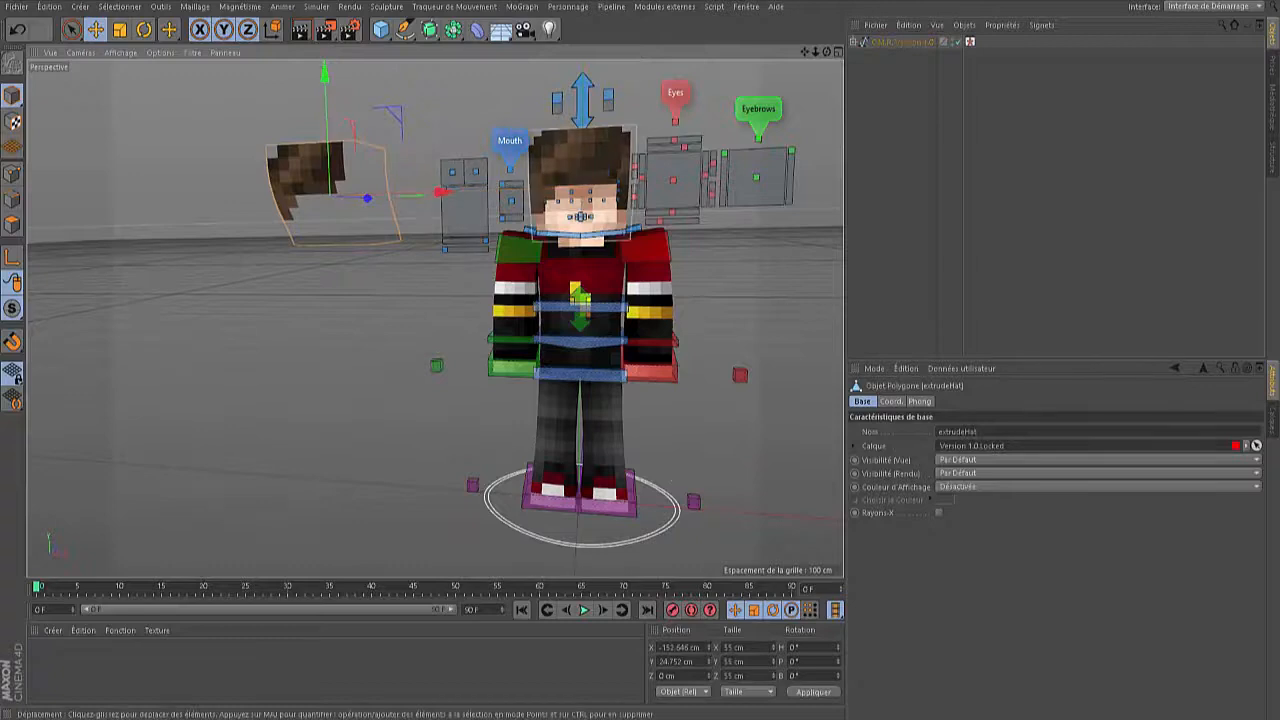
{"action": "left_click", "coordinate": [585, 155]}
{"action": "left_click_drag", "start_coordinate": [706, 183], "coordinate": [902, 179]}
{"action": "key", "text": "Delete"}
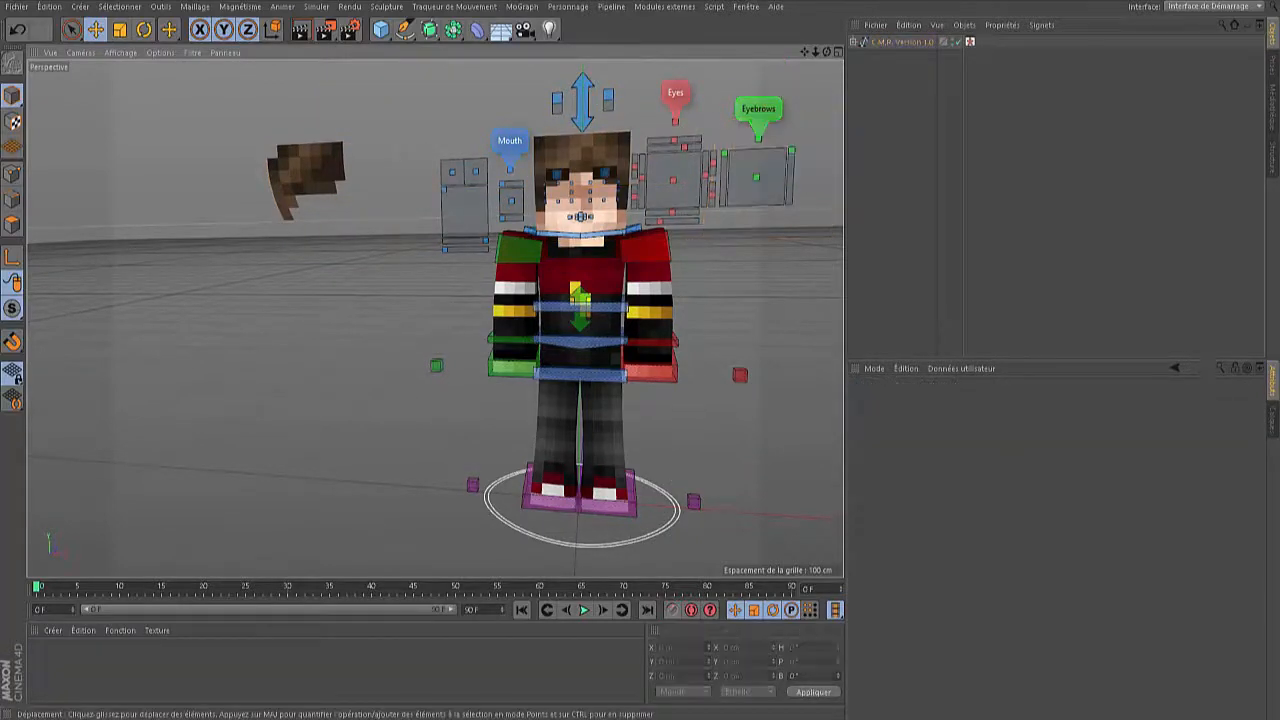
Raise the rig's C.controlNeck controller about 64 cm to lift the head off the body
{"action": "left_click", "coordinate": [584, 155]}
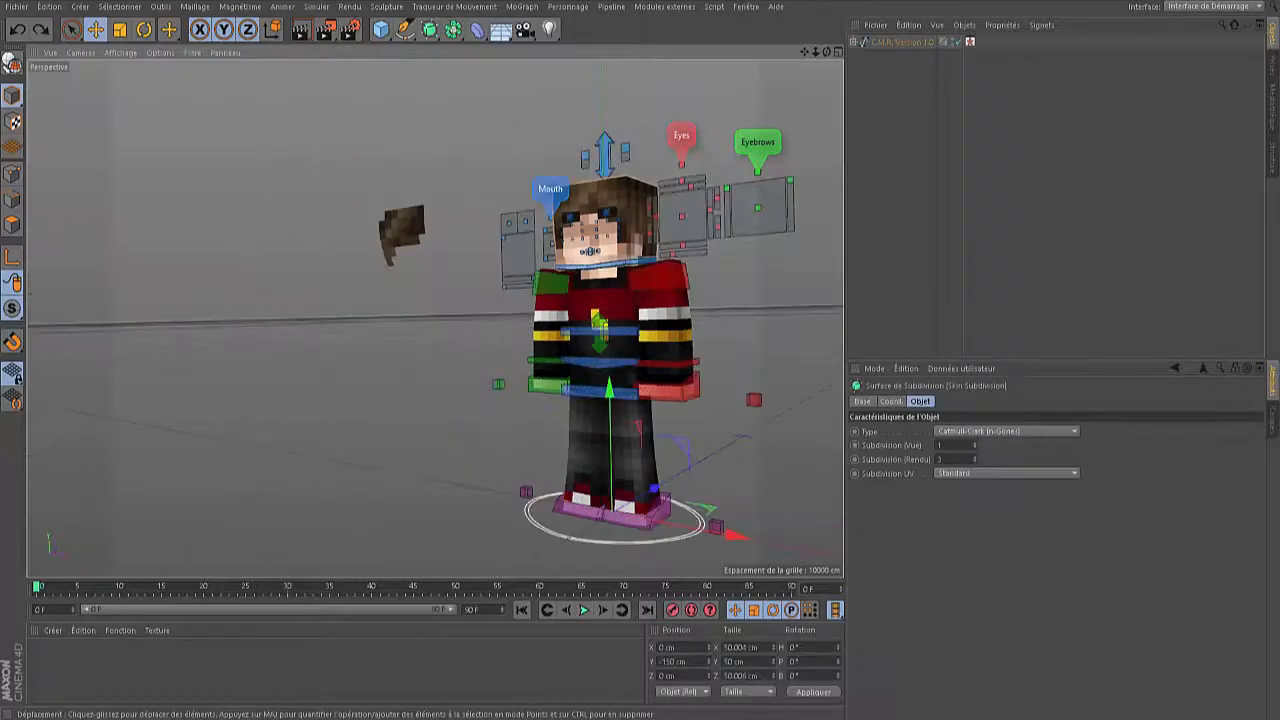
{"action": "left_click", "coordinate": [606, 265]}
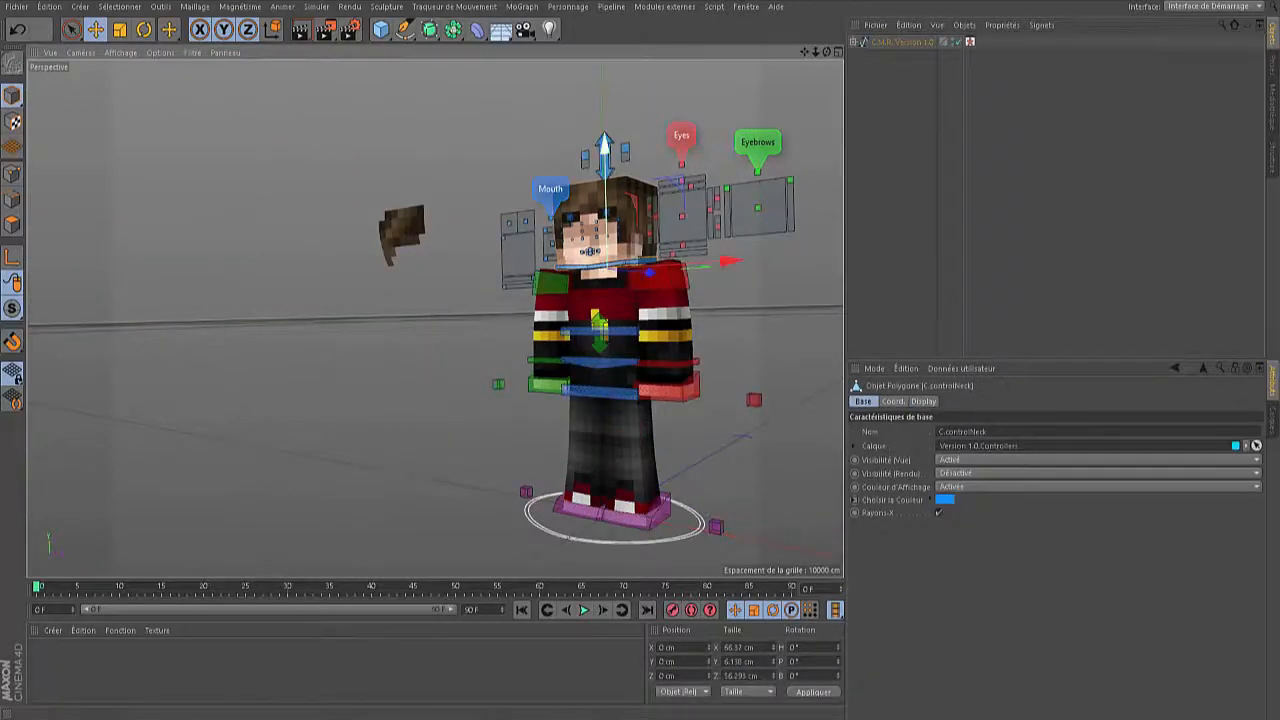
{"action": "left_click_drag", "start_coordinate": [604, 152], "coordinate": [604, 62]}
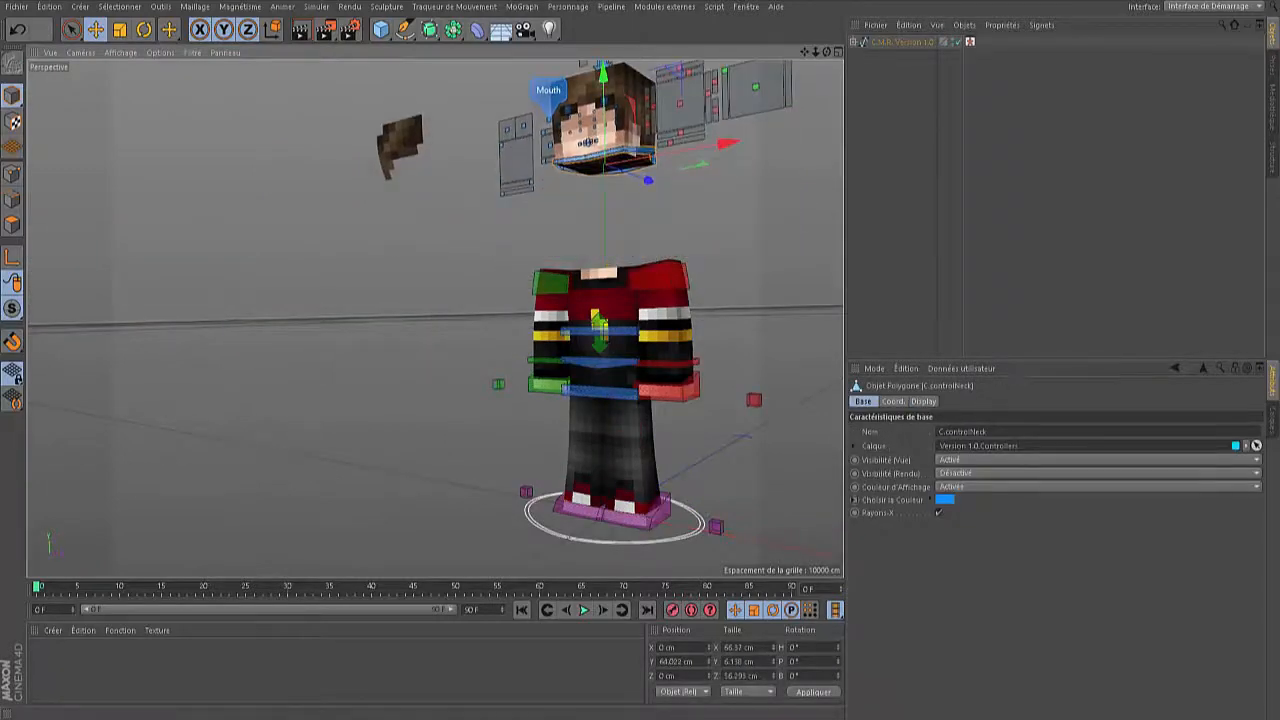
Move the extrudeHead cube straight up above the rig's head to a Y position of about 146 cm
{"action": "left_click_drag", "start_coordinate": [480, 350], "coordinate": [434, 317], "text": "alt"}
{"action": "middle_click_drag", "start_coordinate": [724, 196], "coordinate": [755, 419], "text": "alt"}
{"action": "scroll", "coordinate": [724, 196], "scroll_direction": "up", "scroll_amount": 3}
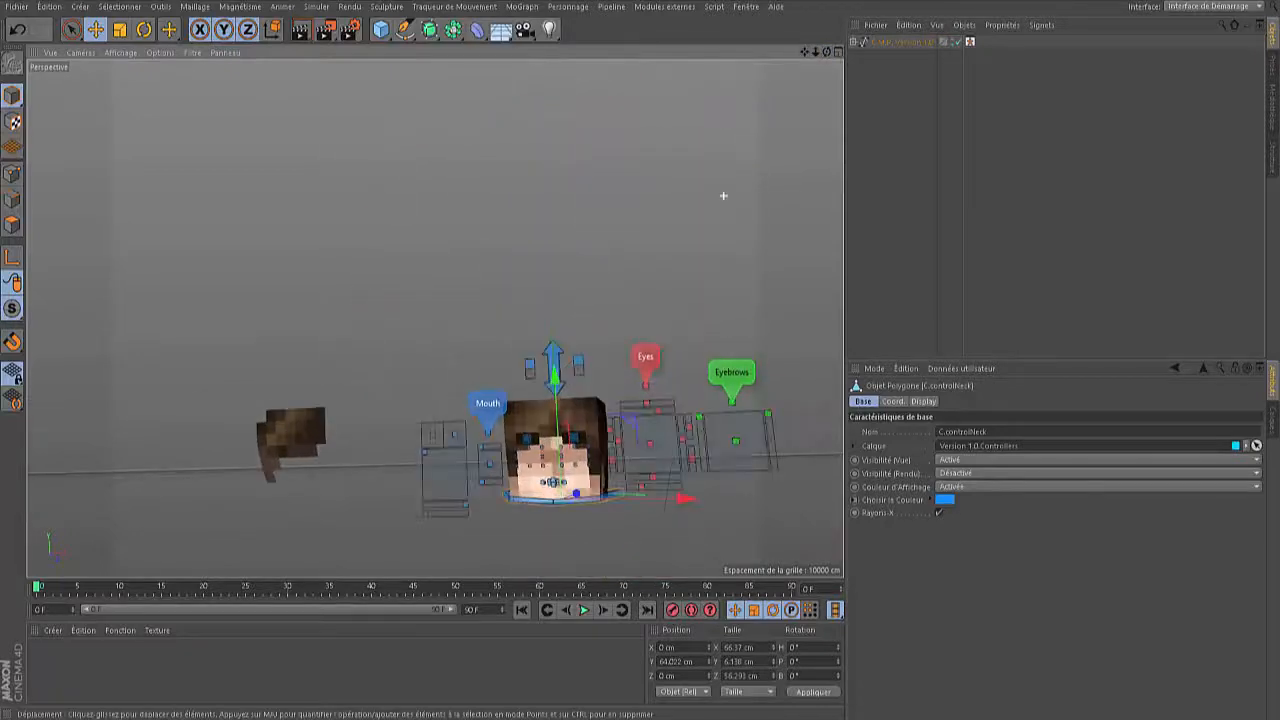
{"action": "left_click", "coordinate": [584, 418]}
{"action": "left_click_drag", "start_coordinate": [553, 367], "coordinate": [545, 170]}
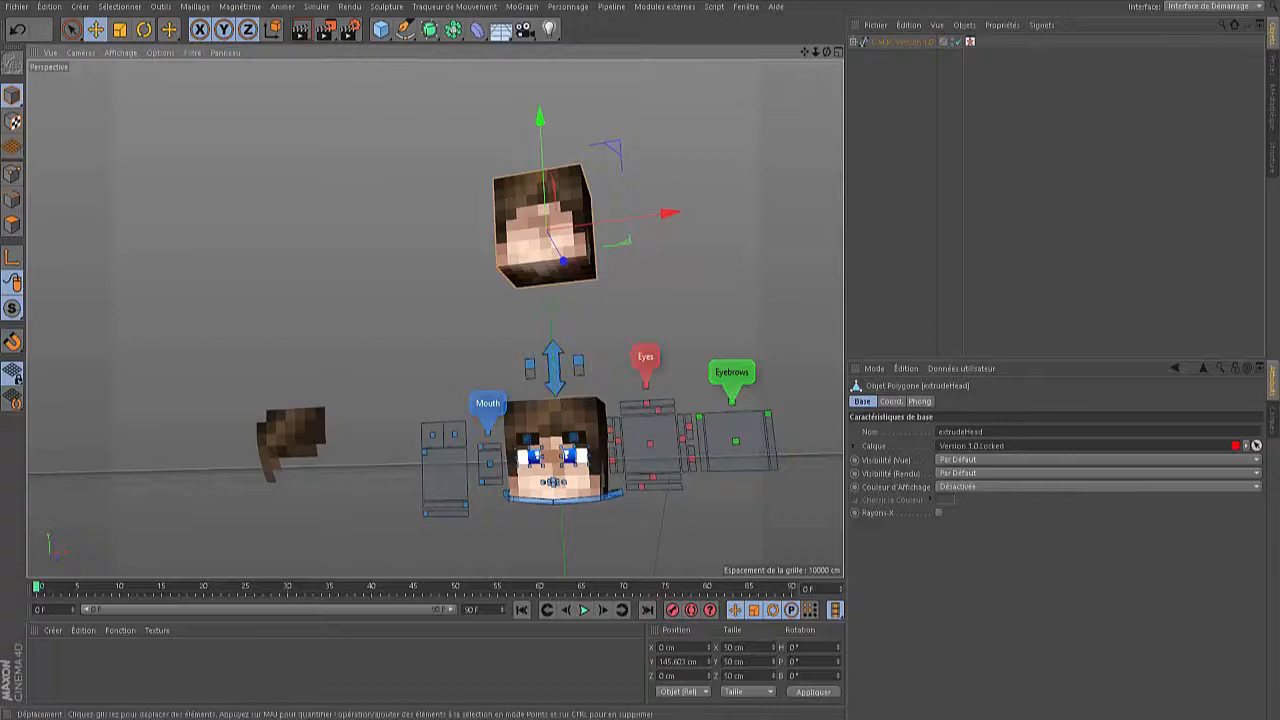
Pull both arm controllers outward from the torso, moving the red left arm to an X position of about 72 cm
{"action": "scroll", "coordinate": [643, 400], "scroll_direction": "down", "scroll_amount": 5}
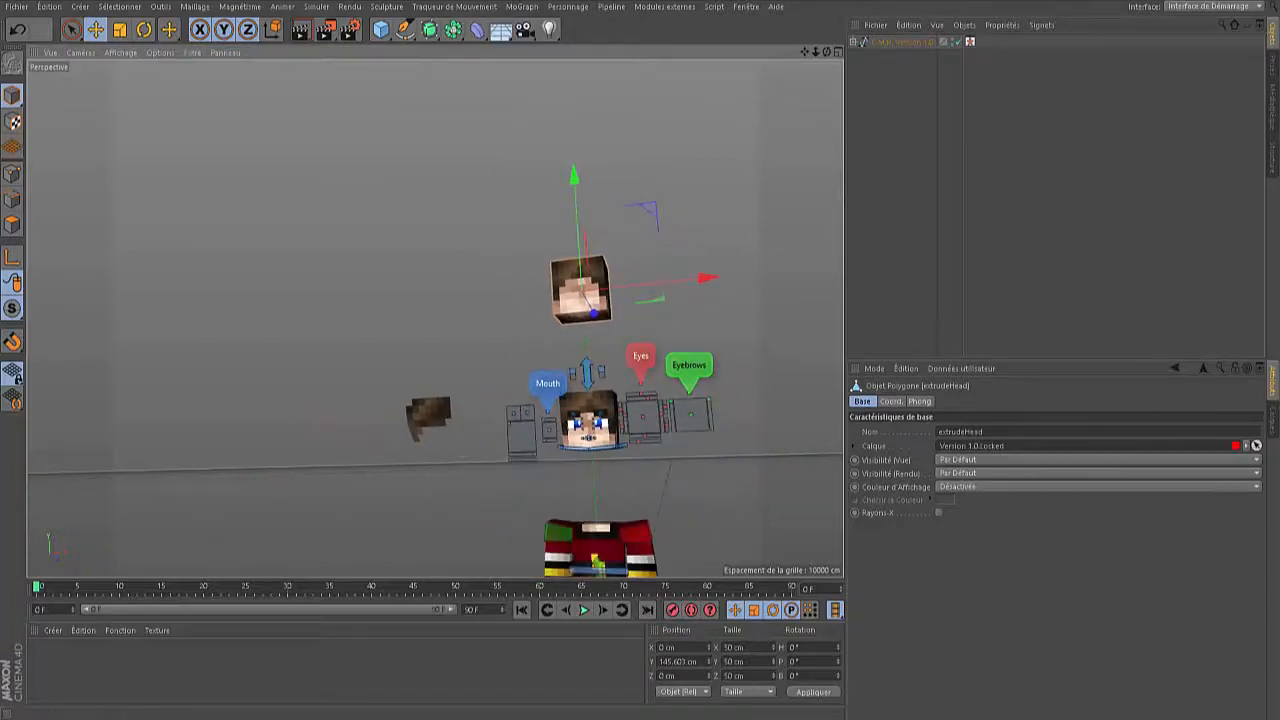
{"action": "middle_click_drag", "start_coordinate": [428, 487], "coordinate": [408, 371], "text": "alt"}
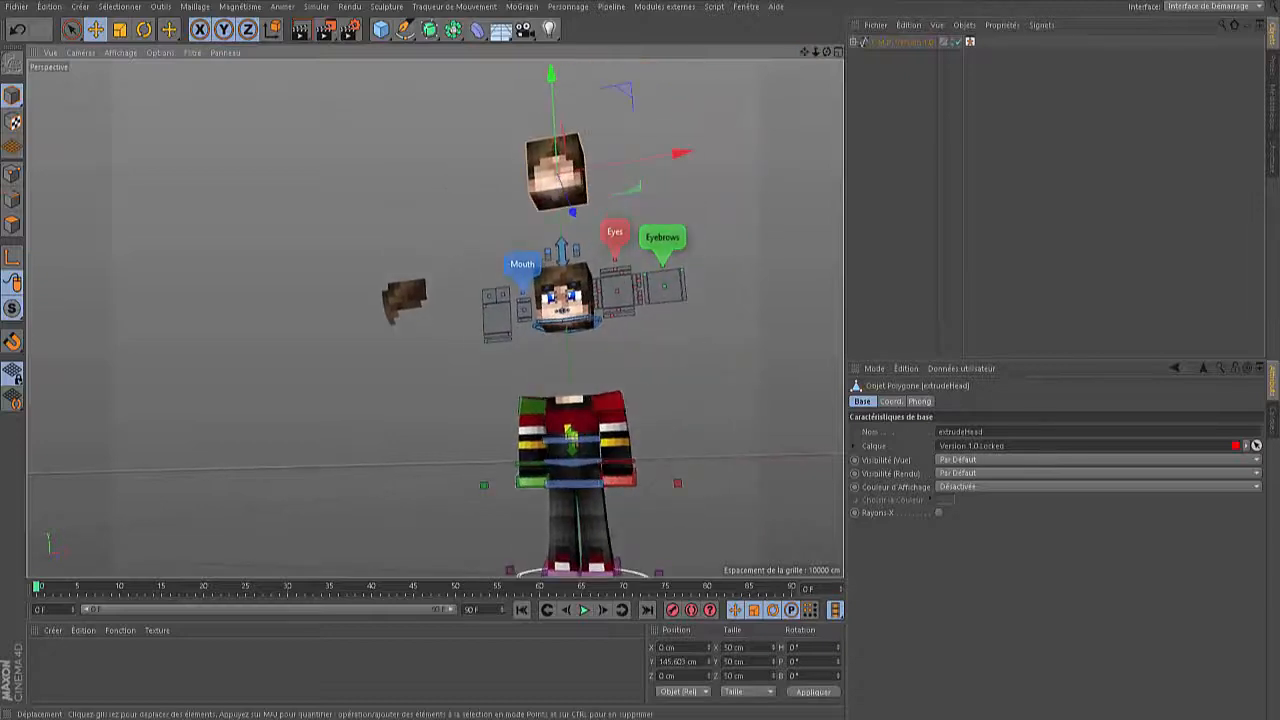
{"action": "left_click", "coordinate": [532, 440]}
{"action": "left_click_drag", "start_coordinate": [657, 407], "coordinate": [594, 409]}
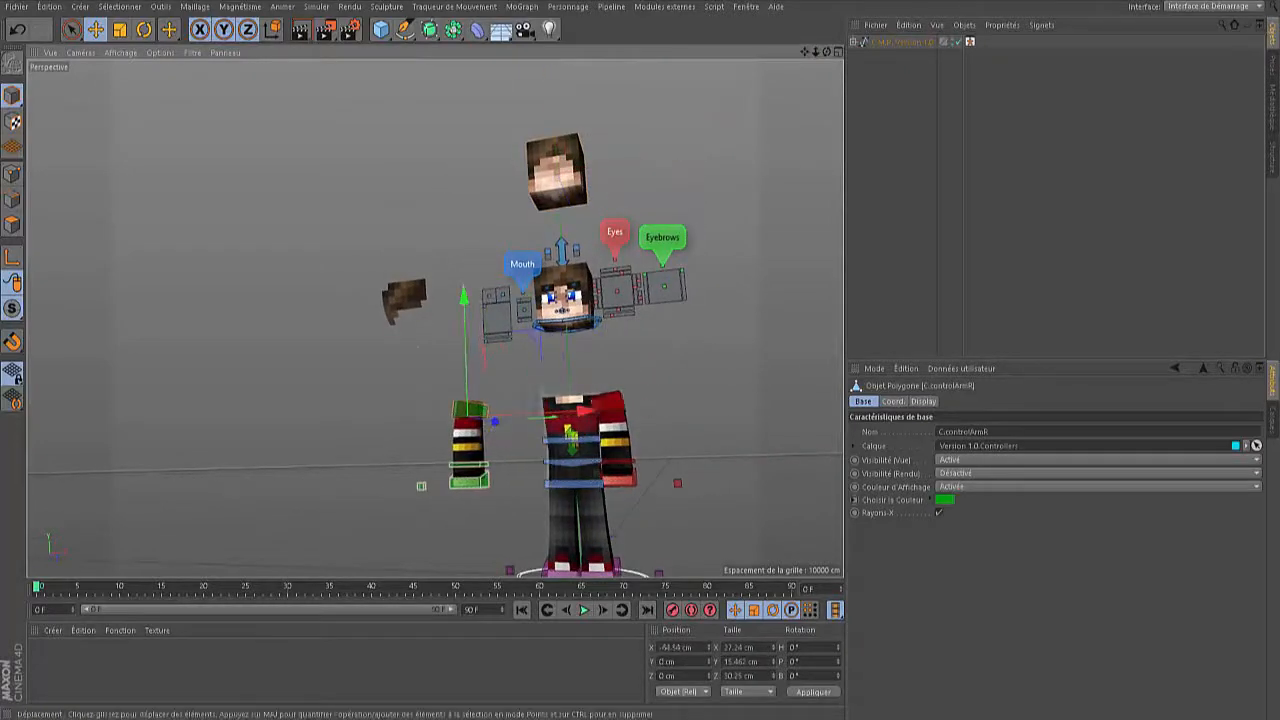
{"action": "left_click", "coordinate": [619, 480]}
{"action": "left_click_drag", "start_coordinate": [735, 405], "coordinate": [822, 398]}
Spread the legs by moving the C.legR controller to X about -32.4 cm and the C.legL controller to X about 24.4 cm
{"action": "scroll", "coordinate": [601, 509], "scroll_direction": "down", "scroll_amount": 3}
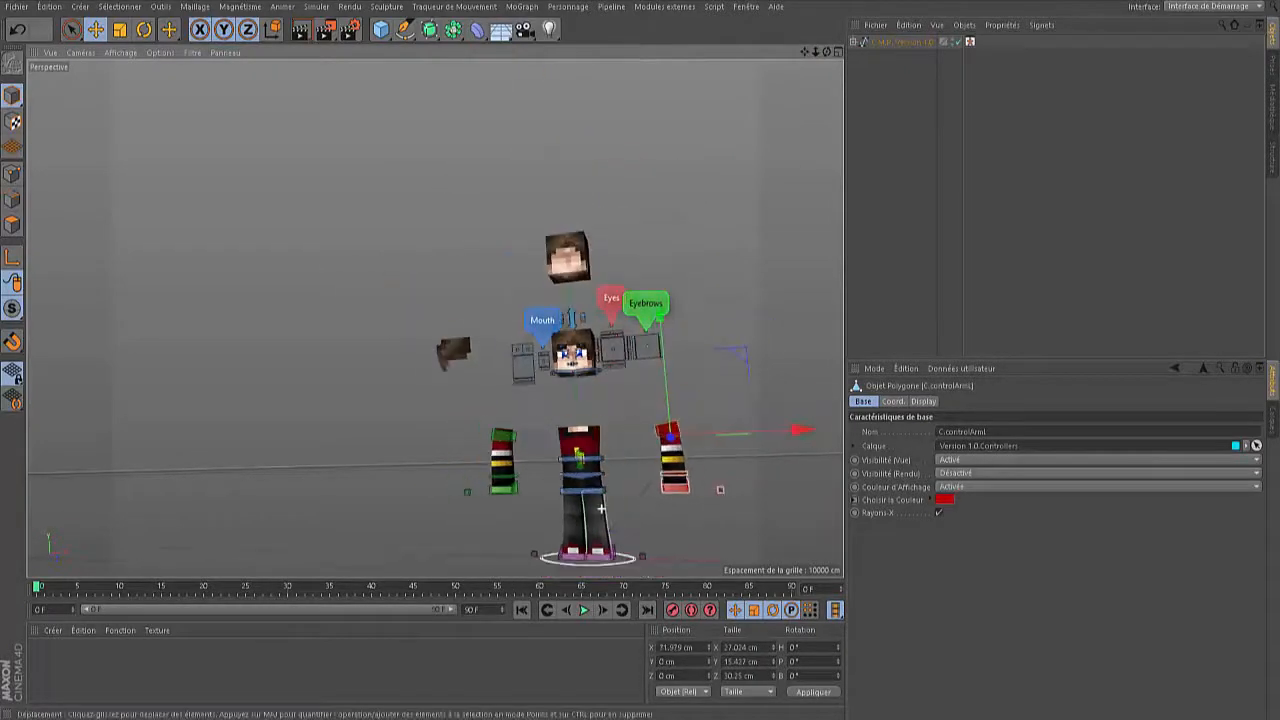
{"action": "left_click", "coordinate": [569, 553]}
{"action": "left_click_drag", "start_coordinate": [701, 560], "coordinate": [673, 560]}
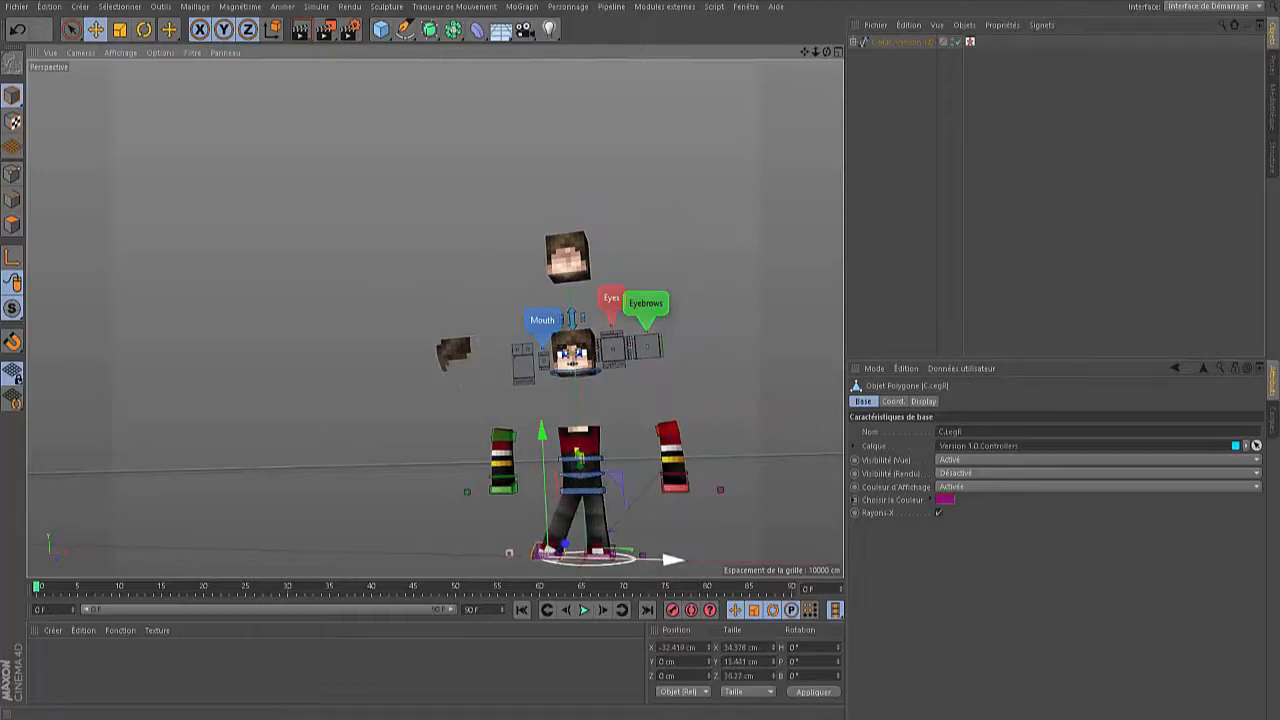
{"action": "left_click", "coordinate": [600, 552]}
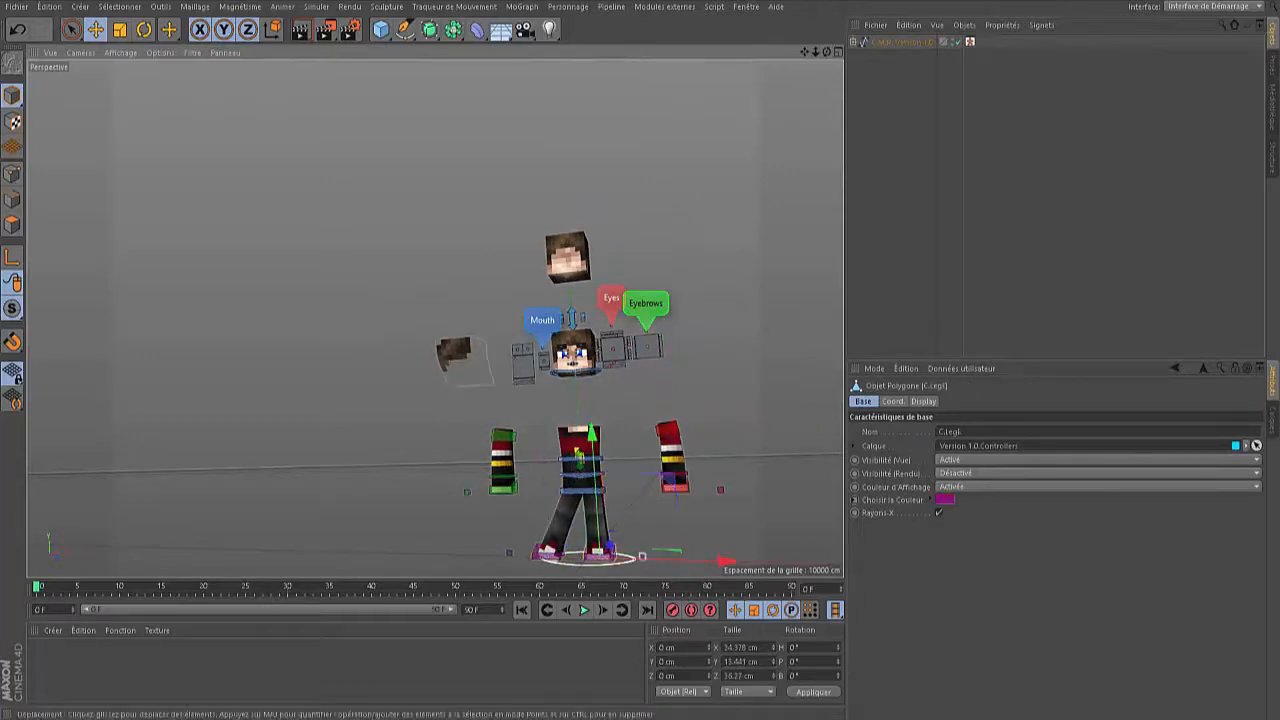
{"action": "left_click", "coordinate": [633, 560]}
{"action": "scroll", "coordinate": [705, 565], "scroll_direction": "up", "scroll_amount": 3}
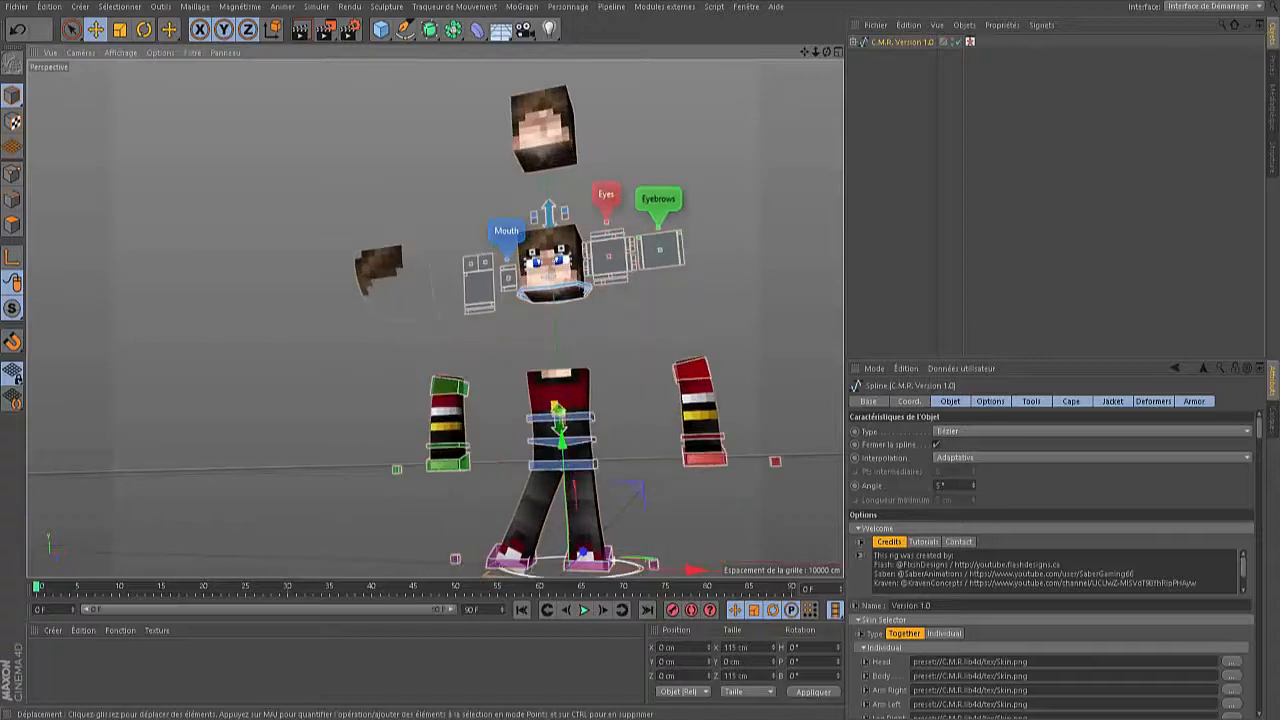
{"action": "left_click", "coordinate": [596, 551]}
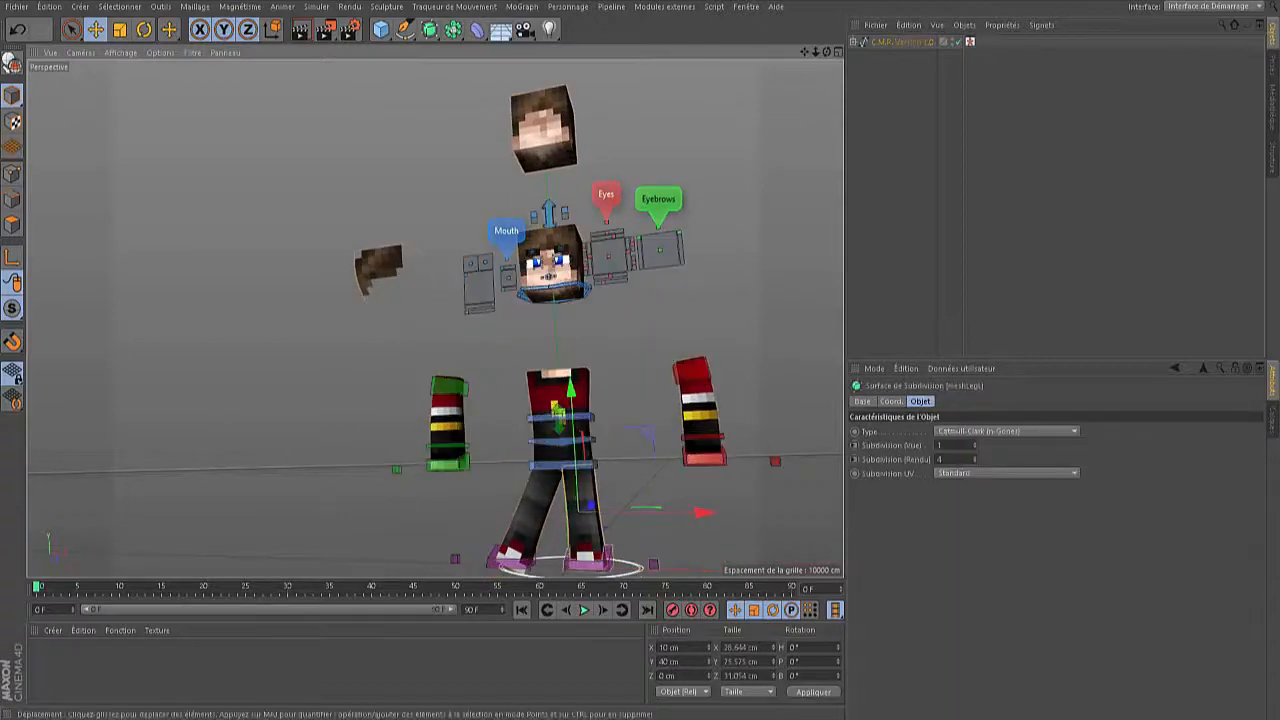
{"action": "left_click", "coordinate": [601, 562]}
{"action": "left_click_drag", "start_coordinate": [712, 570], "coordinate": [746, 570]}
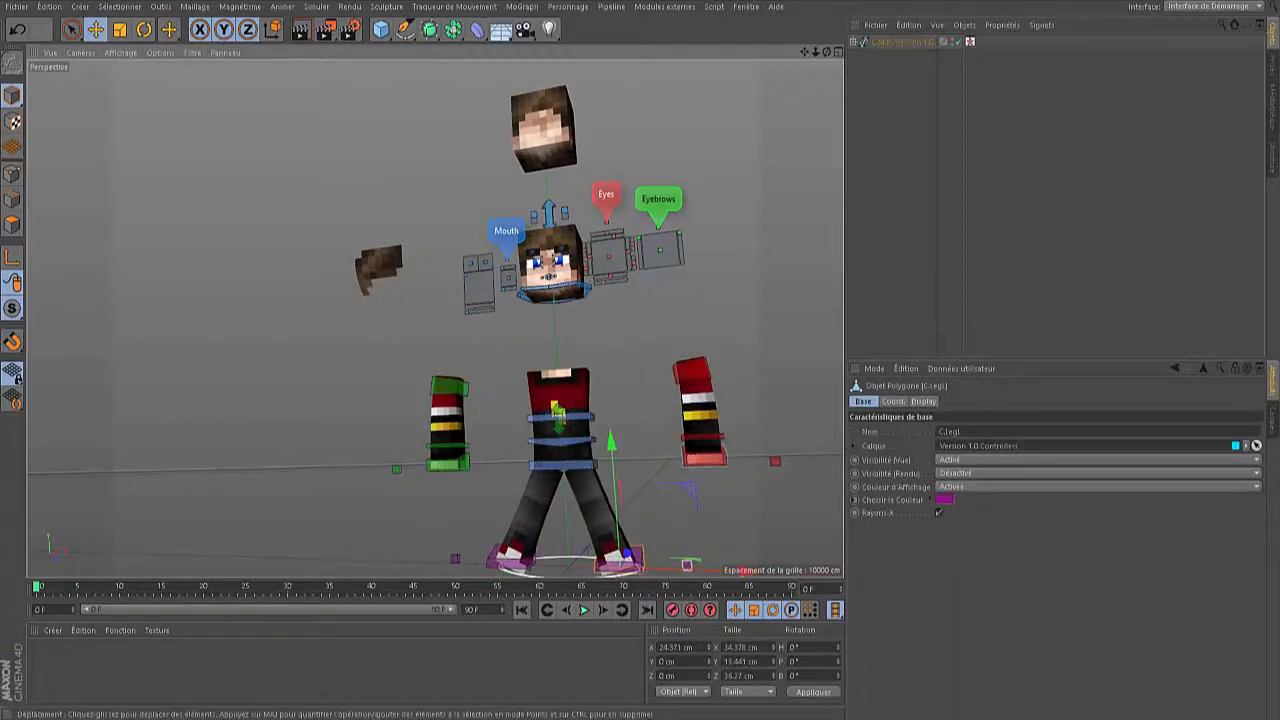
Select the raised extrudeHead cube in polygon mode, activate the brush selection tool and adjust its radius
{"action": "left_click_drag", "start_coordinate": [434, 317], "coordinate": [435, 318], "text": "alt"}
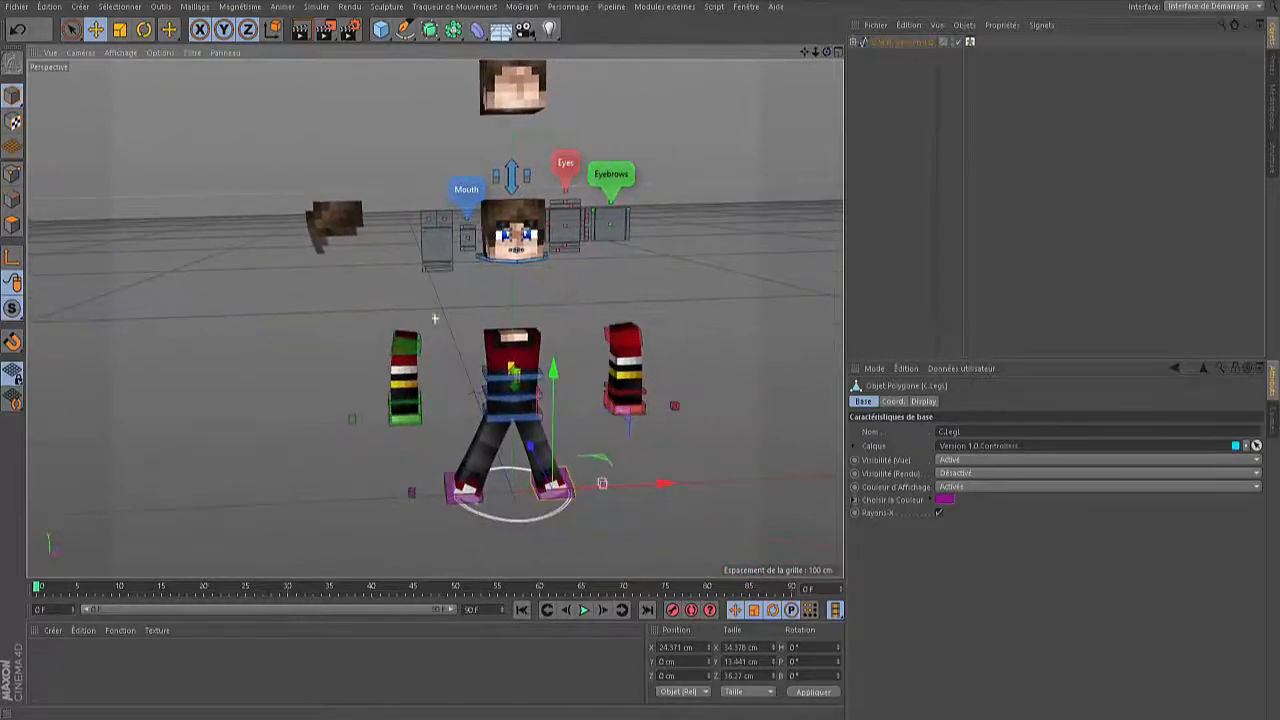
{"action": "left_click_drag", "start_coordinate": [804, 52], "coordinate": [763, 102]}
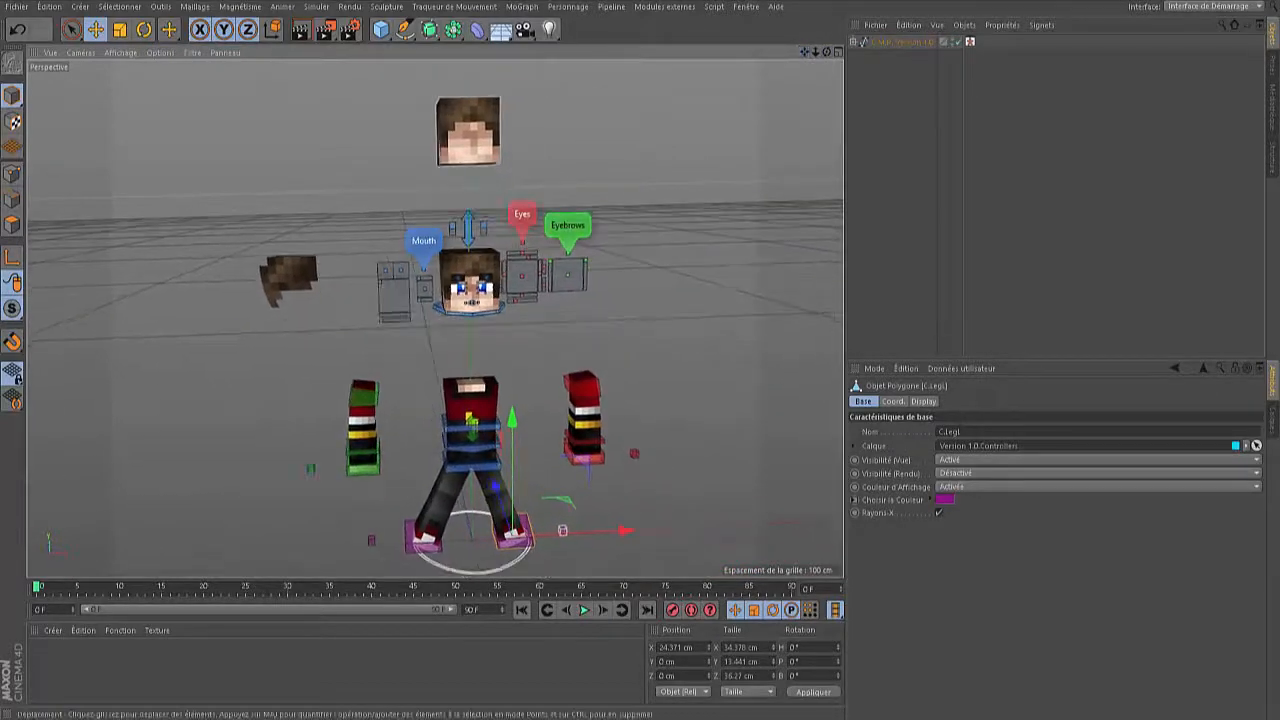
{"action": "scroll", "coordinate": [475, 137], "scroll_direction": "up", "scroll_amount": 5}
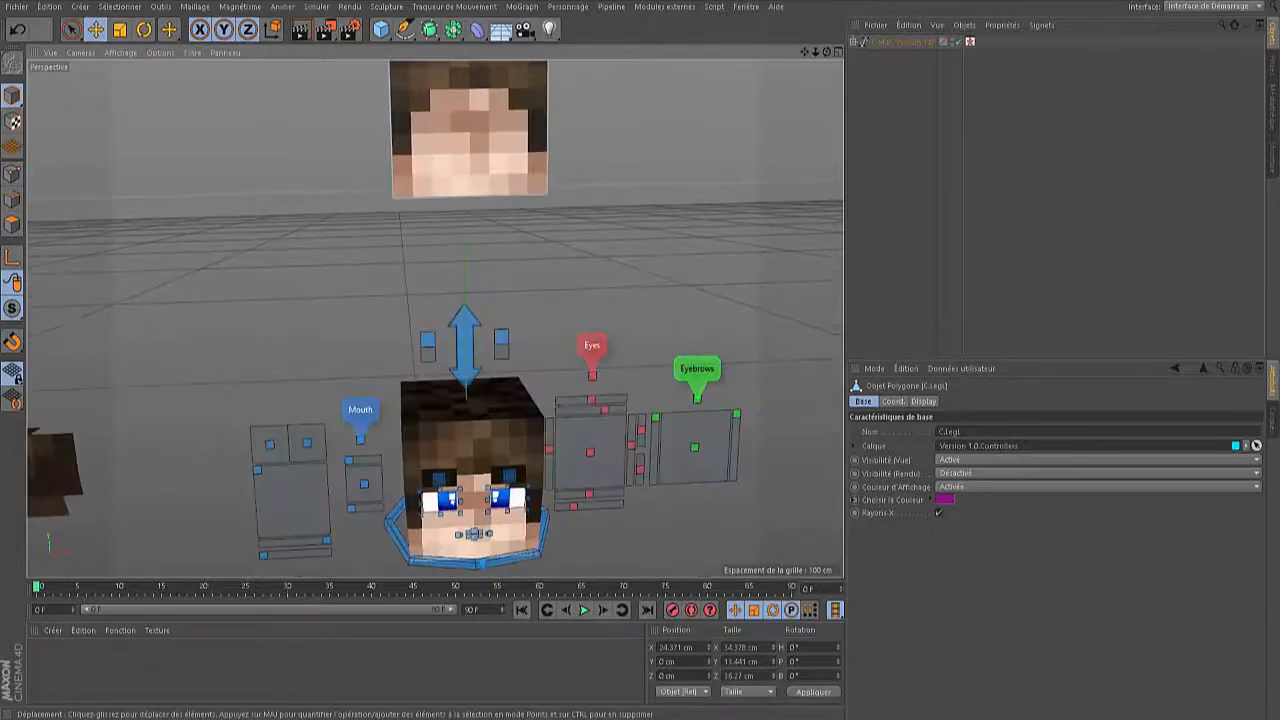
{"action": "left_click", "coordinate": [475, 137]}
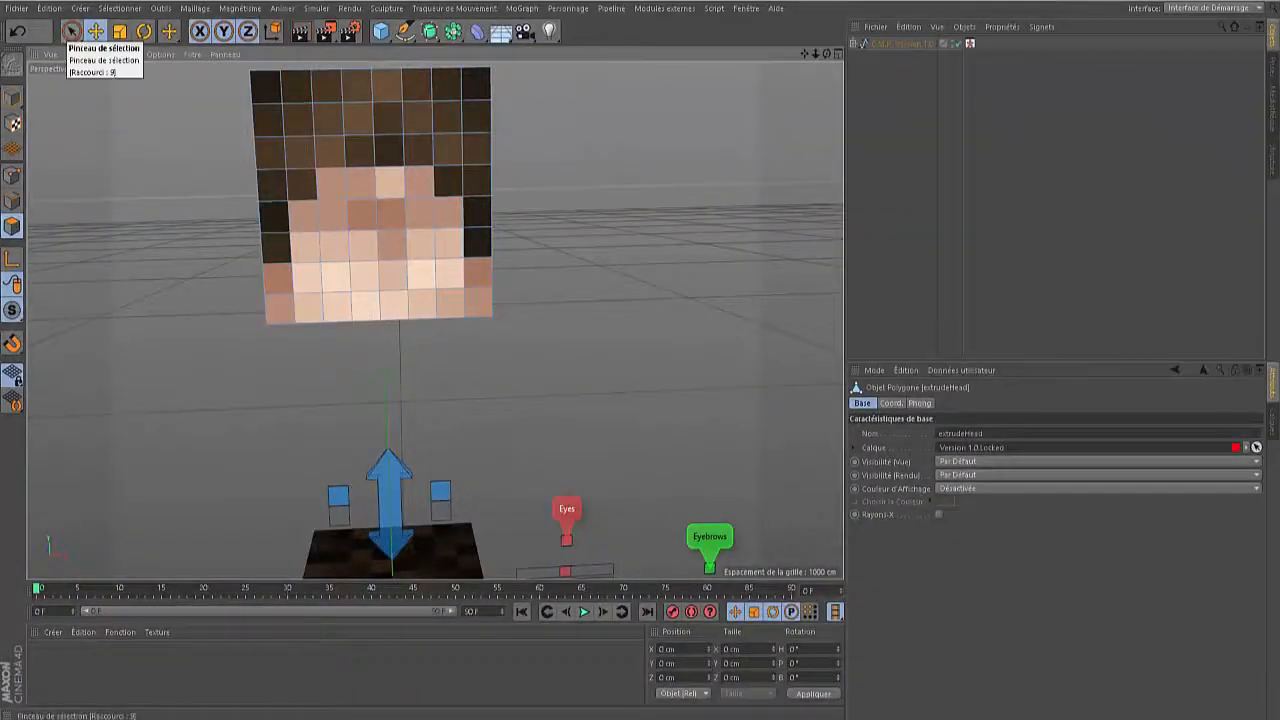
{"action": "left_click", "coordinate": [71, 31]}
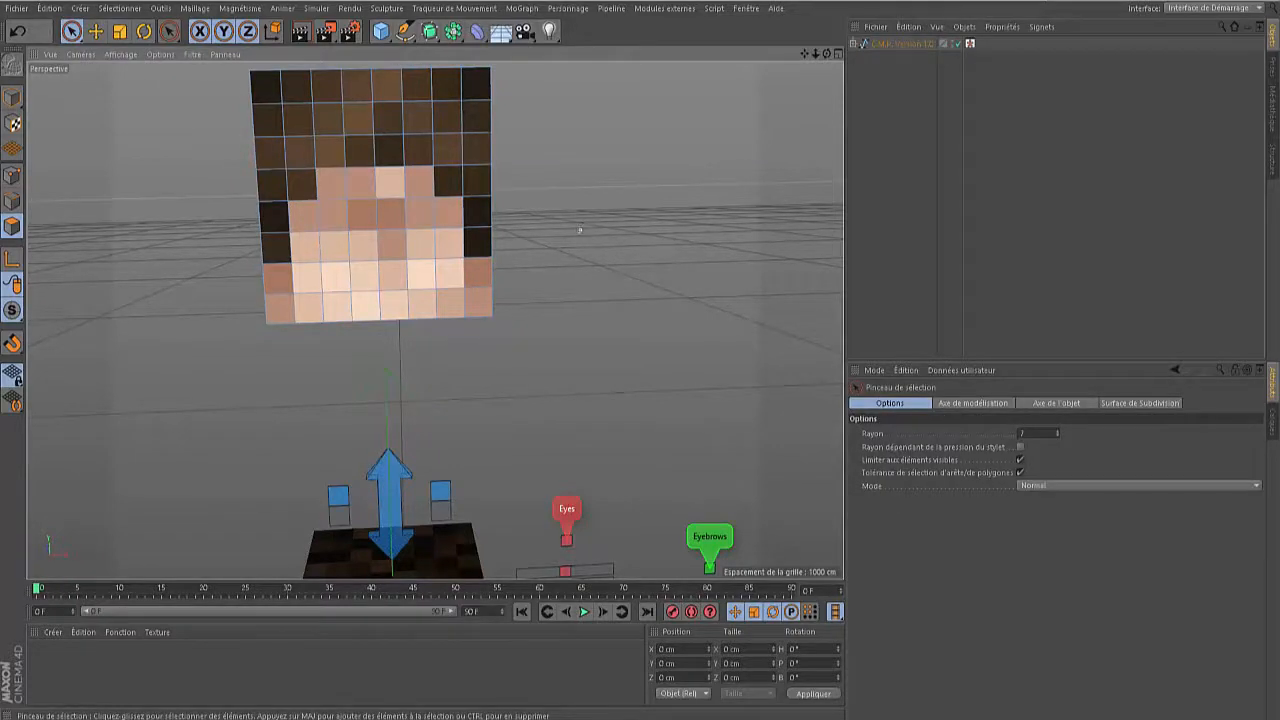
{"action": "middle_click_drag", "start_coordinate": [588, 241], "coordinate": [580, 248]}
{"action": "middle_click_drag", "start_coordinate": [587, 221], "coordinate": [587, 221]}
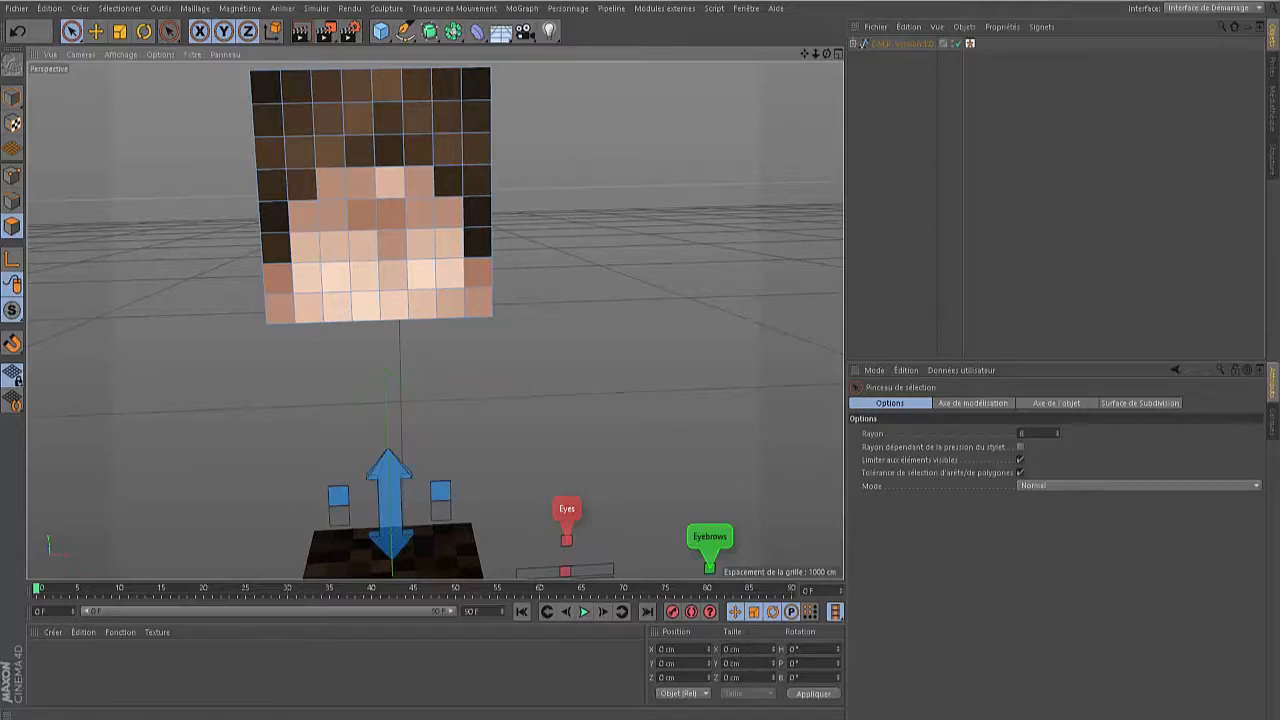
{"action": "scroll", "coordinate": [345, 175], "scroll_direction": "up", "scroll_amount": 4}
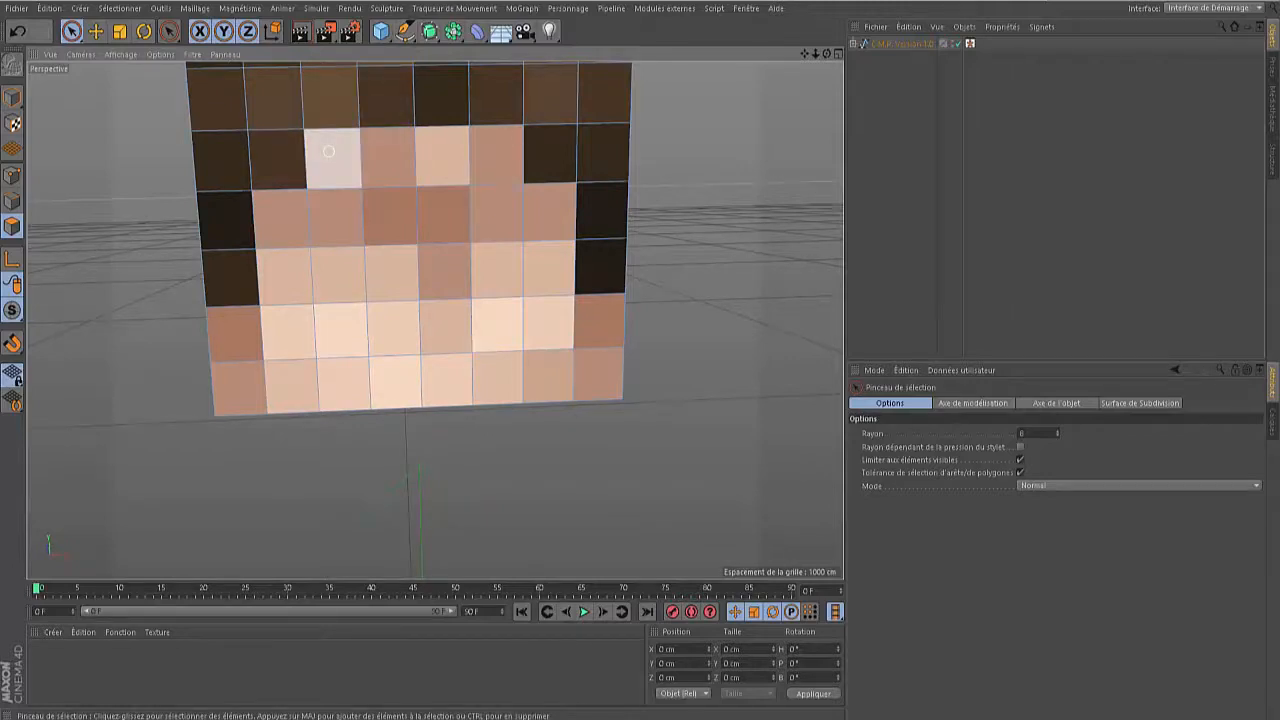
Brush-select polygons in the middle of extrudeHead's front face, adding further strokes and a missed polygon to the same selection
{"action": "mouse_move", "coordinate": [328, 151]}
{"action": "left_mouse_down"}
{"action": "mouse_move", "coordinate": [335, 165]}
{"action": "mouse_move", "coordinate": [440, 175]}
{"action": "mouse_move", "coordinate": [375, 280]}
{"action": "left_mouse_up"}
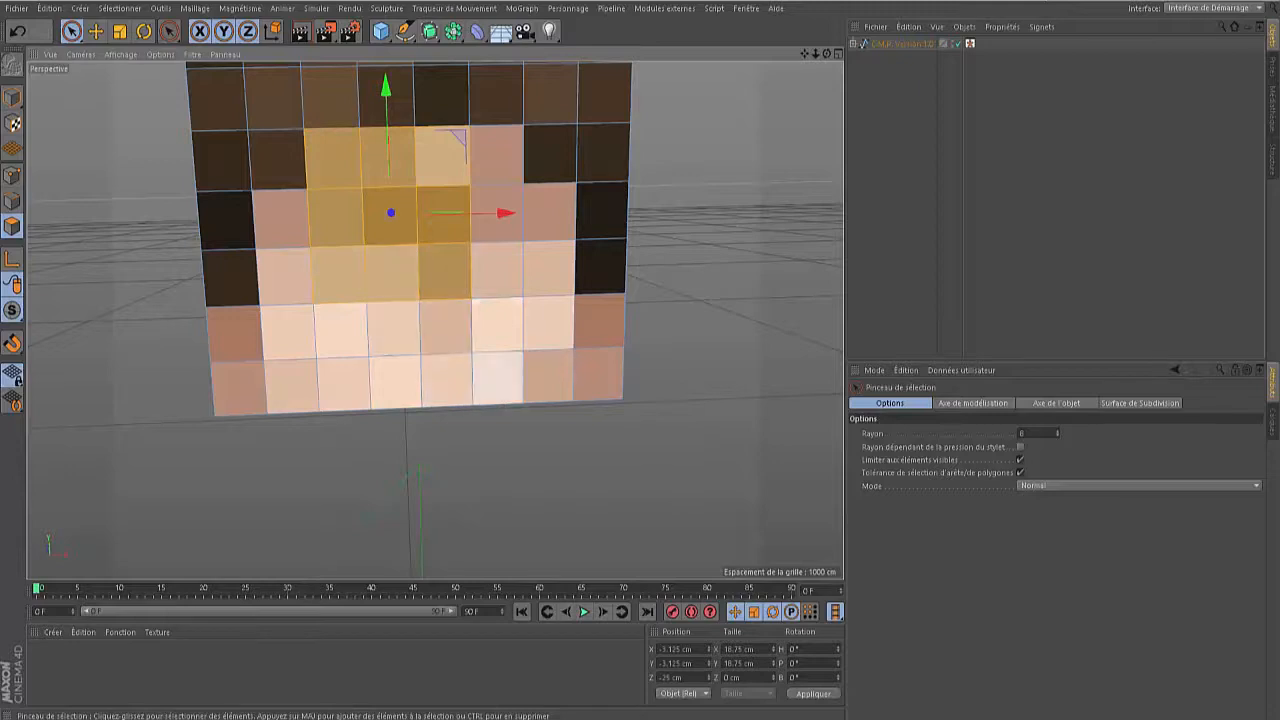
{"action": "mouse_move", "coordinate": [497, 262]}
{"action": "left_mouse_down"}
{"action": "mouse_move", "coordinate": [494, 343]}
{"action": "mouse_move", "coordinate": [497, 324]}
{"action": "left_mouse_up"}
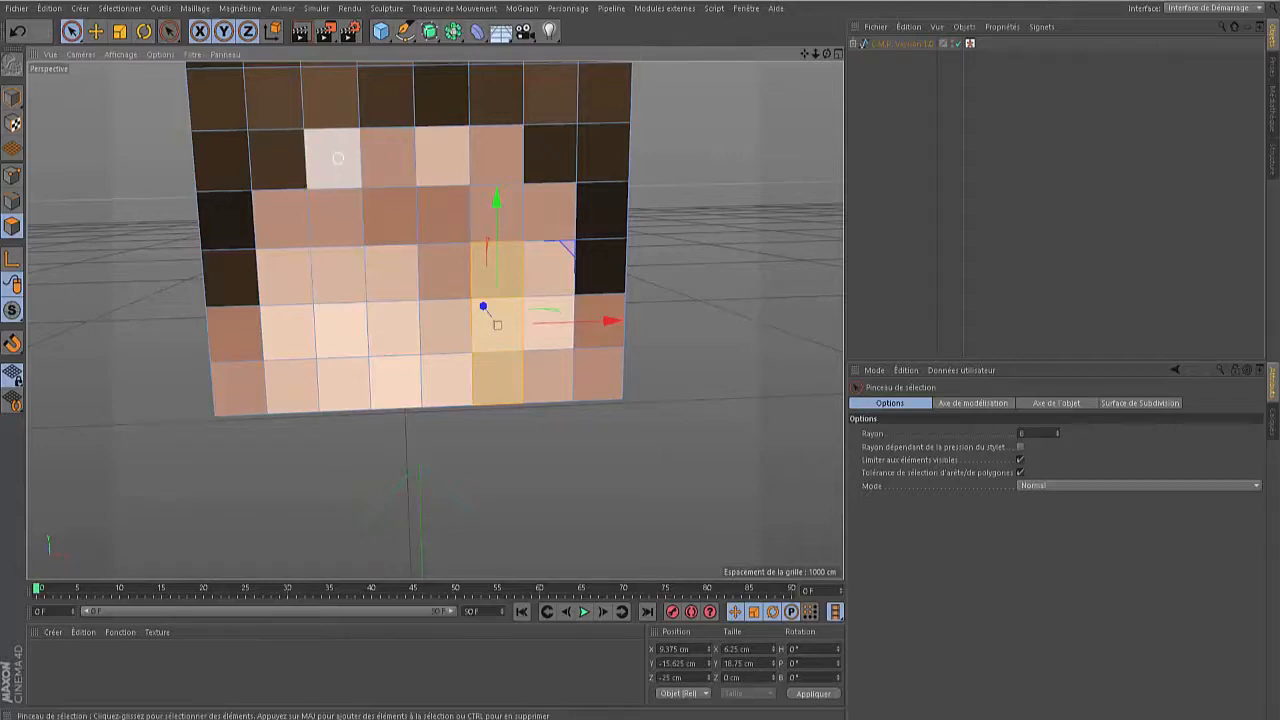
{"action": "mouse_move", "coordinate": [340, 162]}
{"action": "left_mouse_down", "text": "shift"}
{"action": "mouse_move", "coordinate": [386, 197]}
{"action": "mouse_move", "coordinate": [460, 203]}
{"action": "mouse_move", "coordinate": [494, 290]}
{"action": "left_mouse_up", "text": "shift"}
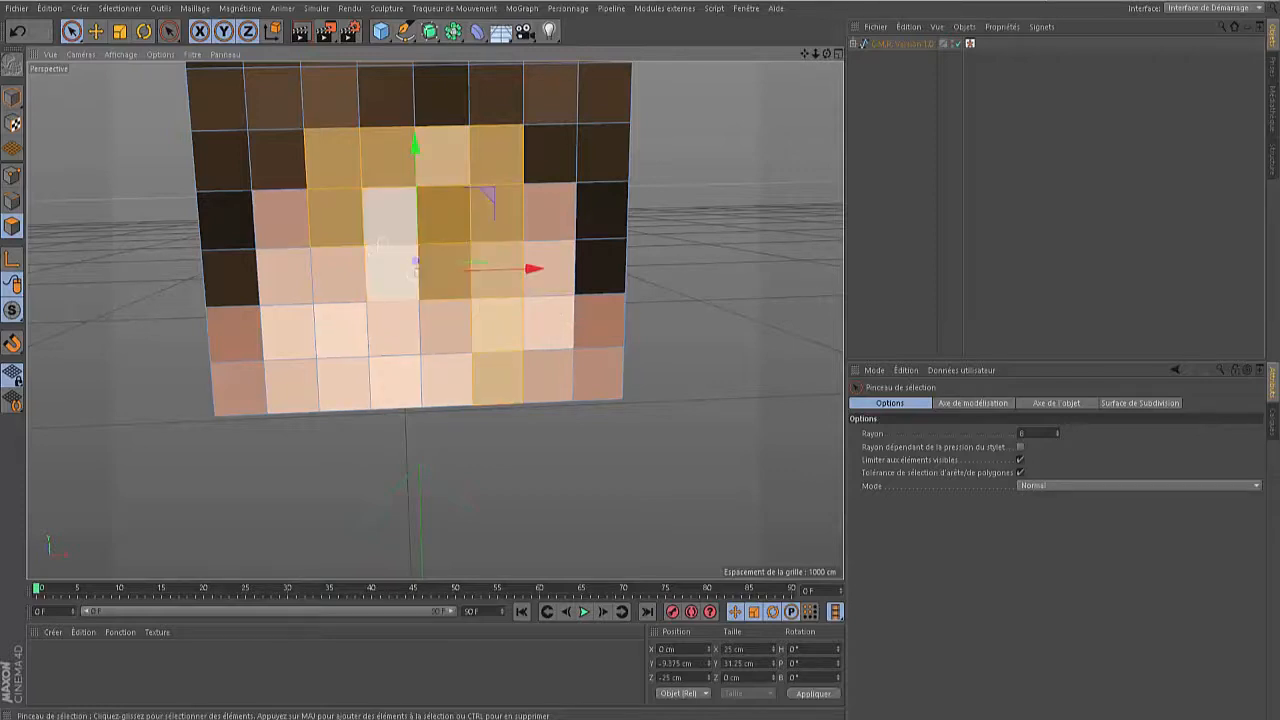
{"action": "left_click", "coordinate": [385, 243], "text": "shift"}
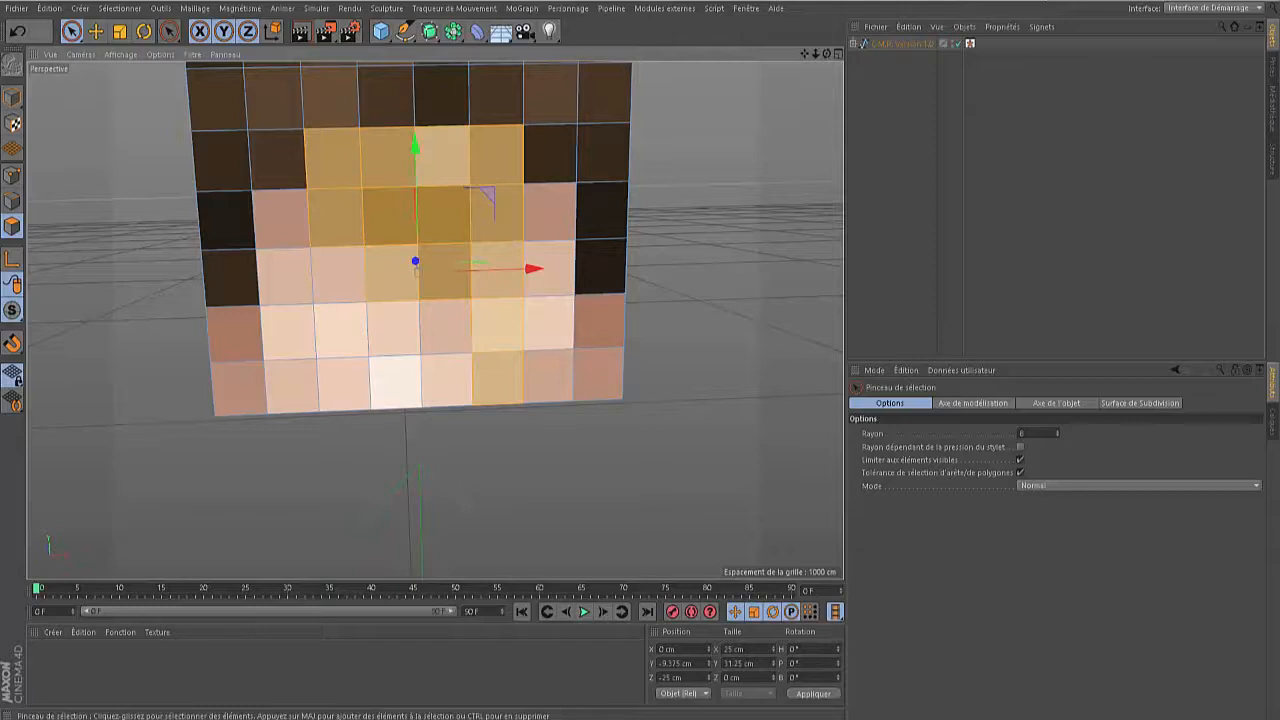
Brush-select the remaining skin-coloured polygons on extrudeHead's front face, including the lower rows and both lower corners, adding them to the selection
{"action": "scroll", "coordinate": [591, 206], "scroll_direction": "down", "scroll_amount": 2}
{"action": "left_click", "coordinate": [363, 268], "text": "shift"}
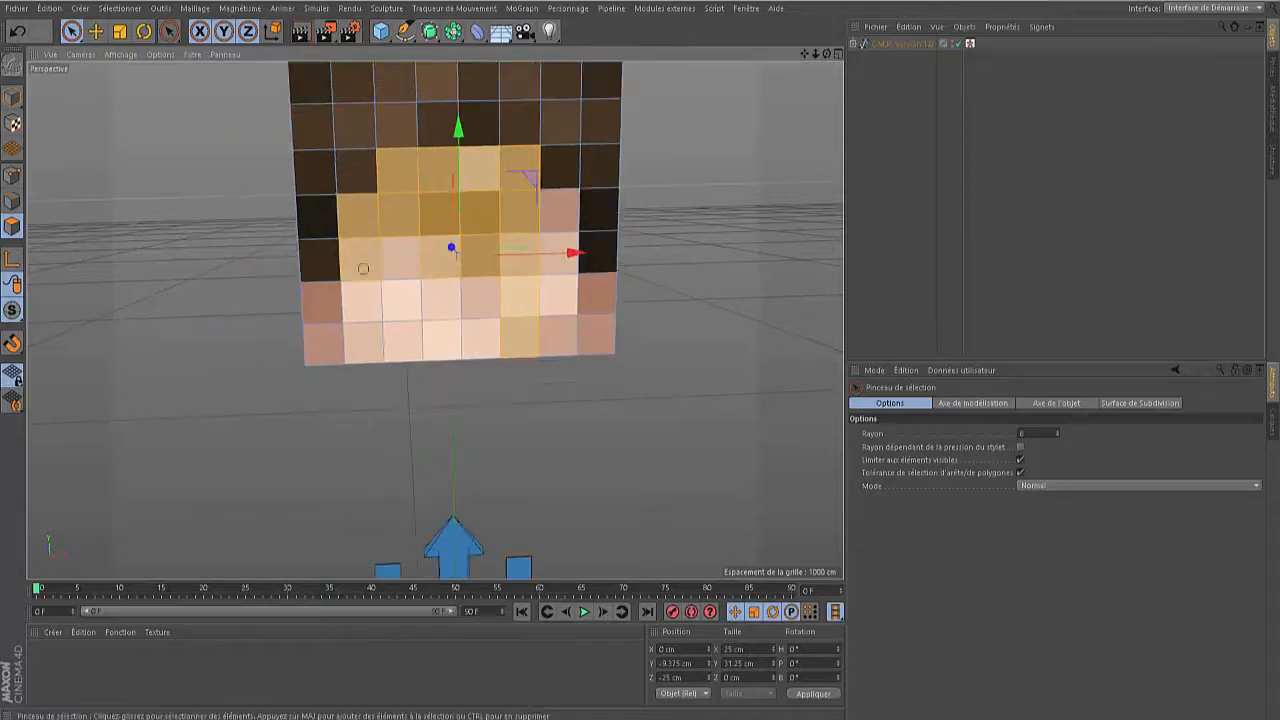
{"action": "mouse_move", "coordinate": [363, 268]}
{"action": "left_mouse_down", "text": "shift"}
{"action": "mouse_move", "coordinate": [446, 345]}
{"action": "mouse_move", "coordinate": [443, 307]}
{"action": "left_mouse_up", "text": "shift"}
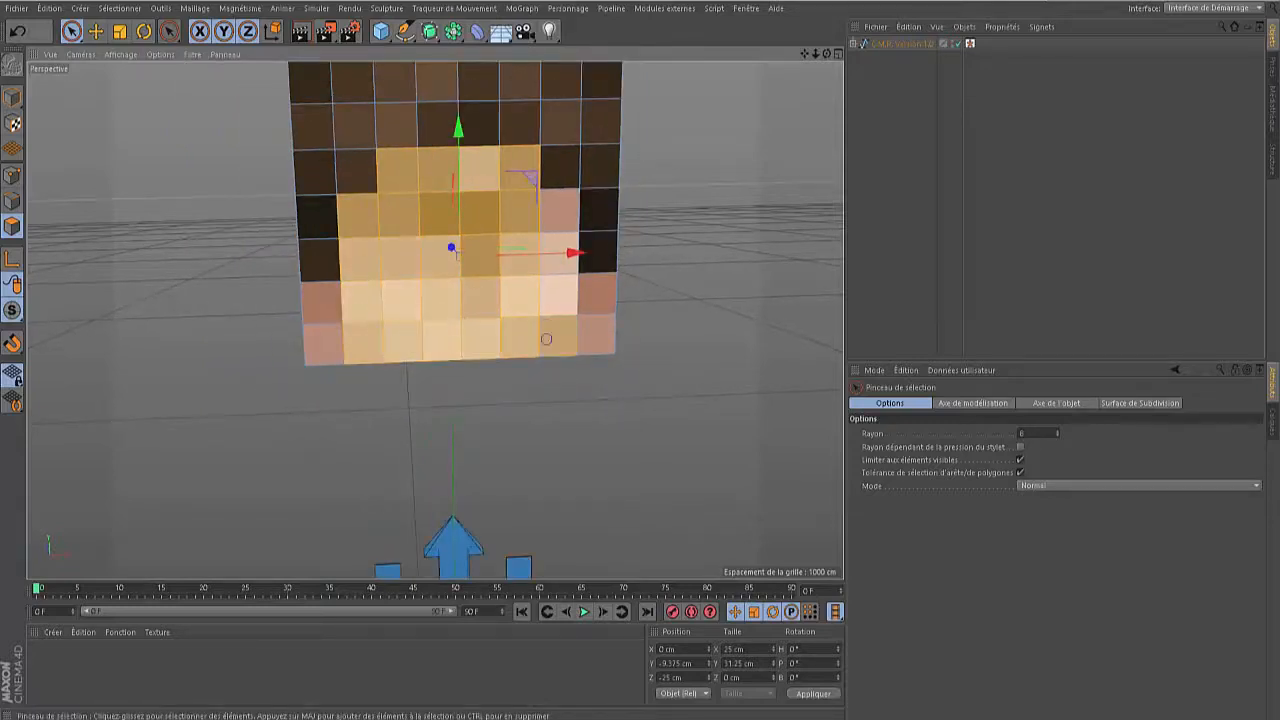
{"action": "left_click_drag", "start_coordinate": [546, 339], "coordinate": [549, 239], "text": "shift"}
{"action": "left_click_drag", "start_coordinate": [606, 333], "coordinate": [602, 304], "text": "shift"}
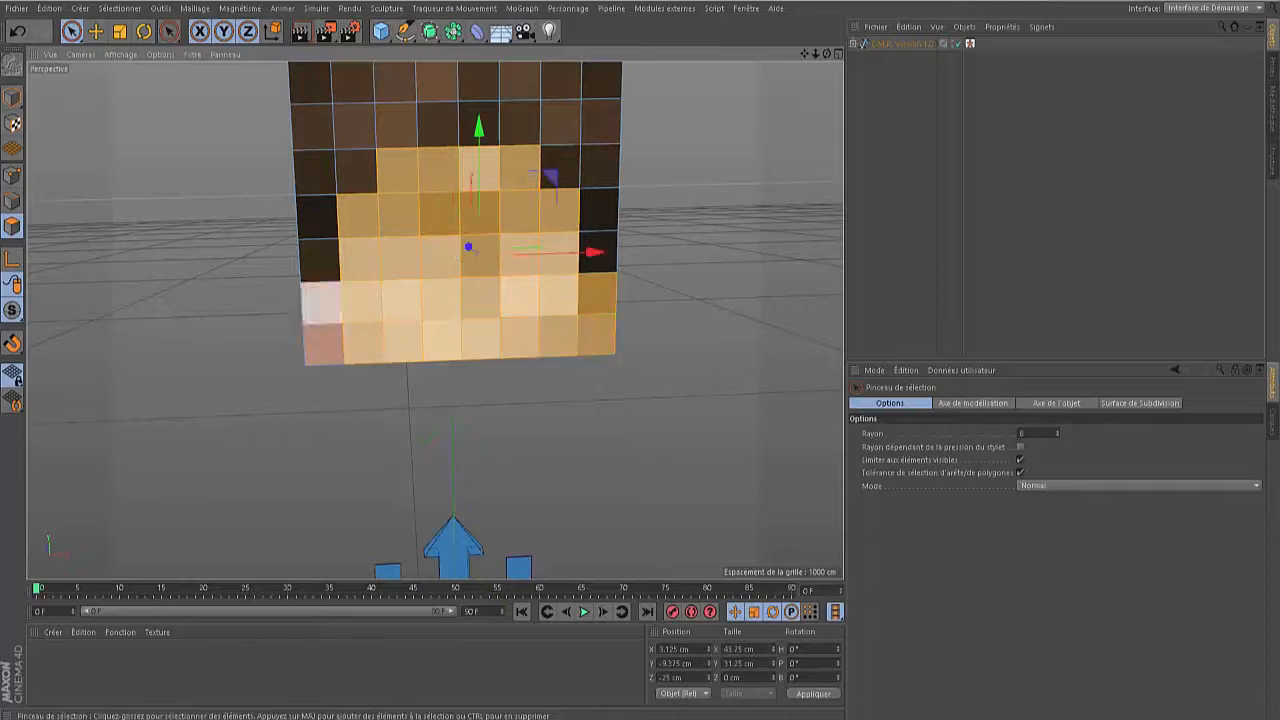
{"action": "left_click_drag", "start_coordinate": [325, 303], "coordinate": [330, 339], "text": "shift"}
Add the skin-coloured polygons on extrudeHead's underside to the selection
{"action": "left_click_drag", "start_coordinate": [827, 54], "coordinate": [790, 12]}
{"action": "mouse_move", "coordinate": [597, 323]}
{"action": "left_mouse_down", "text": "shift"}
{"action": "mouse_move", "coordinate": [608, 292]}
{"action": "mouse_move", "coordinate": [630, 365]}
{"action": "mouse_move", "coordinate": [380, 440]}
{"action": "left_mouse_up", "text": "shift"}
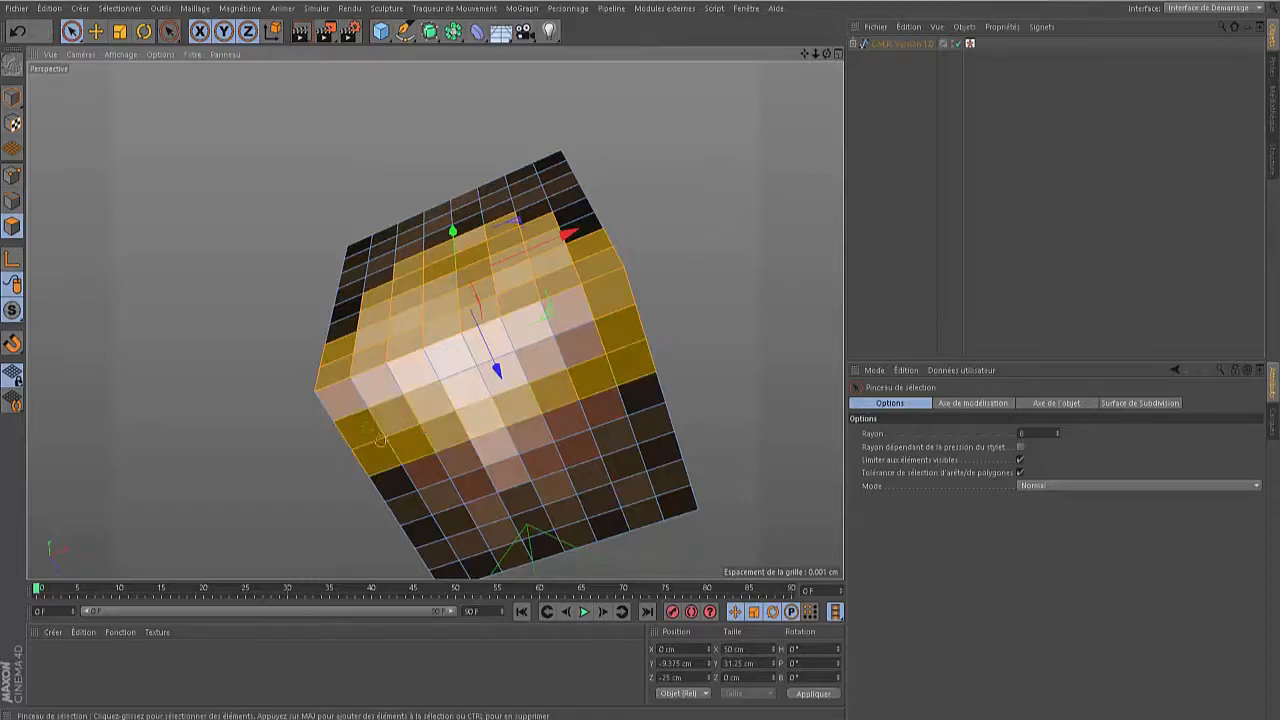
{"action": "mouse_move", "coordinate": [349, 394]}
{"action": "left_mouse_down", "text": "shift"}
{"action": "mouse_move", "coordinate": [500, 375]}
{"action": "mouse_move", "coordinate": [434, 404]}
{"action": "left_mouse_up", "text": "shift"}
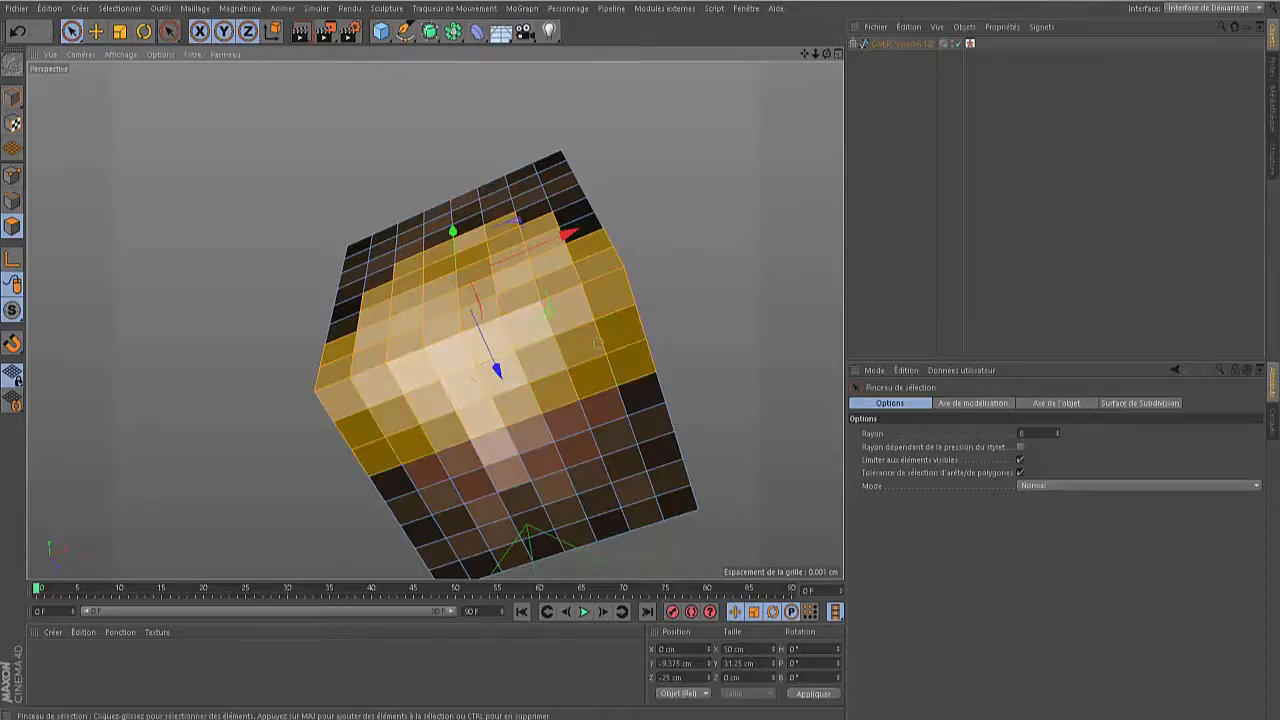
{"action": "mouse_move", "coordinate": [598, 343]}
{"action": "left_mouse_down", "text": "shift"}
{"action": "mouse_move", "coordinate": [605, 405]}
{"action": "mouse_move", "coordinate": [435, 465]}
{"action": "mouse_move", "coordinate": [565, 449]}
{"action": "left_mouse_up", "text": "shift"}
Add the skin-coloured polygons on extrudeHead's side faces to the selection, and delete all selected polygons so only the hair remains
{"action": "mouse_move", "coordinate": [435, 321]}
{"action": "left_mouse_down", "text": "alt"}
{"action": "mouse_move", "coordinate": [516, 330]}
{"action": "mouse_move", "coordinate": [399, 390]}
{"action": "left_mouse_up", "text": "alt"}
{"action": "mouse_move", "coordinate": [622, 178]}
{"action": "left_mouse_down", "text": "shift"}
{"action": "mouse_move", "coordinate": [550, 210]}
{"action": "mouse_move", "coordinate": [521, 242]}
{"action": "left_mouse_up", "text": "shift"}
{"action": "left_click_drag", "start_coordinate": [477, 194], "coordinate": [690, 205], "text": "alt"}
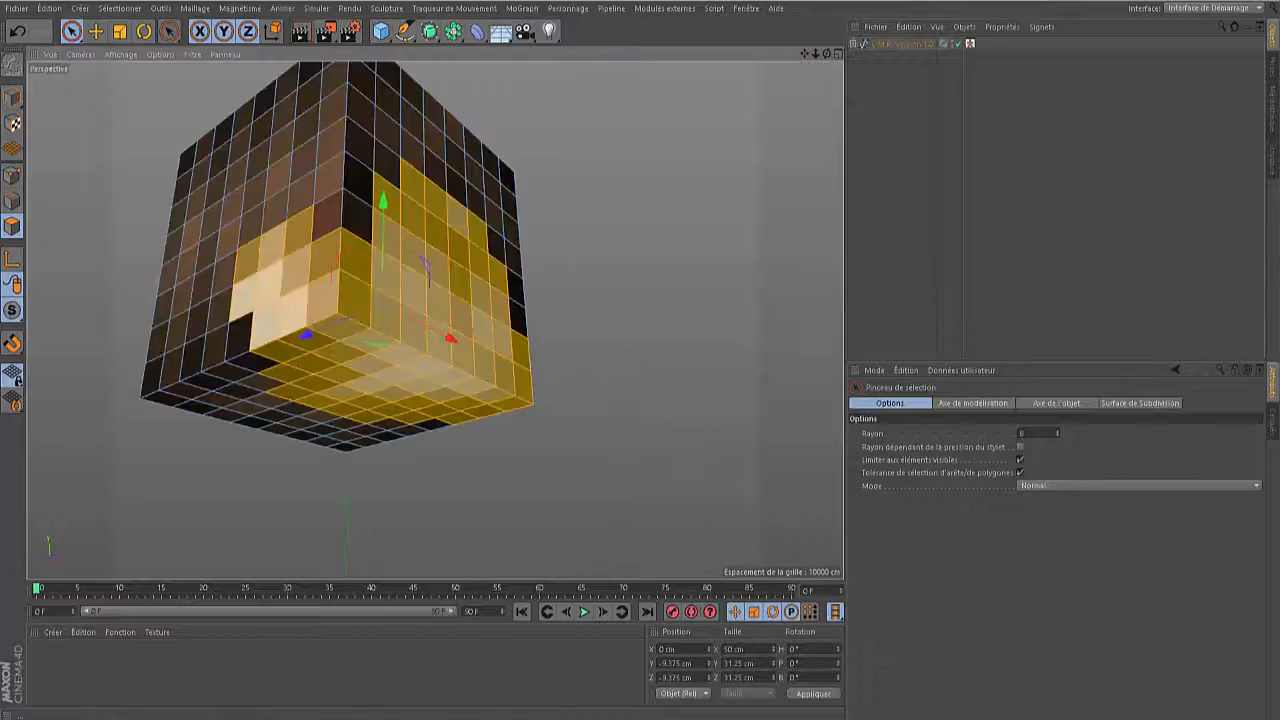
{"action": "left_click_drag", "start_coordinate": [600, 240], "coordinate": [446, 316], "text": "alt"}
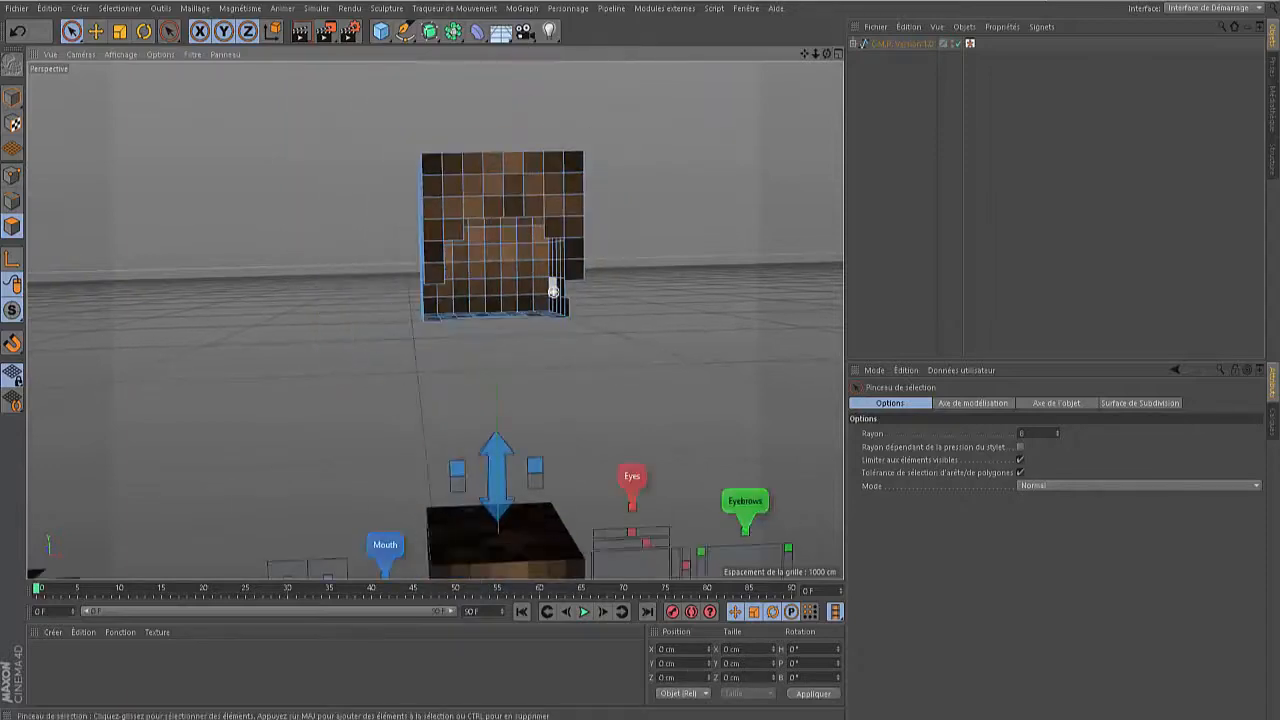
Select all remaining polygons of extrudeHead and extrude them with a 1 cm offset, preserving groups
{"action": "middle_click_drag", "start_coordinate": [446, 205], "coordinate": [403, 228], "text": "alt"}
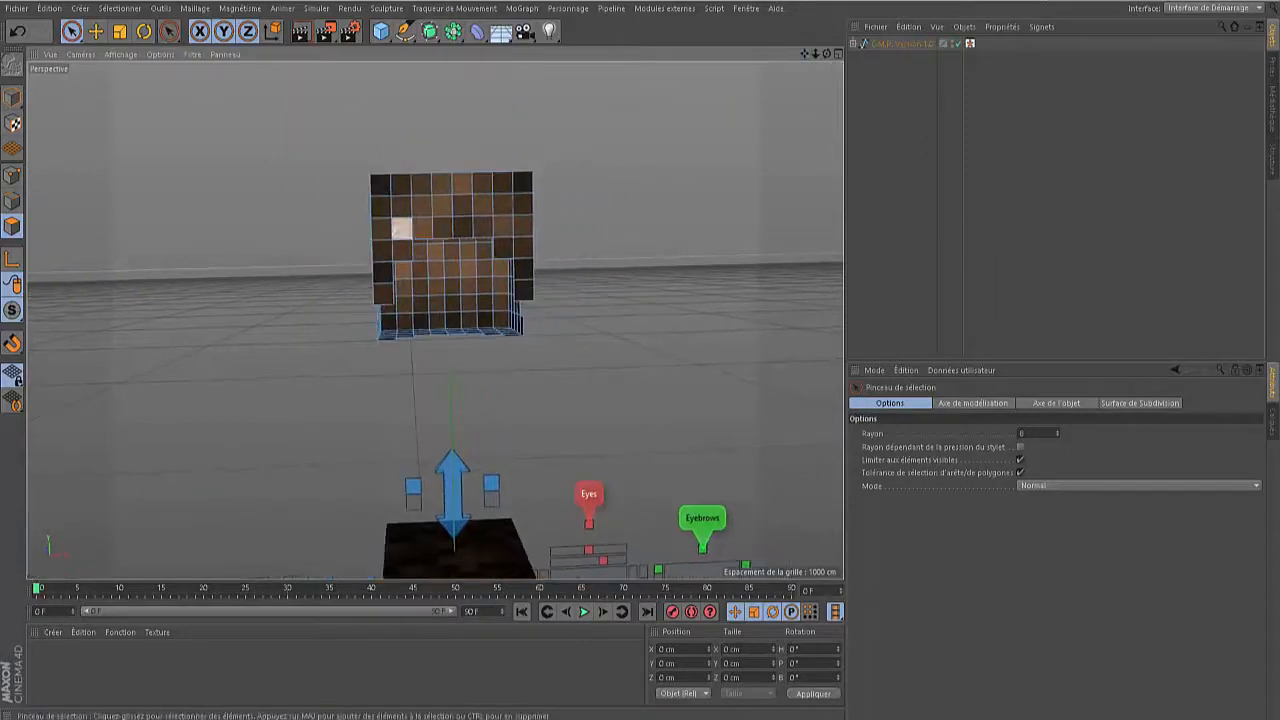
{"action": "right_click_drag", "start_coordinate": [403, 228], "coordinate": [806, 363], "text": "alt"}
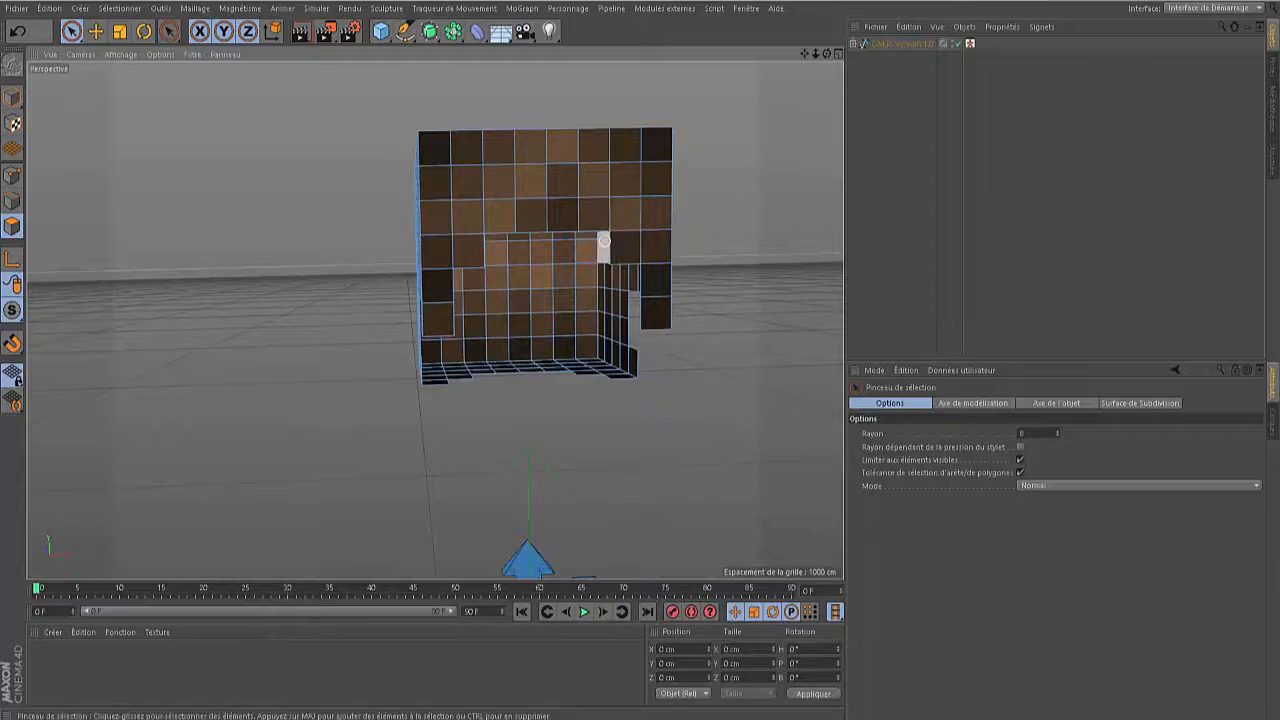
{"action": "key", "text": "ctrl+a"}
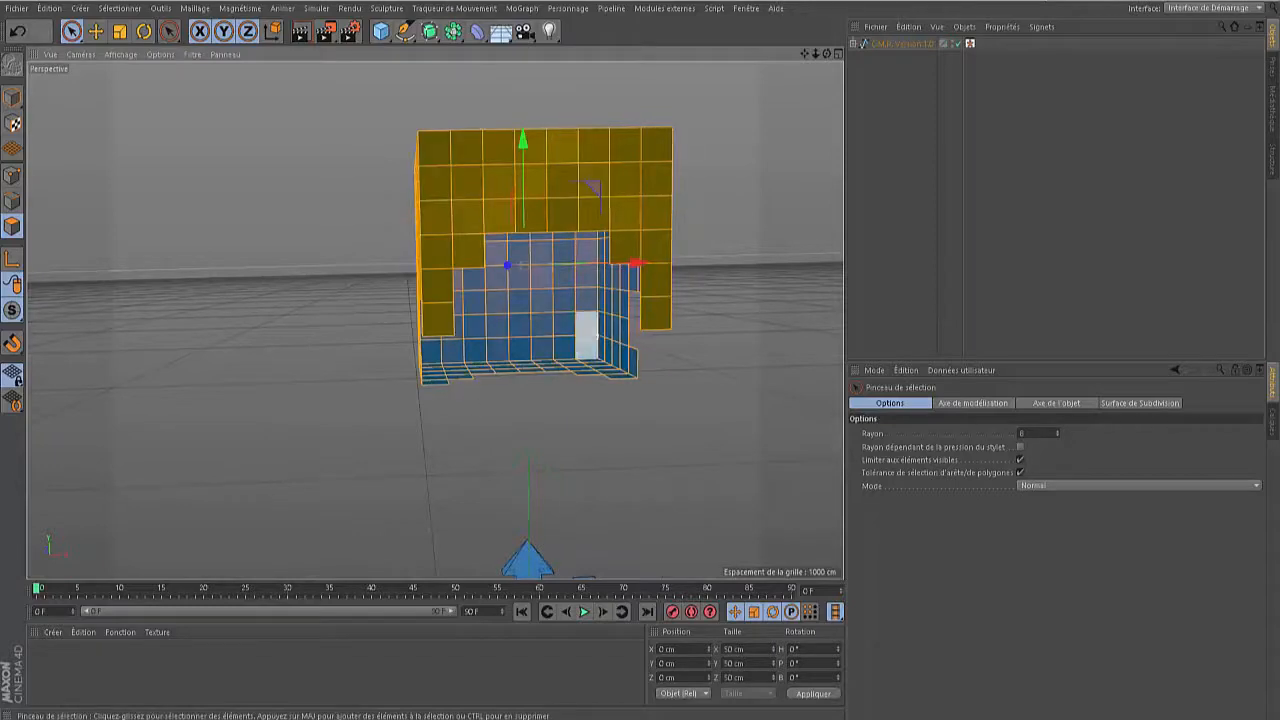
{"action": "left_click_drag", "start_coordinate": [435, 320], "coordinate": [400, 321], "text": "alt"}
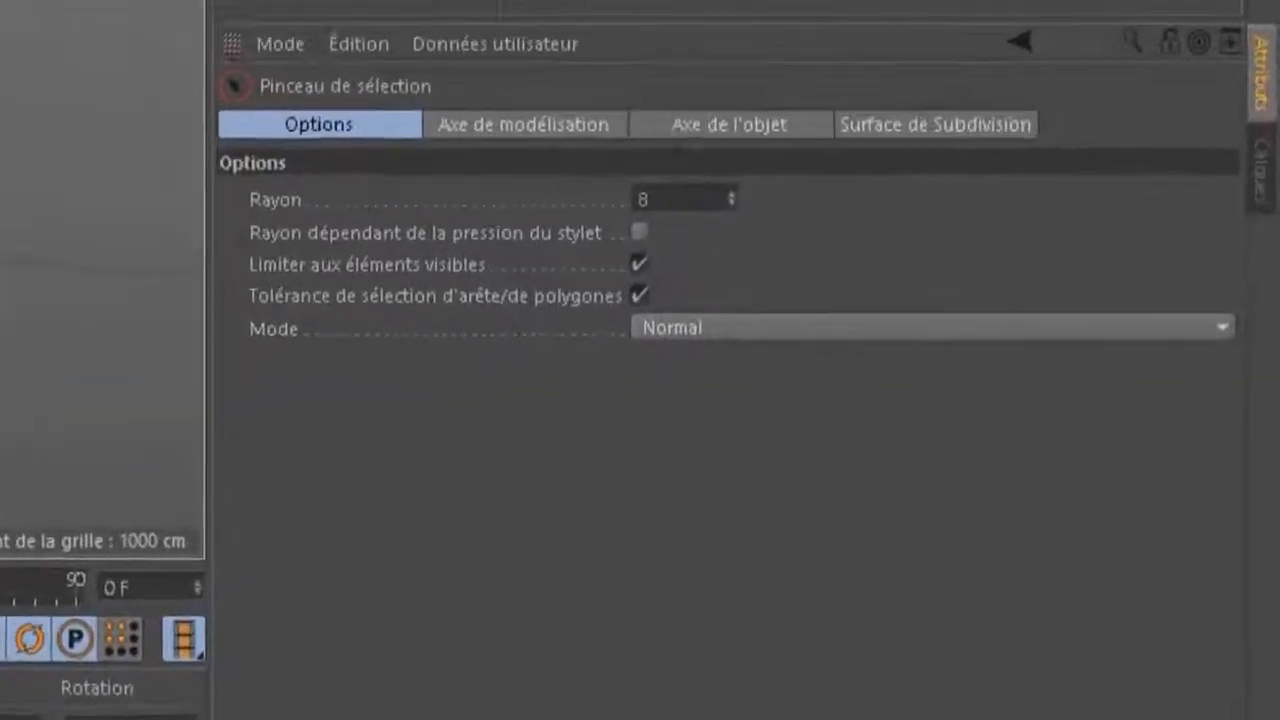
{"action": "key", "text": "d"}
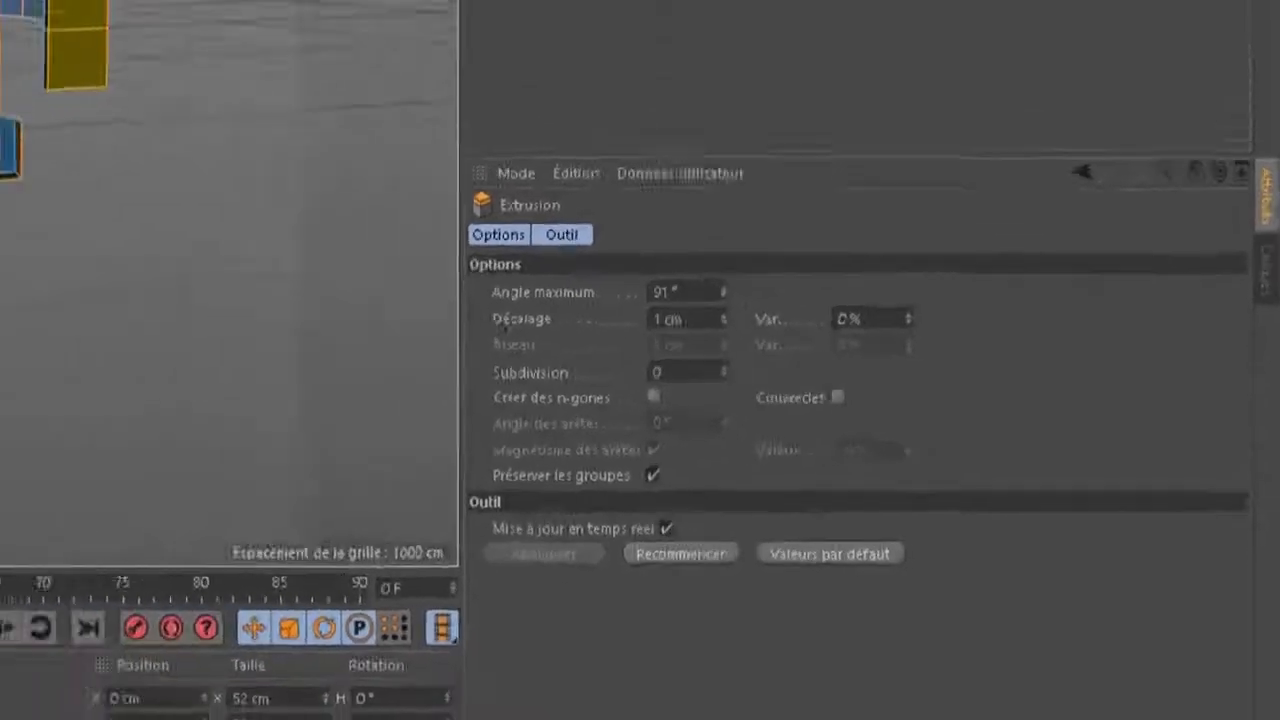
{"action": "mouse_move", "coordinate": [435, 319]}
{"action": "left_mouse_down", "text": "alt"}
{"action": "mouse_move", "coordinate": [500, 319]}
{"action": "mouse_move", "coordinate": [435, 319]}
{"action": "mouse_move", "coordinate": [385, 300]}
{"action": "mouse_move", "coordinate": [460, 305]}
{"action": "mouse_move", "coordinate": [485, 215]}
{"action": "left_mouse_up", "text": "alt"}
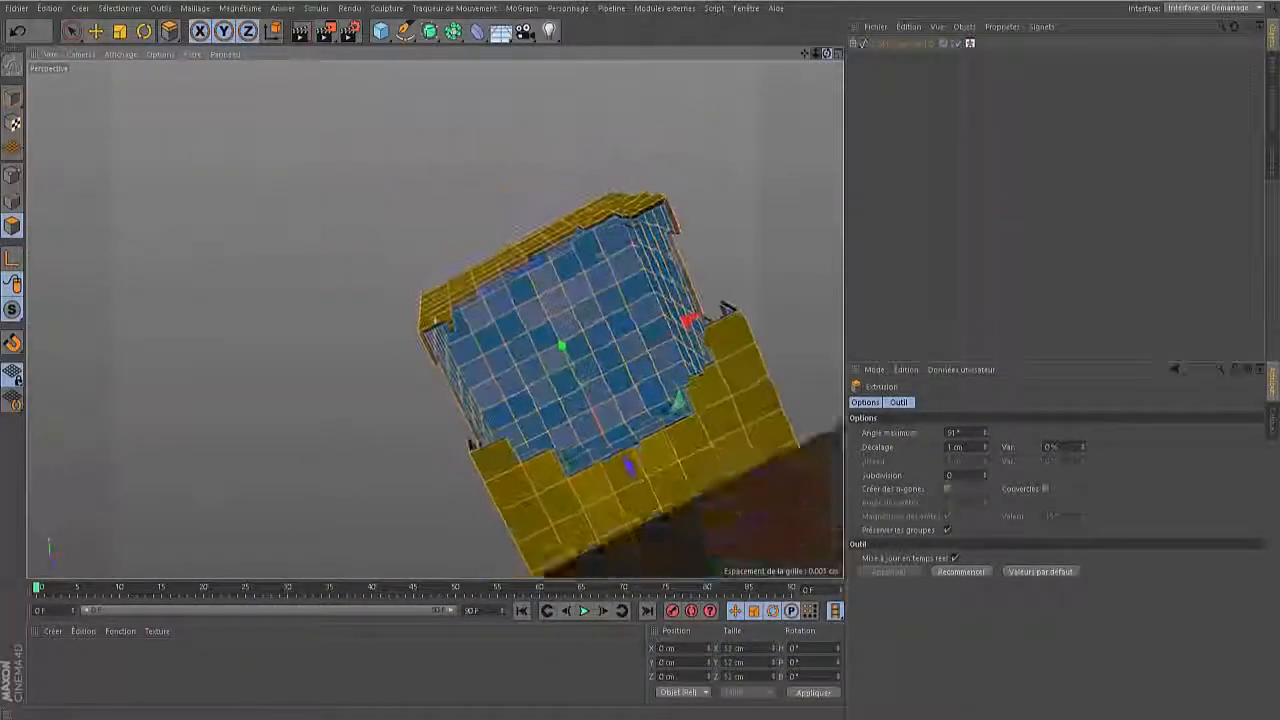
{"action": "left_click_drag", "start_coordinate": [727, 305], "coordinate": [652, 180], "text": "alt"}
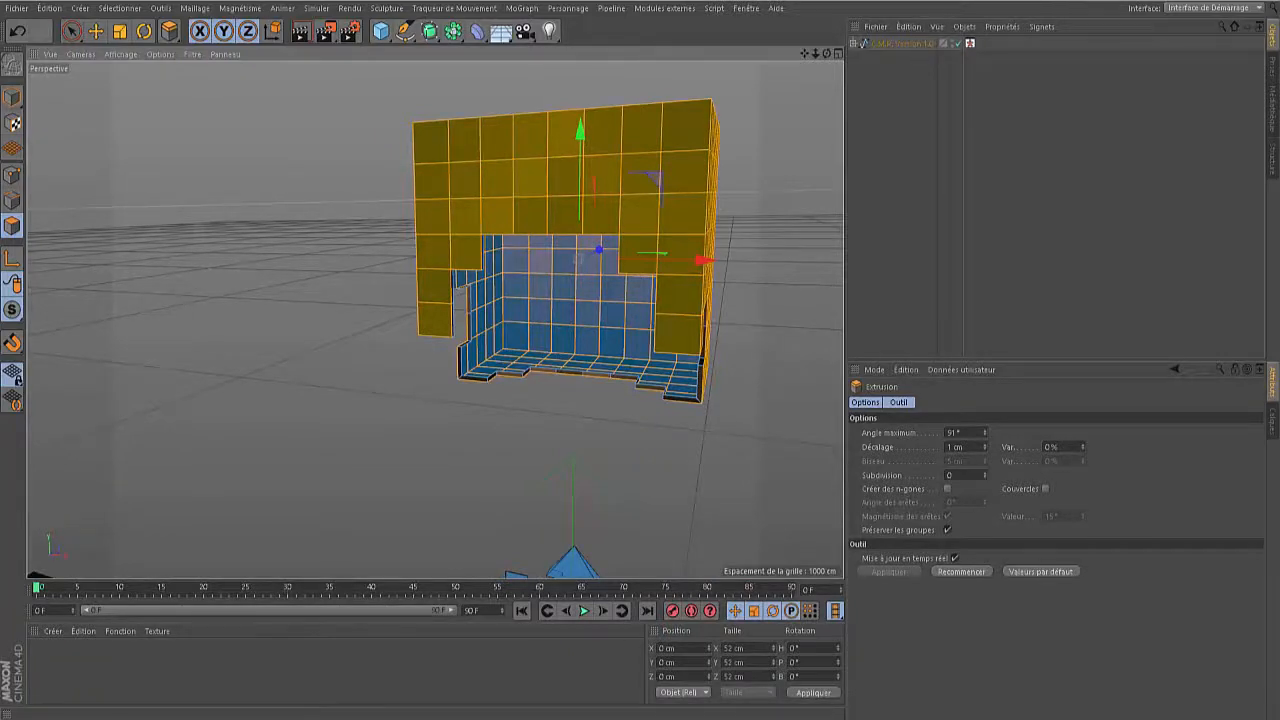
Try the extrusion without preserving groups, and restore the 1 cm extrusion with groups preserved
{"action": "left_click", "coordinate": [947, 530]}
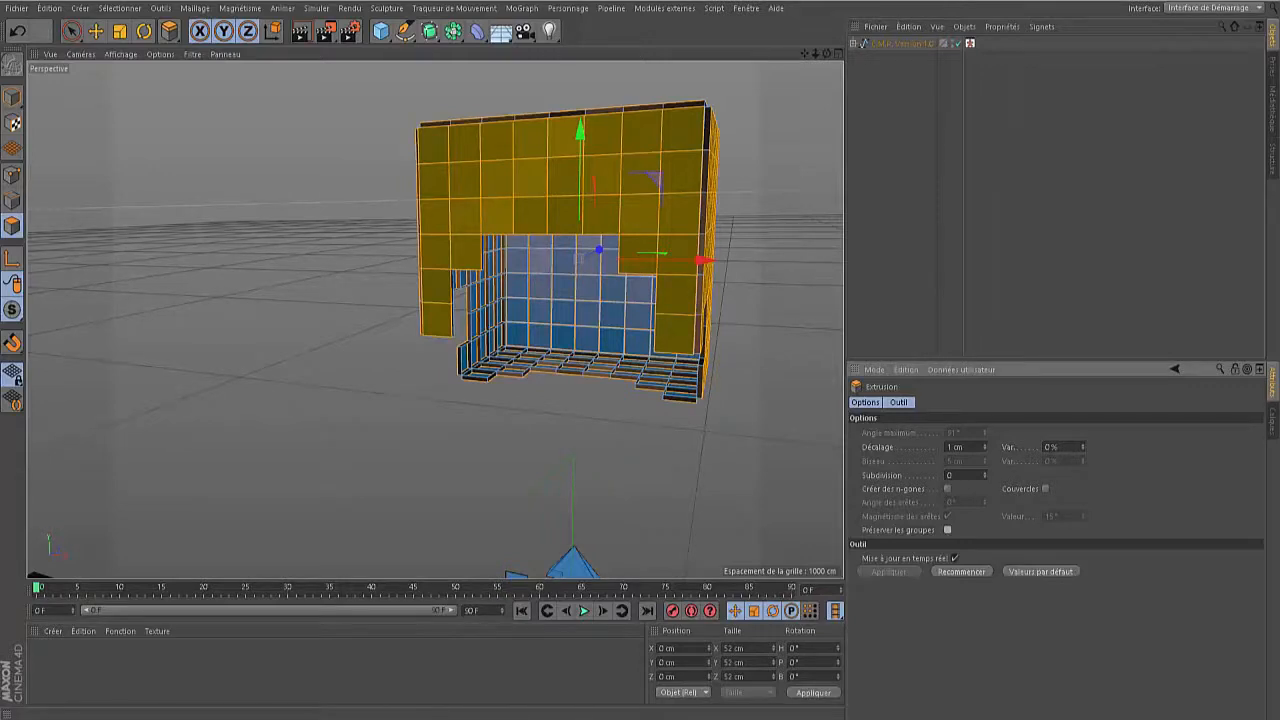
{"action": "key", "text": "ctrl+z"}
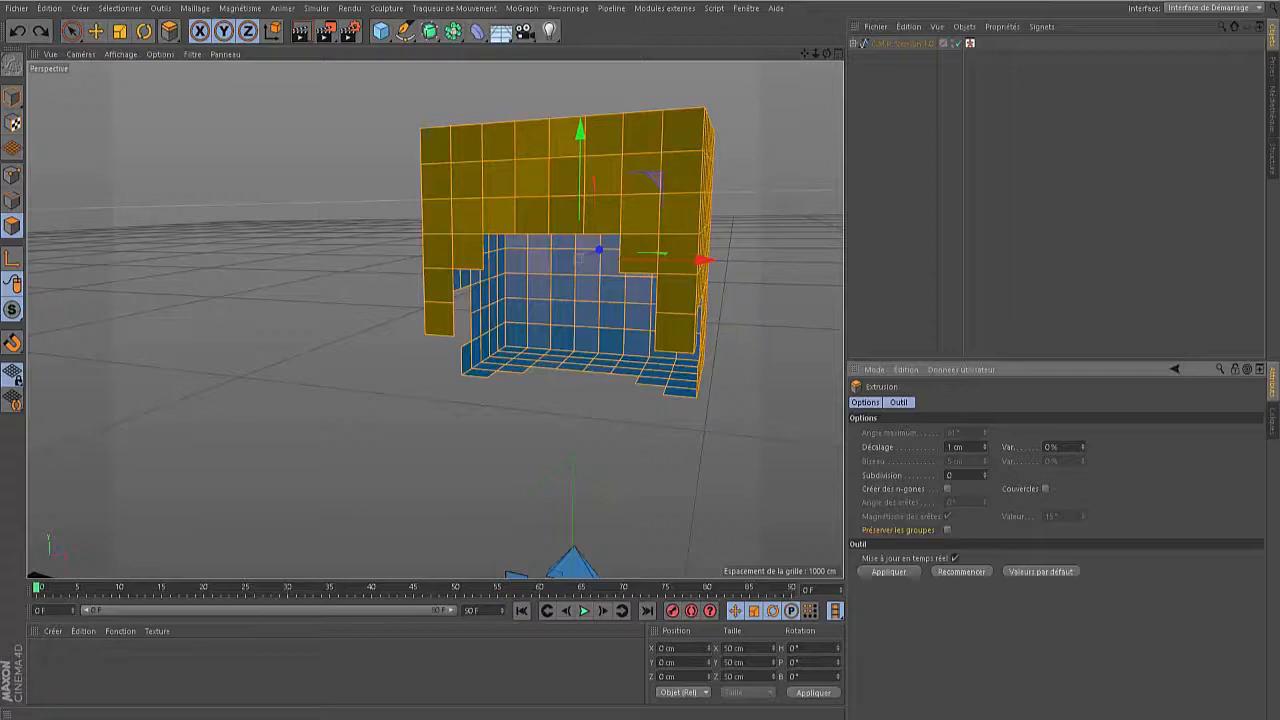
{"action": "key", "text": "Return"}
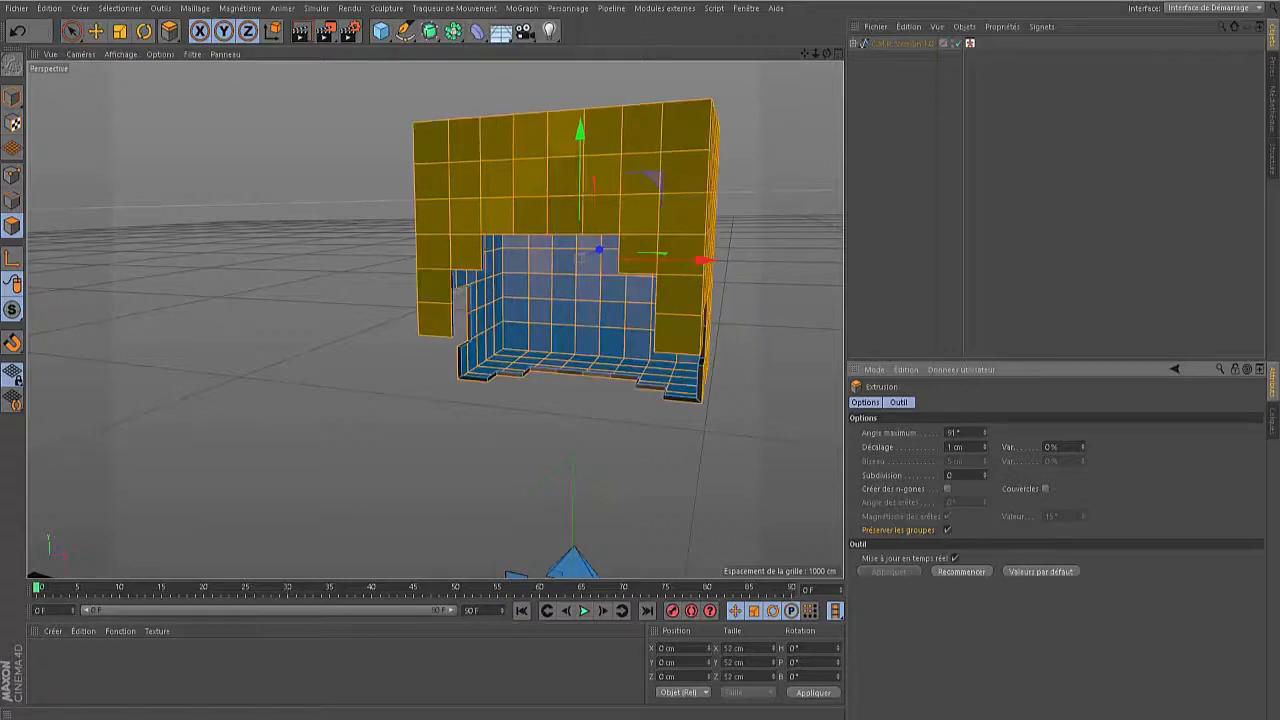
Select all hair polygons and extrude them again without preserving groups, using a 1 cm offset and 100% variation
{"action": "left_click", "coordinate": [772, 420]}
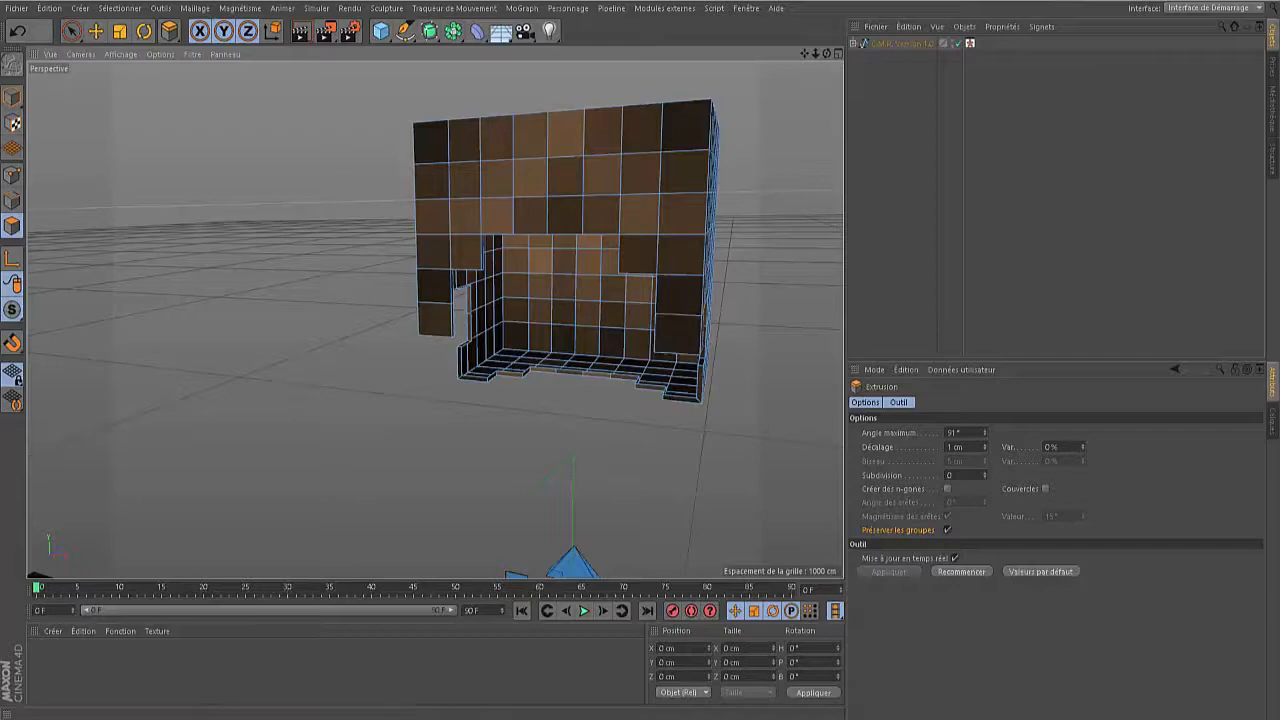
{"action": "key", "text": "ctrl+a"}
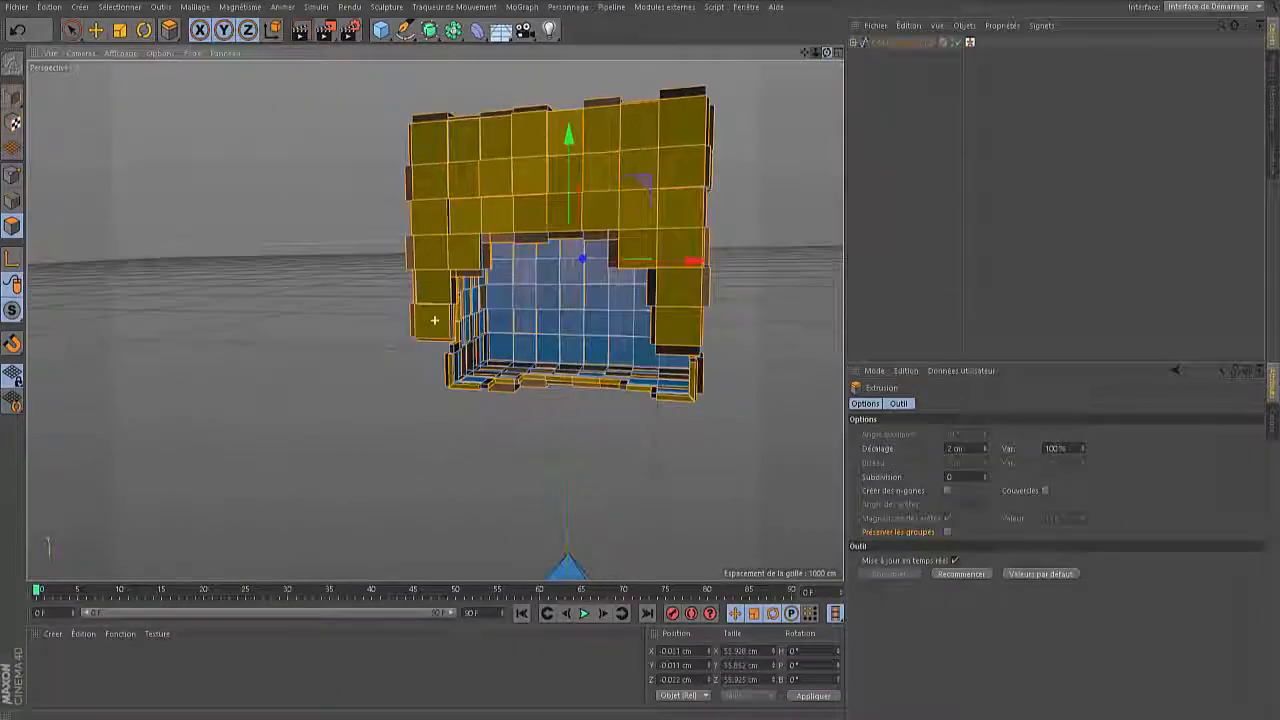
{"action": "left_click_drag", "start_coordinate": [434, 320], "coordinate": [603, 256], "text": "alt"}
{"action": "left_click", "coordinate": [955, 448]}
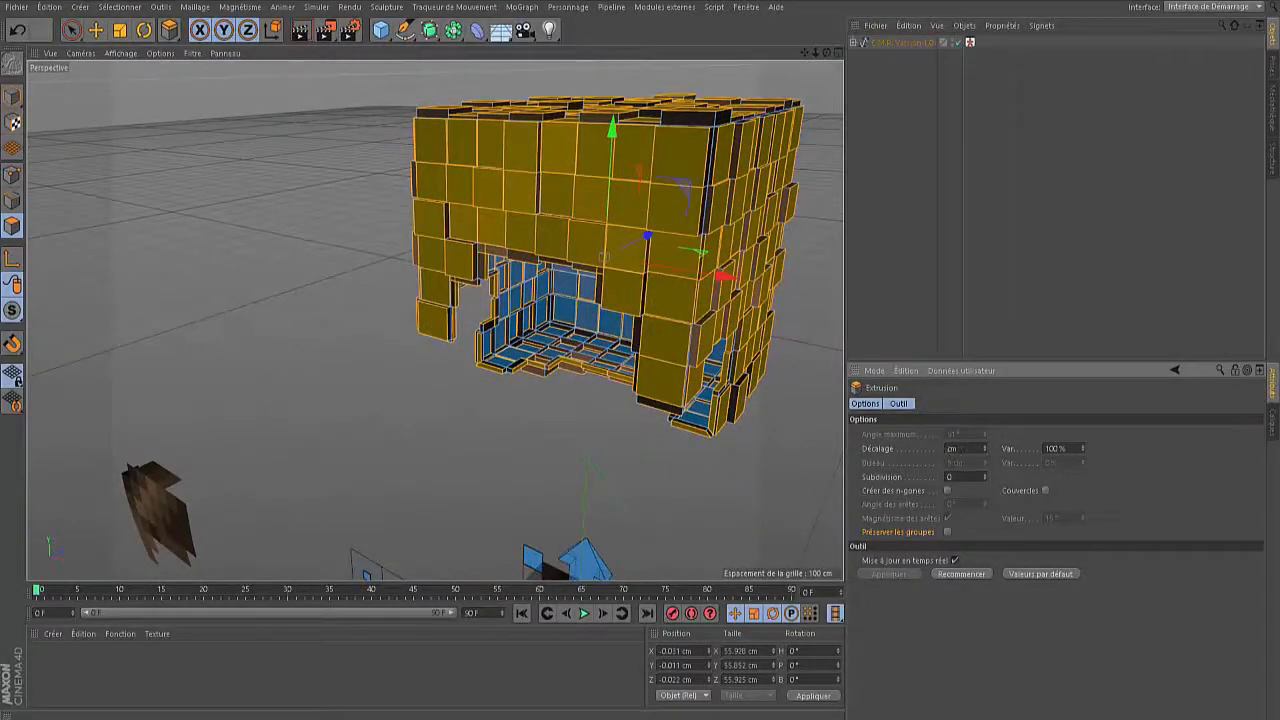
{"action": "key", "text": "Return"}
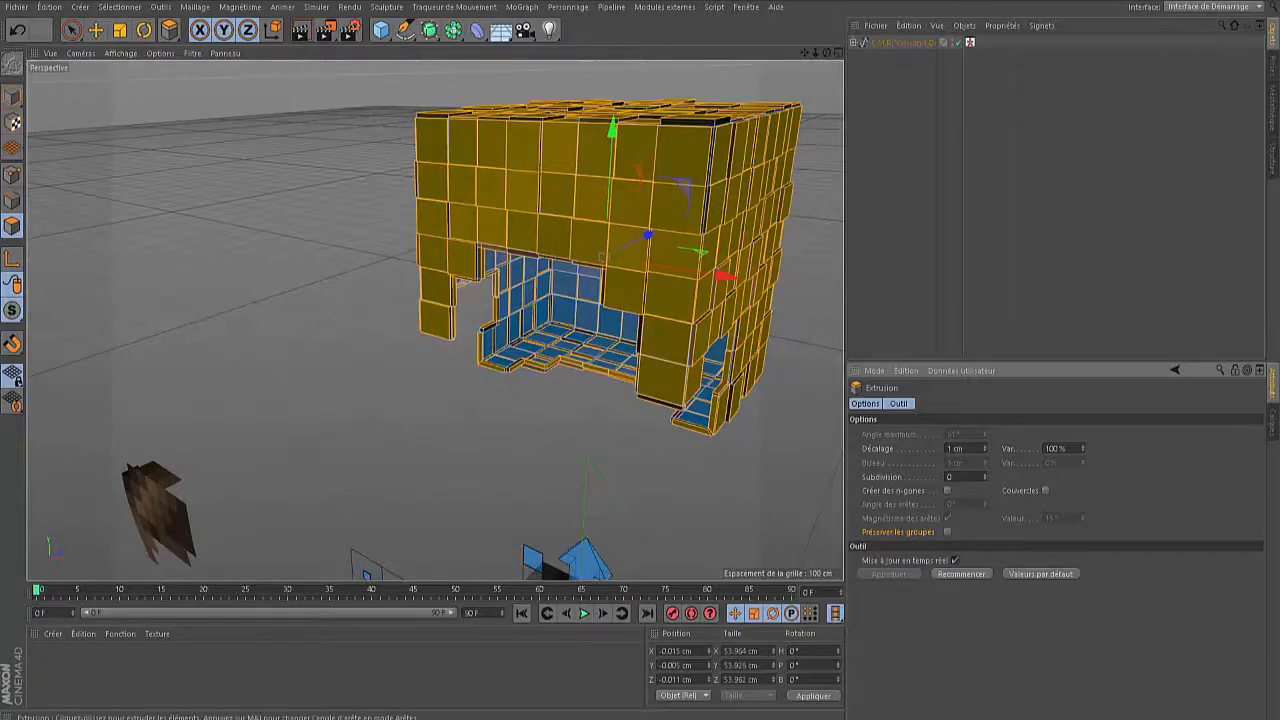
Leave the Extrude tool for the Move tool, clear the polygon selection and return to model mode
{"action": "left_click_drag", "start_coordinate": [827, 52], "coordinate": [857, 60]}
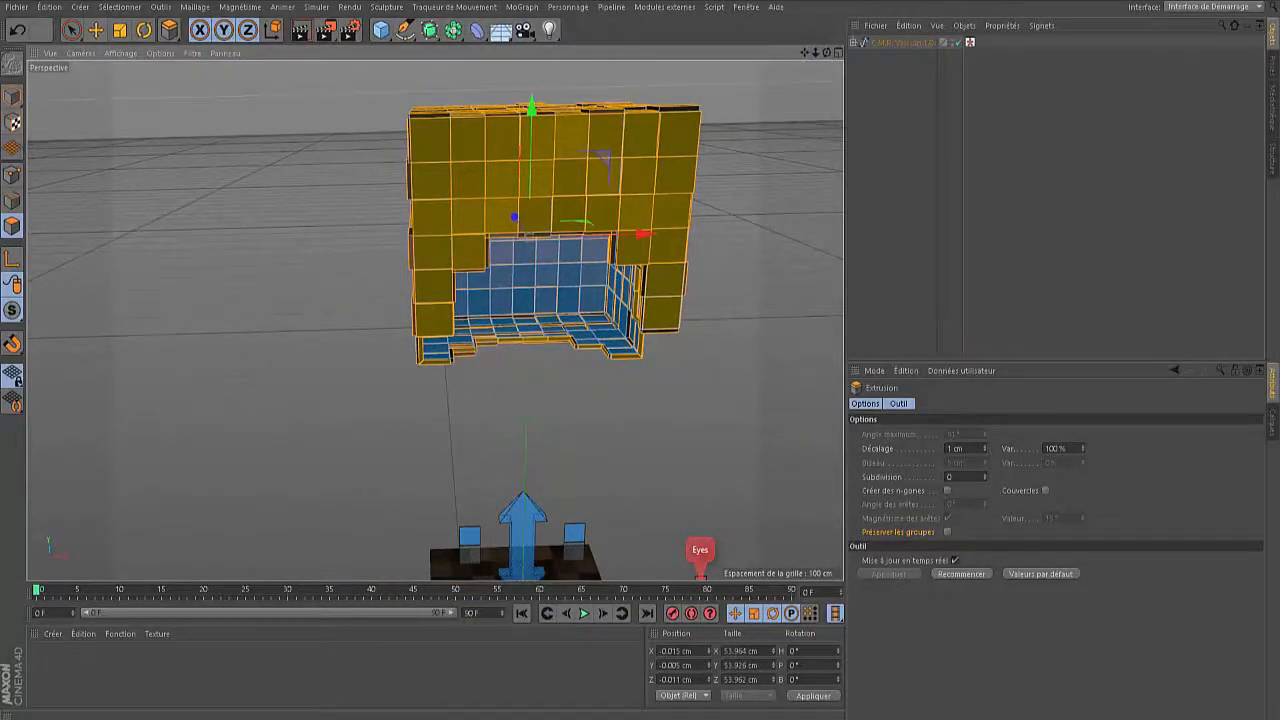
{"action": "left_click", "coordinate": [96, 30]}
{"action": "left_click", "coordinate": [320, 210]}
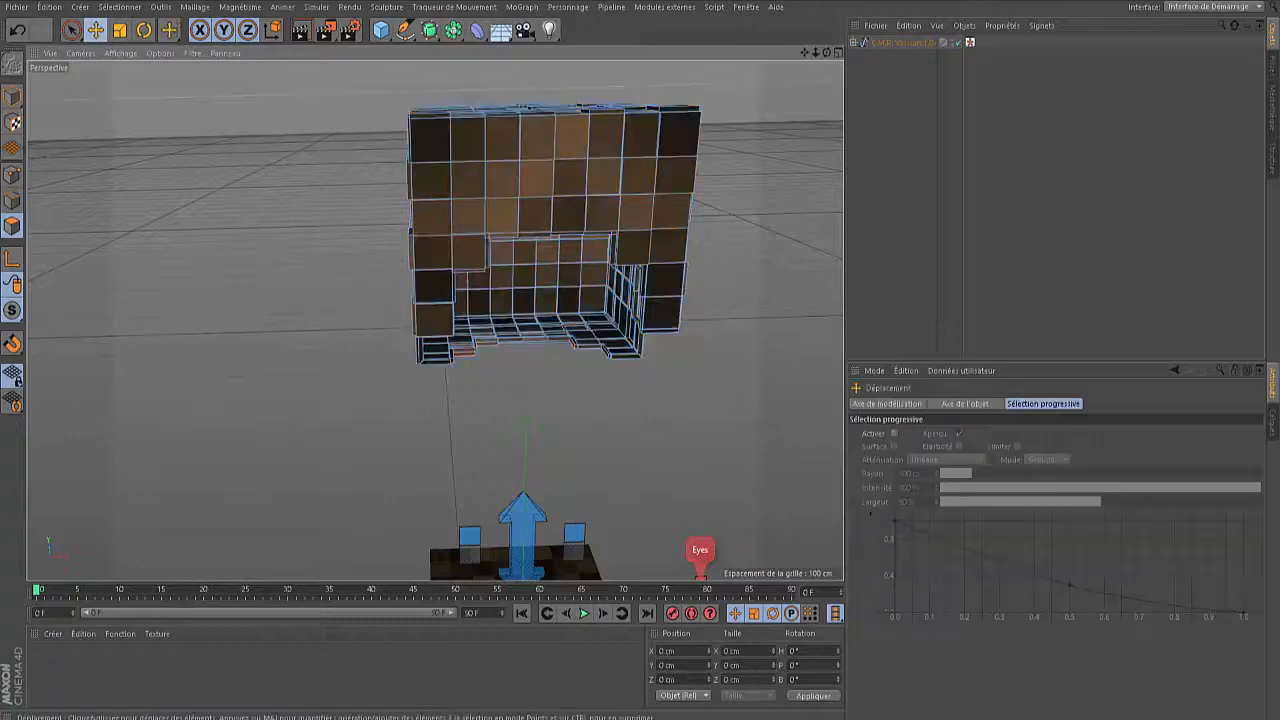
{"action": "scroll", "coordinate": [688, 228], "scroll_direction": "down", "scroll_amount": 3}
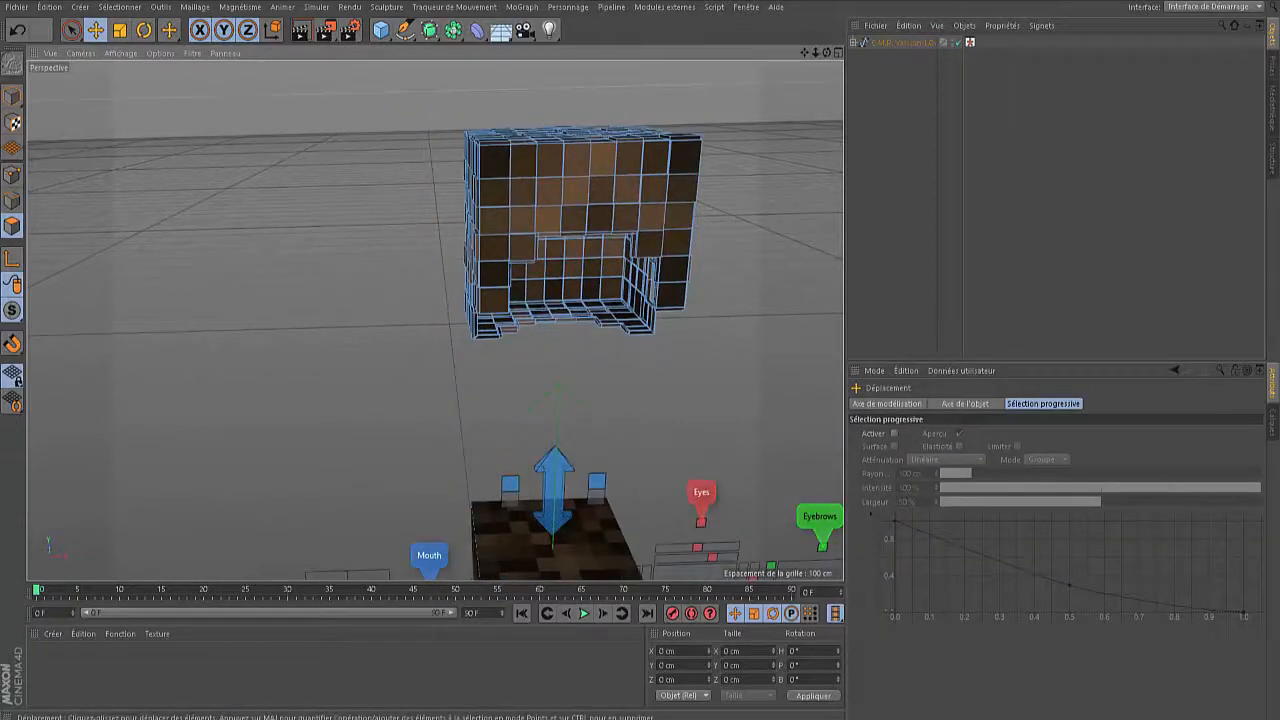
{"action": "left_click", "coordinate": [12, 96]}
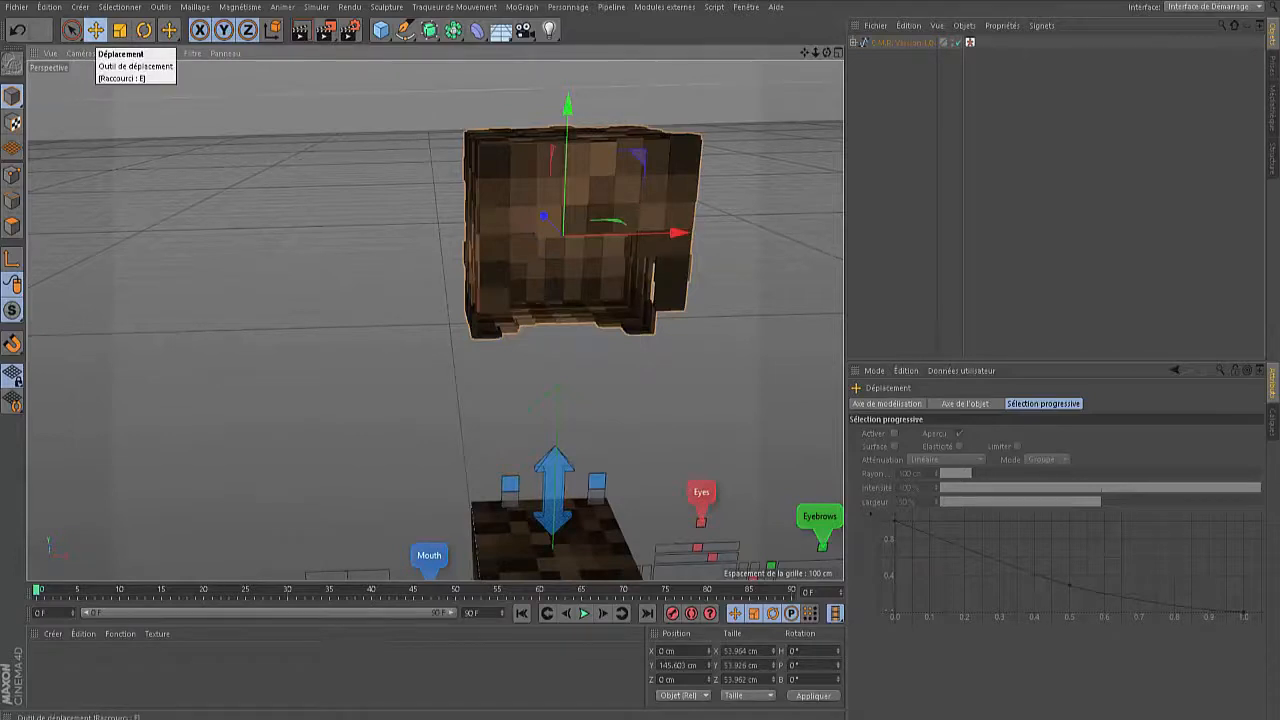
Set extrudeHead's Y position to 25 cm to place the extruded hair back onto the character's head
{"action": "left_click", "coordinate": [545, 262]}
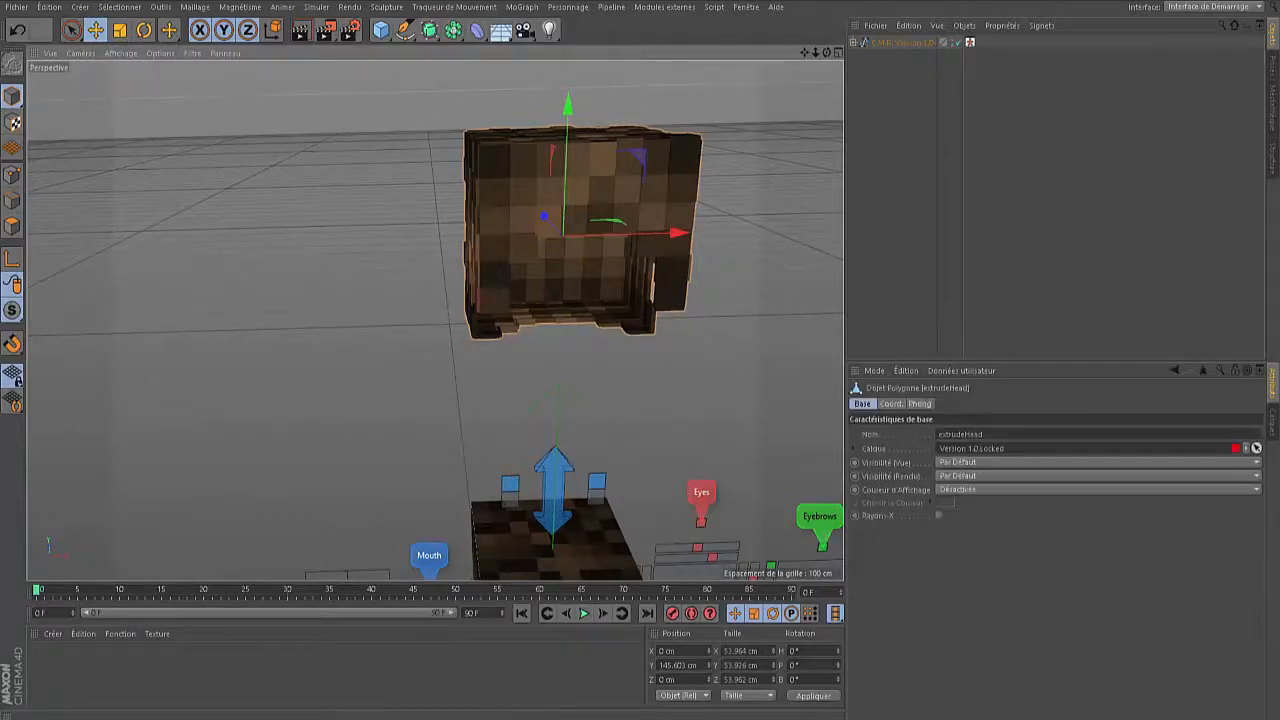
{"action": "left_click", "coordinate": [891, 404]}
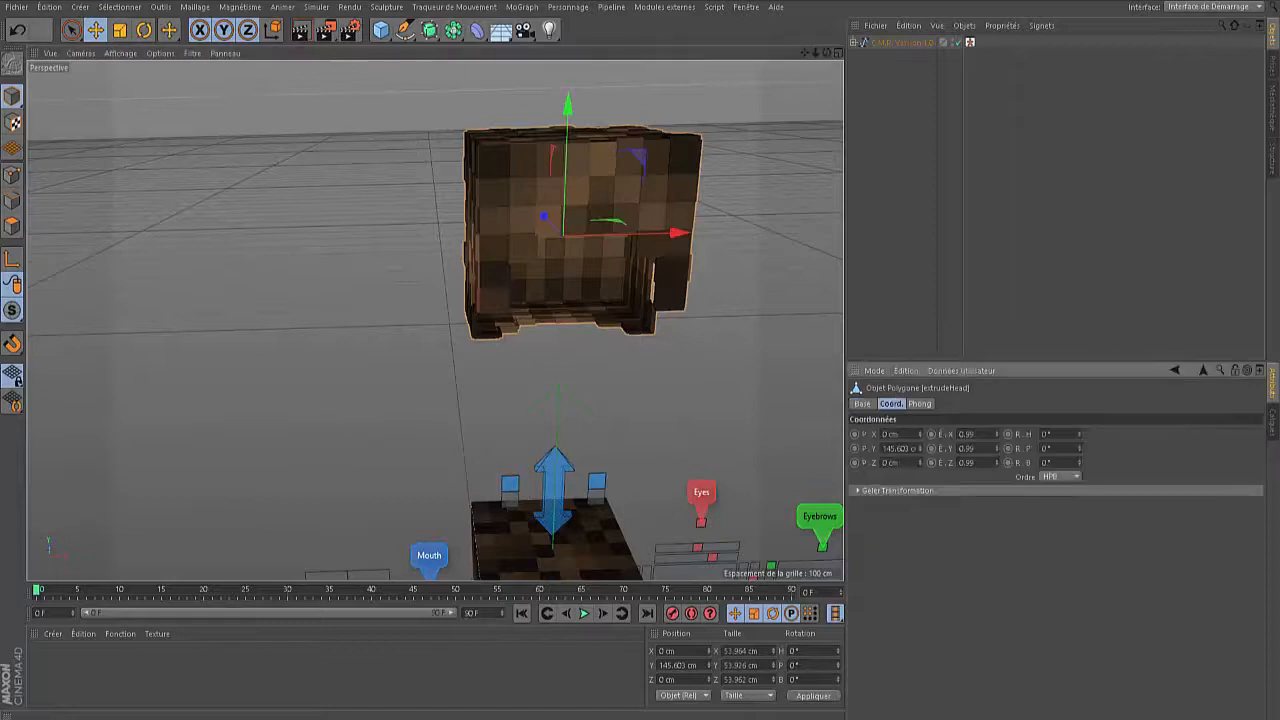
{"action": "left_click", "coordinate": [862, 404]}
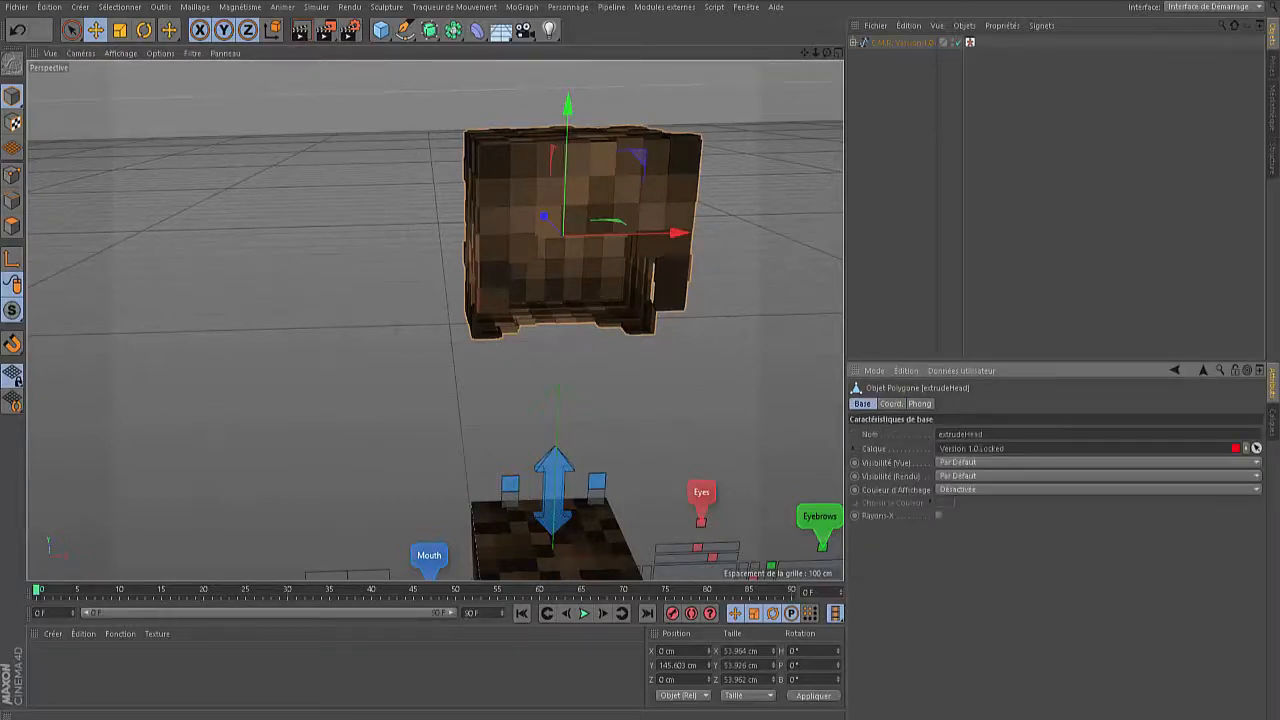
{"action": "left_click", "coordinate": [686, 665]}
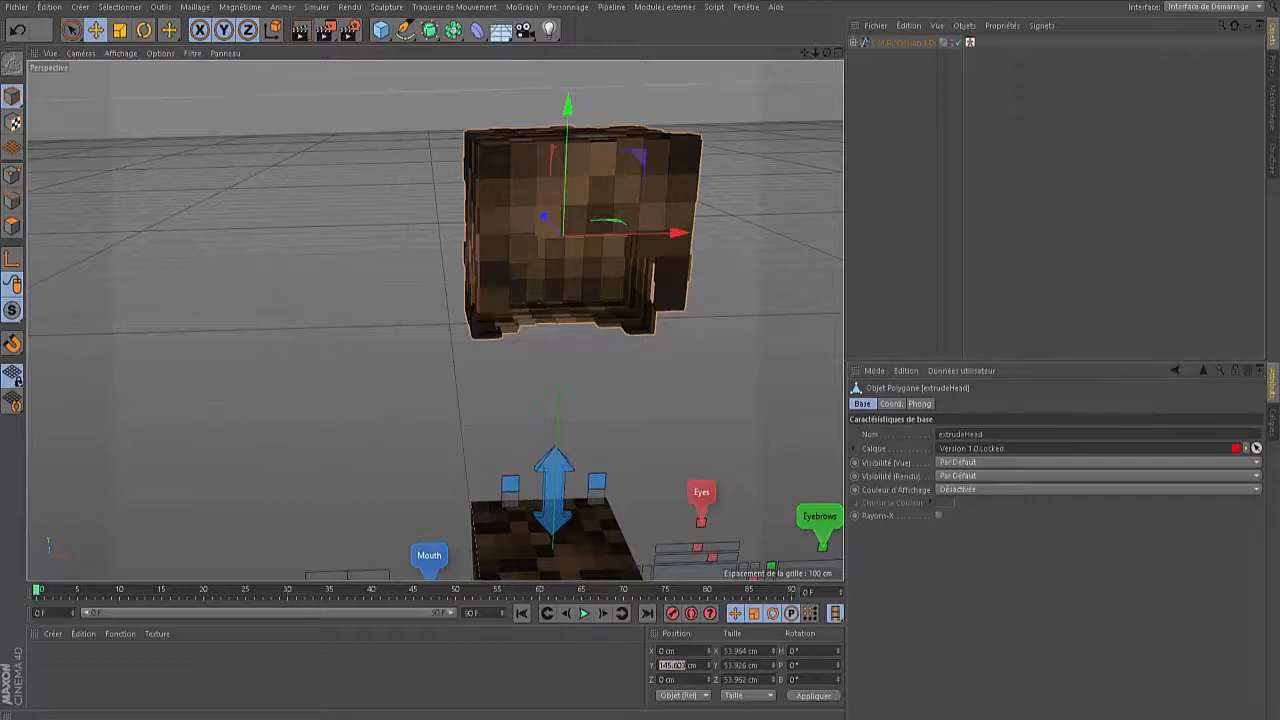
{"action": "key", "text": "Return"}
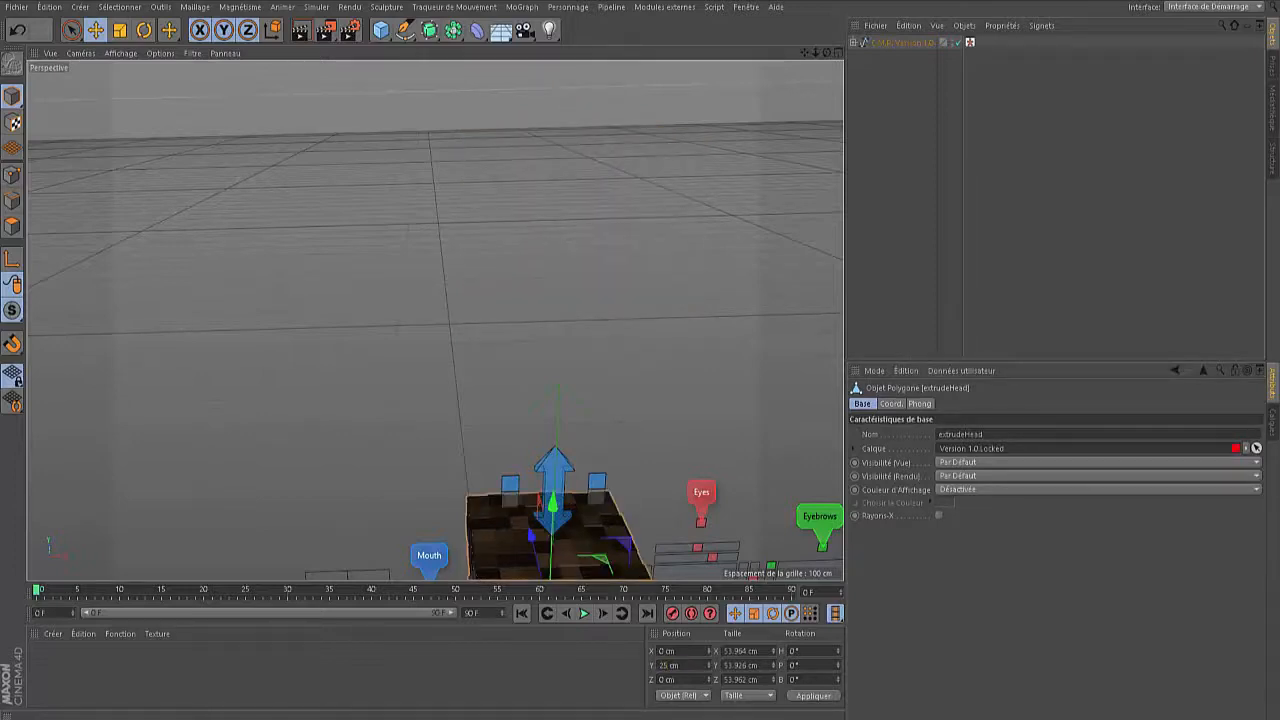
Select the extrudeHat cube beside the character in polygon mode and activate the brush selection tool
{"action": "left_click_drag", "start_coordinate": [804, 52], "coordinate": [728, 1]}
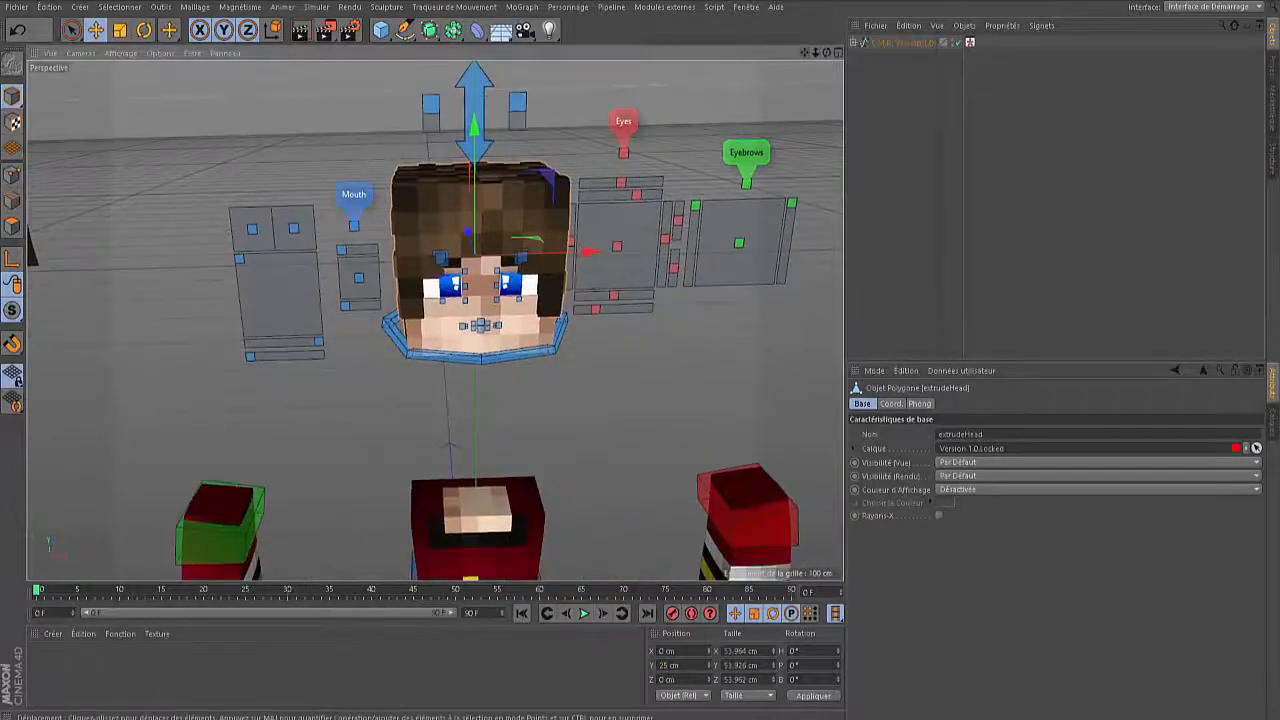
{"action": "scroll", "coordinate": [408, 204], "scroll_direction": "up", "scroll_amount": 2}
{"action": "scroll", "coordinate": [435, 320], "scroll_direction": "down", "scroll_amount": 4}
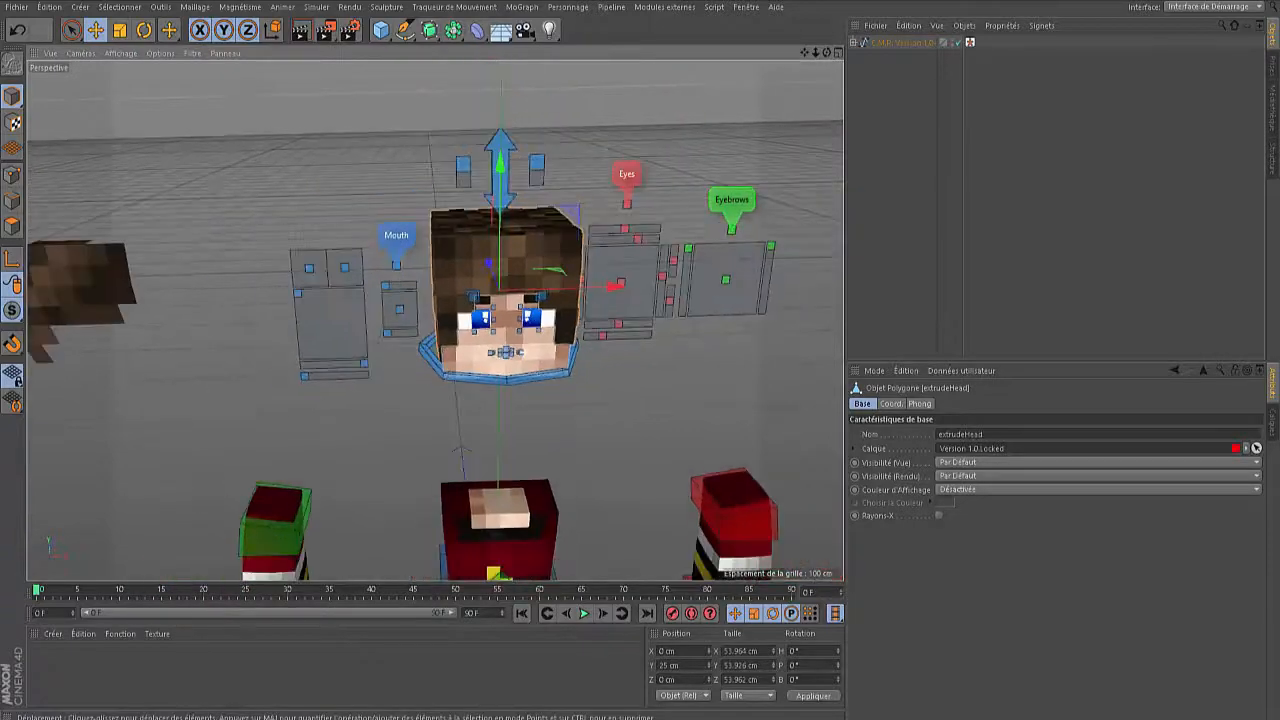
{"action": "middle_click_drag", "start_coordinate": [256, 304], "coordinate": [498, 326], "text": "alt"}
{"action": "scroll", "coordinate": [450, 326], "scroll_direction": "up", "scroll_amount": 5}
{"action": "left_click", "coordinate": [459, 341]}
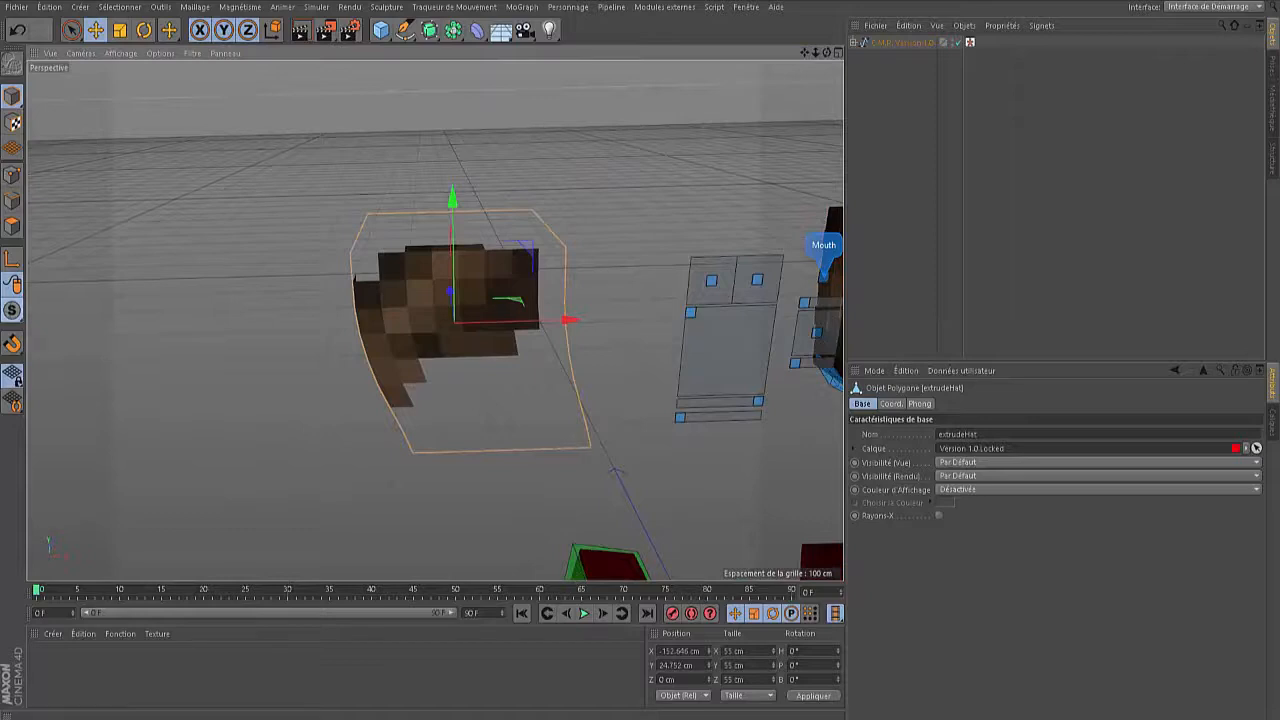
{"action": "left_click", "coordinate": [12, 226]}
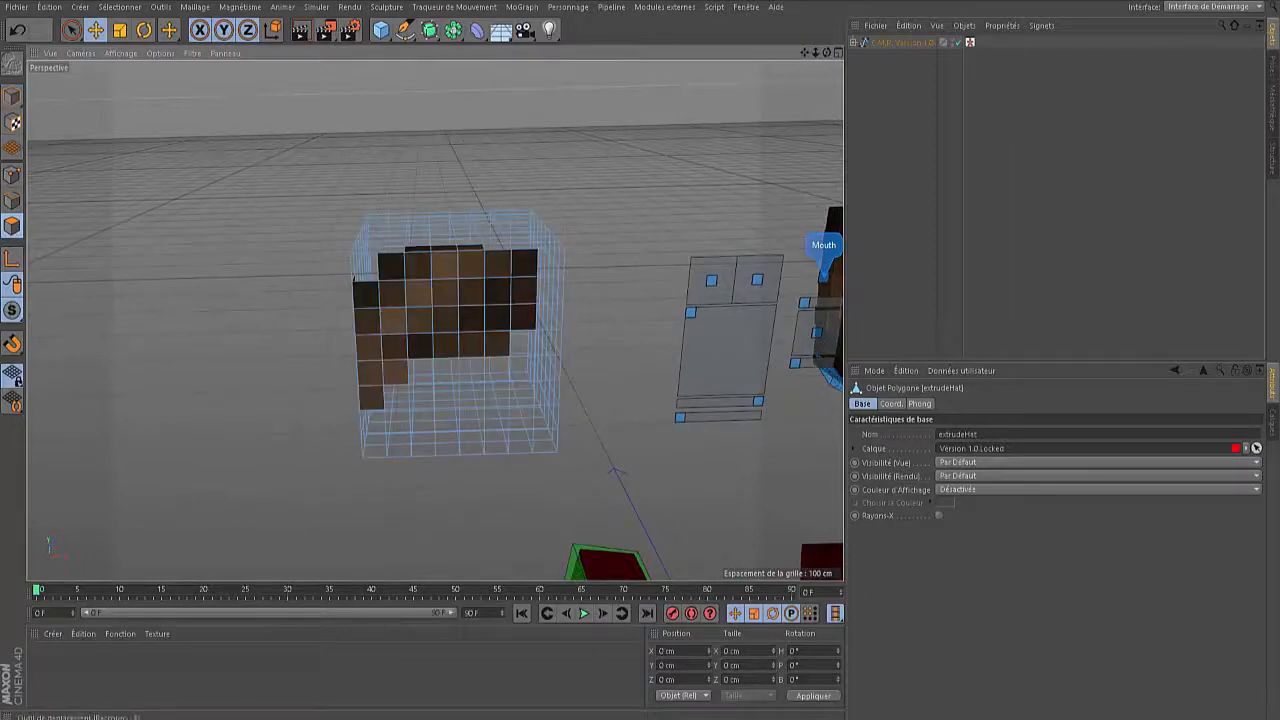
{"action": "key", "text": "9"}
{"action": "scroll", "coordinate": [362, 318], "scroll_direction": "up", "scroll_amount": 3}
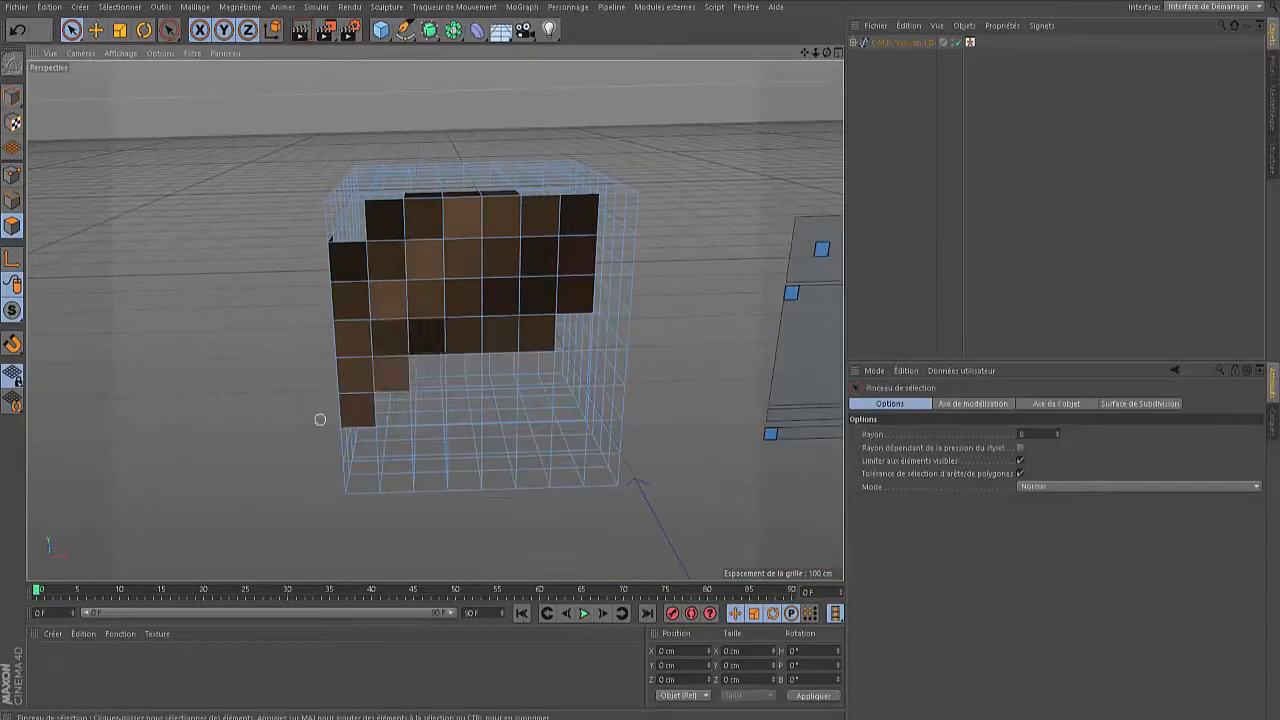
Select all the textured hair polygons on the front, top and side of the extrudeHat cube
{"action": "left_click", "coordinate": [353, 388]}
{"action": "mouse_move", "coordinate": [353, 388]}
{"action": "left_mouse_down"}
{"action": "mouse_move", "coordinate": [362, 288]}
{"action": "mouse_move", "coordinate": [387, 359]}
{"action": "mouse_move", "coordinate": [388, 218]}
{"action": "mouse_move", "coordinate": [549, 232]}
{"action": "mouse_move", "coordinate": [510, 280]}
{"action": "mouse_move", "coordinate": [430, 296]}
{"action": "mouse_move", "coordinate": [515, 335]}
{"action": "mouse_move", "coordinate": [508, 322]}
{"action": "left_mouse_up"}
{"action": "left_click_drag", "start_coordinate": [503, 194], "coordinate": [420, 195], "text": "shift"}
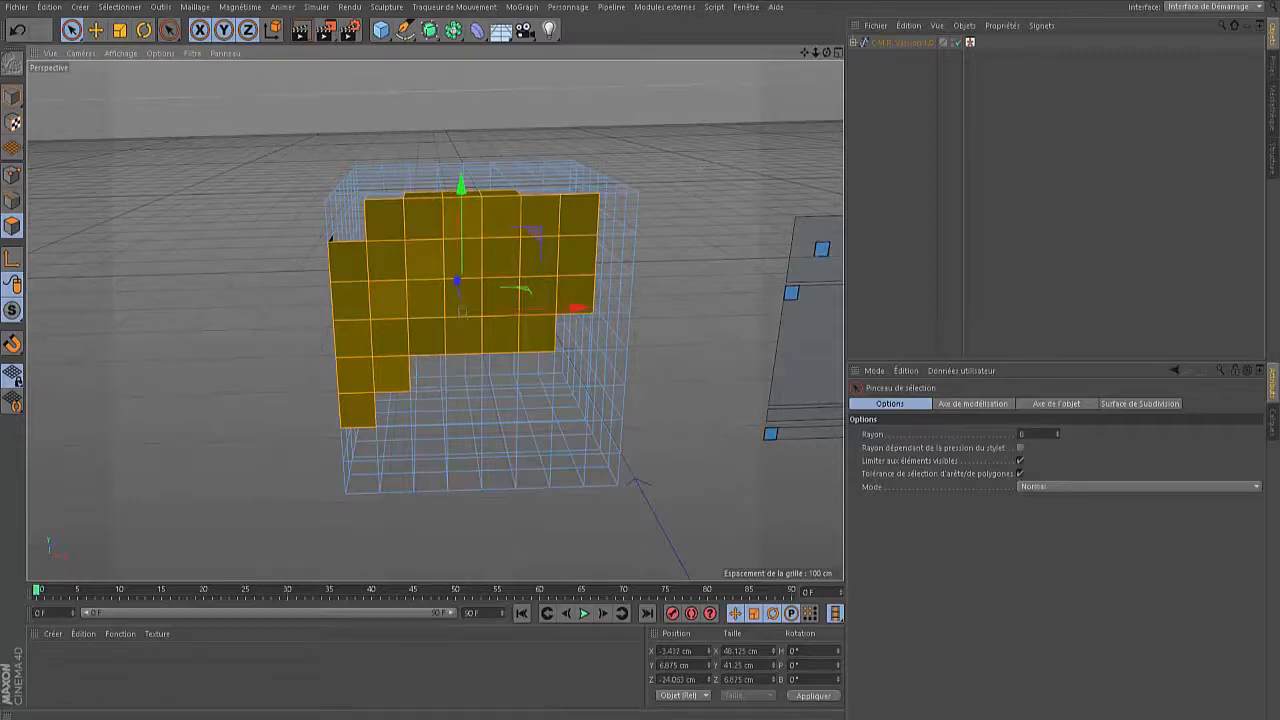
{"action": "left_click_drag", "start_coordinate": [450, 240], "coordinate": [655, 220], "text": "alt"}
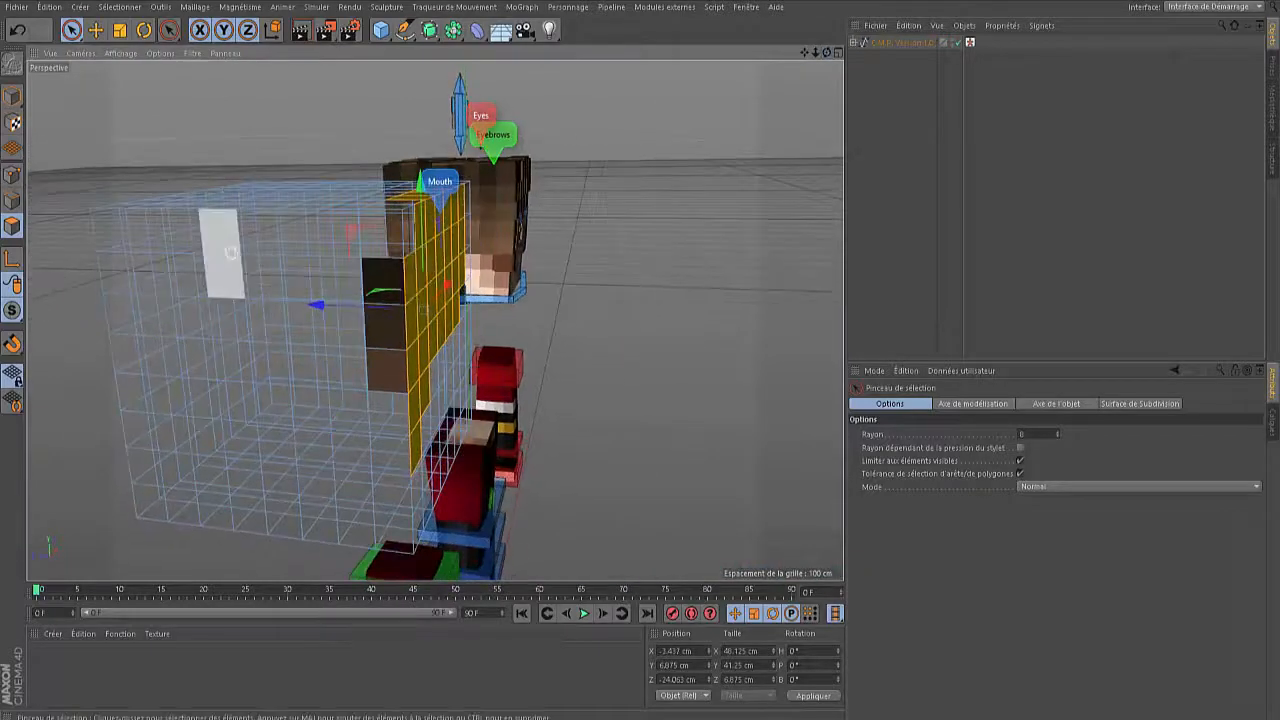
{"action": "left_click_drag", "start_coordinate": [391, 296], "coordinate": [388, 355], "text": "shift"}
{"action": "left_click_drag", "start_coordinate": [827, 52], "coordinate": [666, 68]}
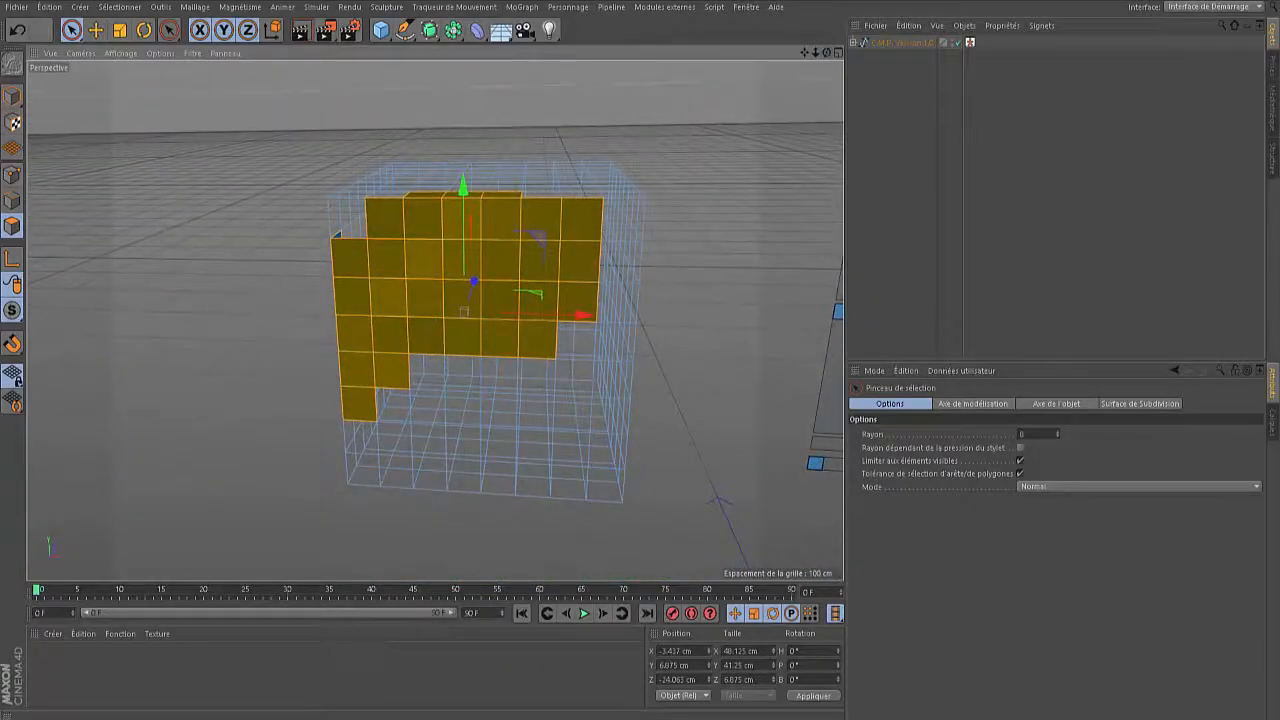
Invert the polygon selection and delete the transparent polygons around the hat layer's hair
{"action": "key", "text": "u"}
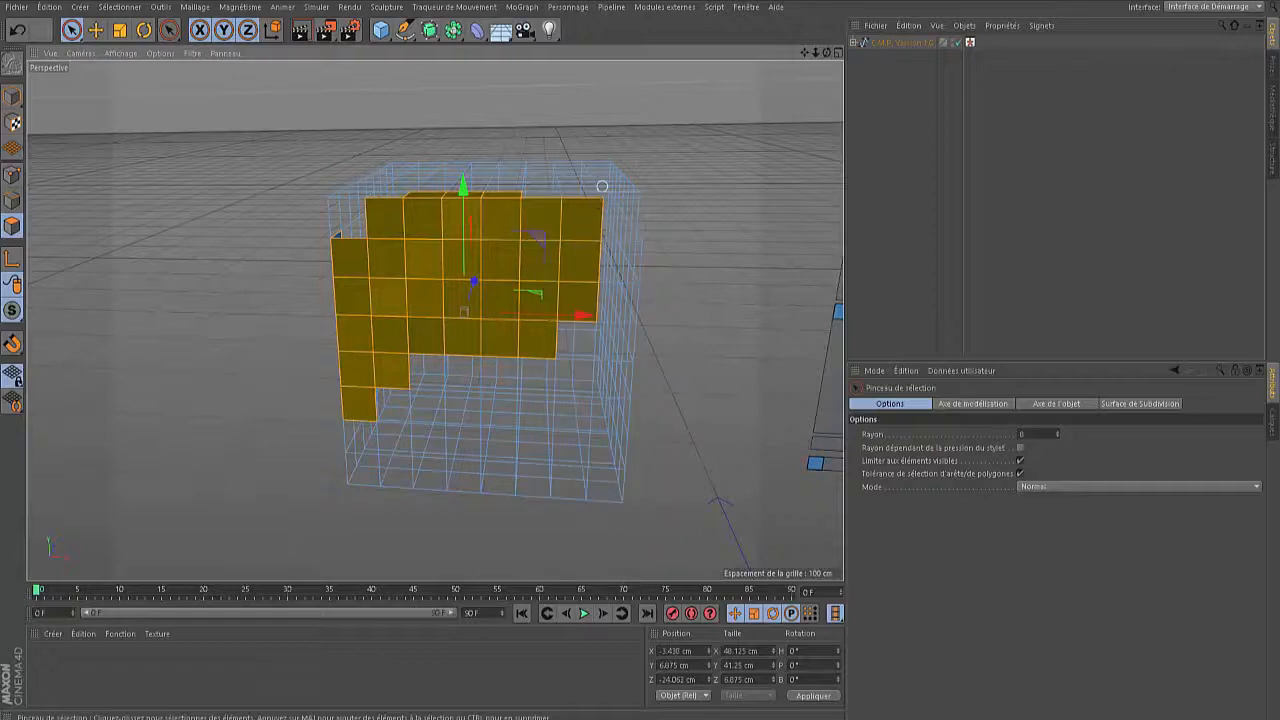
{"action": "key", "text": "u"}
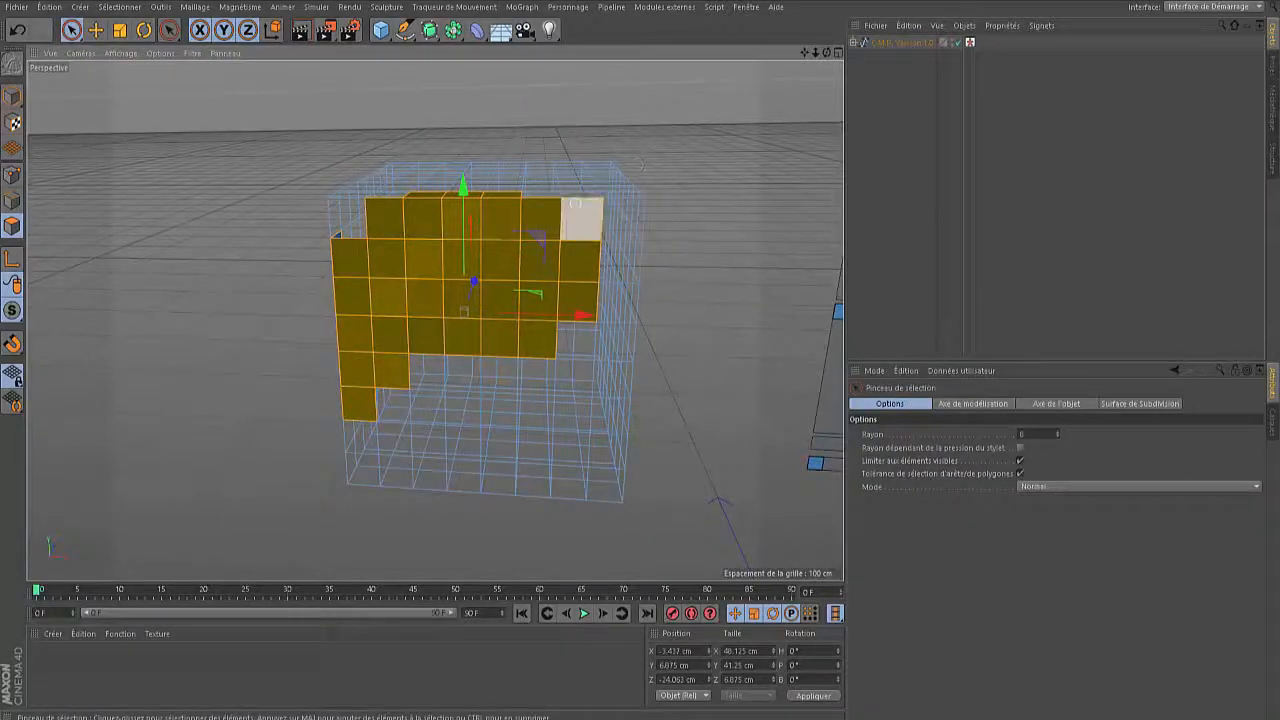
{"action": "key", "text": "u"}
{"action": "key", "text": "i"}
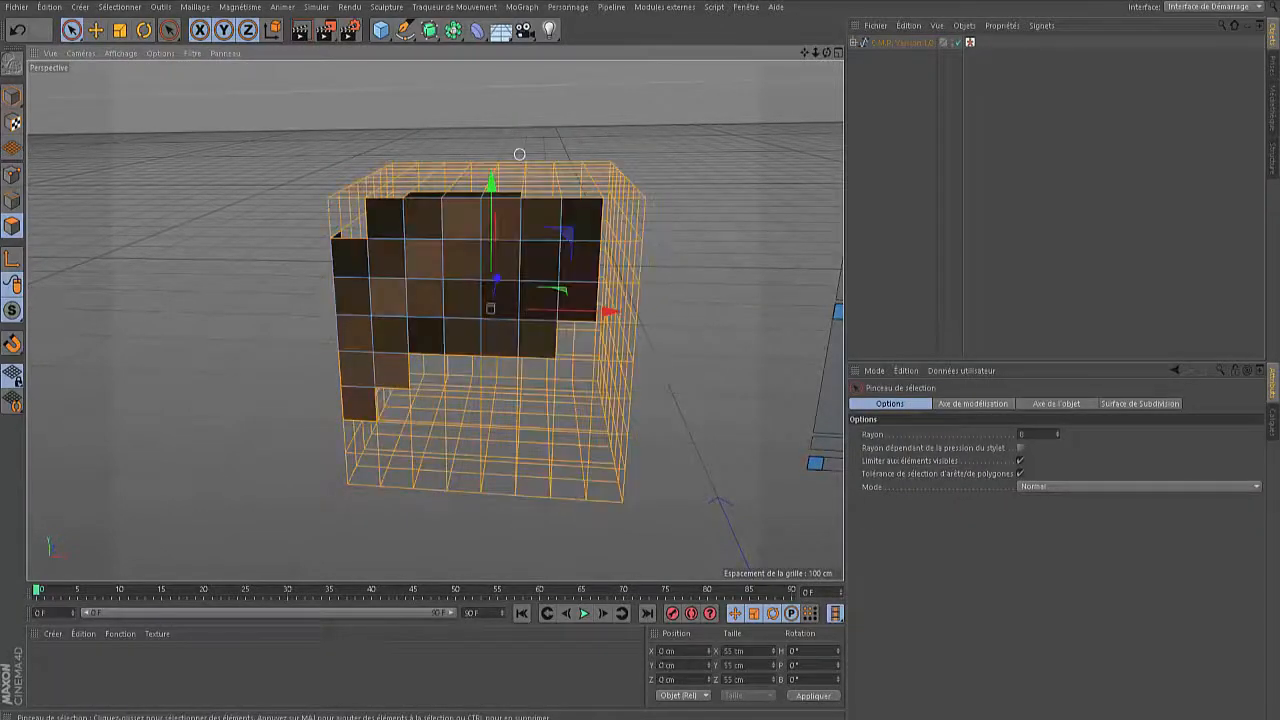
{"action": "left_click_drag", "start_coordinate": [703, 97], "coordinate": [703, 190], "text": "alt"}
{"action": "key", "text": "Delete"}
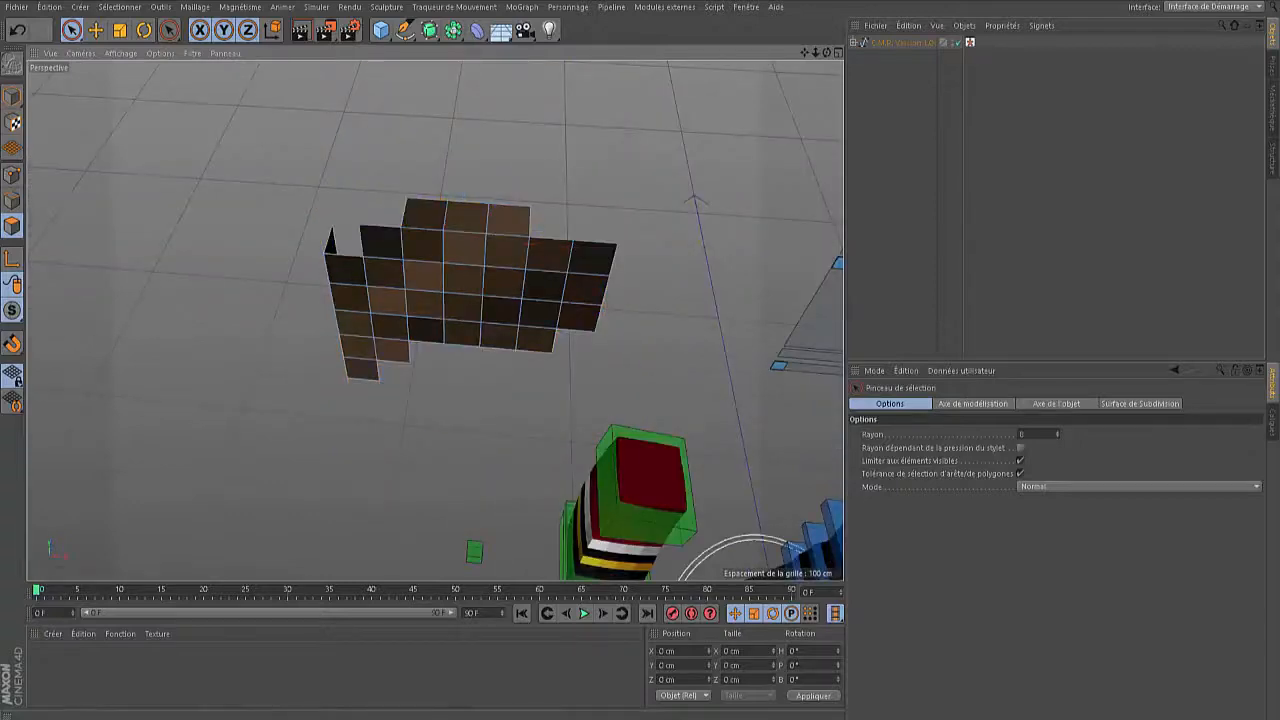
Select all remaining hat hair polygons and extrude them 1 cm with groups preserved
{"action": "left_click_drag", "start_coordinate": [827, 53], "coordinate": [822, 8]}
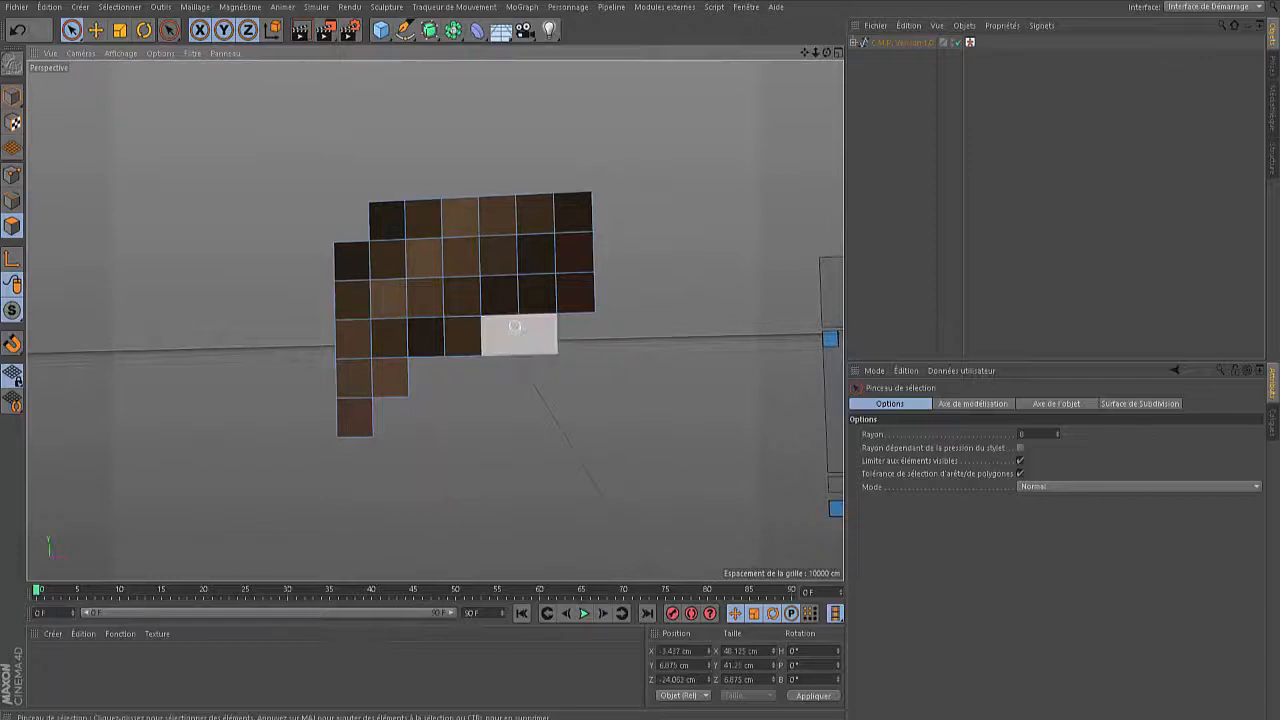
{"action": "key", "text": "ctrl+a"}
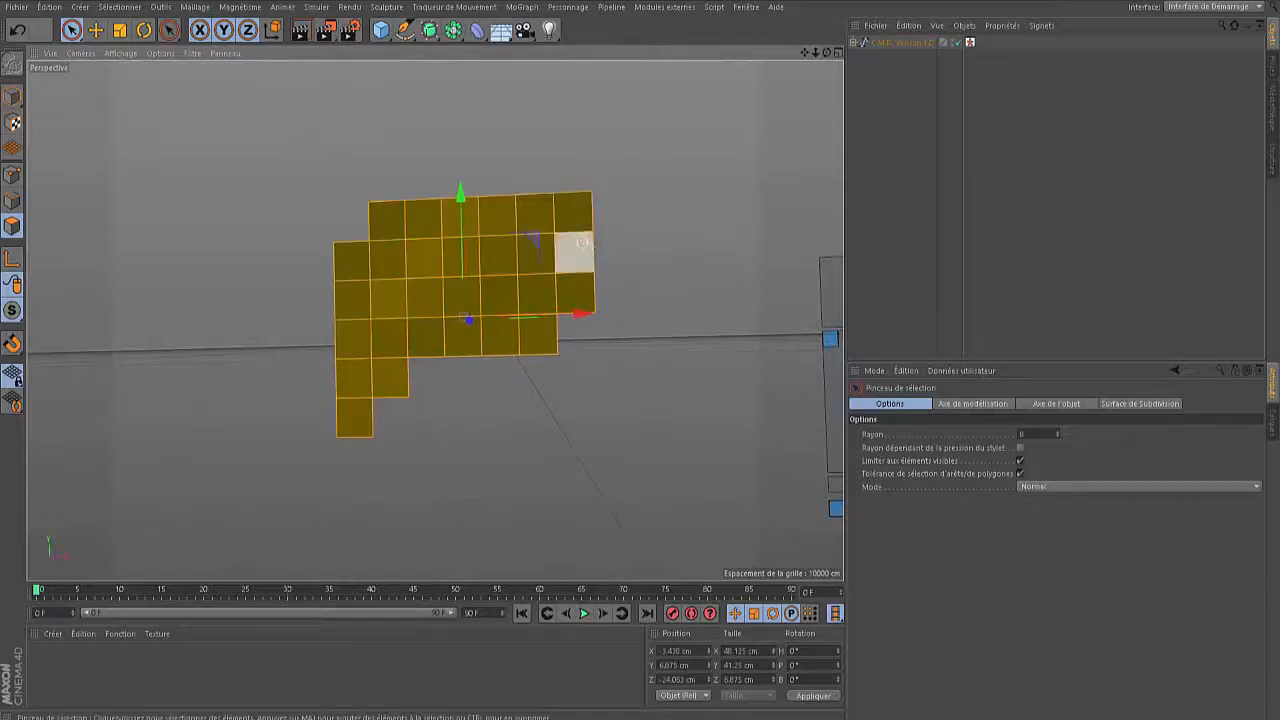
{"action": "key", "text": "d"}
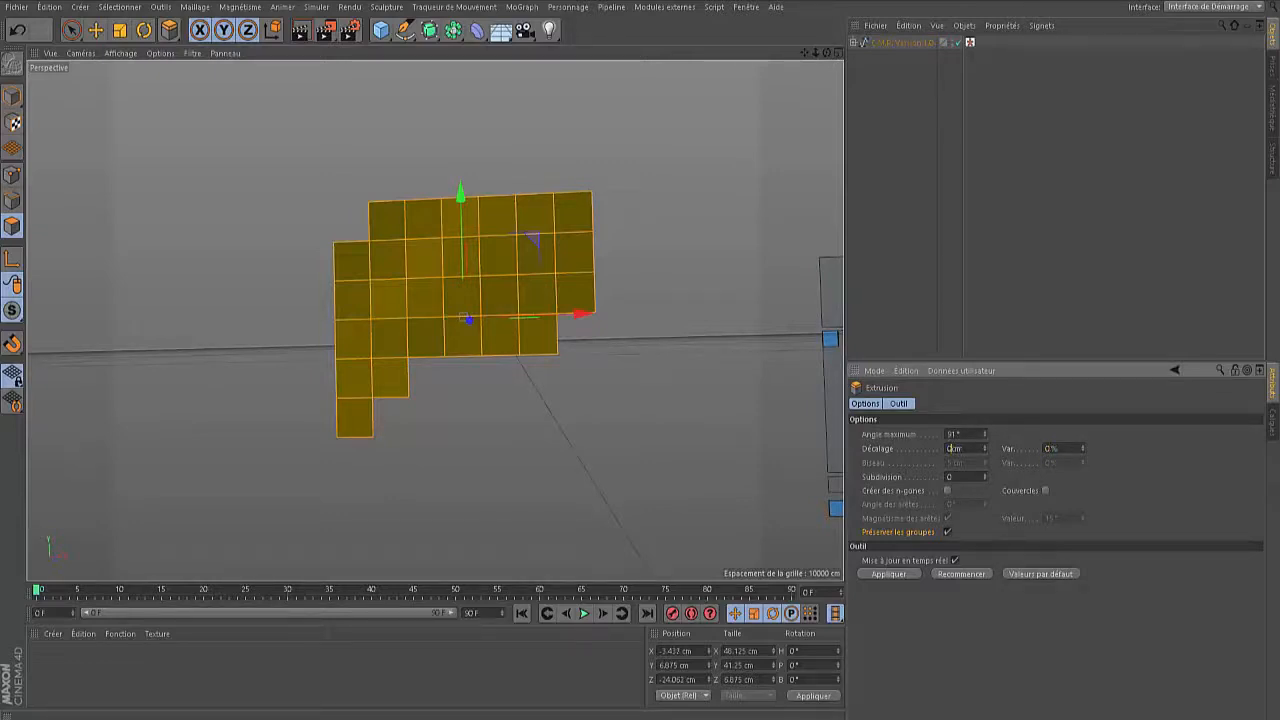
{"action": "key", "text": "Return"}
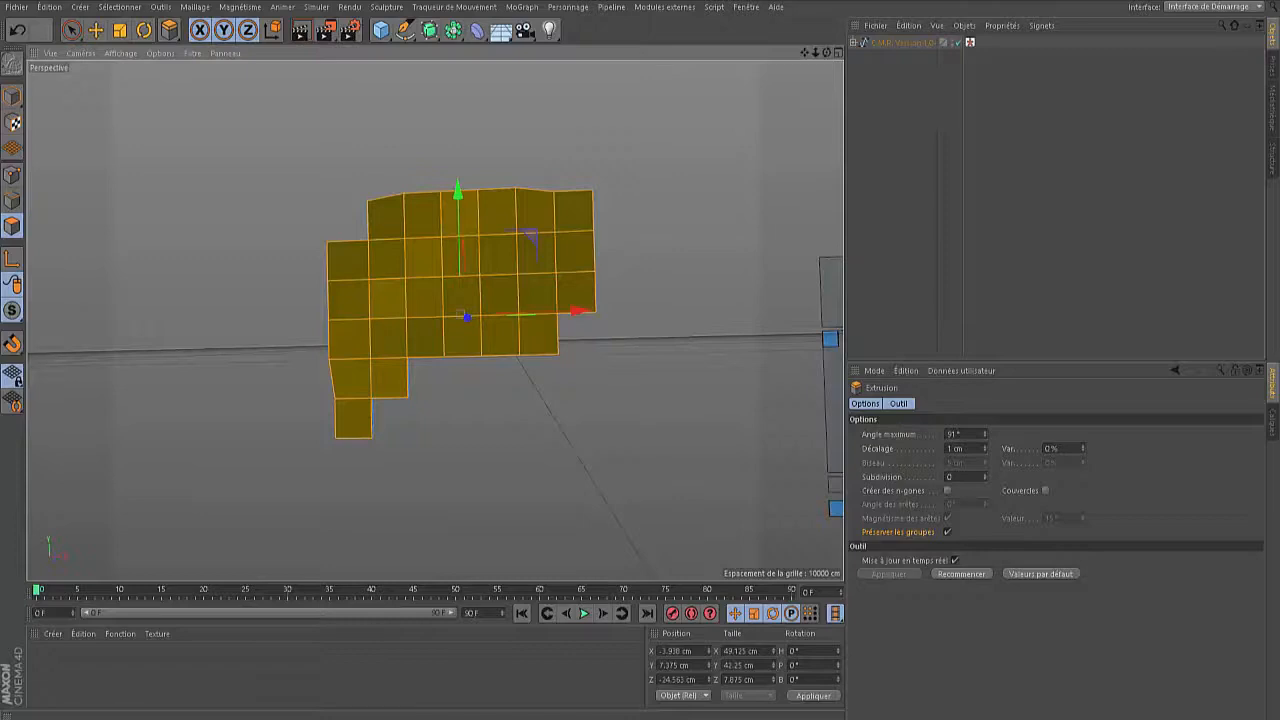
Shrink the polygon selection to the inner hair area and extrude it outward by 1.5 cm
{"action": "left_click_drag", "start_coordinate": [434, 320], "coordinate": [436, 384], "text": "alt"}
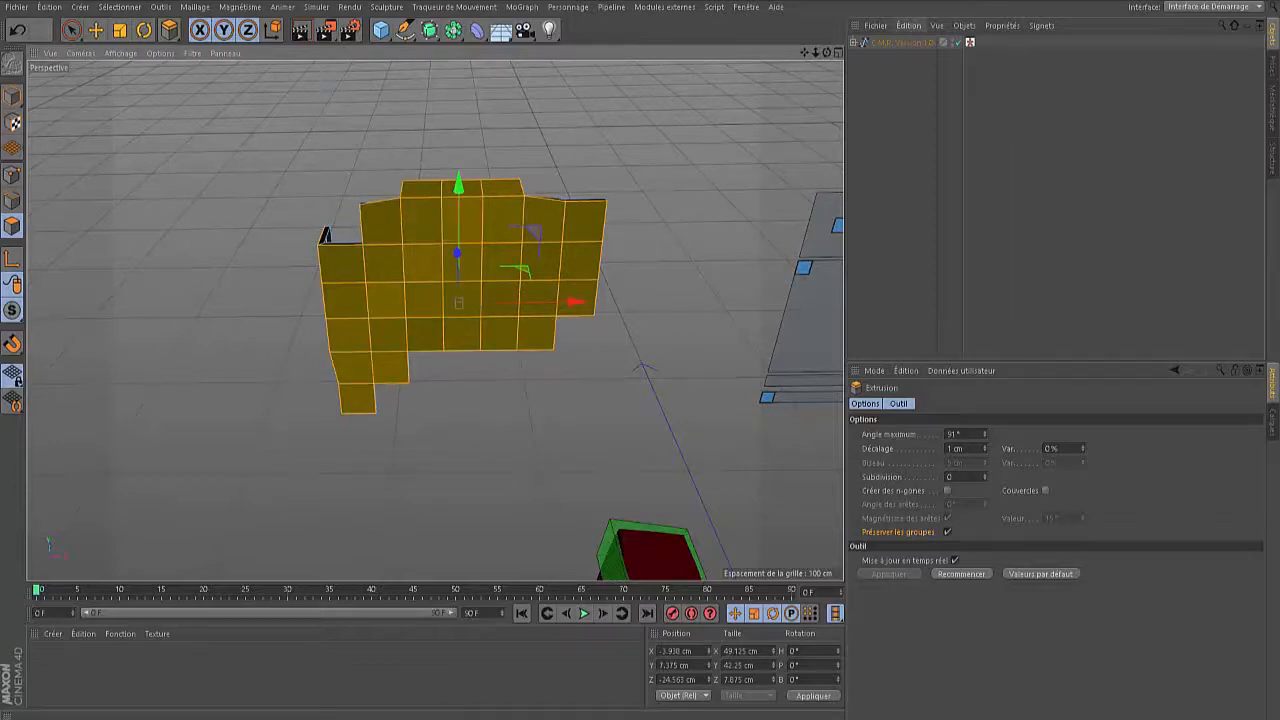
{"action": "left_click_drag", "start_coordinate": [435, 320], "coordinate": [435, 320], "text": "alt"}
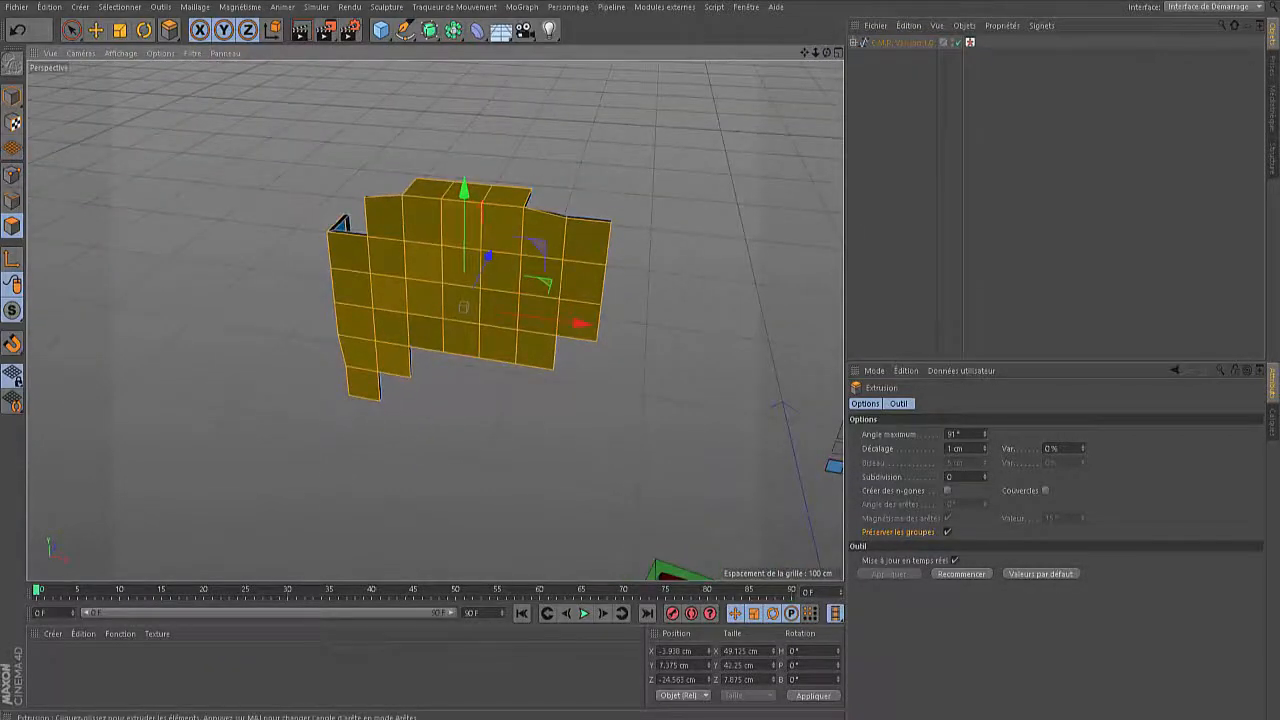
{"action": "key", "text": "u"}
{"action": "key", "text": "k"}
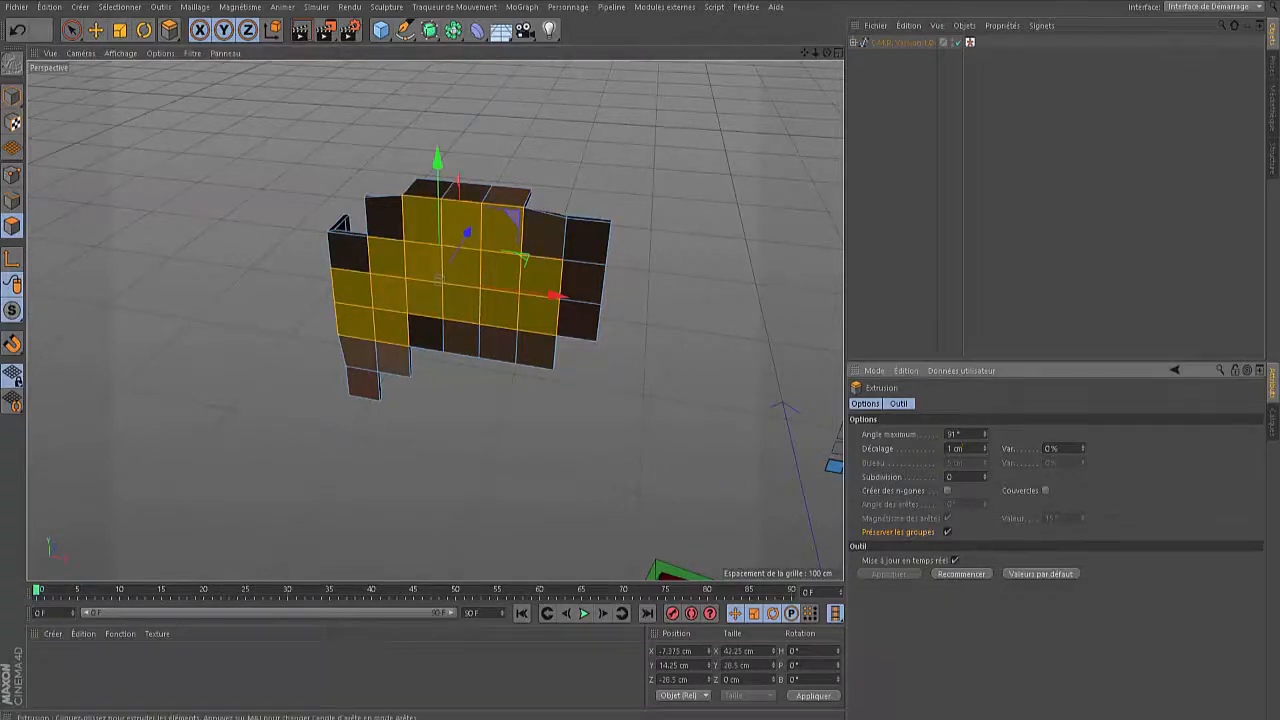
{"action": "left_click_drag", "start_coordinate": [351, 290], "coordinate": [366, 290]}
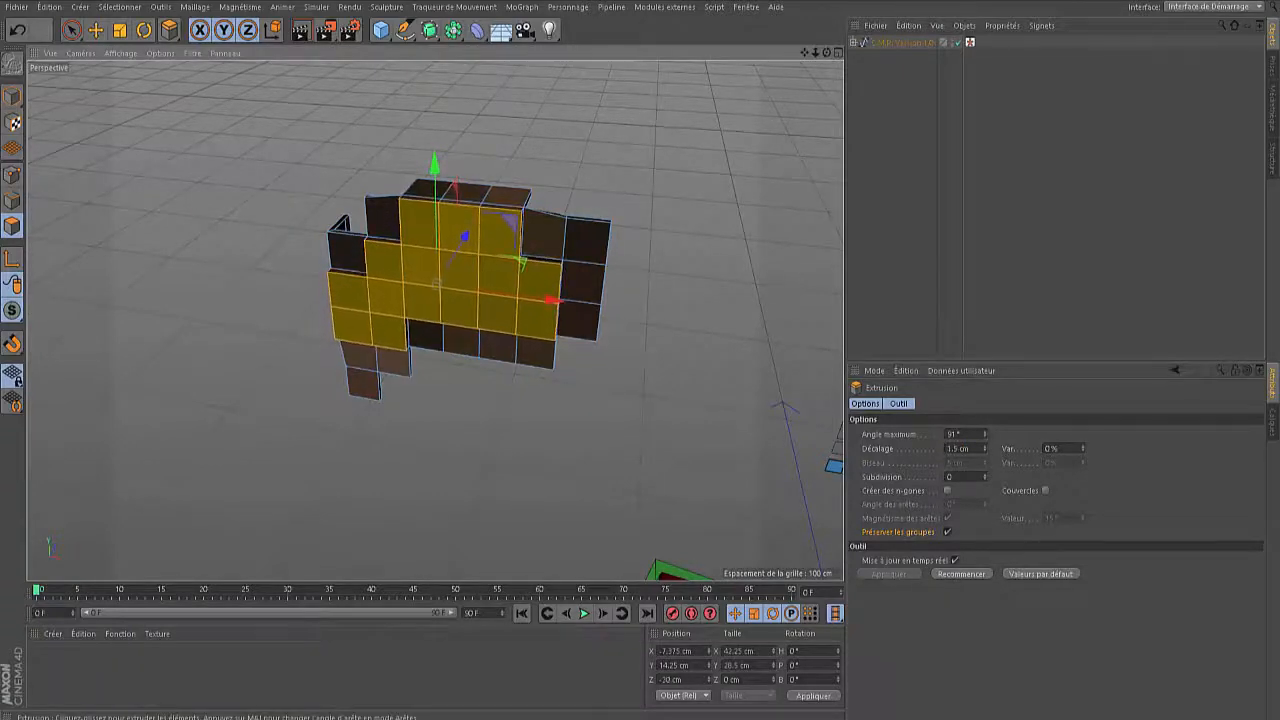
Shrink the selection once more and extrude the remaining few polygons by 1.9 cm
{"action": "key", "text": "u"}
{"action": "key", "text": "k"}
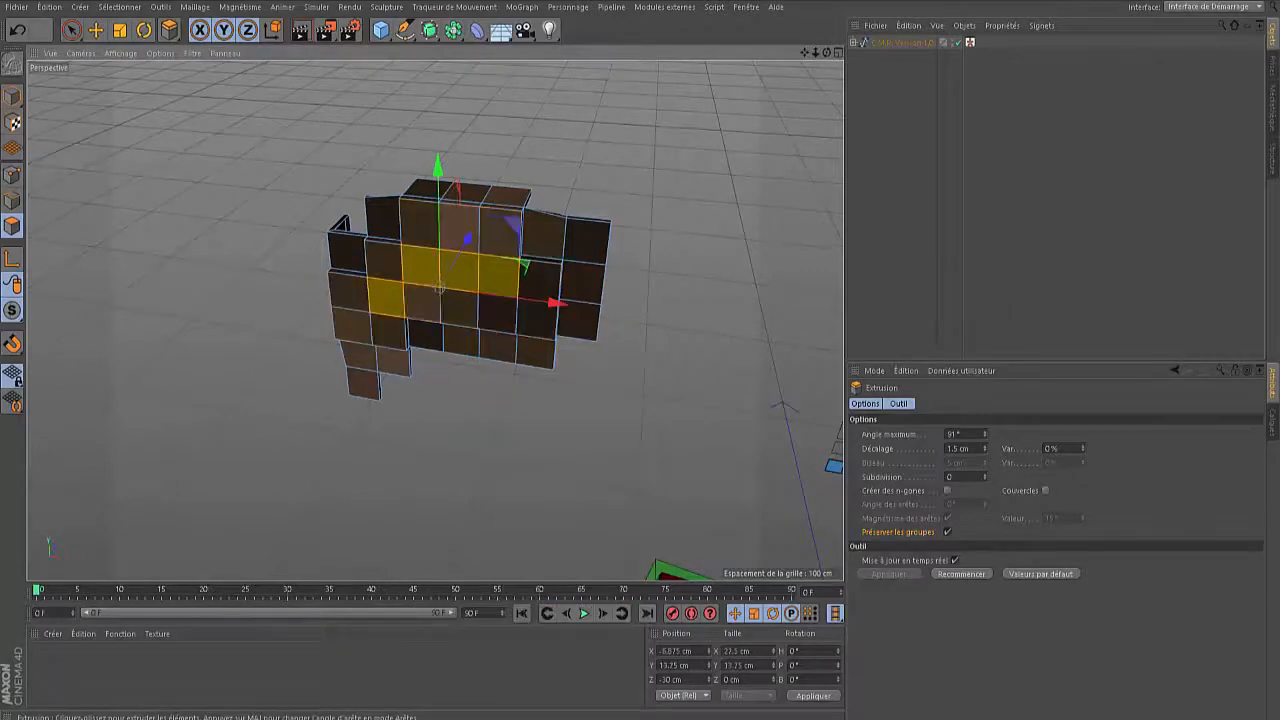
{"action": "left_click_drag", "start_coordinate": [385, 300], "coordinate": [436, 330]}
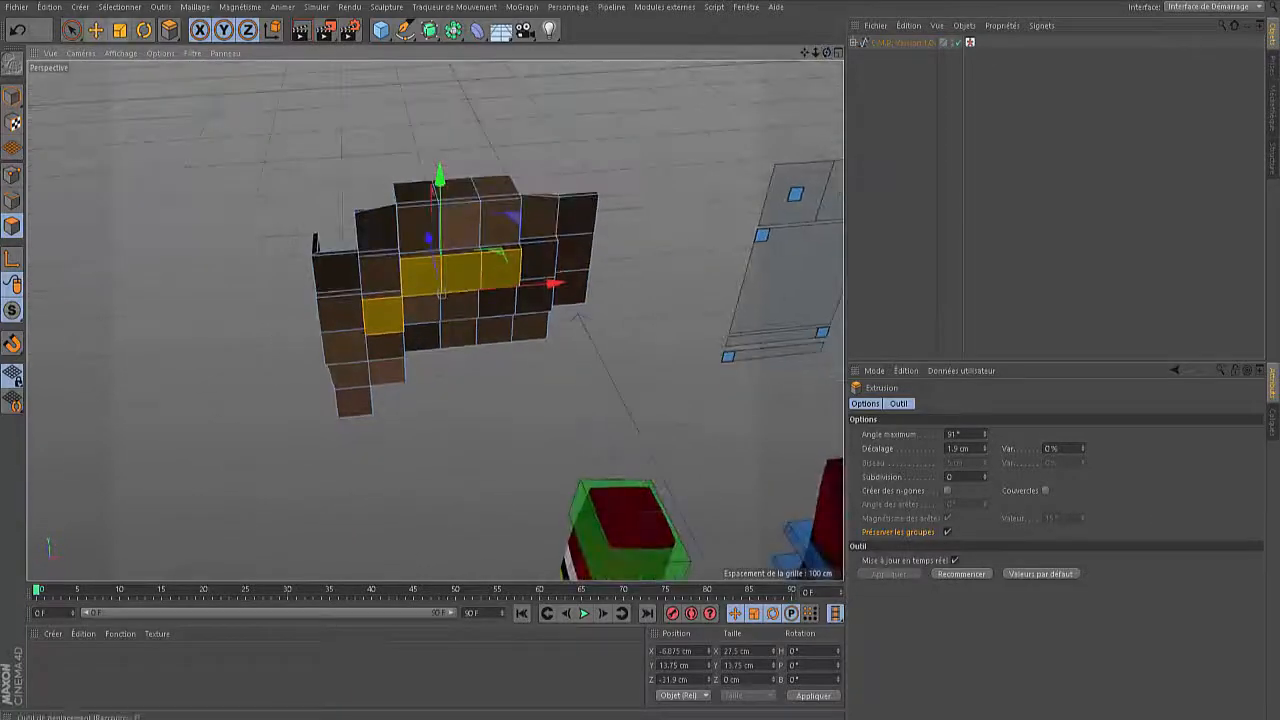
Extrude the two front and two top polygons at the hair's upper middle by 4 cm, then clear the selection
{"action": "key", "text": "9"}
{"action": "left_click_drag", "start_coordinate": [455, 205], "coordinate": [495, 195]}
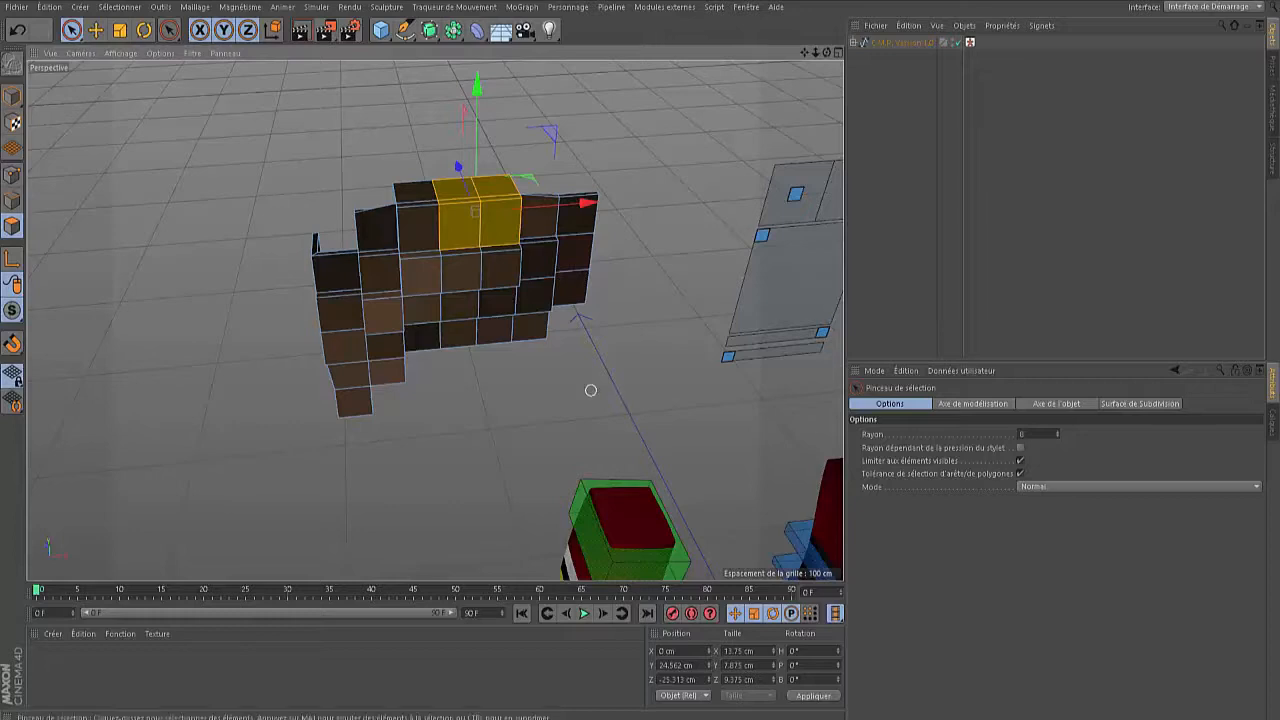
{"action": "key", "text": "d"}
{"action": "double_click", "coordinate": [955, 449]}
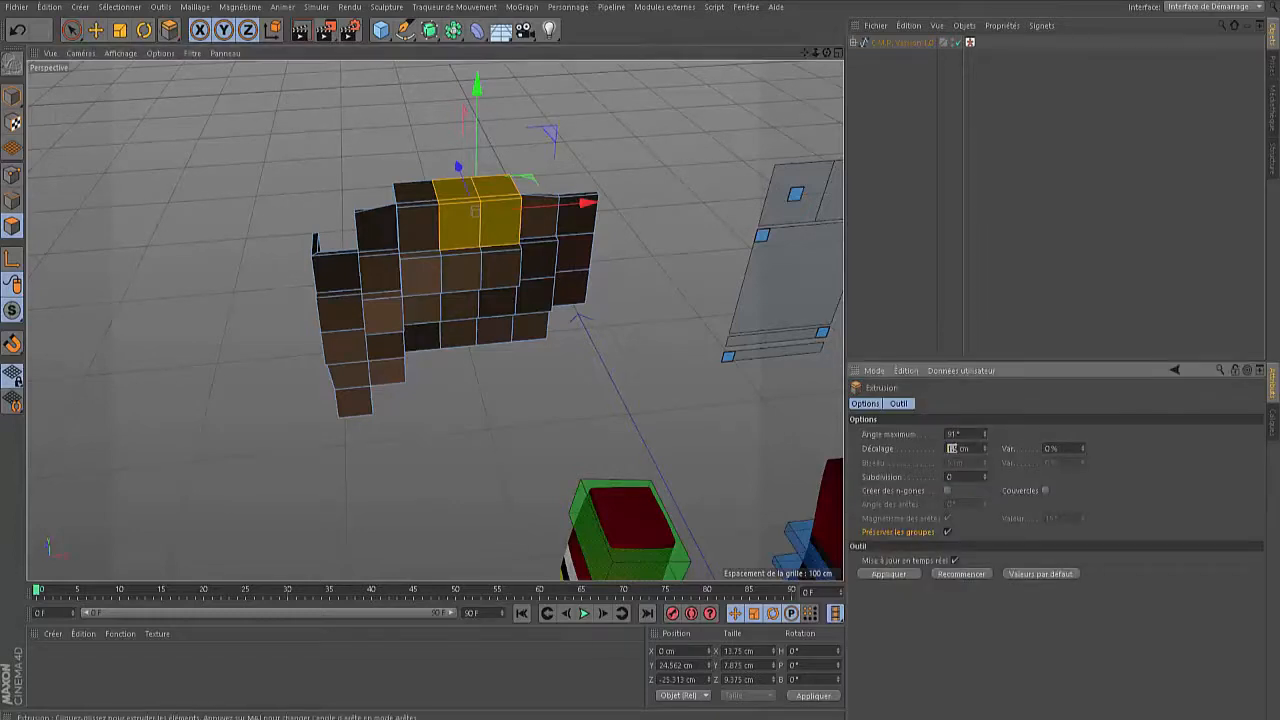
{"action": "type", "text": "4"}
{"action": "key", "text": "Return"}
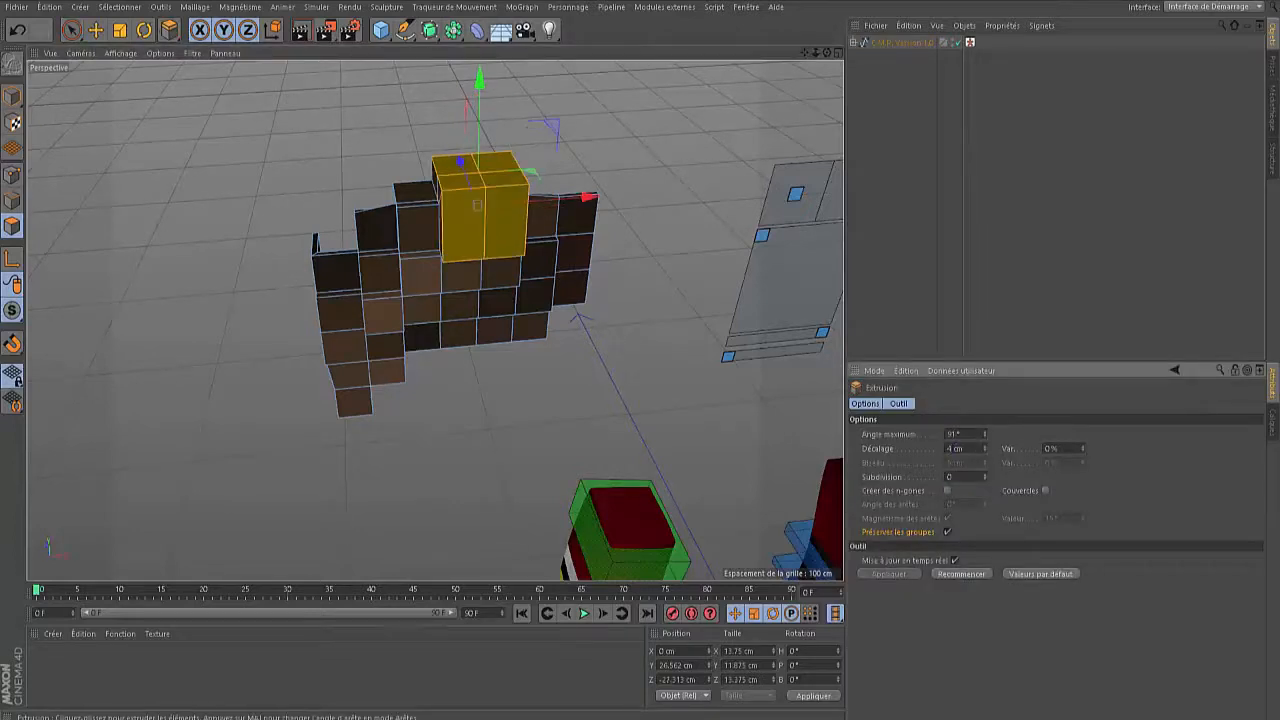
{"action": "left_click_drag", "start_coordinate": [827, 52], "coordinate": [812, 74]}
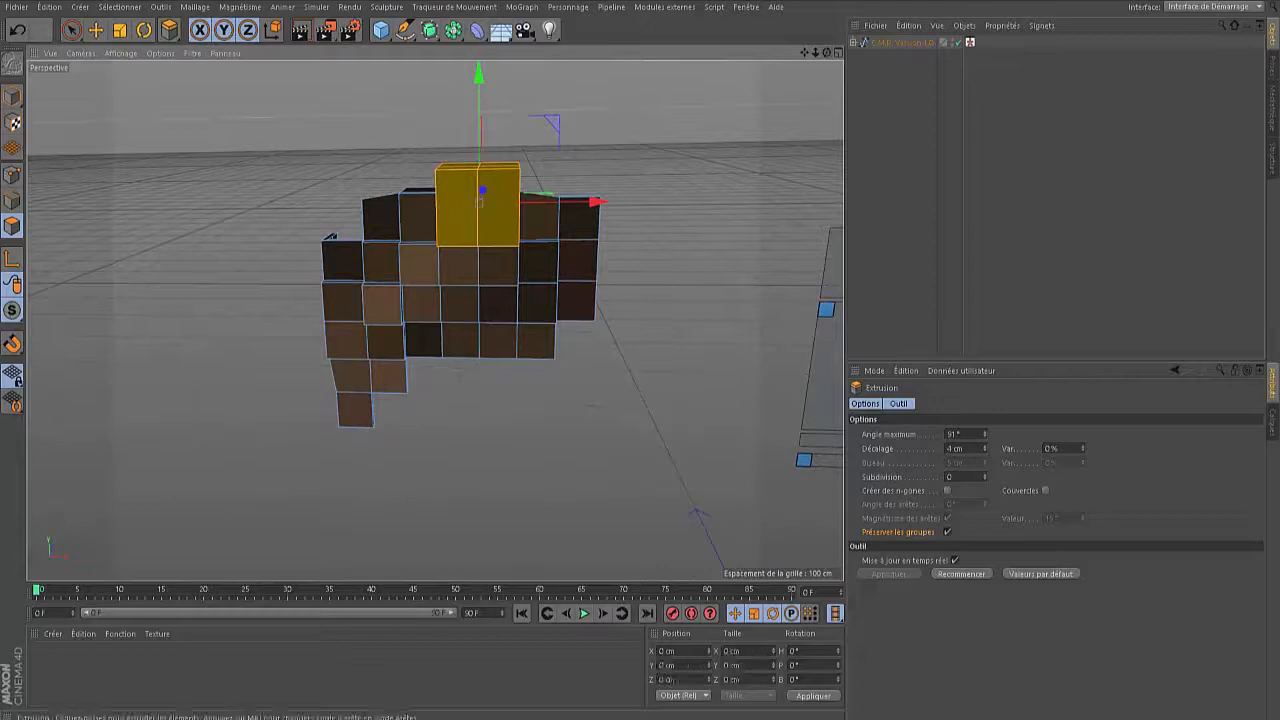
{"action": "key", "text": "ctrl+shift+a"}
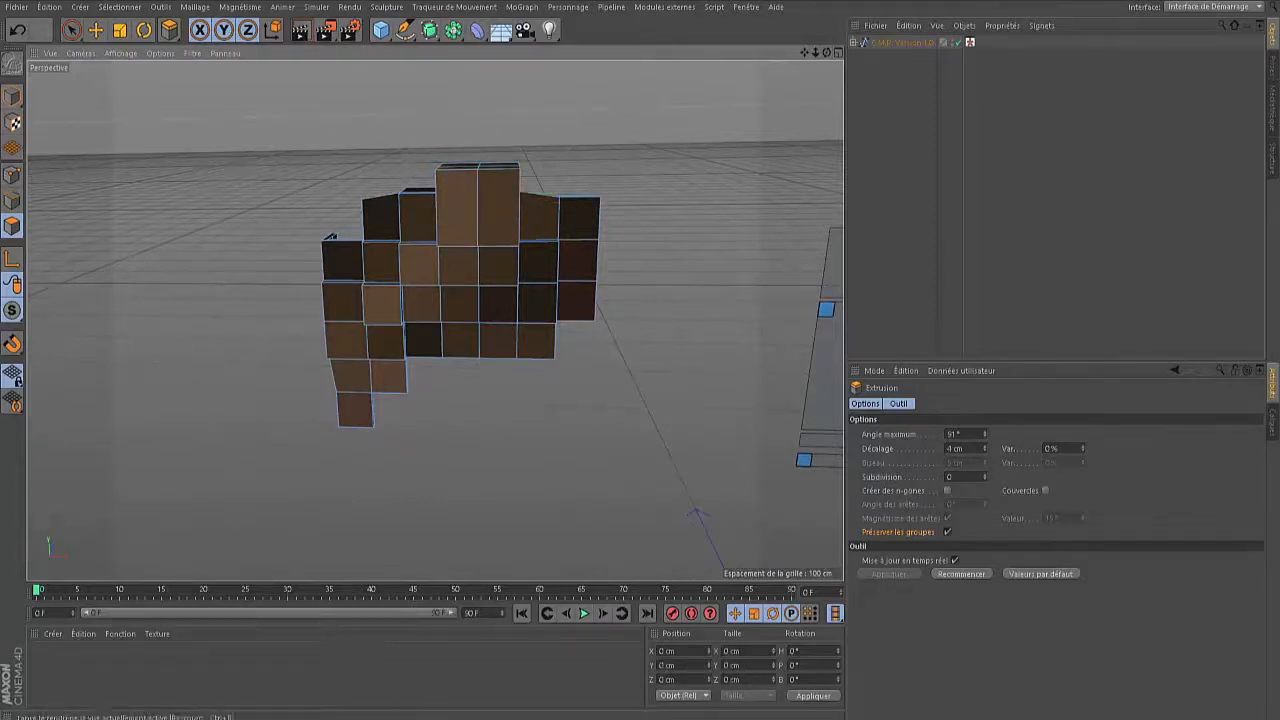
Prepare the Magnet tool with a 60 cm radius and clear the polygon selection so it affects the whole hair mesh
{"action": "mouse_move", "coordinate": [169, 29]}
{"action": "left_mouse_down"}
{"action": "mouse_move", "coordinate": [195, 50]}
{"action": "mouse_move", "coordinate": [225, 204]}
{"action": "mouse_move", "coordinate": [173, 120]}
{"action": "mouse_move", "coordinate": [170, 34]}
{"action": "left_mouse_up"}
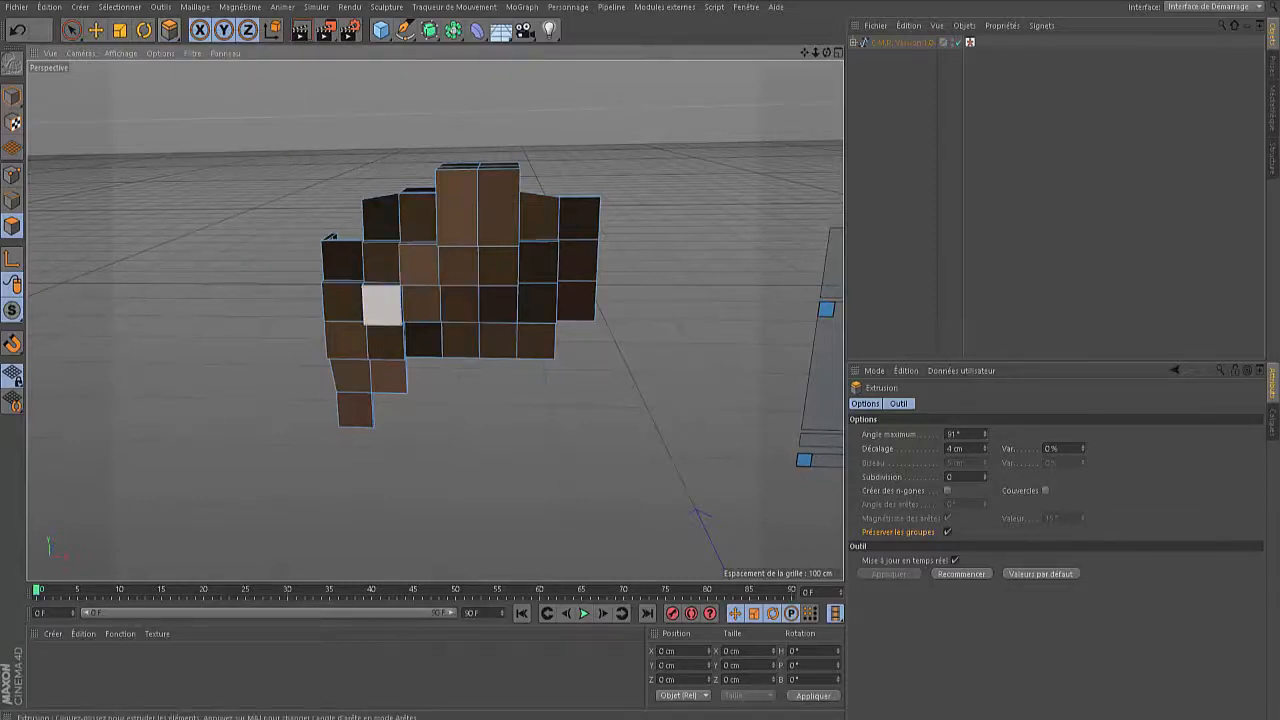
{"action": "left_click", "coordinate": [420, 304]}
{"action": "right_click", "coordinate": [420, 304]}
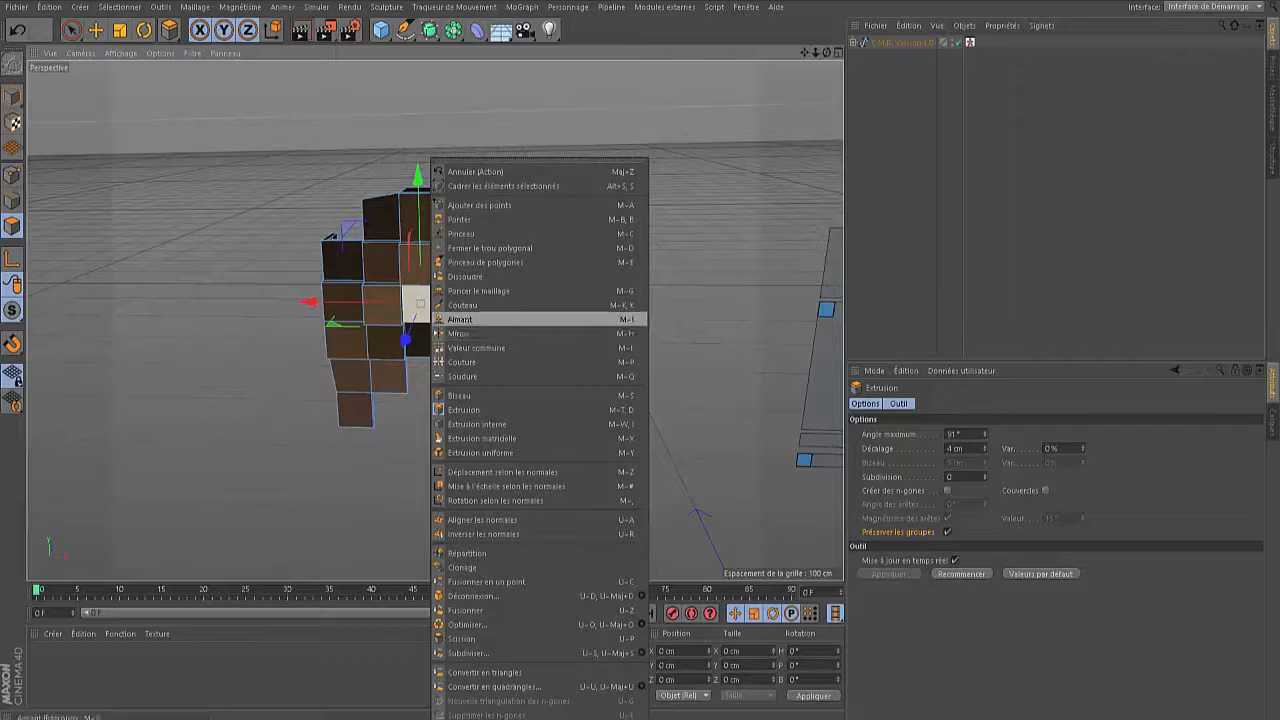
{"action": "left_click", "coordinate": [460, 319]}
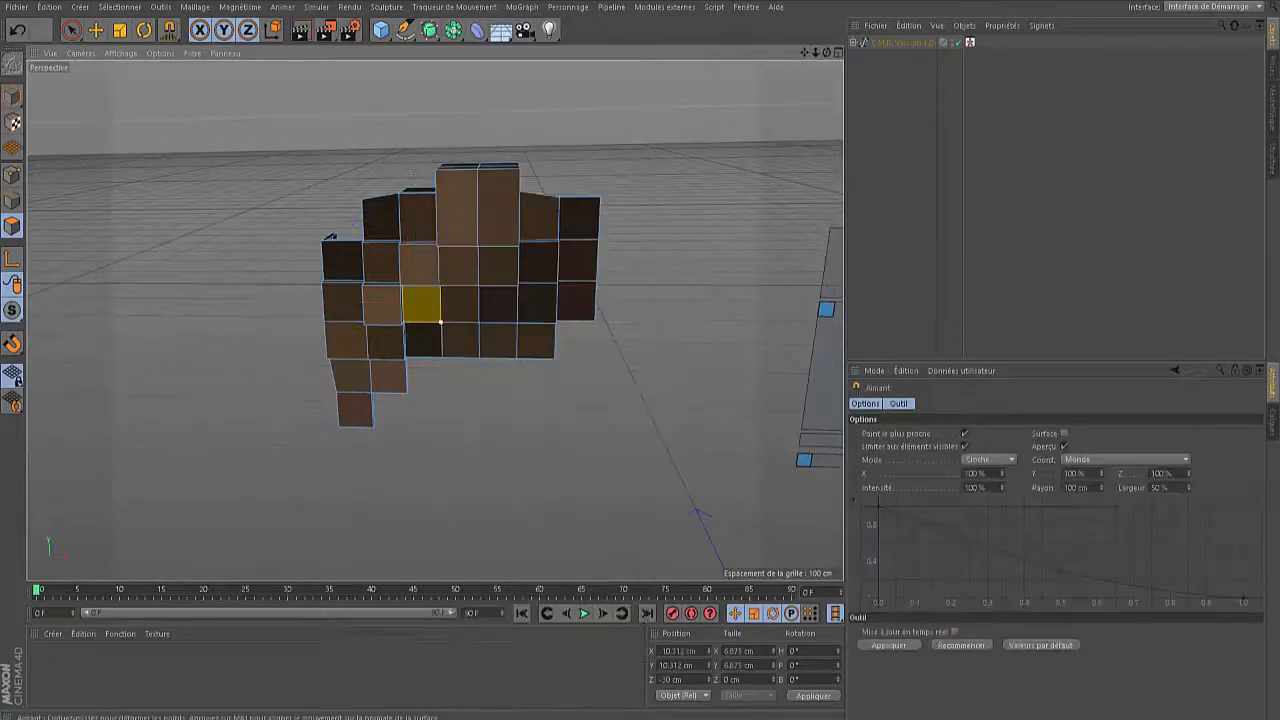
{"action": "middle_click_drag", "start_coordinate": [591, 343], "coordinate": [554, 343]}
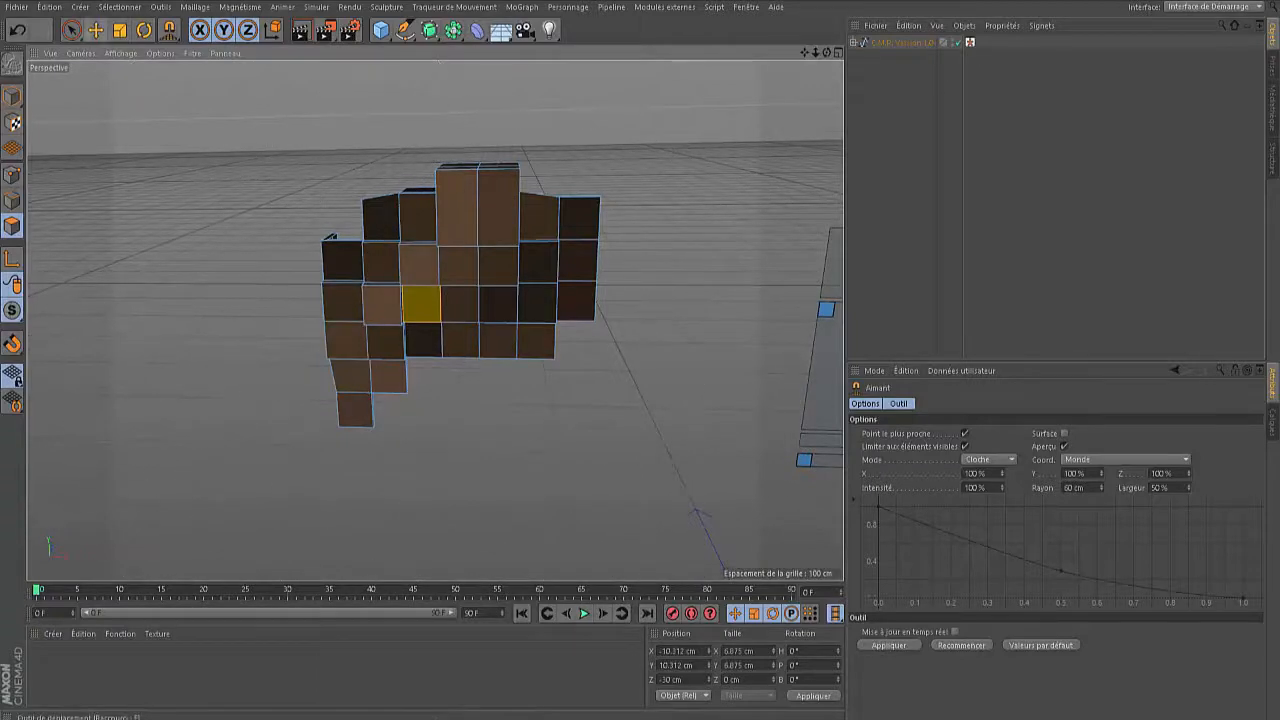
{"action": "left_click", "coordinate": [95, 29]}
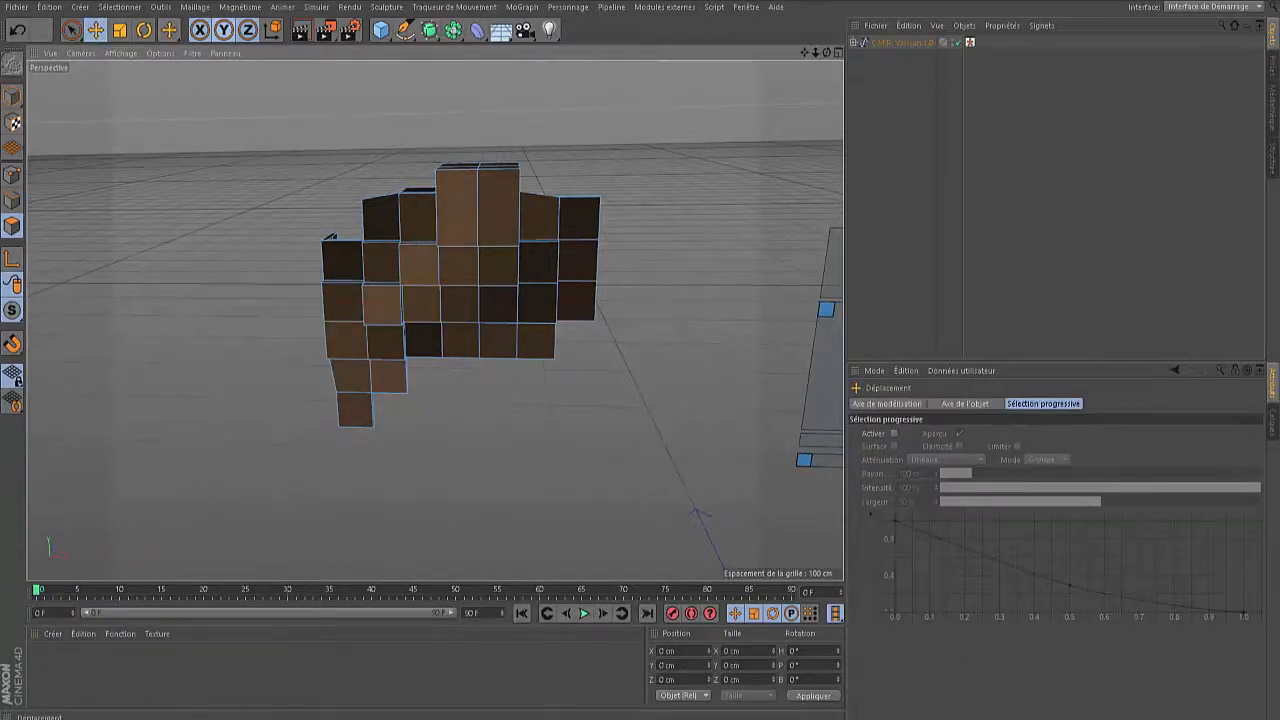
{"action": "left_click_drag", "start_coordinate": [169, 29], "coordinate": [229, 100]}
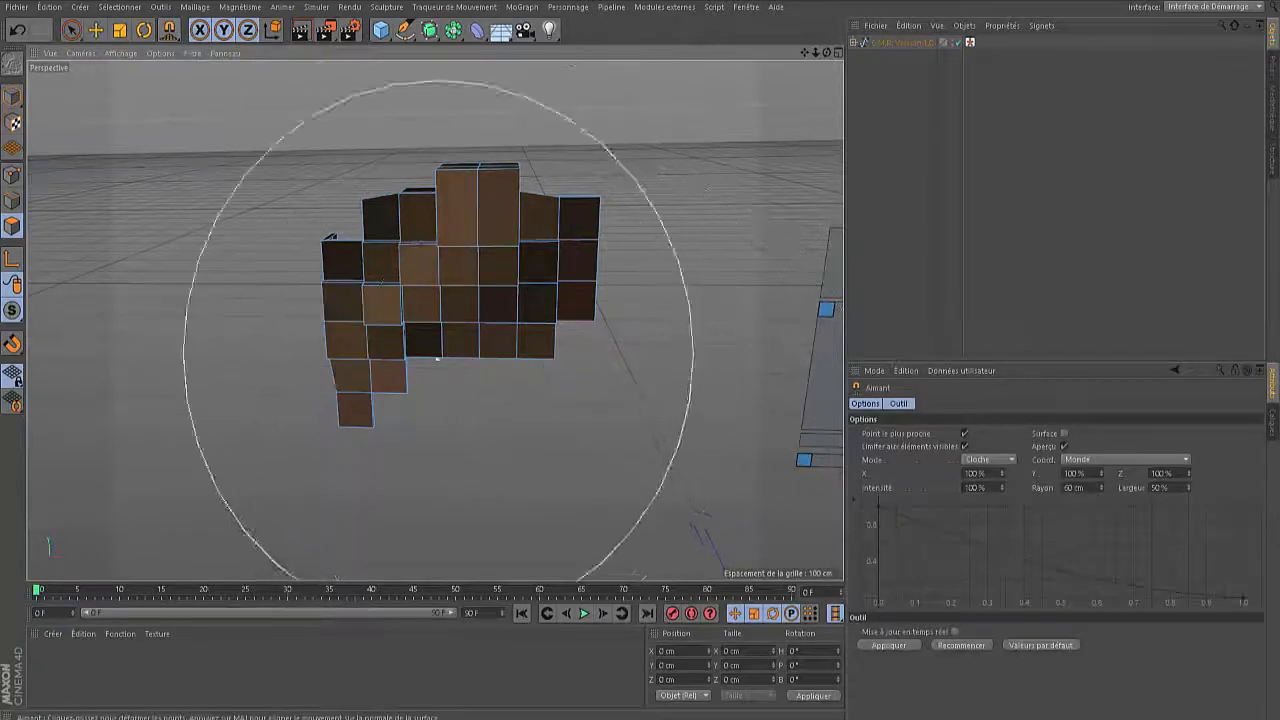
Deform the hat hair with the Magnet, pulling its lower middle edge up into an arch and its front slightly outward
{"action": "left_click_drag", "start_coordinate": [442, 357], "coordinate": [442, 333]}
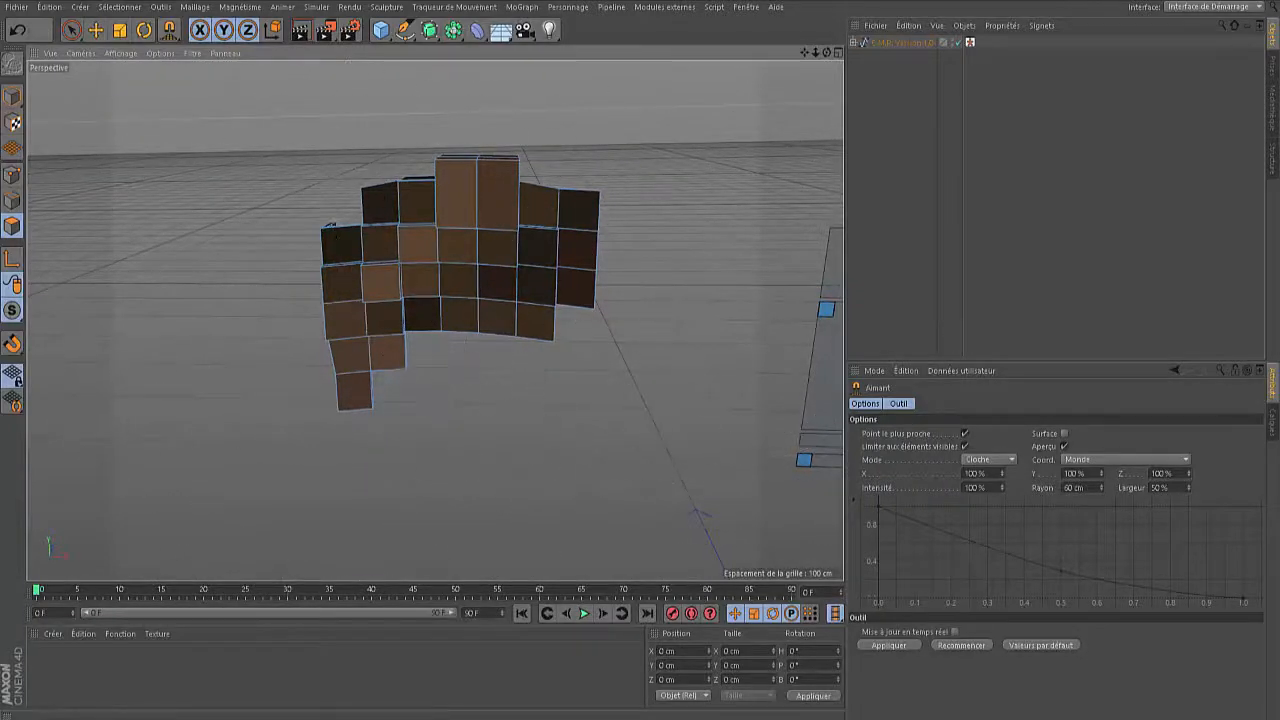
{"action": "left_click_drag", "start_coordinate": [827, 52], "coordinate": [680, 48]}
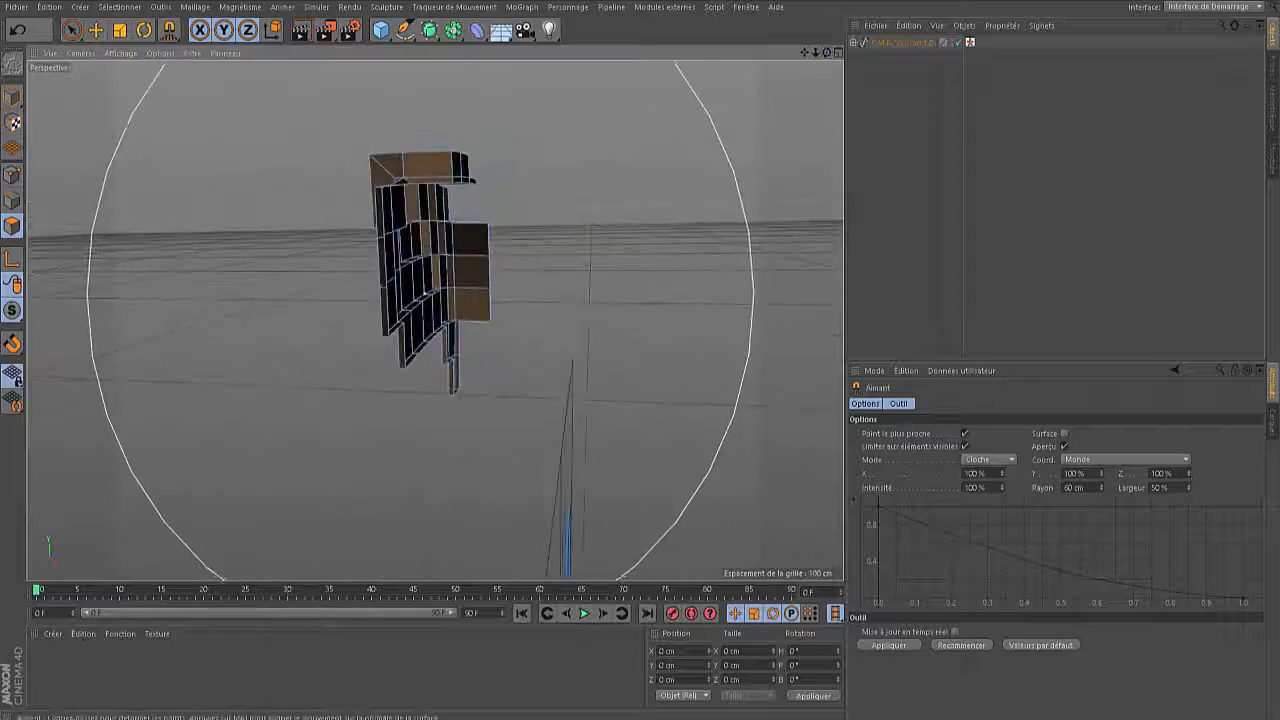
{"action": "left_click_drag", "start_coordinate": [424, 294], "coordinate": [415, 293]}
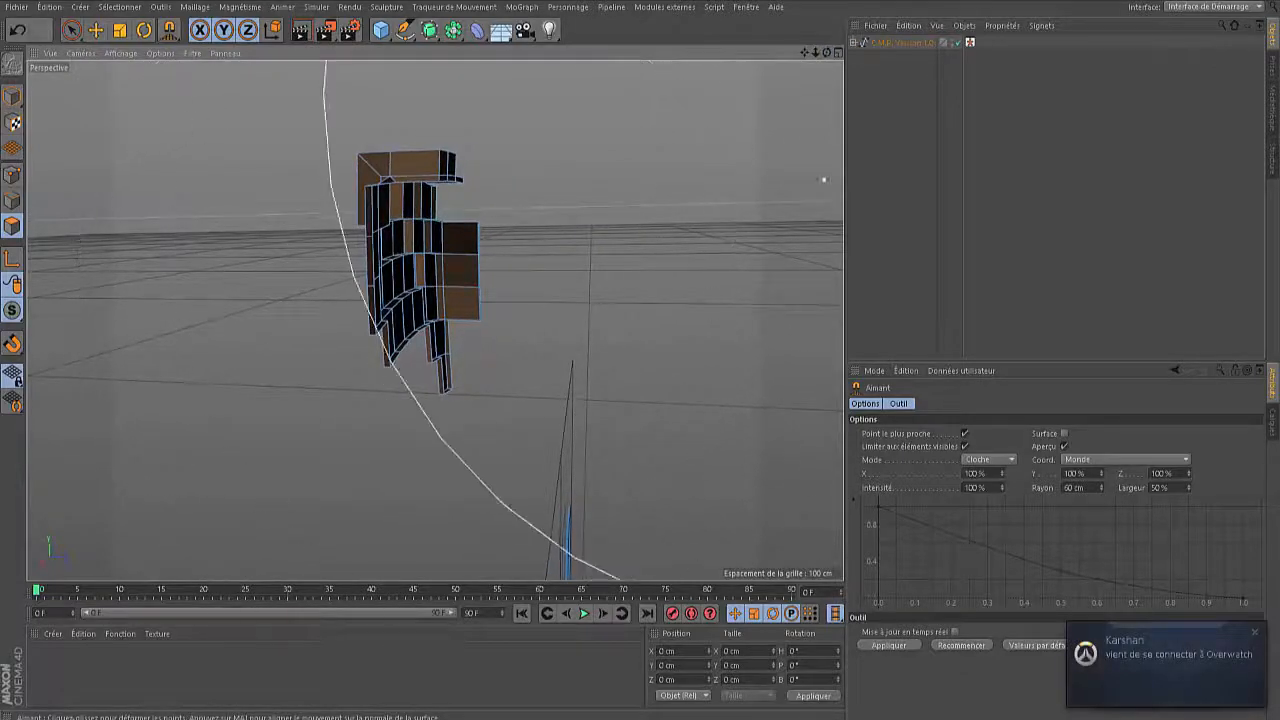
Bring the hat hair object back onto the head by setting its X position to 0 cm in model mode
{"action": "left_click_drag", "start_coordinate": [380, 318], "coordinate": [432, 322], "text": "alt"}
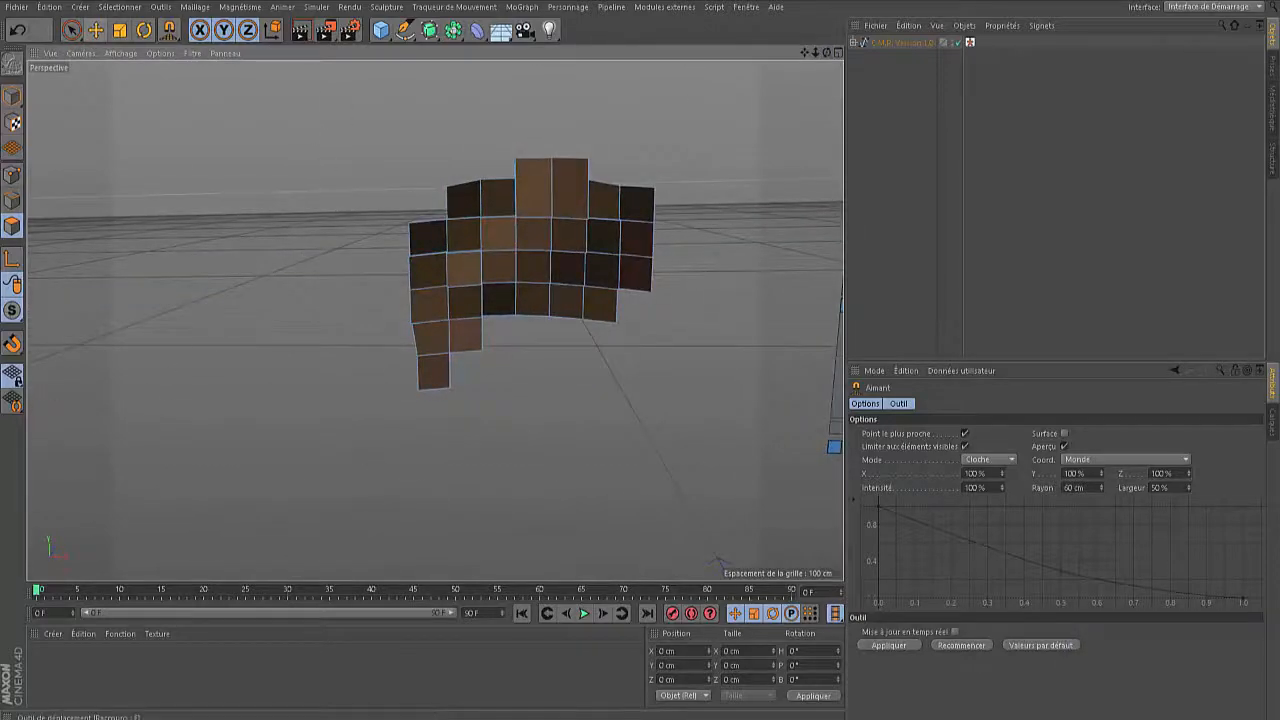
{"action": "key", "text": "e"}
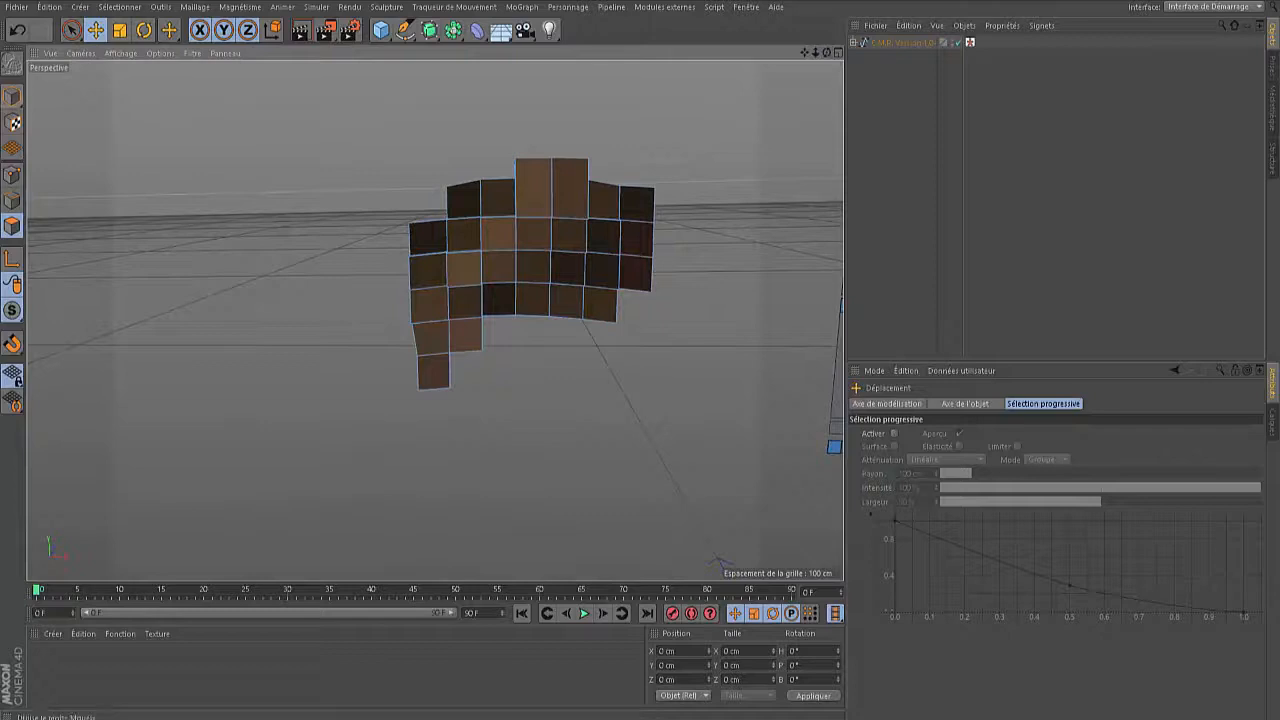
{"action": "left_click", "coordinate": [12, 96]}
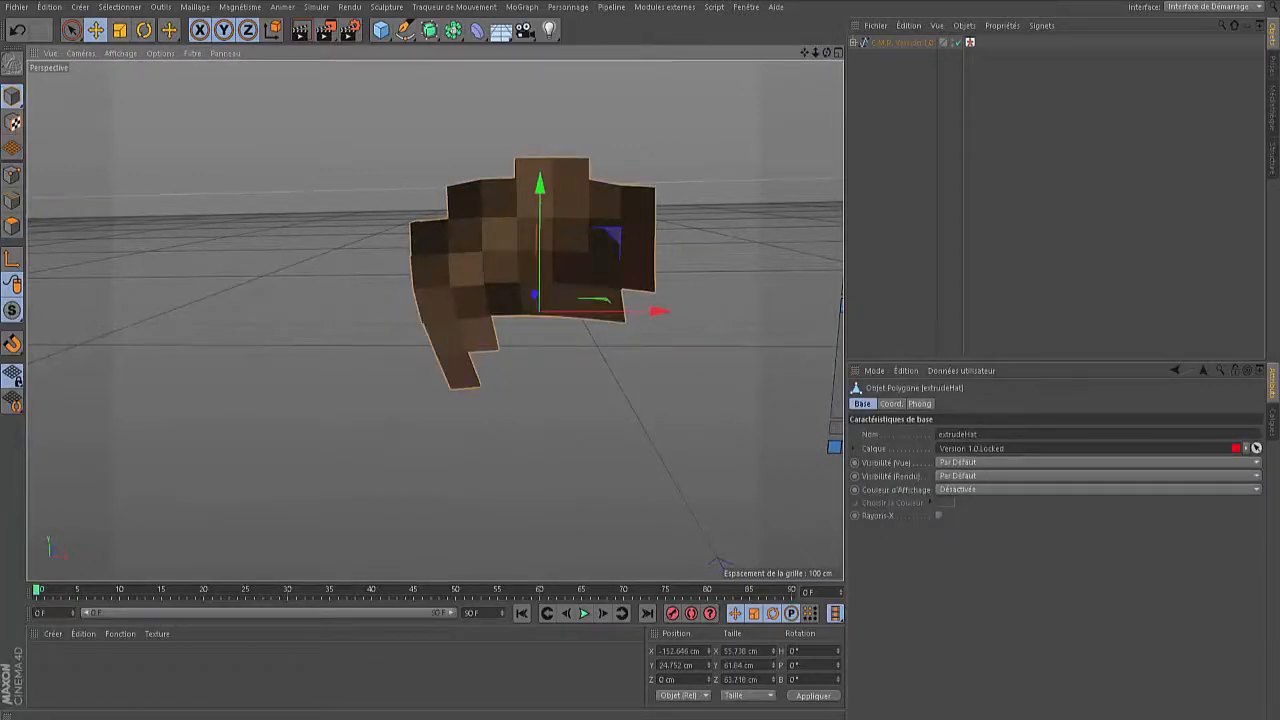
{"action": "left_click", "coordinate": [688, 651]}
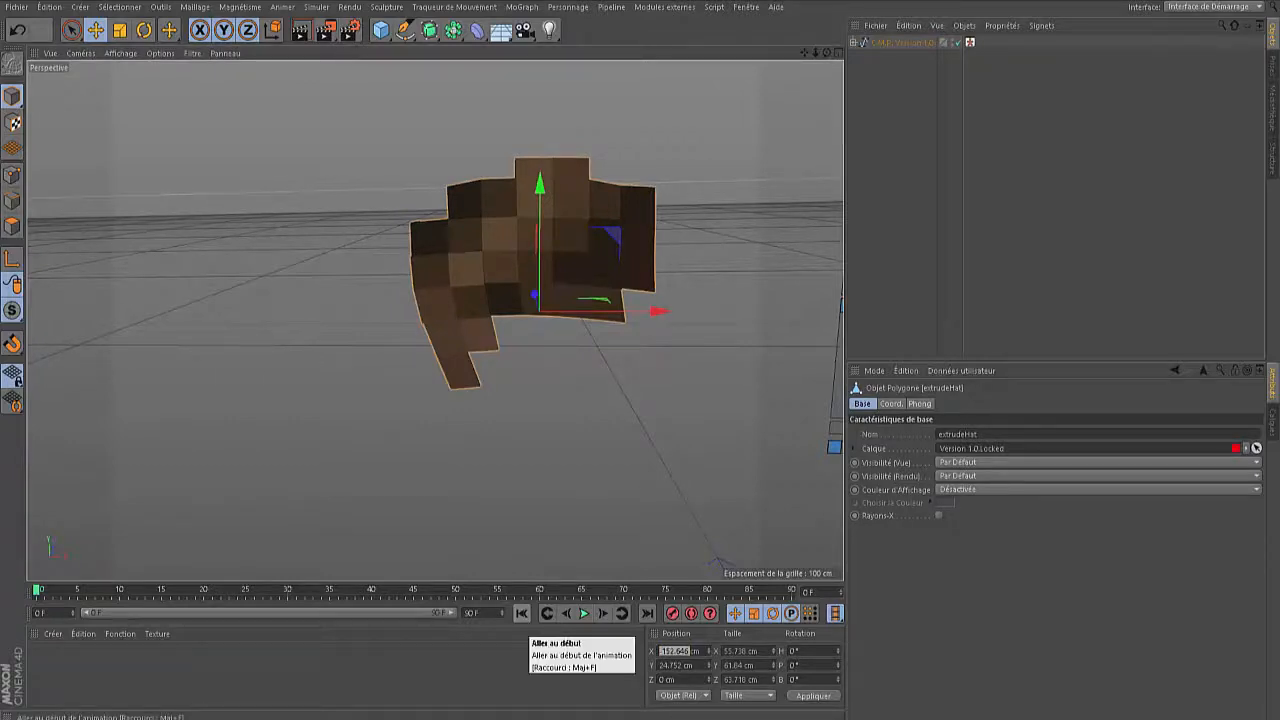
{"action": "type", "text": "0"}
{"action": "key", "text": "Return"}
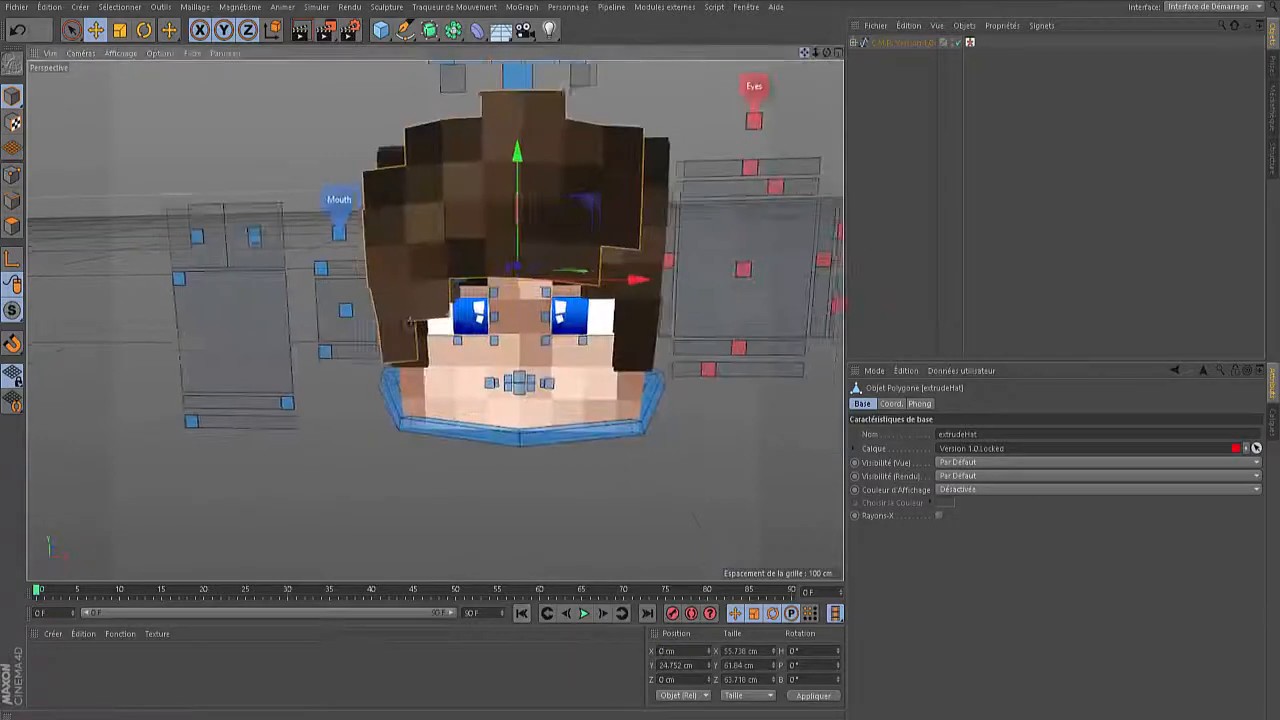
Seat the hat hair against the head by moving it about 2.2 cm back and 2.8 cm down, nudge it slightly further back, and deselect it
{"action": "middle_click_drag", "start_coordinate": [410, 322], "coordinate": [371, 363], "text": "alt"}
{"action": "left_click_drag", "start_coordinate": [429, 321], "coordinate": [435, 320], "text": "alt"}
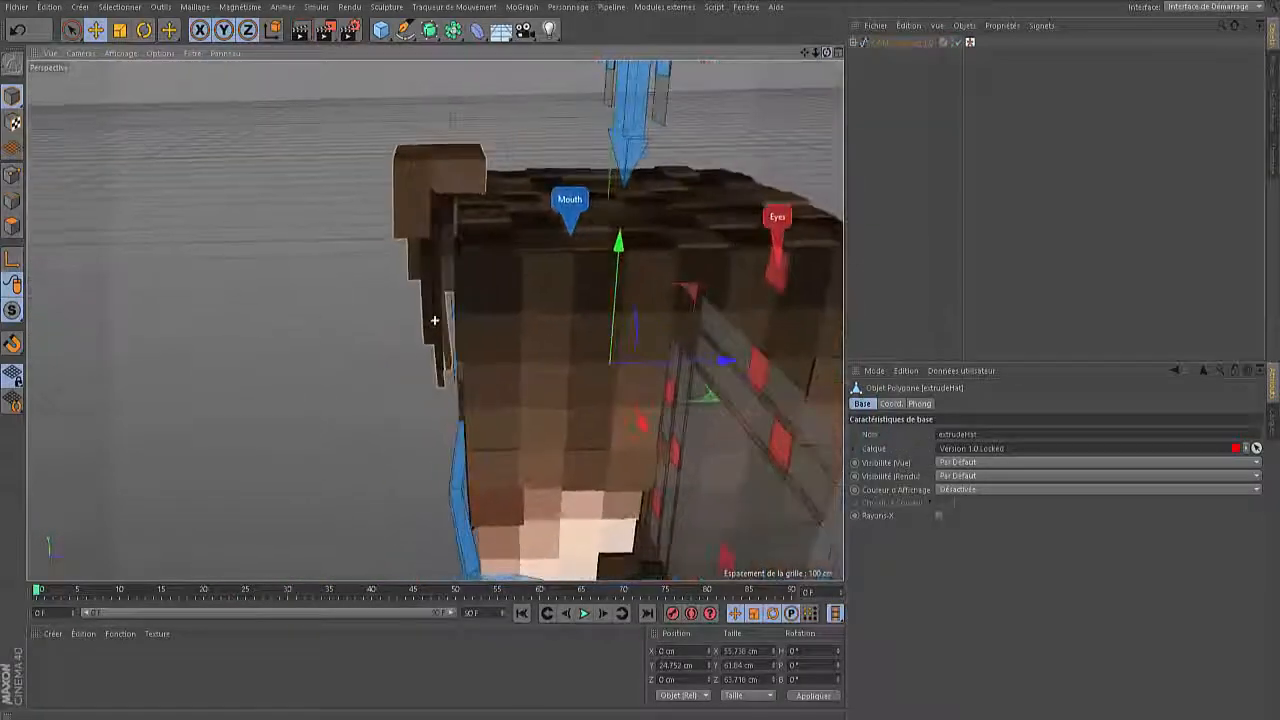
{"action": "left_click_drag", "start_coordinate": [727, 361], "coordinate": [740, 361]}
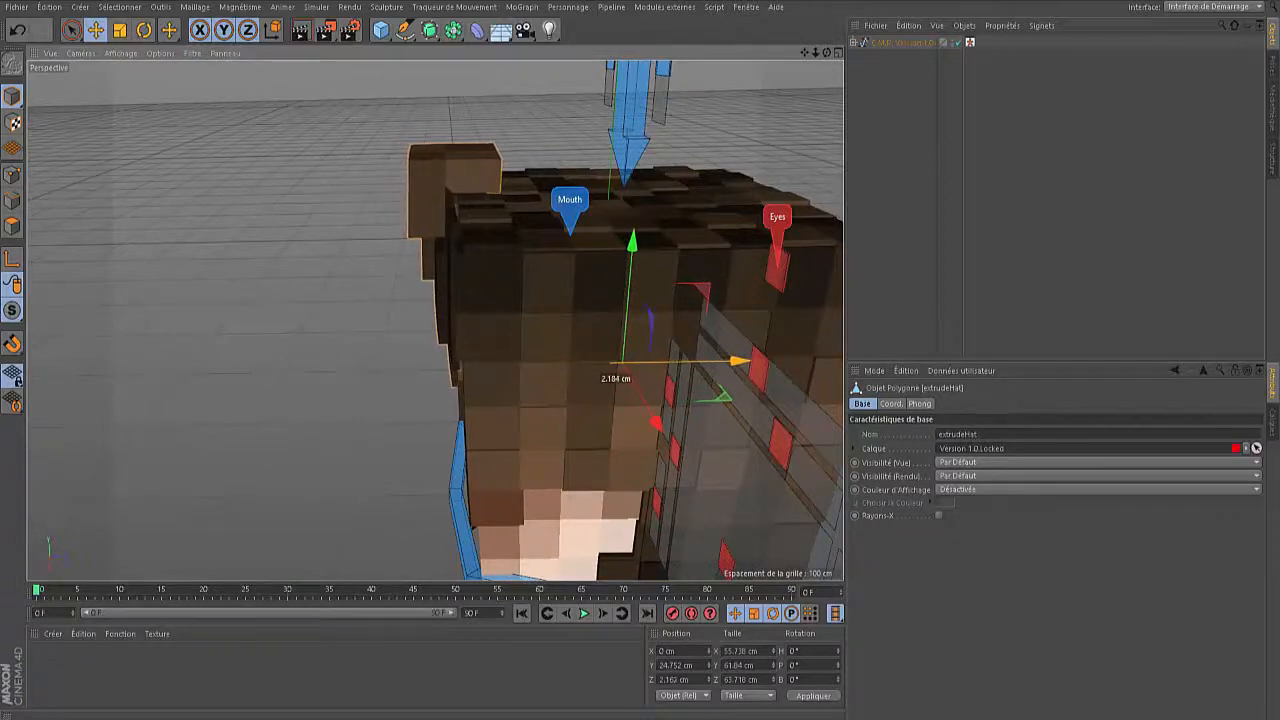
{"action": "left_click_drag", "start_coordinate": [633, 243], "coordinate": [631, 261]}
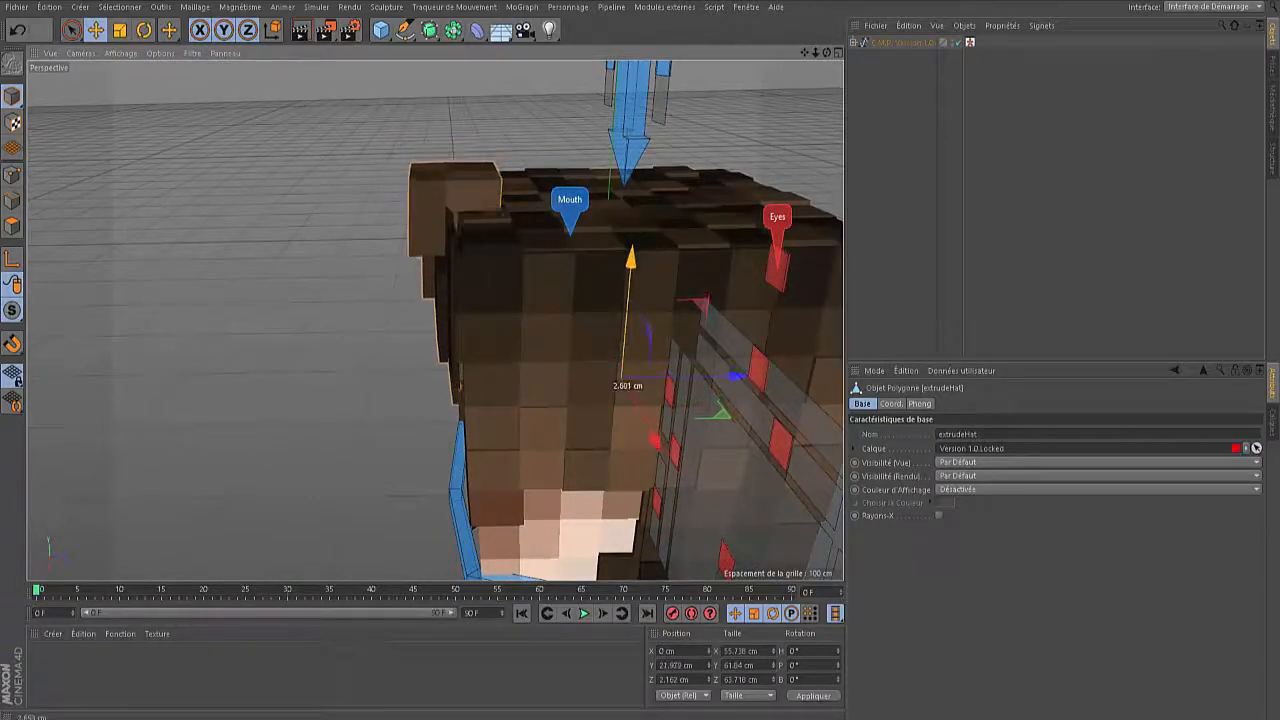
{"action": "mouse_move", "coordinate": [826, 52]}
{"action": "left_mouse_down"}
{"action": "mouse_move", "coordinate": [946, 72]}
{"action": "mouse_move", "coordinate": [1040, 4]}
{"action": "mouse_move", "coordinate": [1150, 62]}
{"action": "mouse_move", "coordinate": [1172, 92]}
{"action": "mouse_move", "coordinate": [1166, 160]}
{"action": "left_mouse_up"}
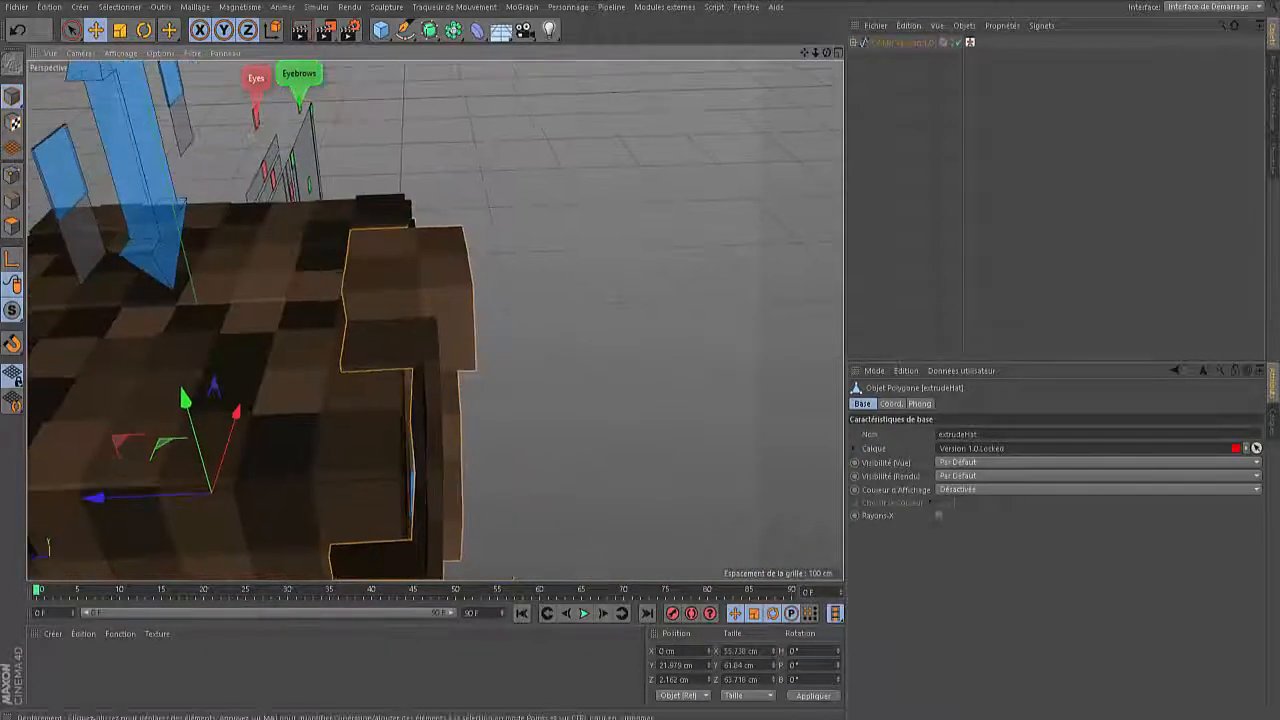
{"action": "left_click_drag", "start_coordinate": [96, 500], "coordinate": [86, 494]}
{"action": "left_click", "coordinate": [580, 360]}
Expand the rig's Mesh group in the object hierarchy and collapse its Head branch to list the body parts
{"action": "left_click_drag", "start_coordinate": [827, 52], "coordinate": [716, 25]}
{"action": "scroll", "coordinate": [716, 222], "scroll_direction": "down", "scroll_amount": 3}
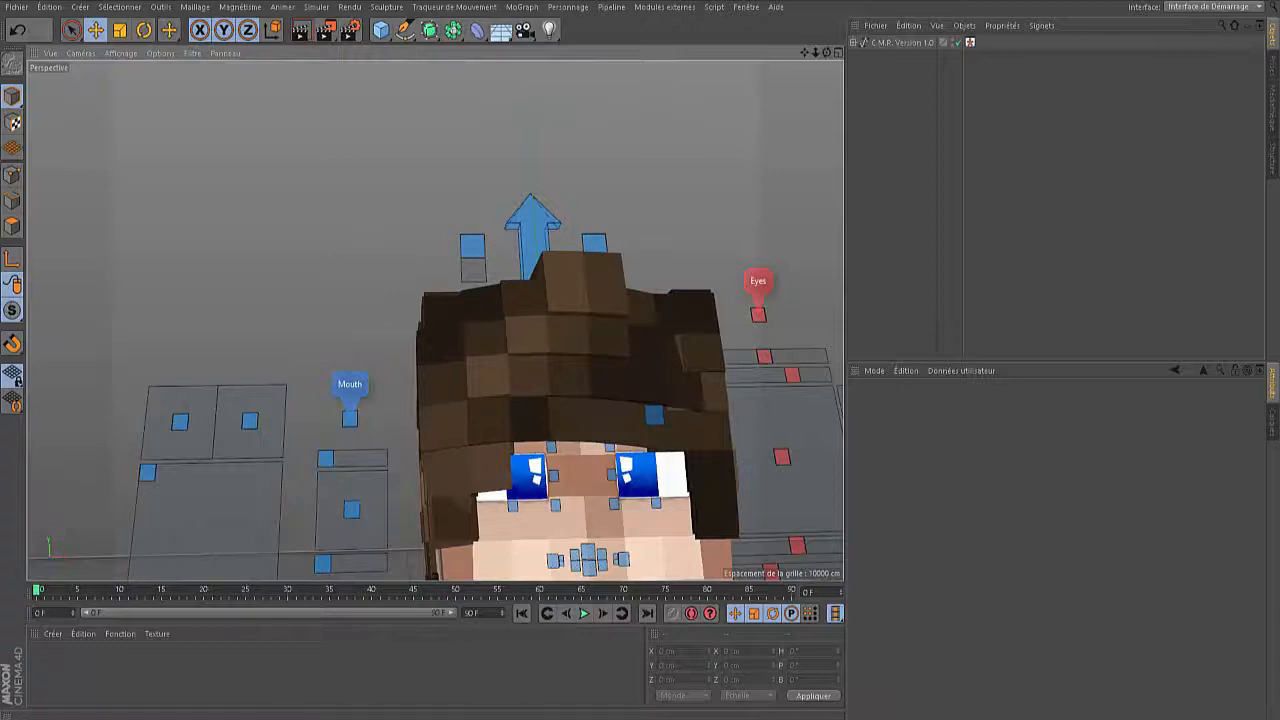
{"action": "left_click_drag", "start_coordinate": [804, 52], "coordinate": [664, 11]}
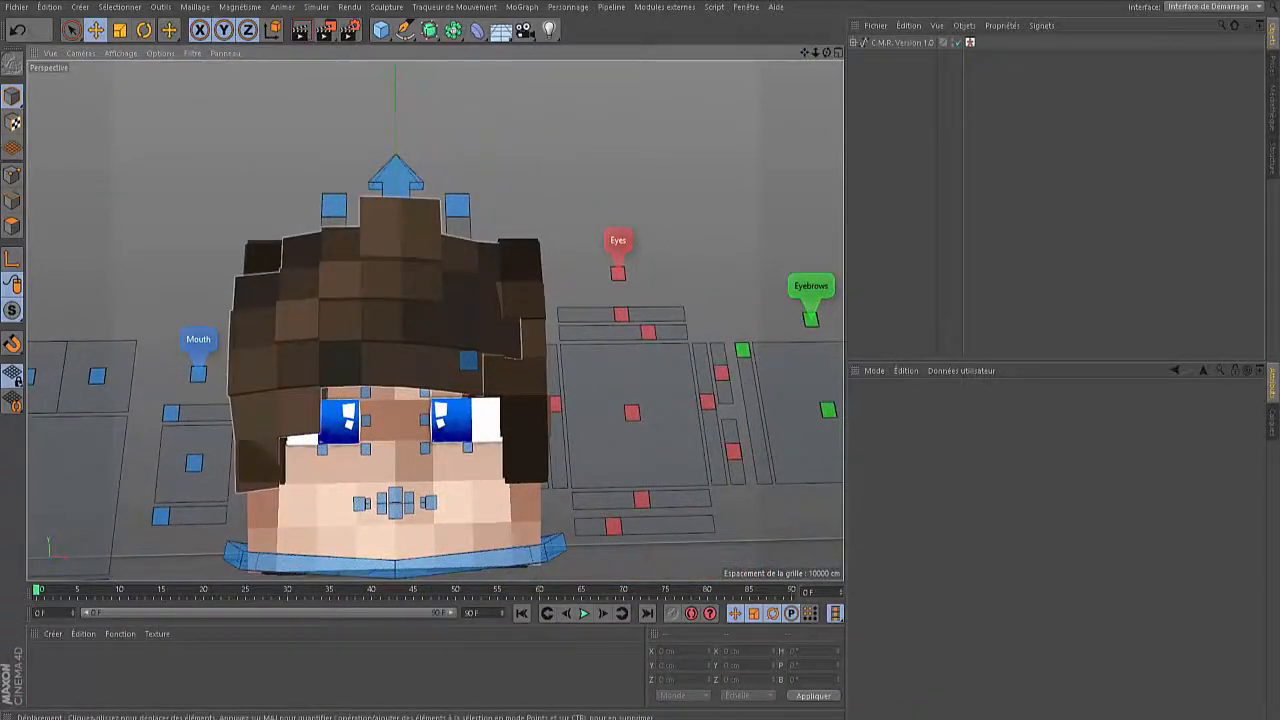
{"action": "scroll", "coordinate": [560, 345], "scroll_direction": "down", "scroll_amount": 6}
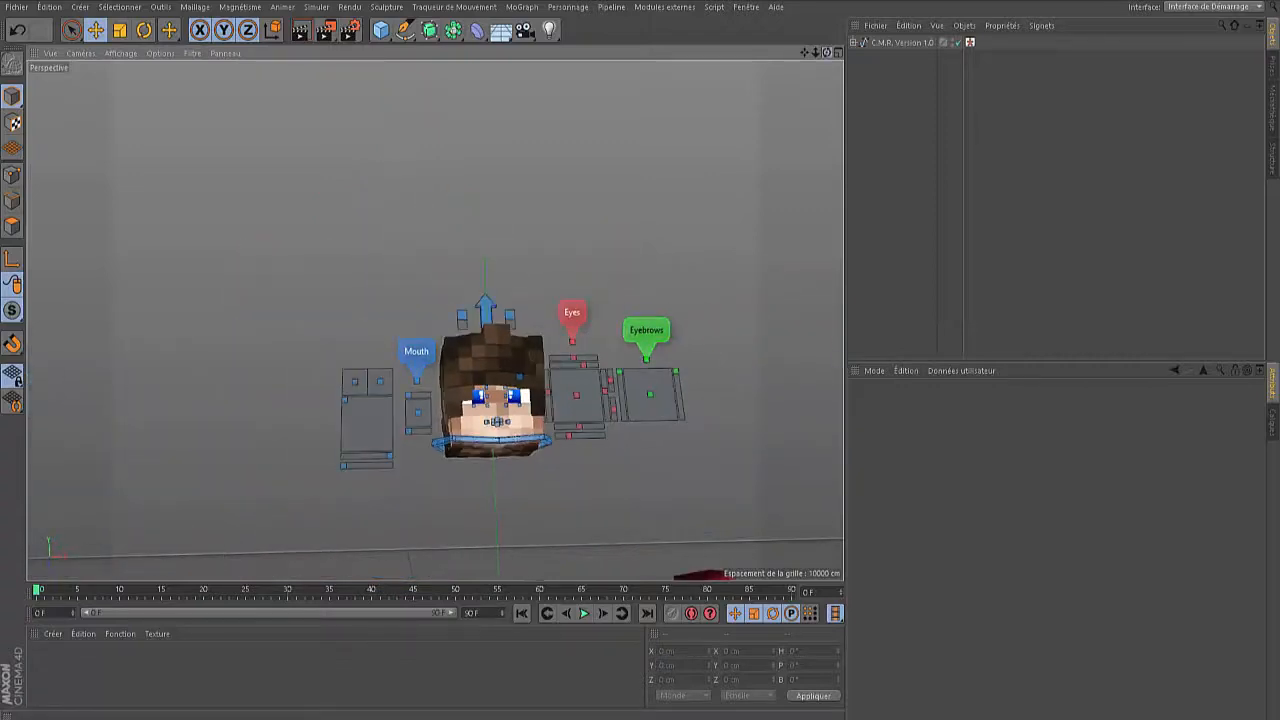
{"action": "left_click_drag", "start_coordinate": [435, 320], "coordinate": [435, 356], "text": "alt"}
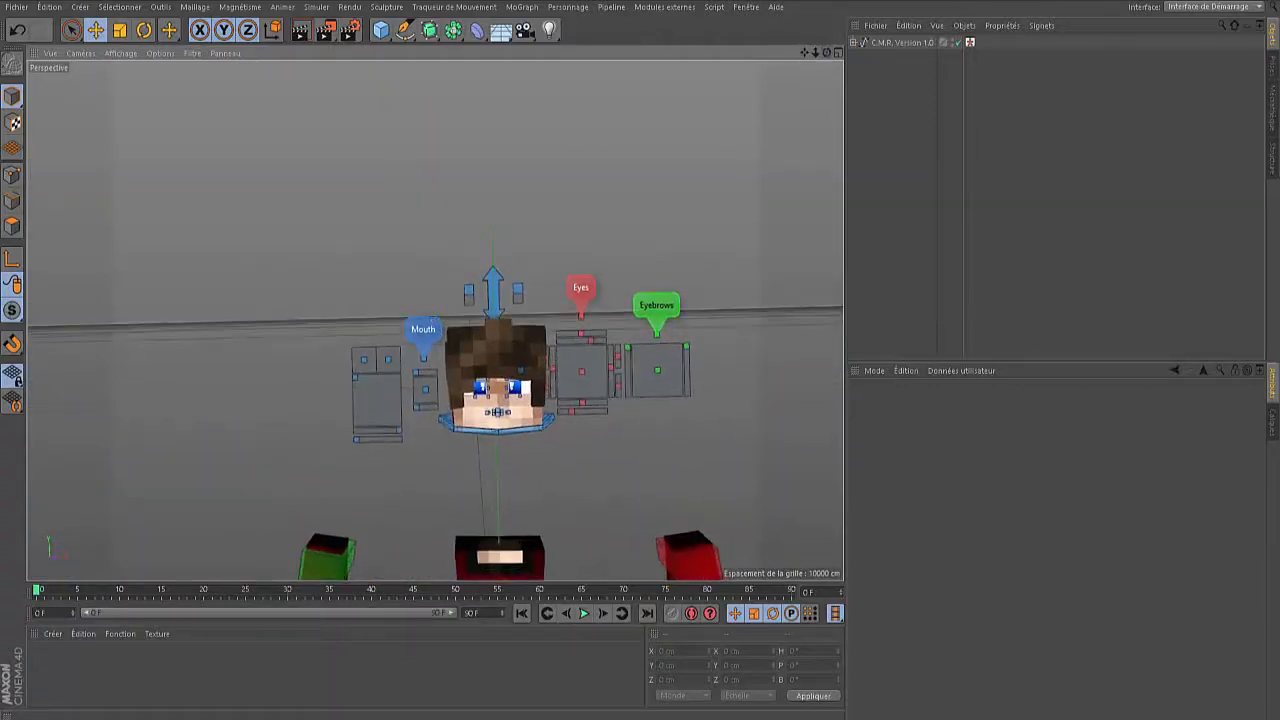
{"action": "middle_click_drag", "start_coordinate": [435, 320], "coordinate": [451, 378], "text": "alt"}
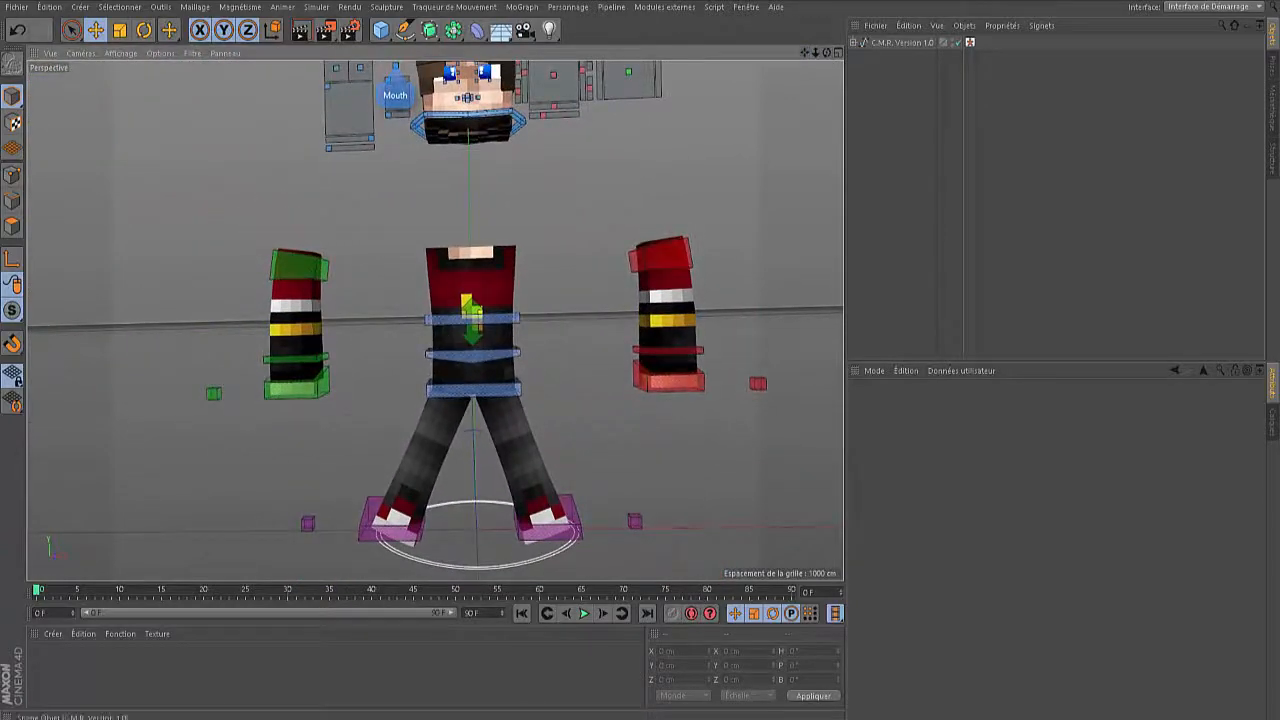
{"action": "left_click", "coordinate": [853, 43]}
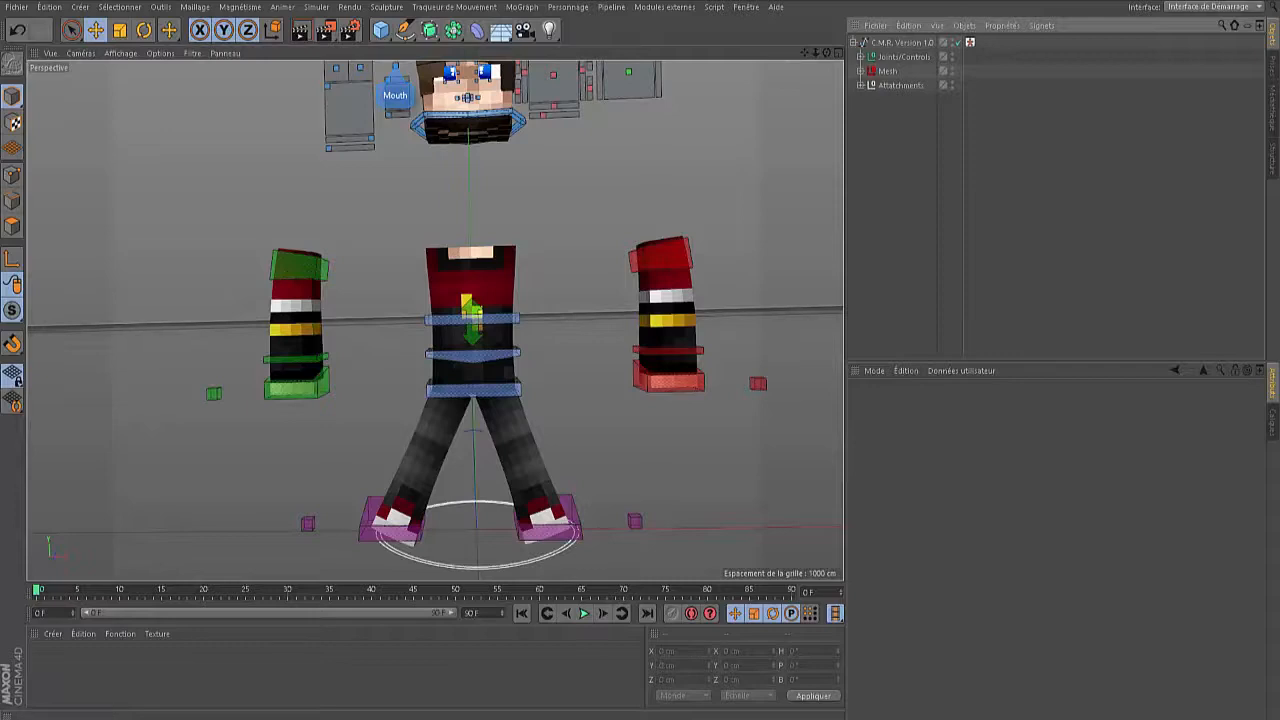
{"action": "left_click", "coordinate": [860, 71]}
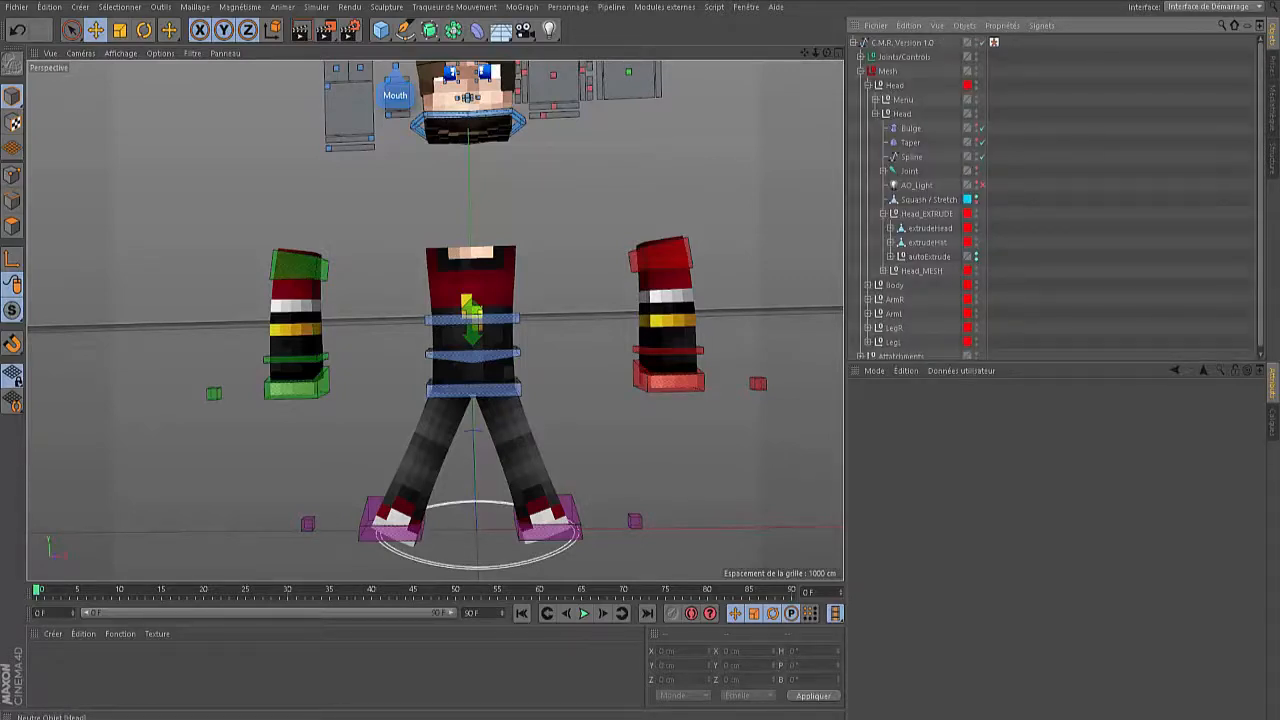
{"action": "left_click", "coordinate": [868, 85]}
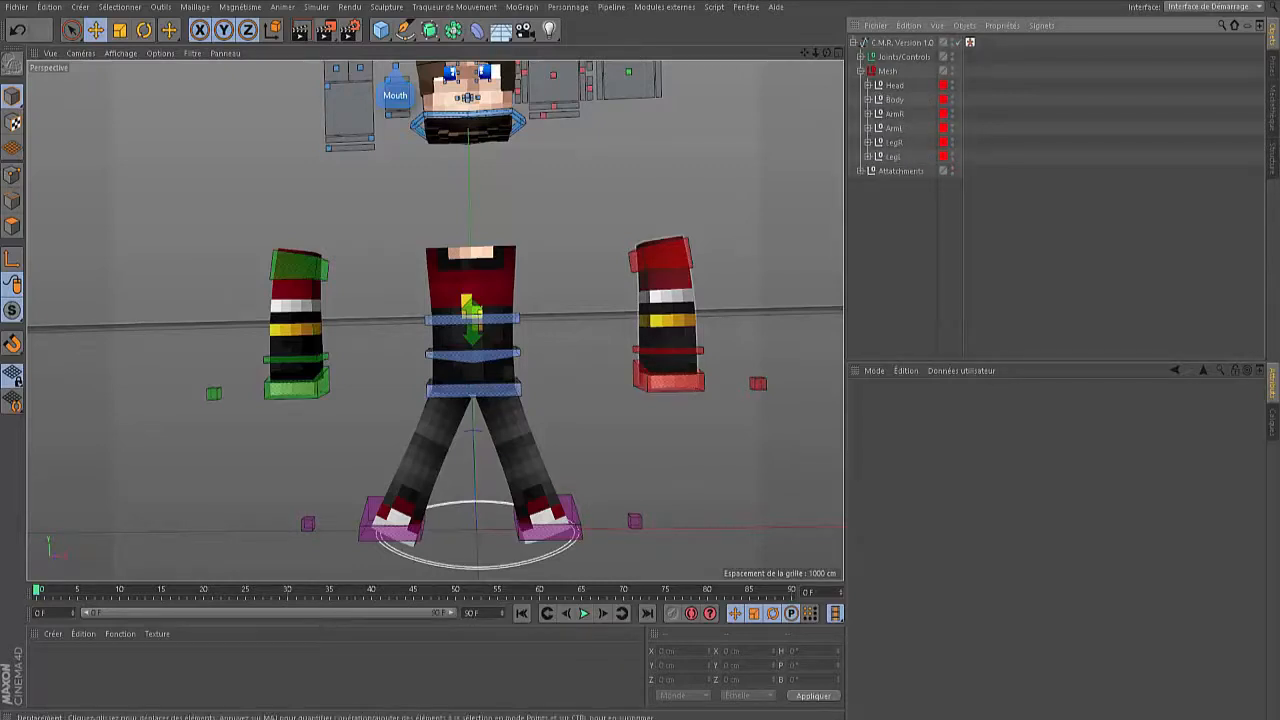
Select both arm meshes and expand ArmR and ArmL to include the polygon objects meshArmR and meshArmL in the selection
{"action": "left_click", "coordinate": [667, 316]}
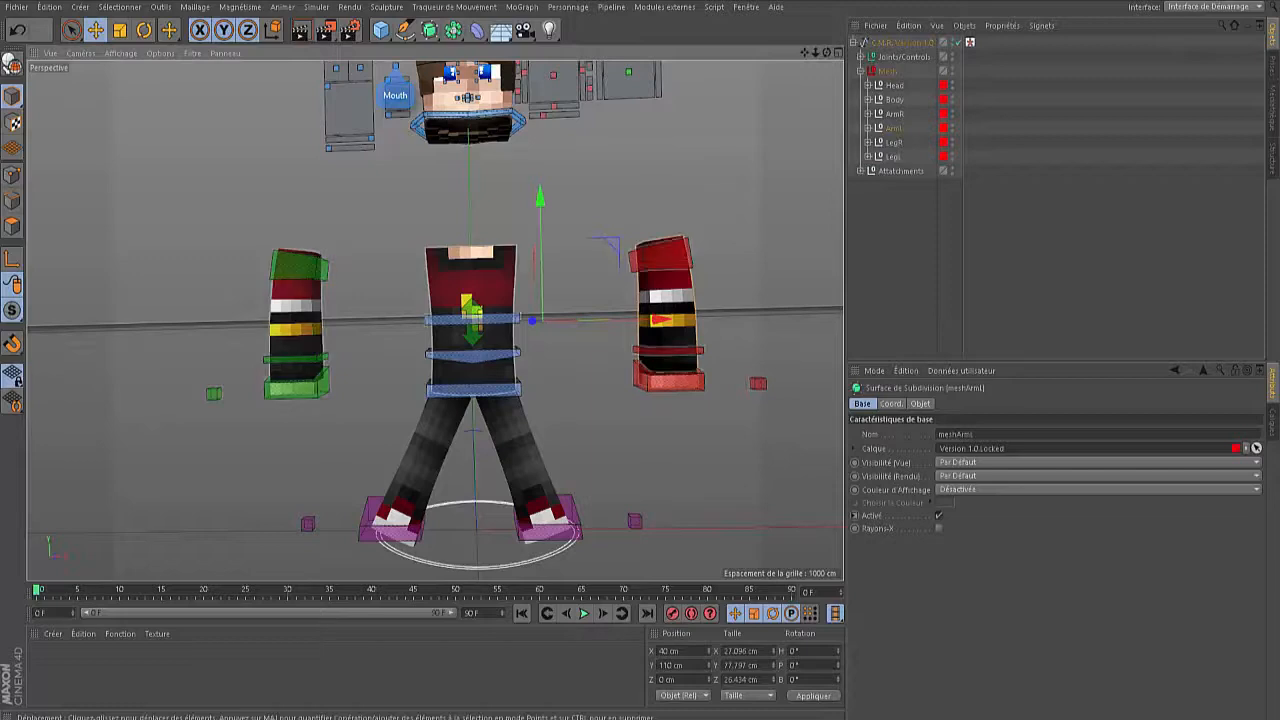
{"action": "left_click", "coordinate": [297, 345], "text": "shift"}
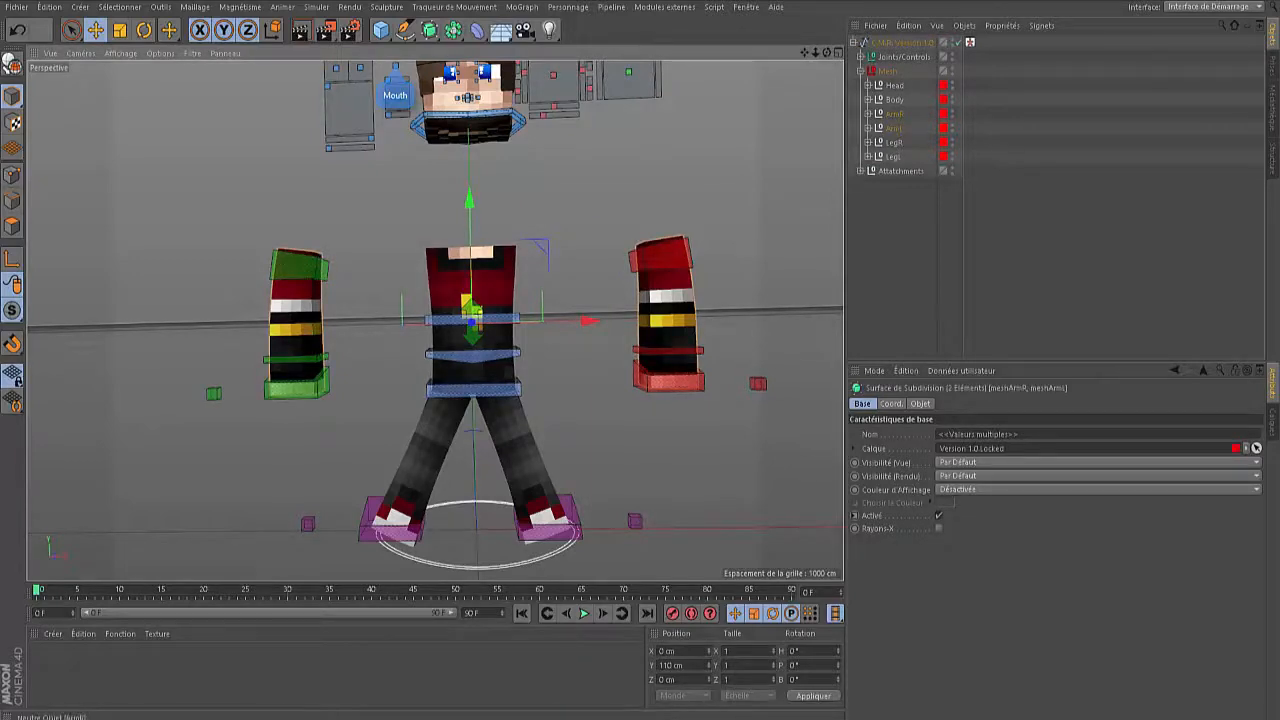
{"action": "left_click", "coordinate": [868, 114]}
{"action": "left_click", "coordinate": [868, 171]}
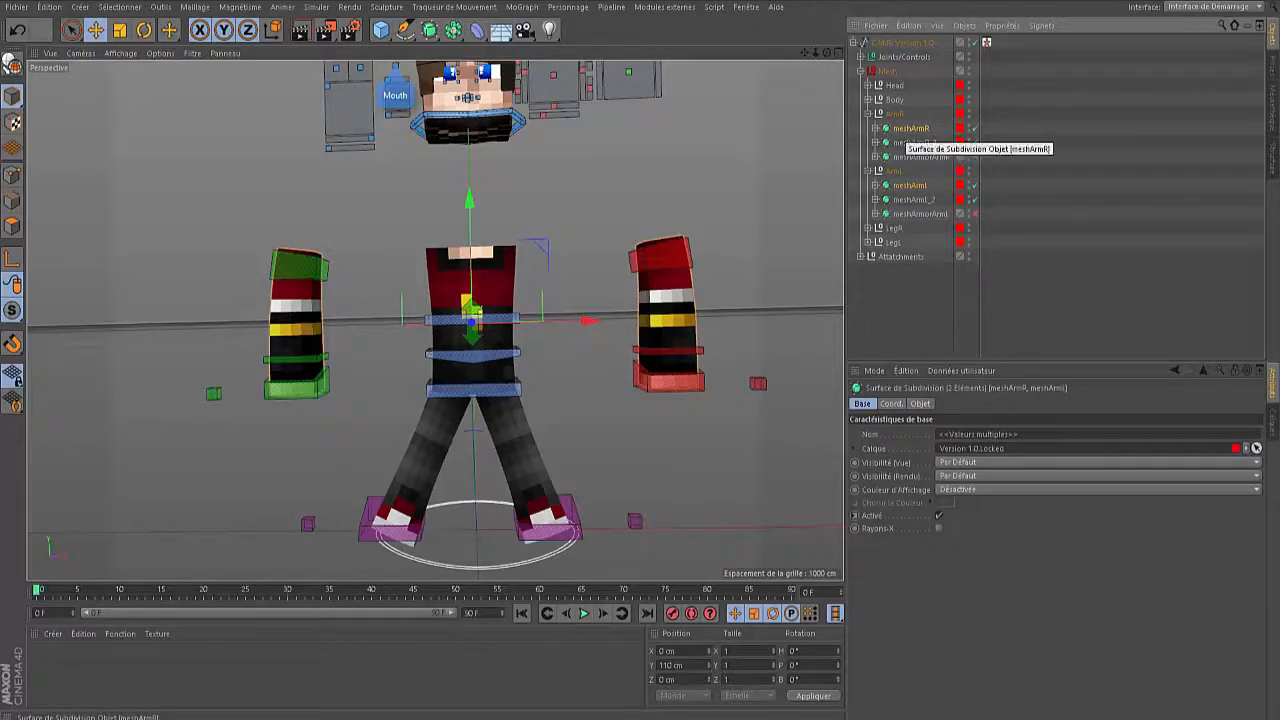
{"action": "left_click", "coordinate": [875, 128]}
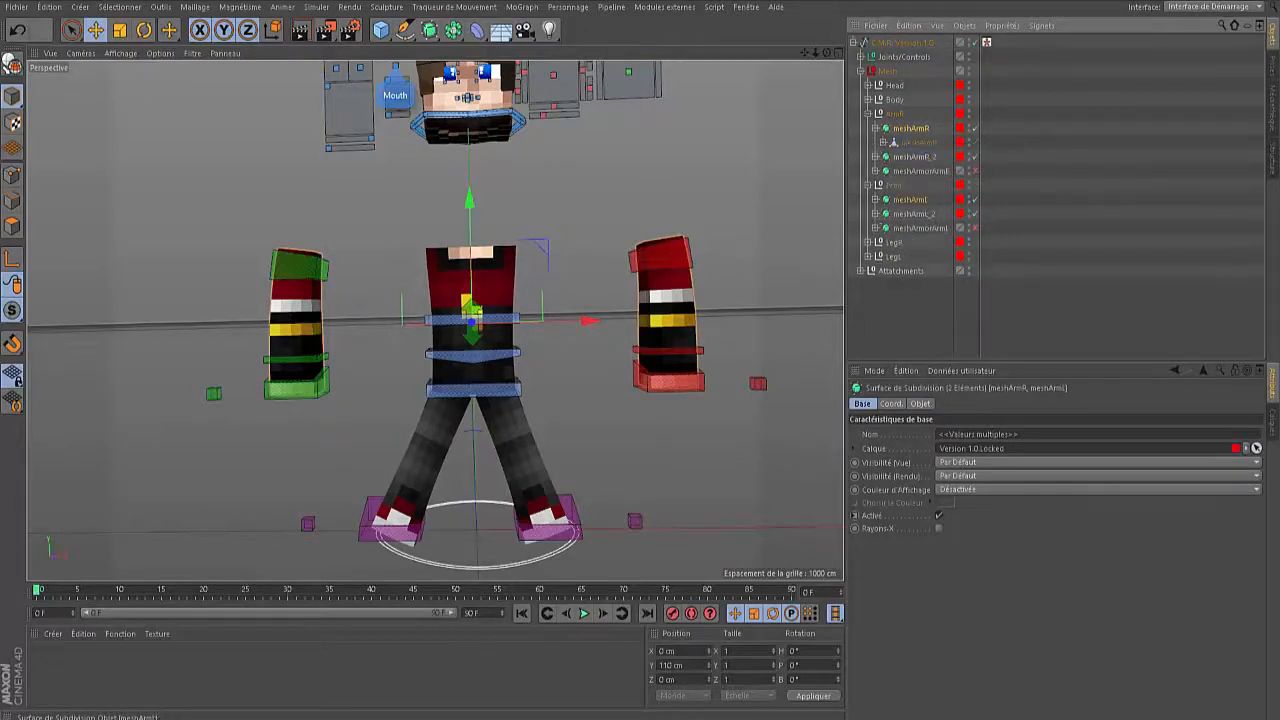
{"action": "left_click", "coordinate": [875, 199]}
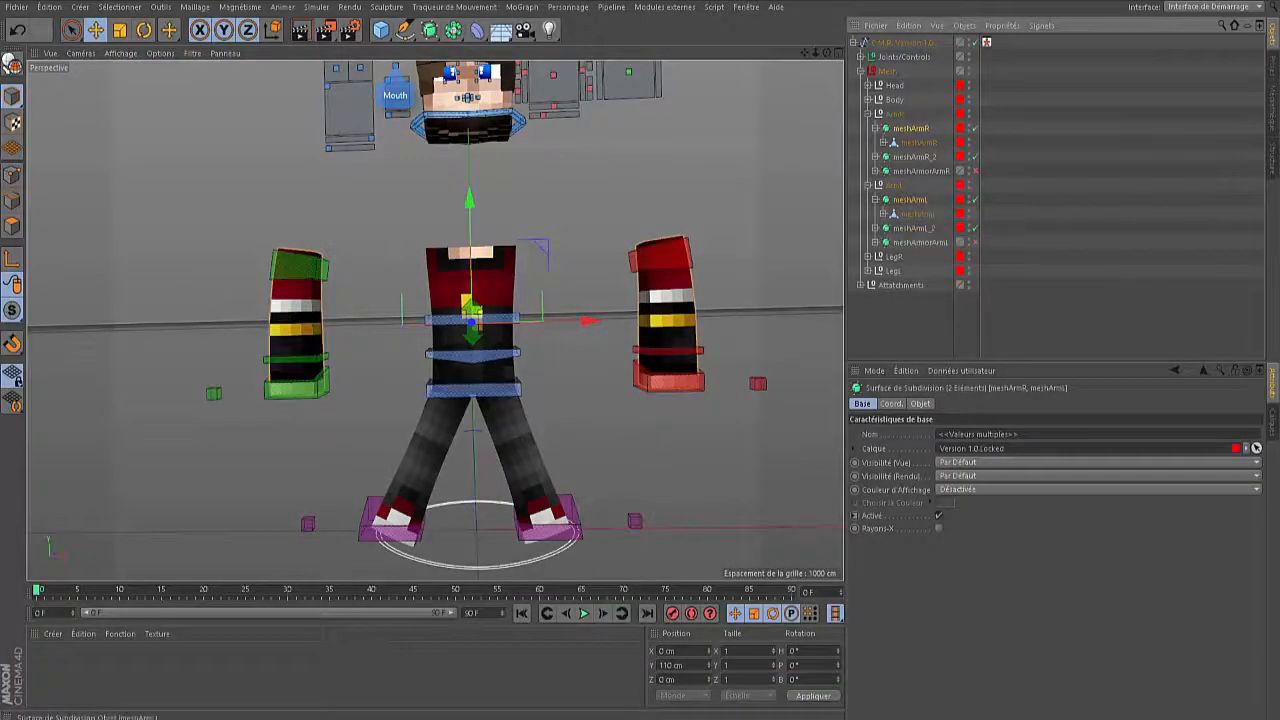
{"action": "left_click", "coordinate": [911, 142], "text": "shift"}
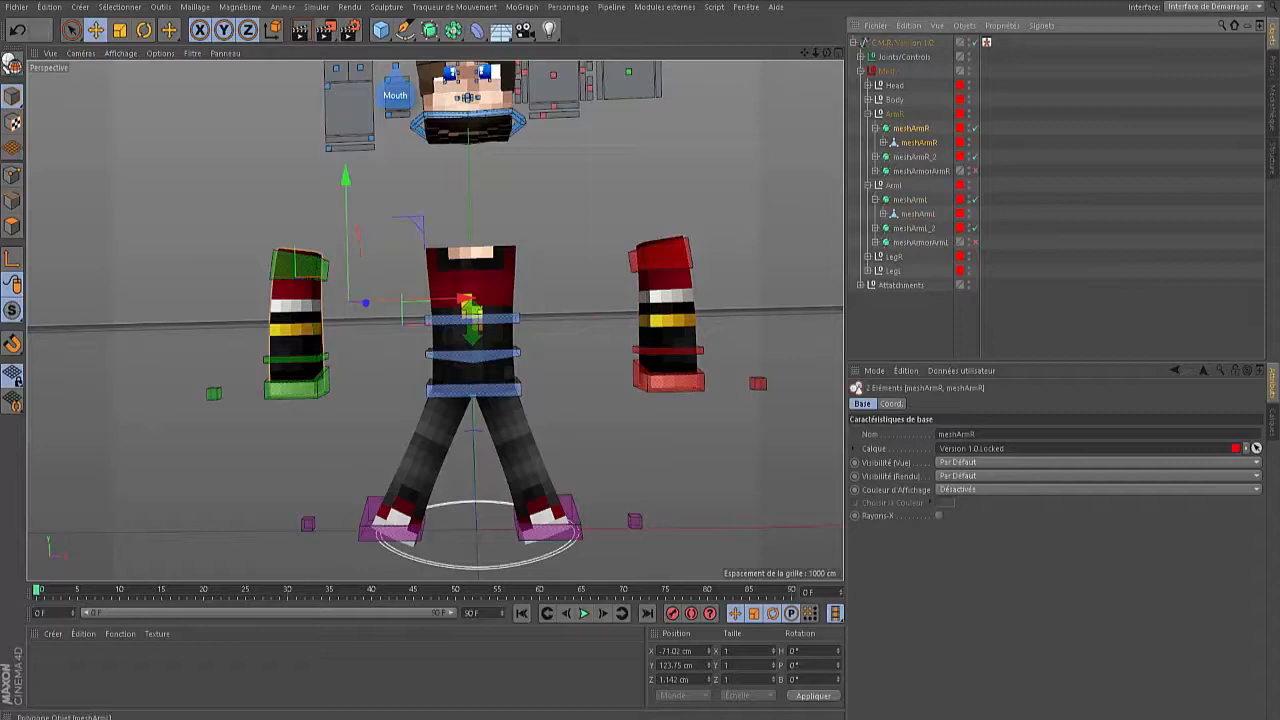
{"action": "left_click", "coordinate": [918, 214], "text": "shift"}
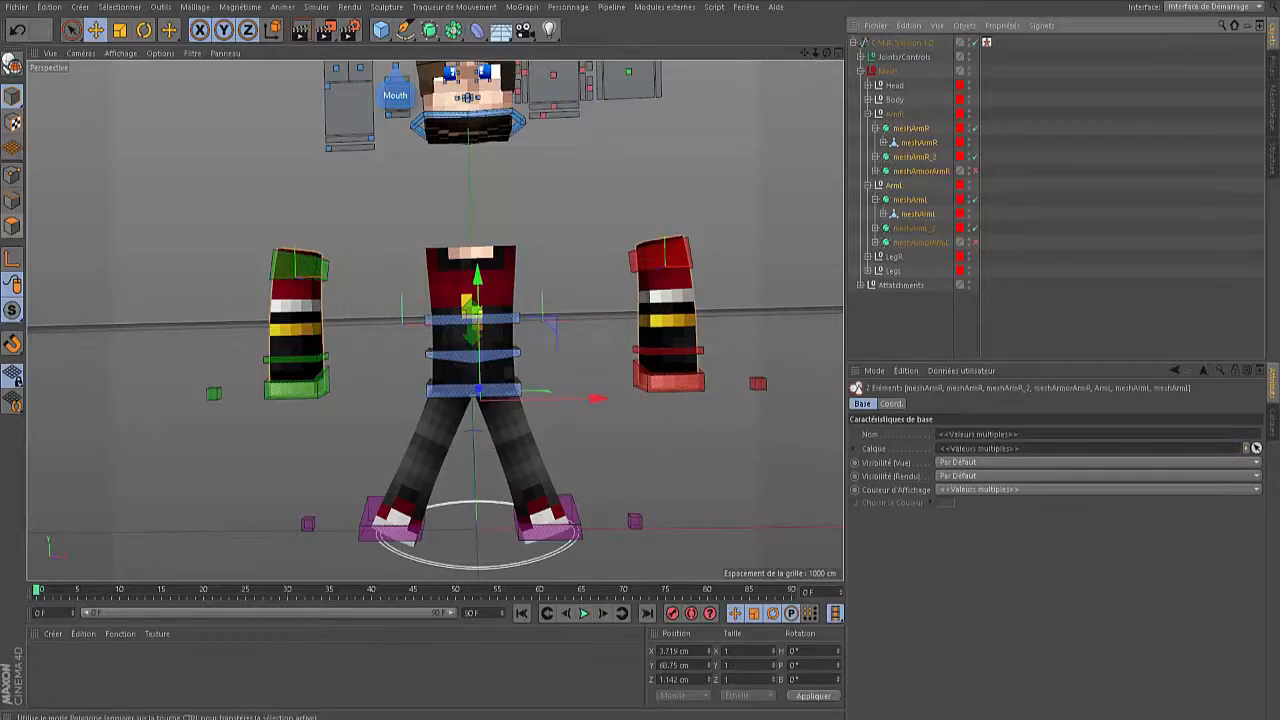
Loop-select the polygon rings of the white and yellow stripes on both arms in polygon mode
{"action": "left_click", "coordinate": [12, 226]}
{"action": "scroll", "coordinate": [280, 368], "scroll_direction": "up", "scroll_amount": 7}
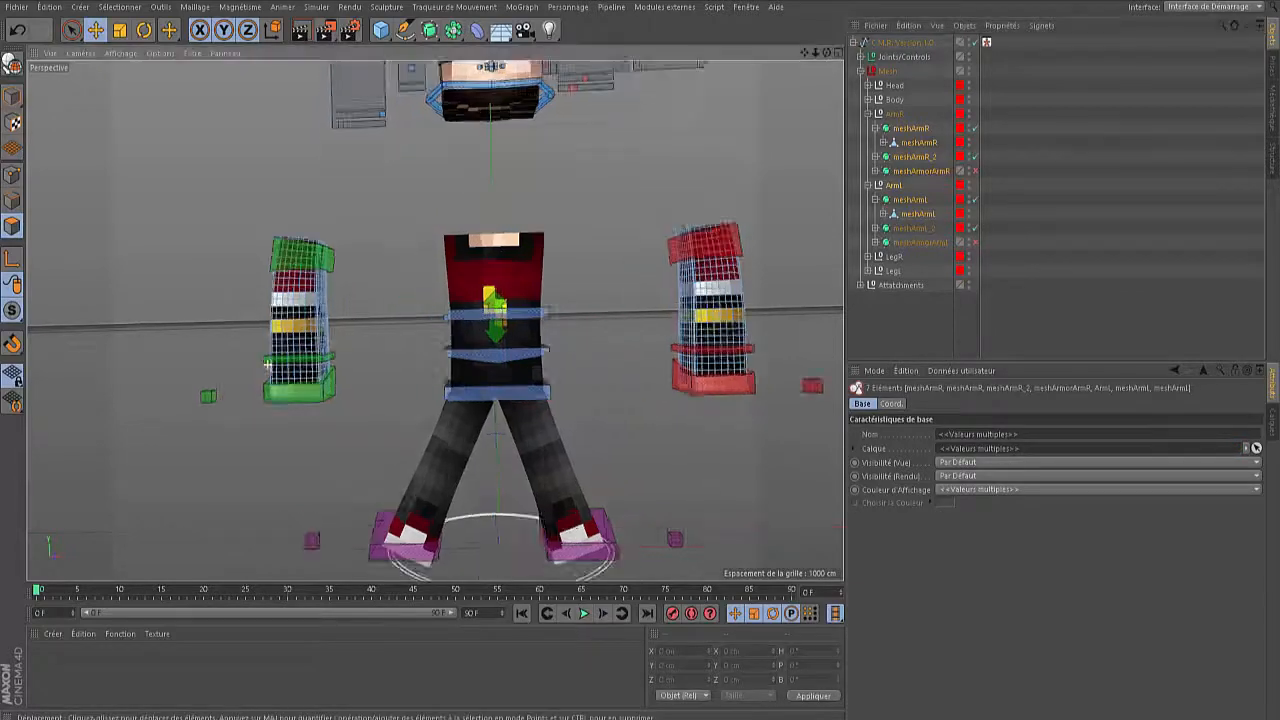
{"action": "scroll", "coordinate": [740, 337], "scroll_direction": "down", "scroll_amount": 3}
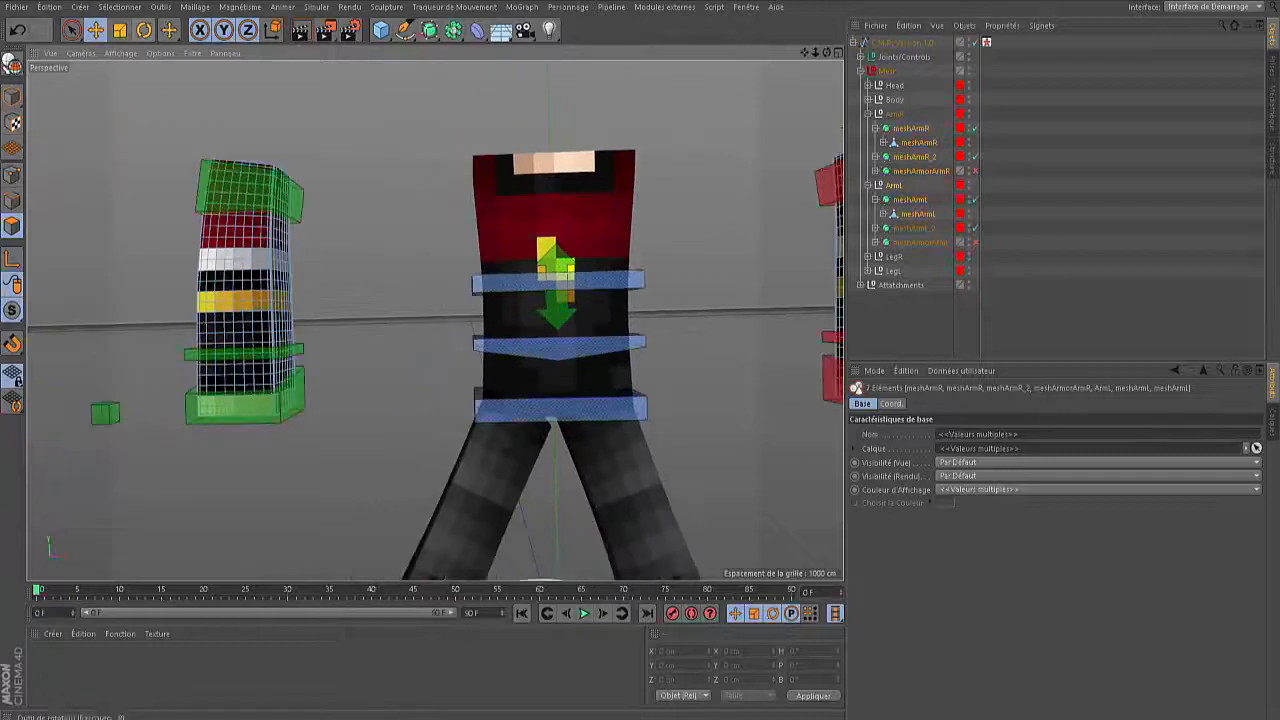
{"action": "key", "text": "u"}
{"action": "key", "text": "l"}
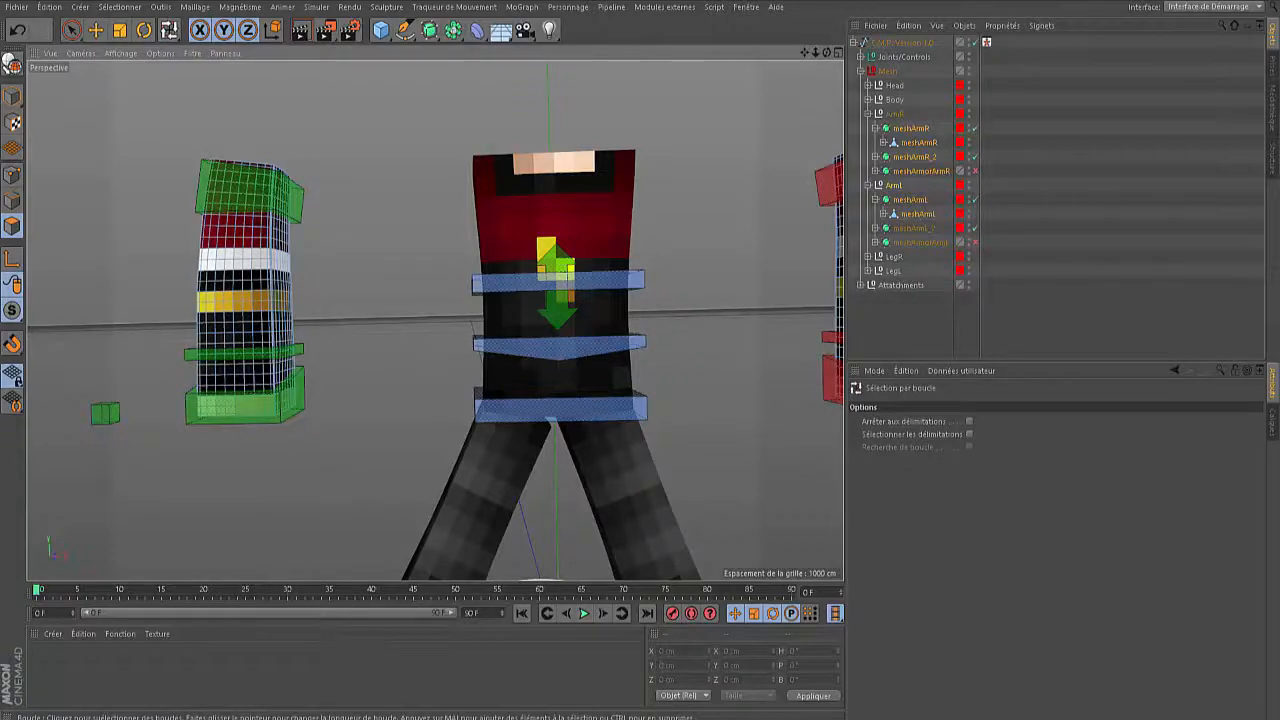
{"action": "scroll", "coordinate": [240, 266], "scroll_direction": "up", "scroll_amount": 4}
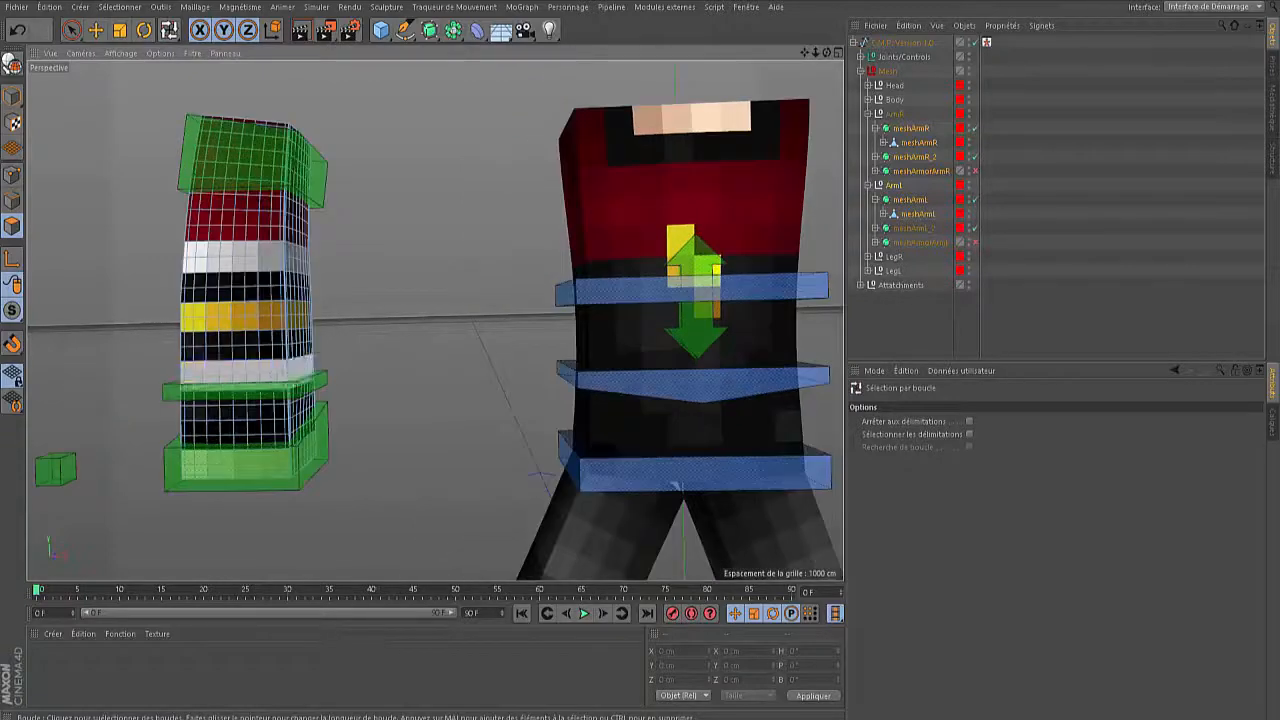
{"action": "left_click", "coordinate": [240, 257]}
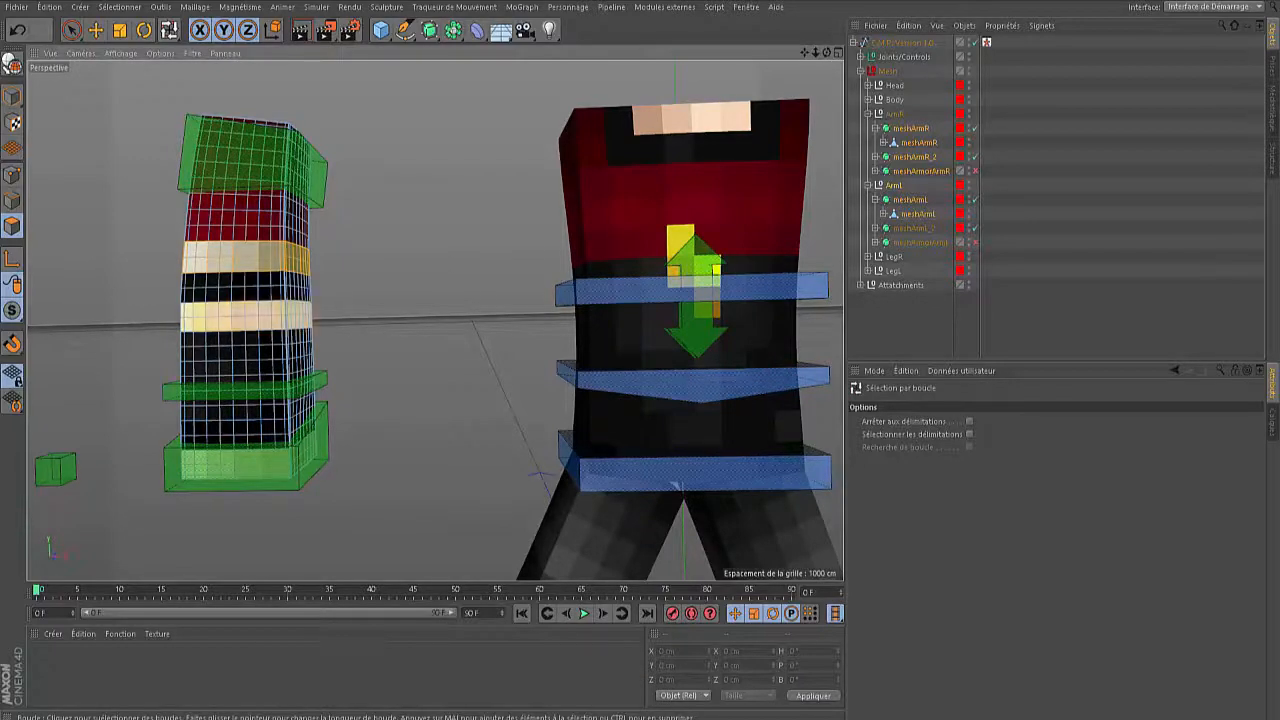
{"action": "left_click", "coordinate": [245, 317], "text": "shift"}
{"action": "middle_click_drag", "start_coordinate": [472, 318], "coordinate": [80, 354], "text": "alt"}
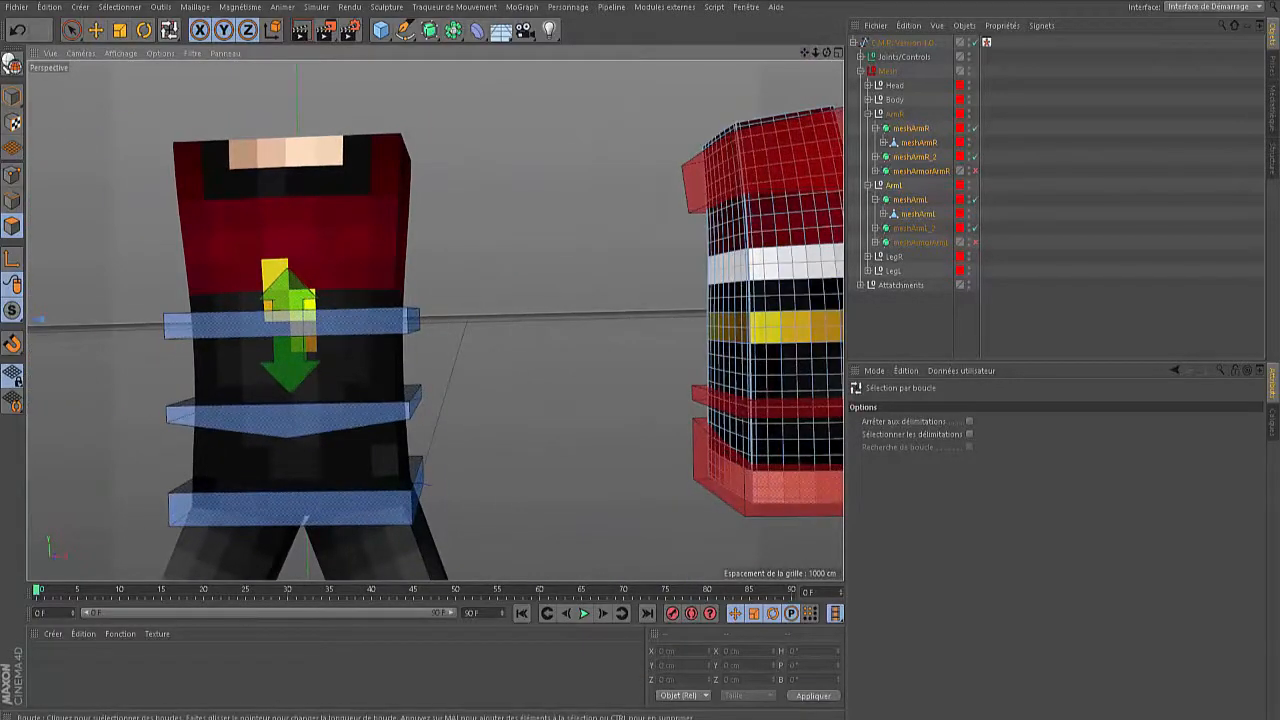
{"action": "scroll", "coordinate": [640, 434], "scroll_direction": "down", "scroll_amount": 5}
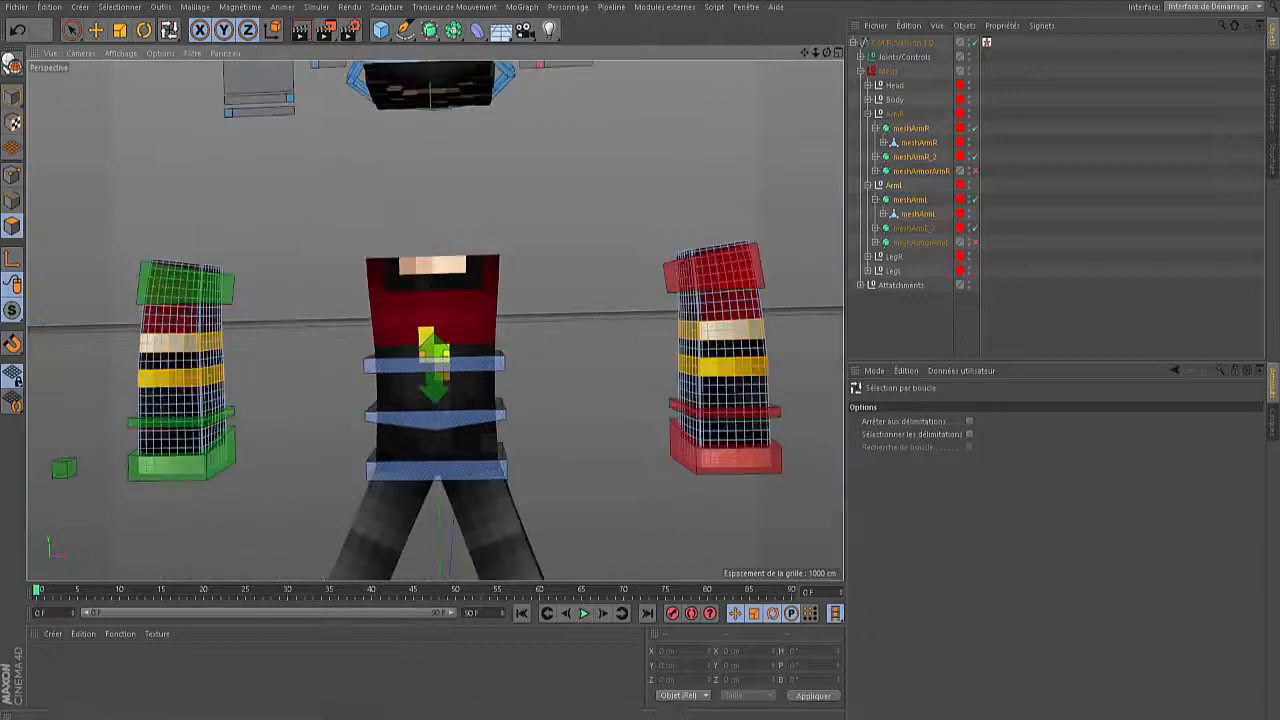
{"action": "scroll", "coordinate": [487, 370], "scroll_direction": "up", "scroll_amount": 2}
Extrude the selected white and yellow stripe rings on both arms with a 2 cm offset, keeping groups preserved
{"action": "key", "text": "d"}
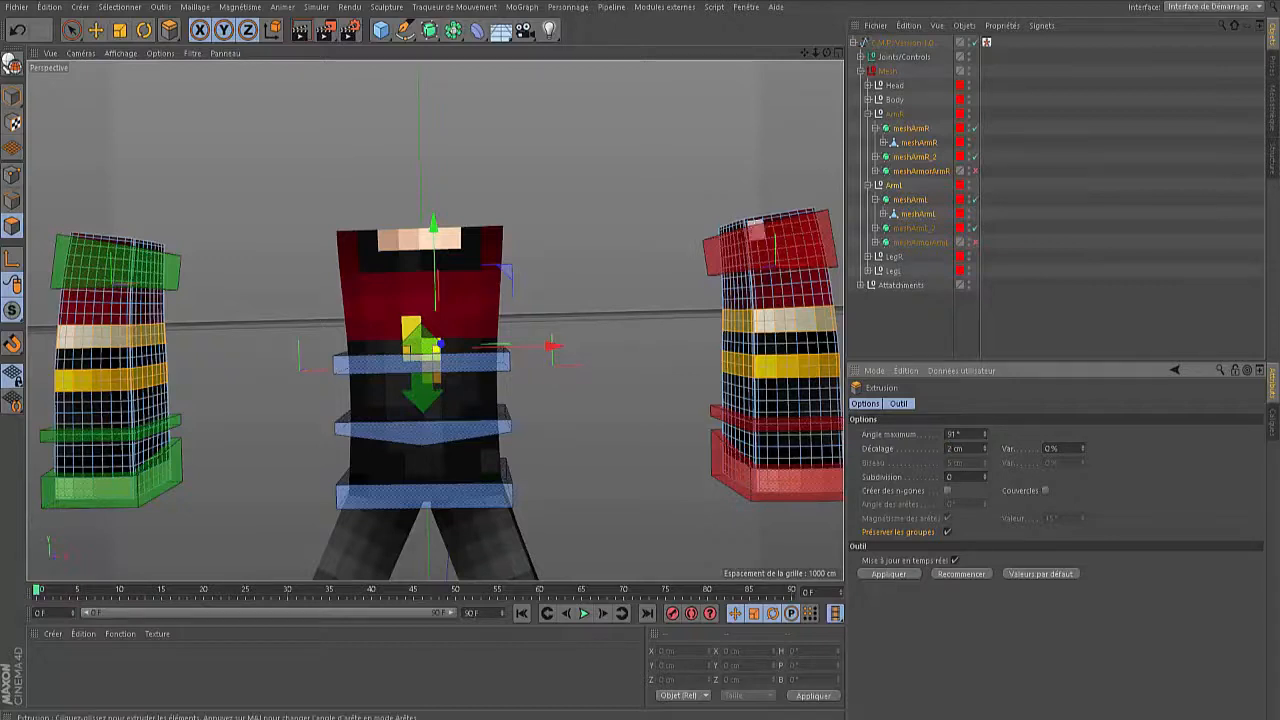
{"action": "left_click", "coordinate": [951, 448]}
{"action": "left_click", "coordinate": [888, 574]}
{"action": "scroll", "coordinate": [346, 278], "scroll_direction": "up", "scroll_amount": 4}
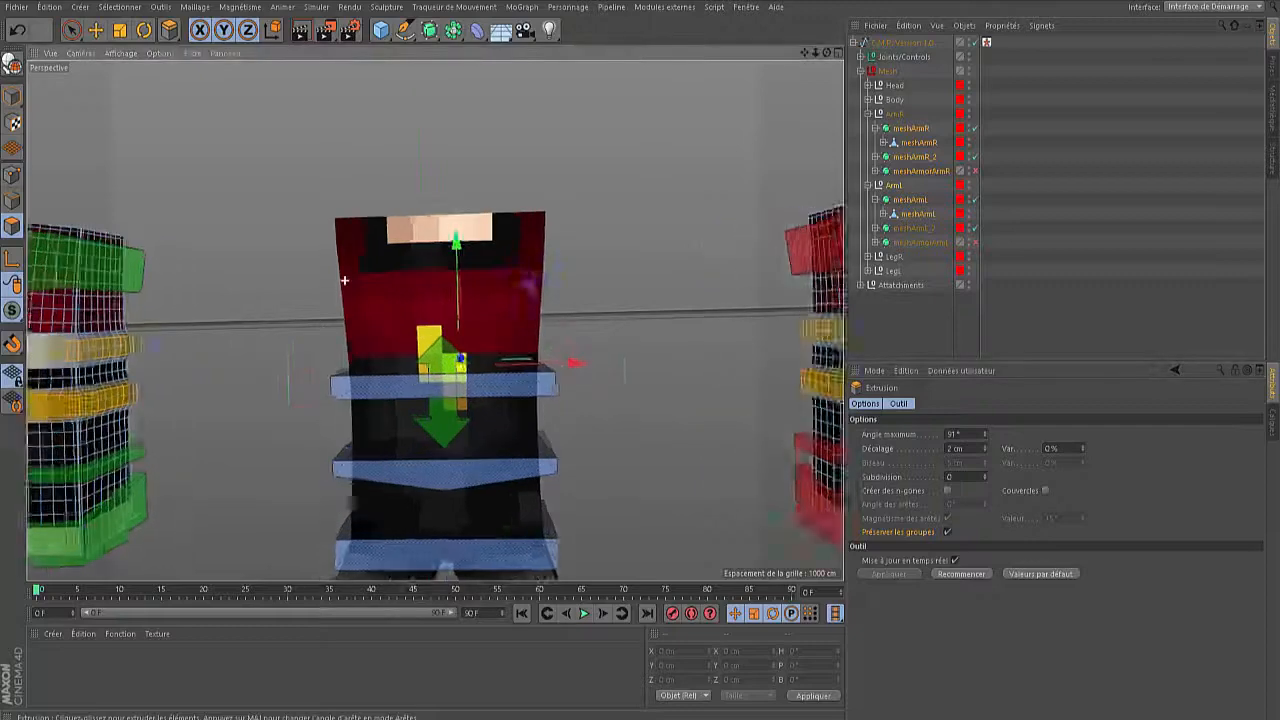
{"action": "left_click_drag", "start_coordinate": [435, 320], "coordinate": [435, 320], "text": "alt"}
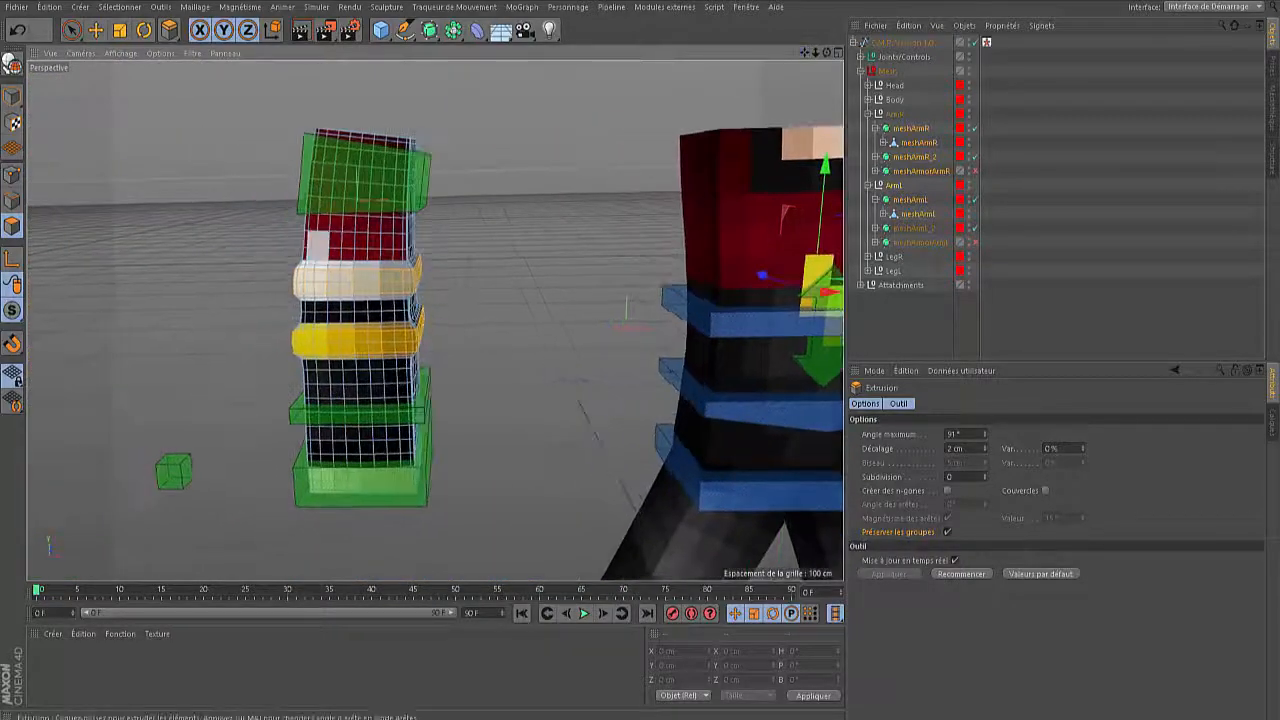
{"action": "scroll", "coordinate": [319, 258], "scroll_direction": "up", "scroll_amount": 5}
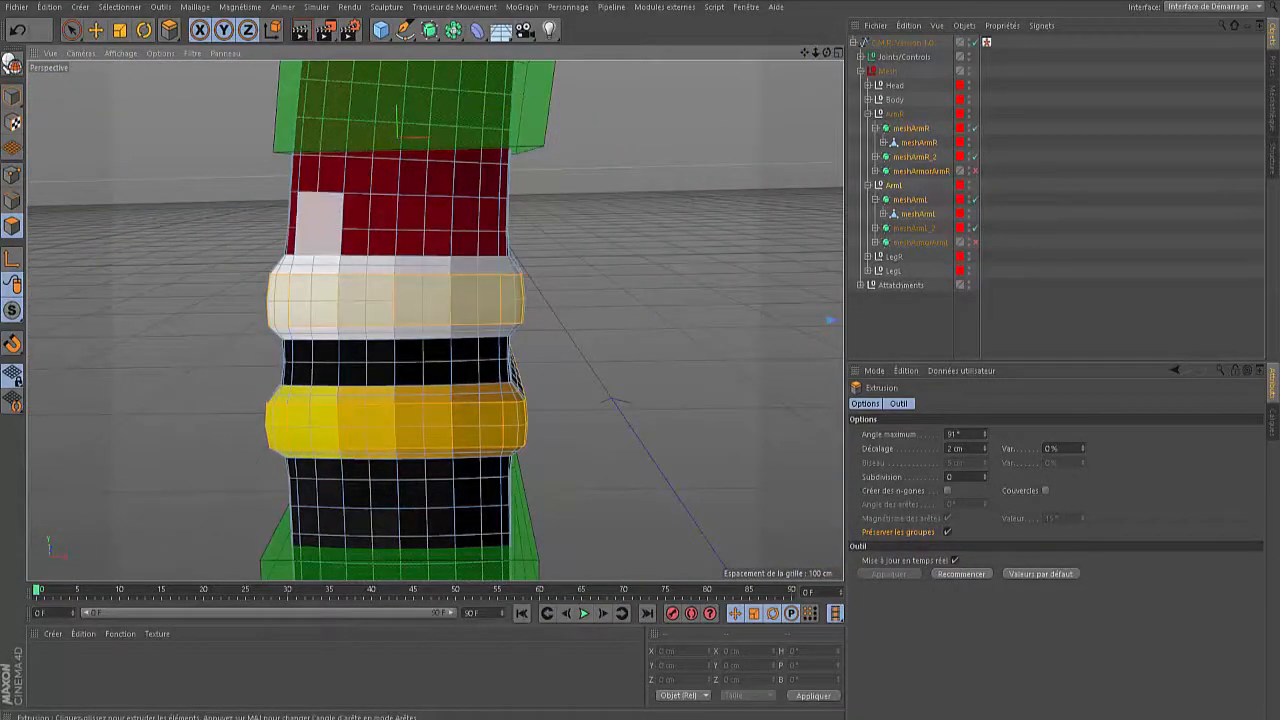
Select all polygons of both arm meshes
{"action": "scroll", "coordinate": [370, 300], "scroll_direction": "down", "scroll_amount": 2}
{"action": "scroll", "coordinate": [370, 300], "scroll_direction": "down", "scroll_amount": 3}
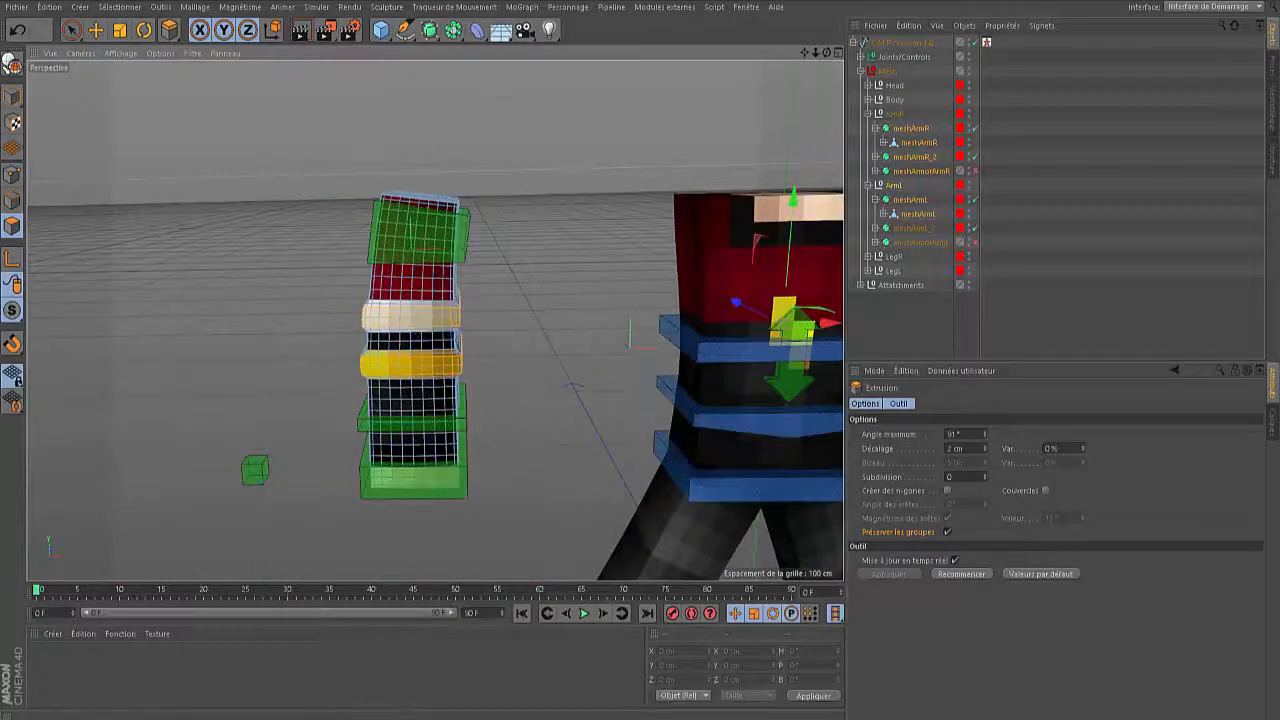
{"action": "middle_click_drag", "start_coordinate": [700, 330], "coordinate": [340, 312], "text": "alt"}
{"action": "left_click_drag", "start_coordinate": [435, 320], "coordinate": [405, 320], "text": "alt"}
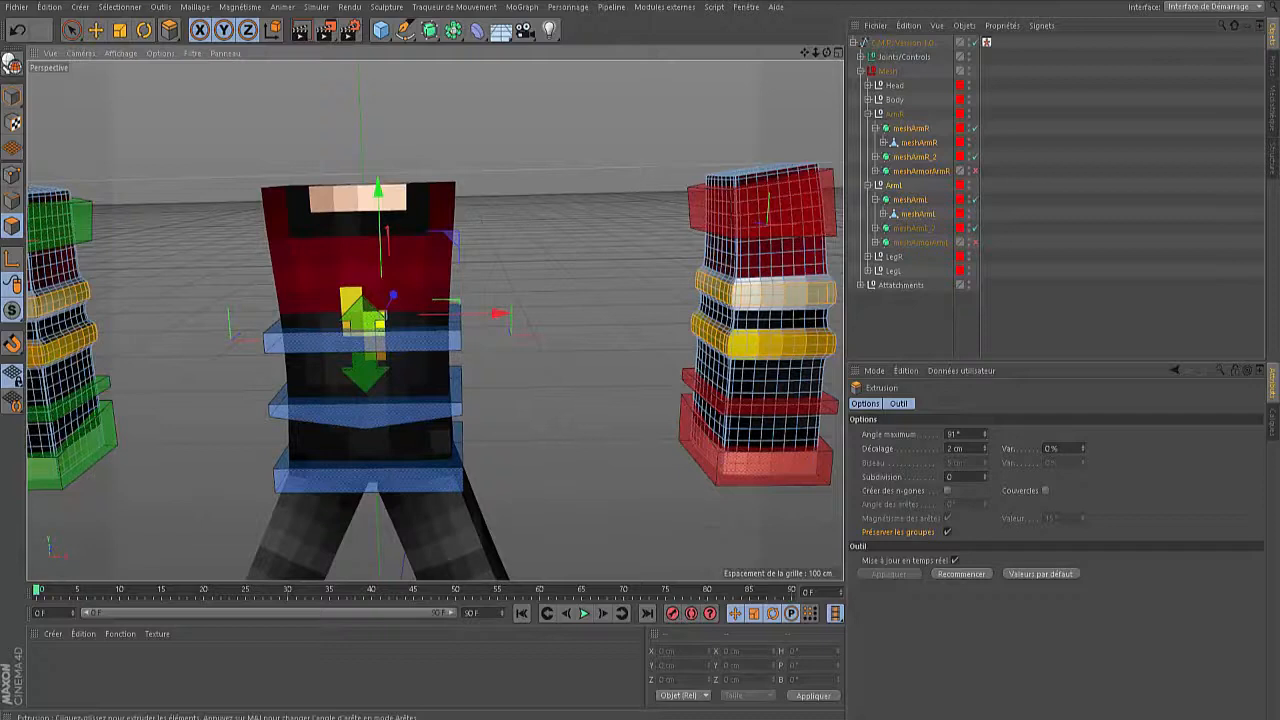
{"action": "key", "text": "ctrl+a"}
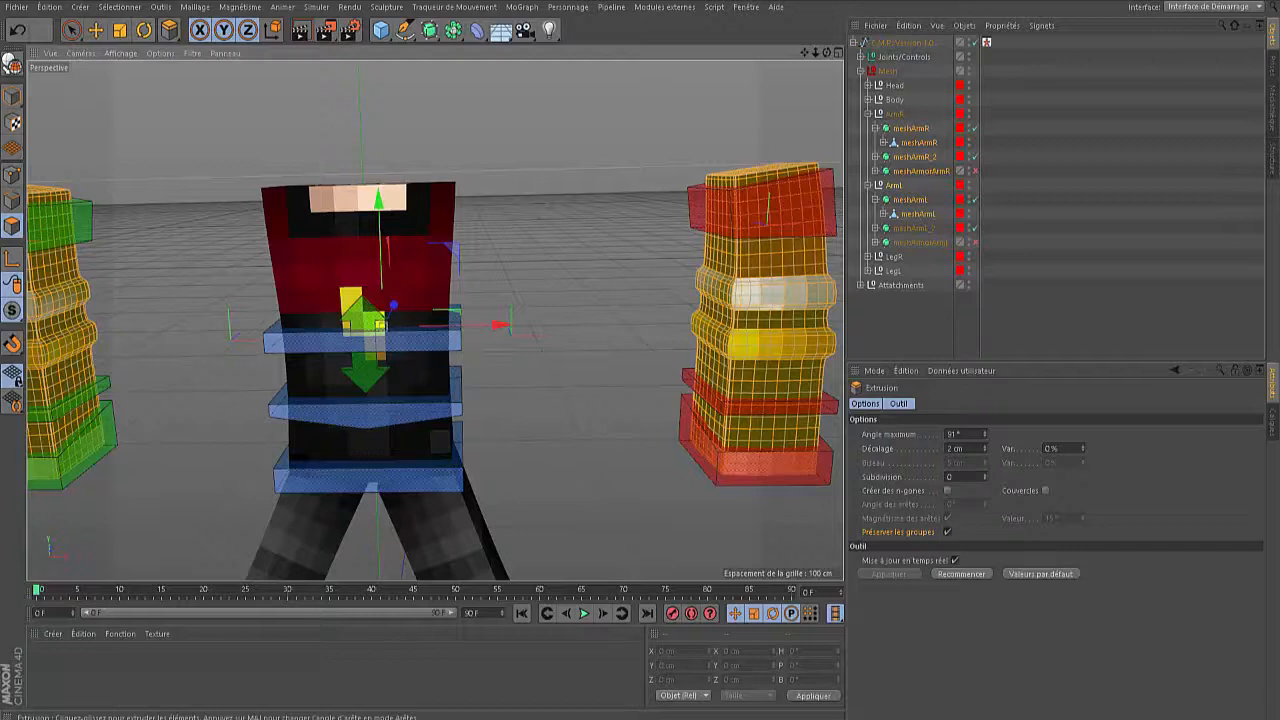
Cut edge loops around the white stripe on the red-armored arm with the Knife in loop mode, limited to the selection
{"action": "left_click", "coordinate": [169, 29]}
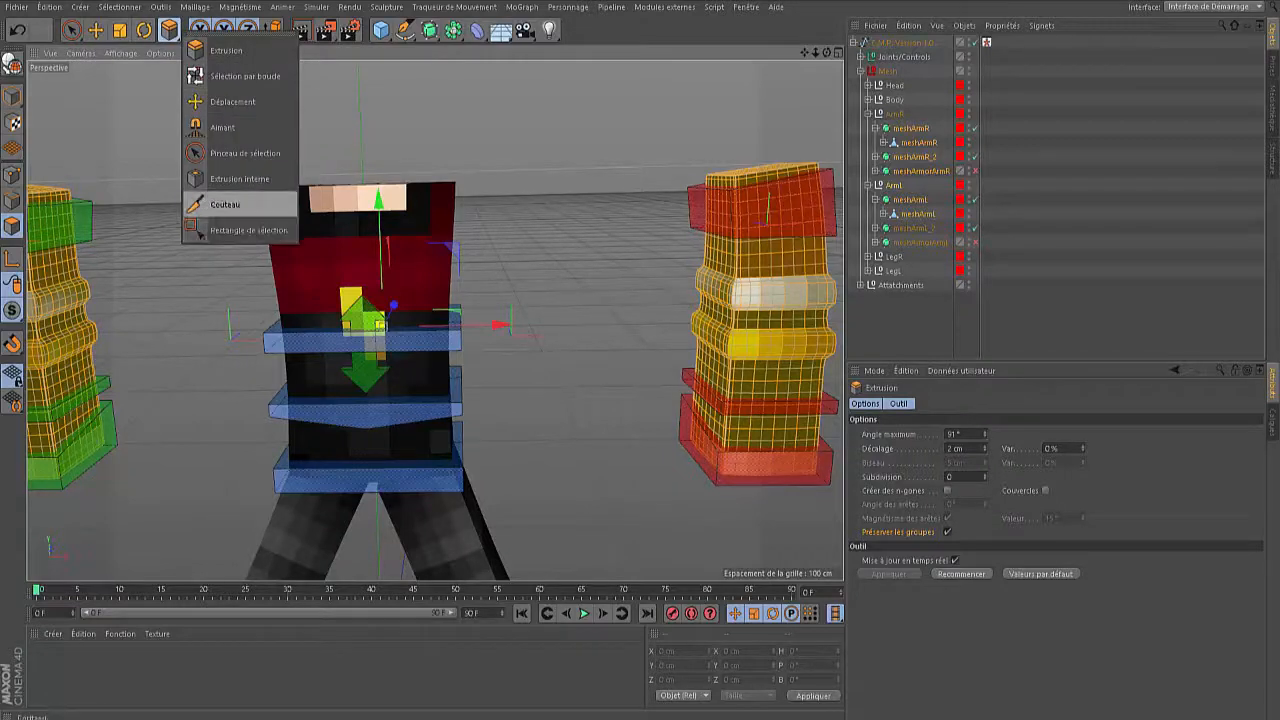
{"action": "left_click", "coordinate": [215, 204]}
{"action": "scroll", "coordinate": [670, 286], "scroll_direction": "up", "scroll_amount": 5}
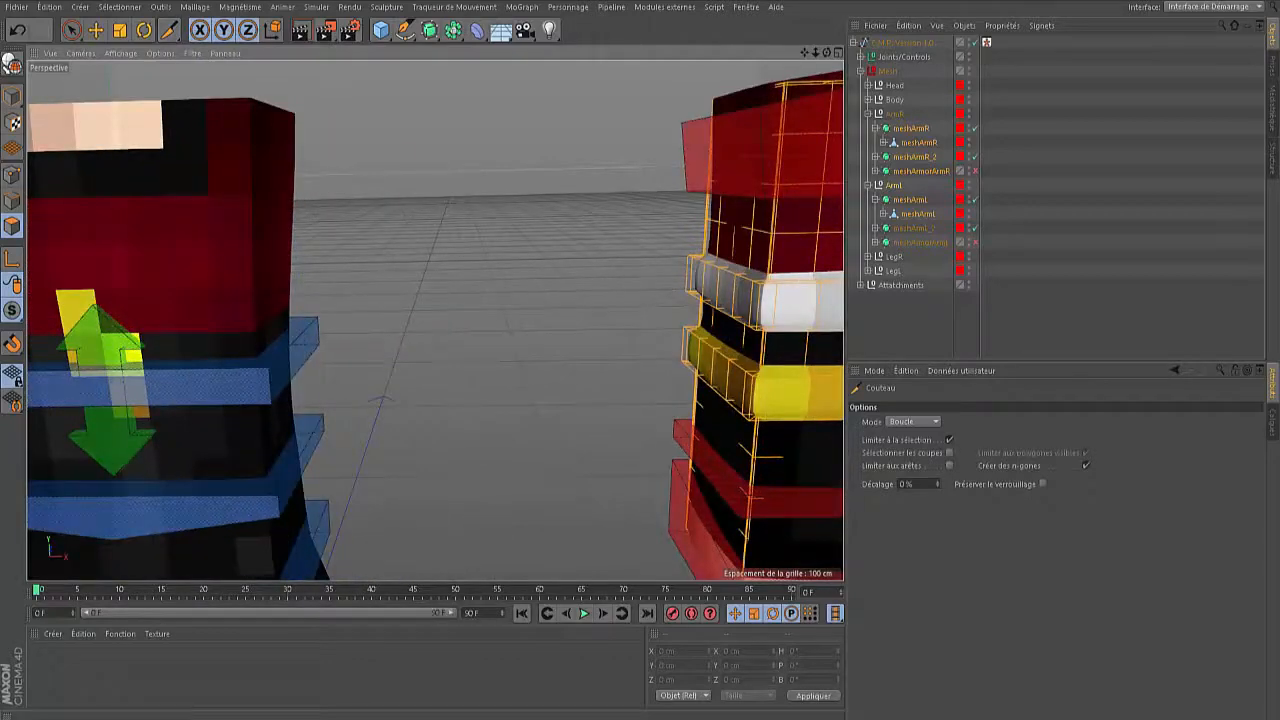
{"action": "middle_click_drag", "start_coordinate": [684, 352], "coordinate": [420, 319], "text": "alt"}
{"action": "scroll", "coordinate": [673, 281], "scroll_direction": "up", "scroll_amount": 4}
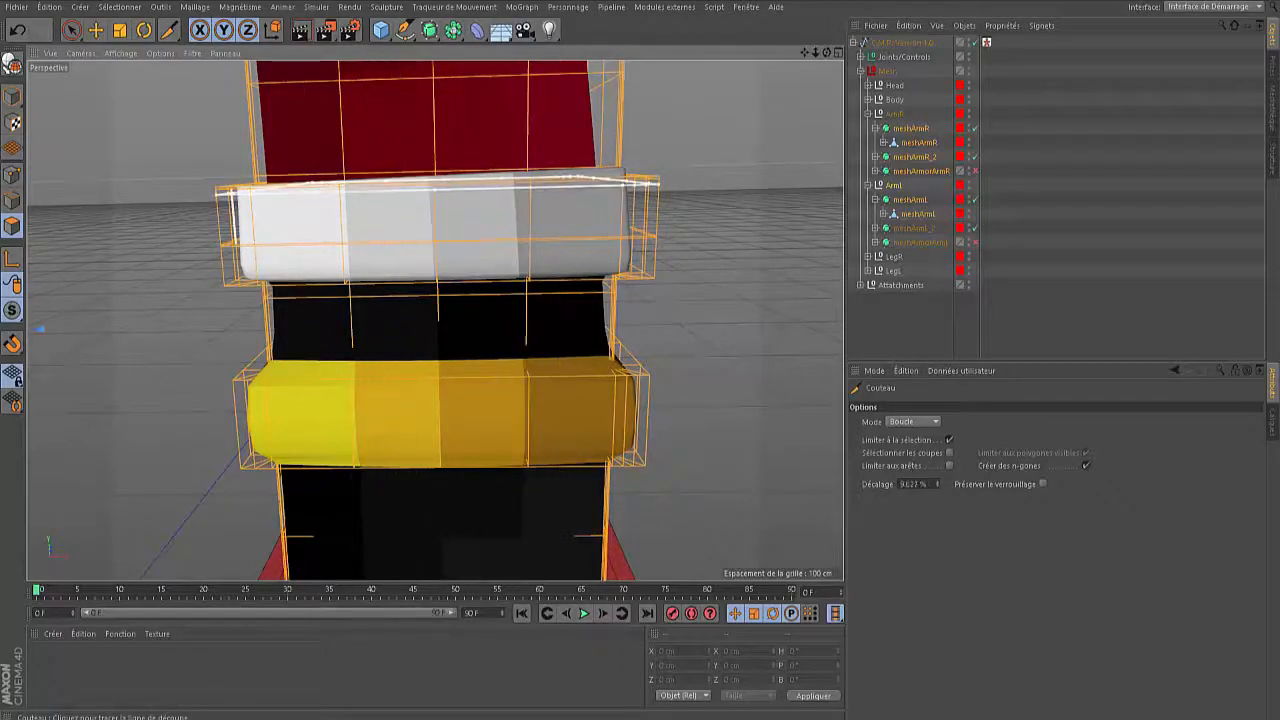
{"action": "left_click", "coordinate": [390, 182]}
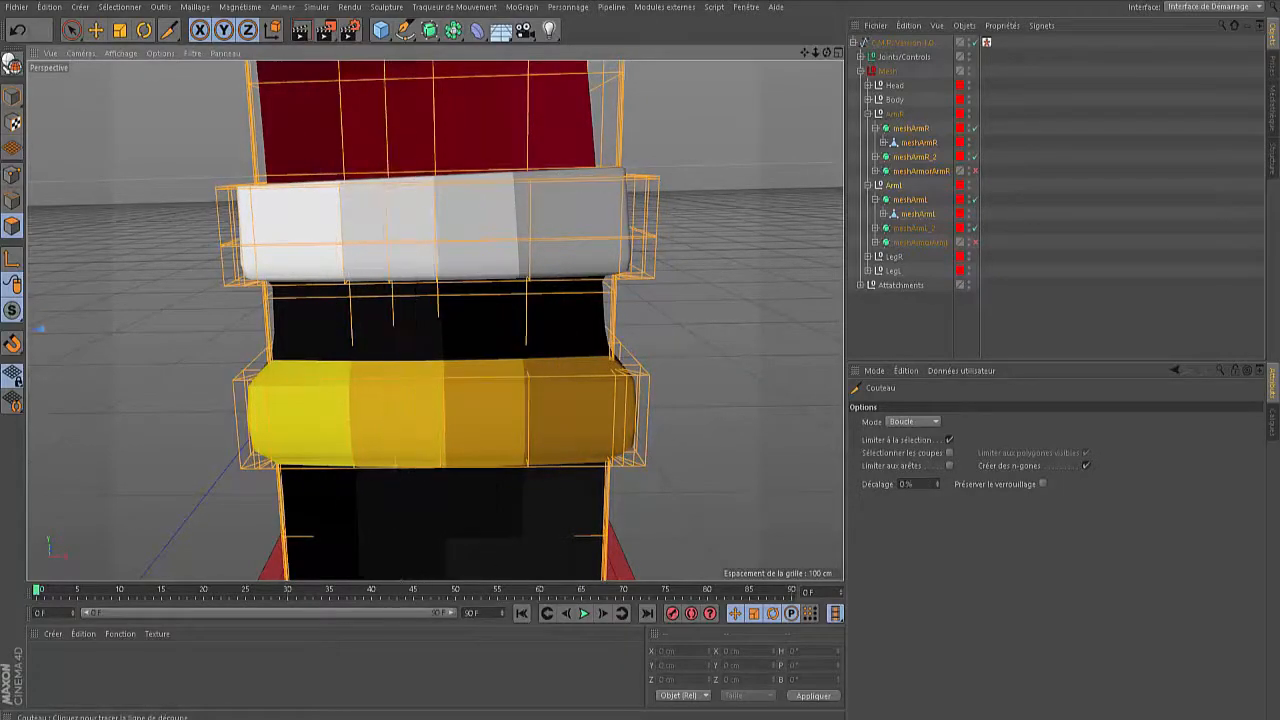
{"action": "left_click", "coordinate": [464, 179]}
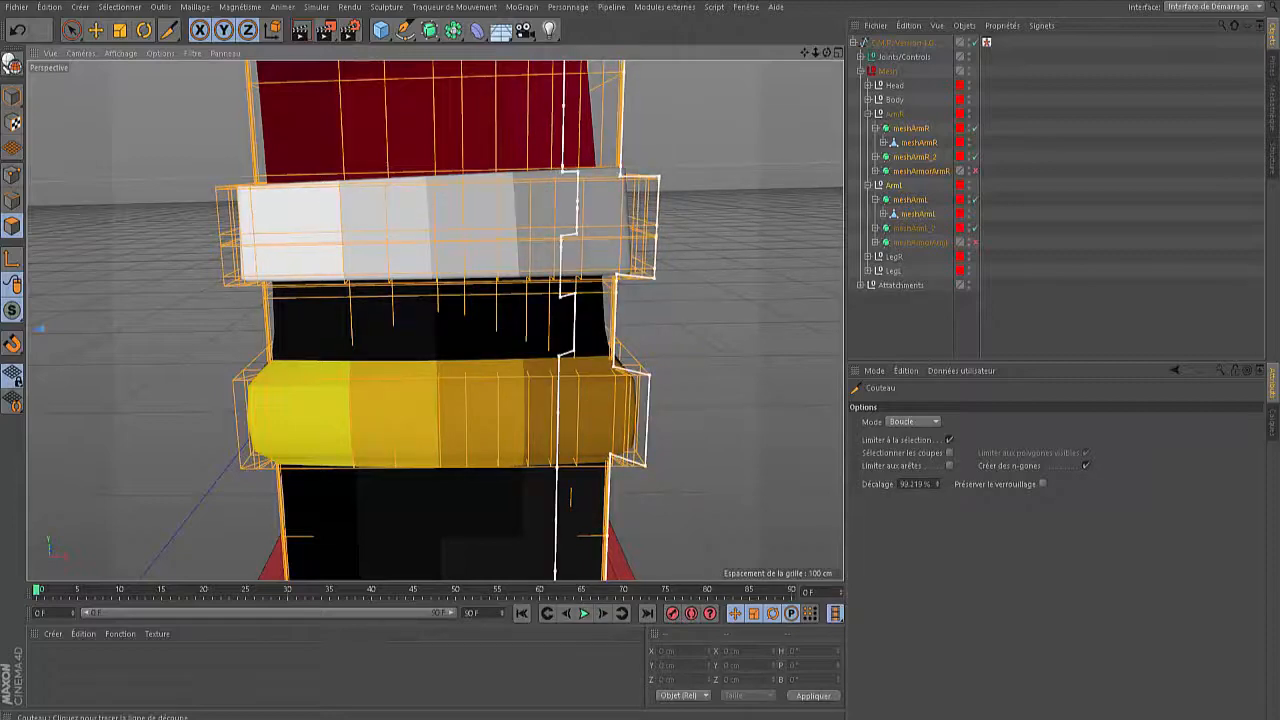
Undo the last loop cut and add a loop just beneath the lower edge of the red-armored arm's yellow stripe
{"action": "scroll", "coordinate": [435, 430], "scroll_direction": "down", "scroll_amount": 1}
{"action": "scroll", "coordinate": [378, 424], "scroll_direction": "up", "scroll_amount": 6}
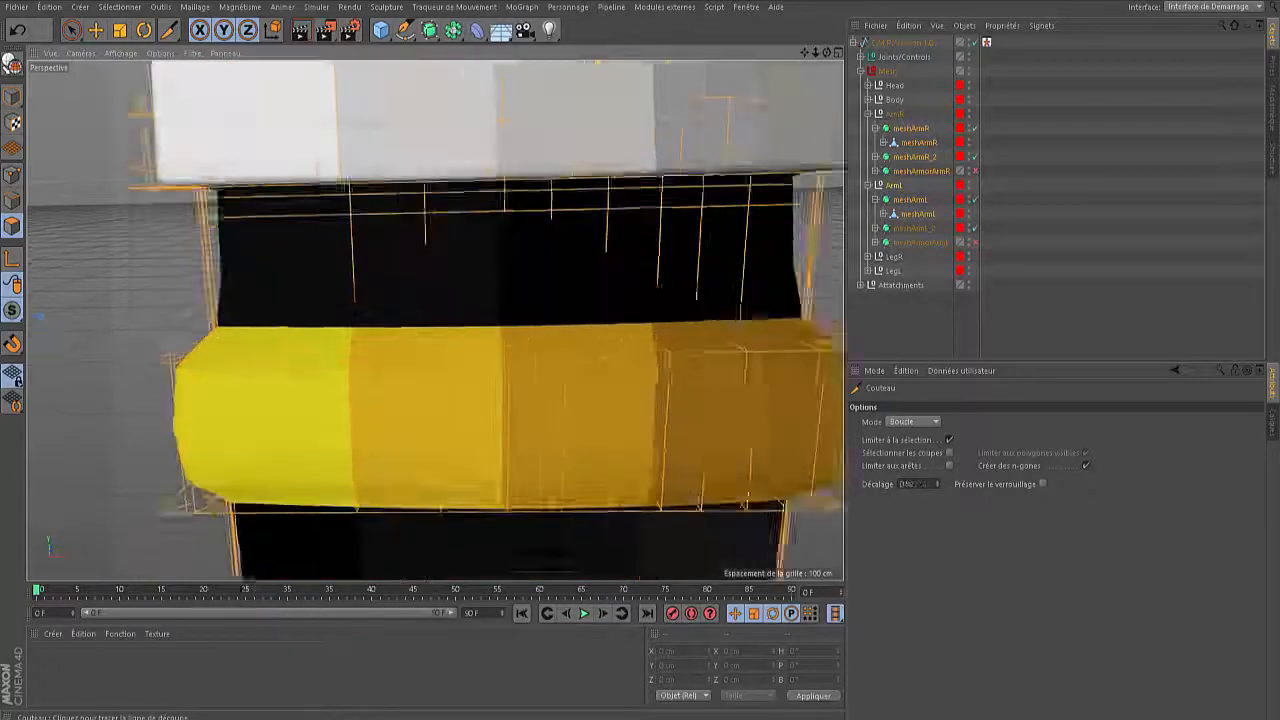
{"action": "left_click_drag", "start_coordinate": [804, 52], "coordinate": [530, 10]}
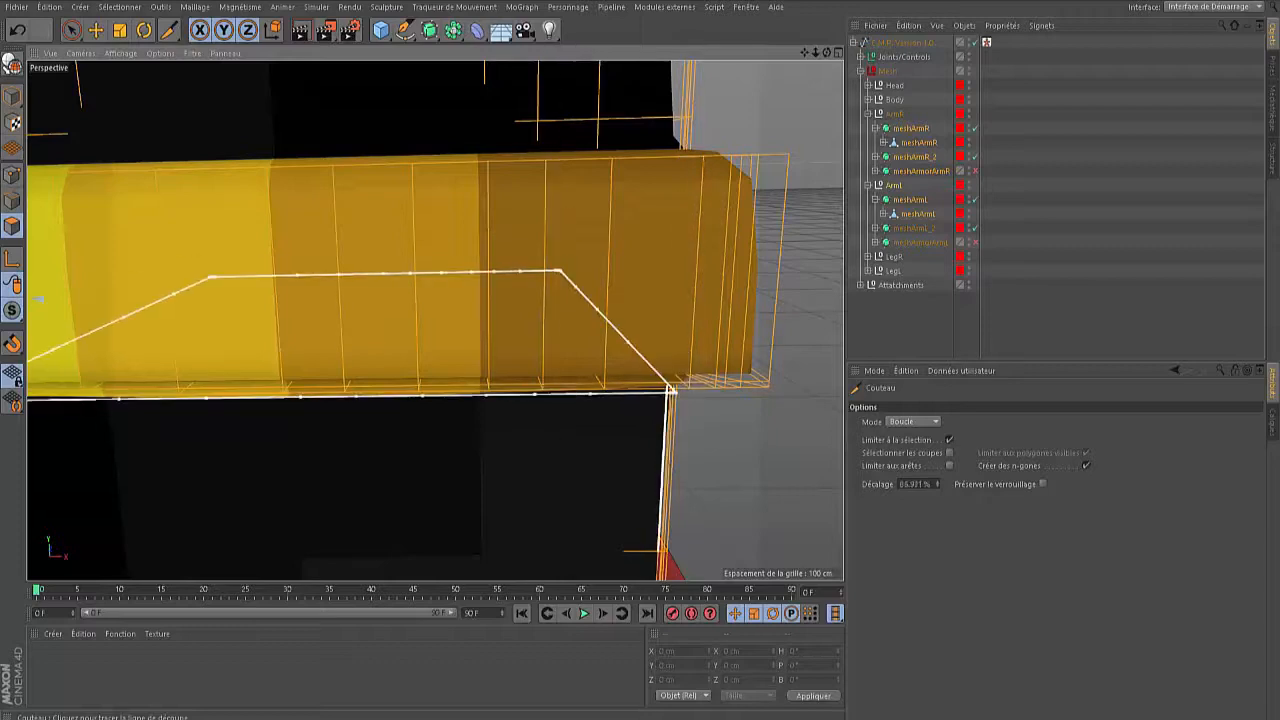
{"action": "key", "text": "ctrl+z"}
{"action": "left_click", "coordinate": [677, 392]}
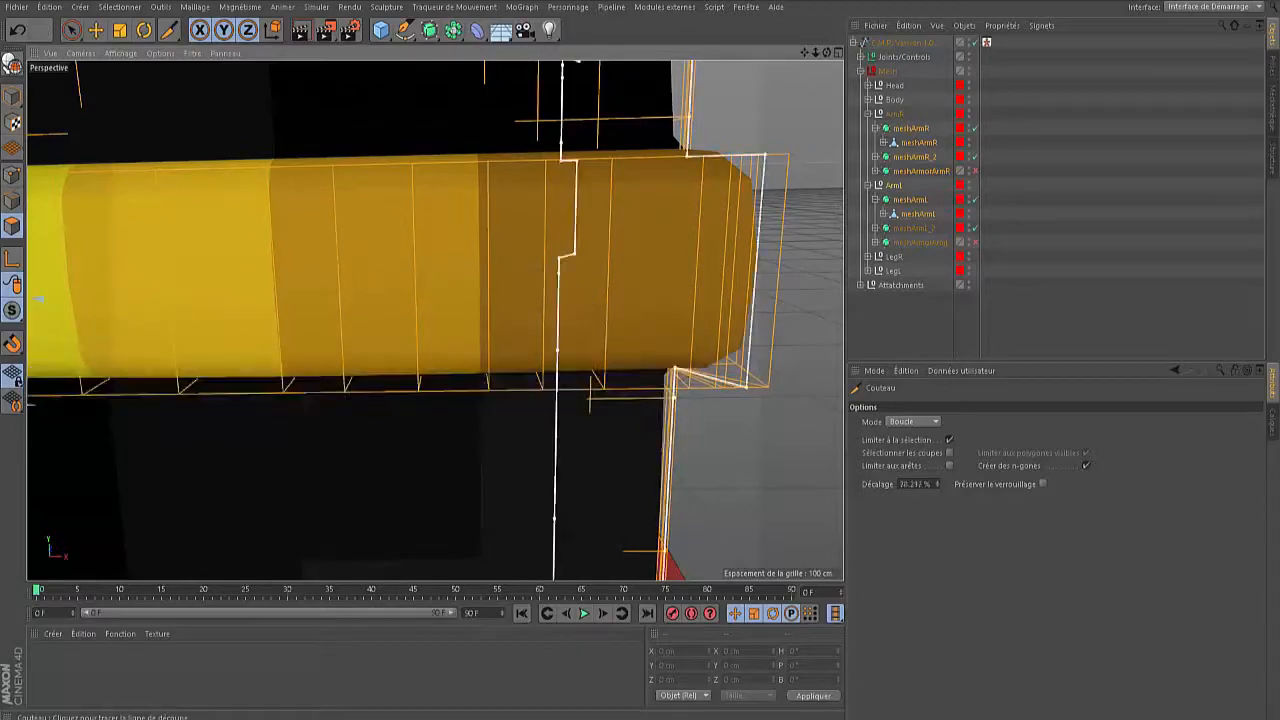
Add loop cuts along the upper and lower borders of the yellow stripe on the red-armored arm to sharpen them
{"action": "scroll", "coordinate": [683, 390], "scroll_direction": "down", "scroll_amount": 3}
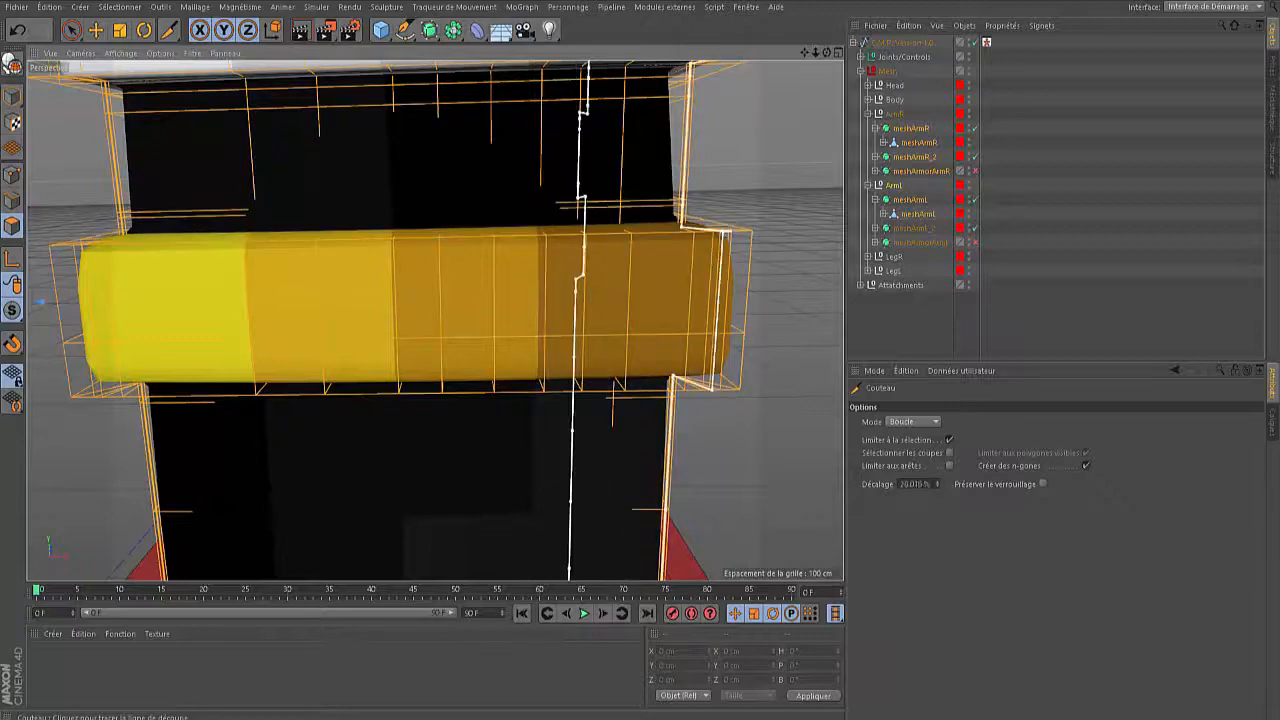
{"action": "left_click", "coordinate": [628, 238]}
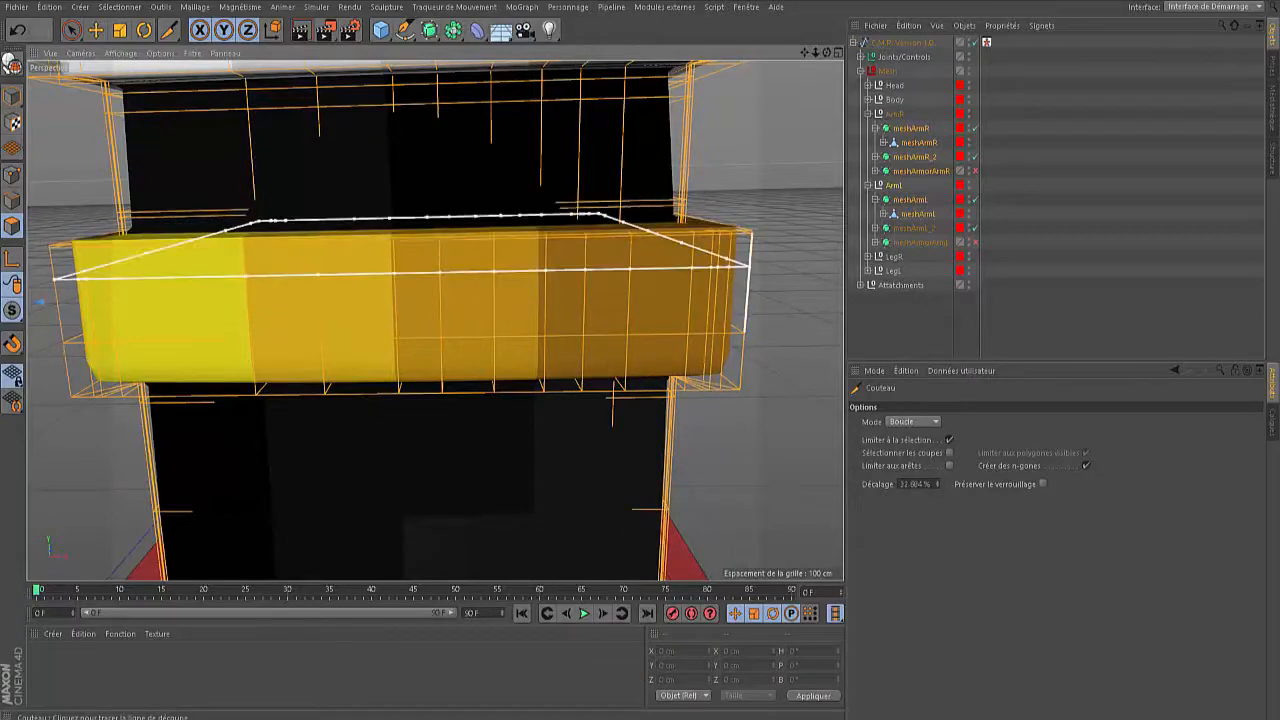
{"action": "left_click", "coordinate": [628, 270]}
{"action": "scroll", "coordinate": [257, 350], "scroll_direction": "down", "scroll_amount": 3}
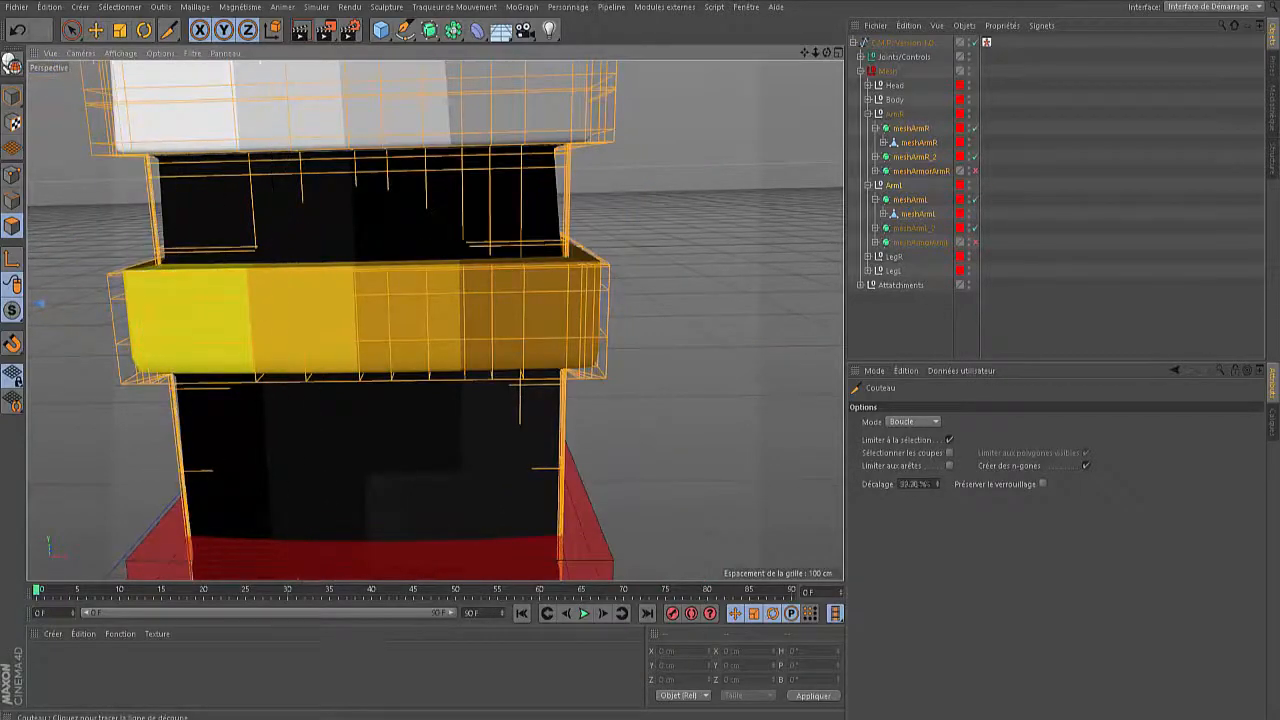
{"action": "left_click", "coordinate": [601, 374]}
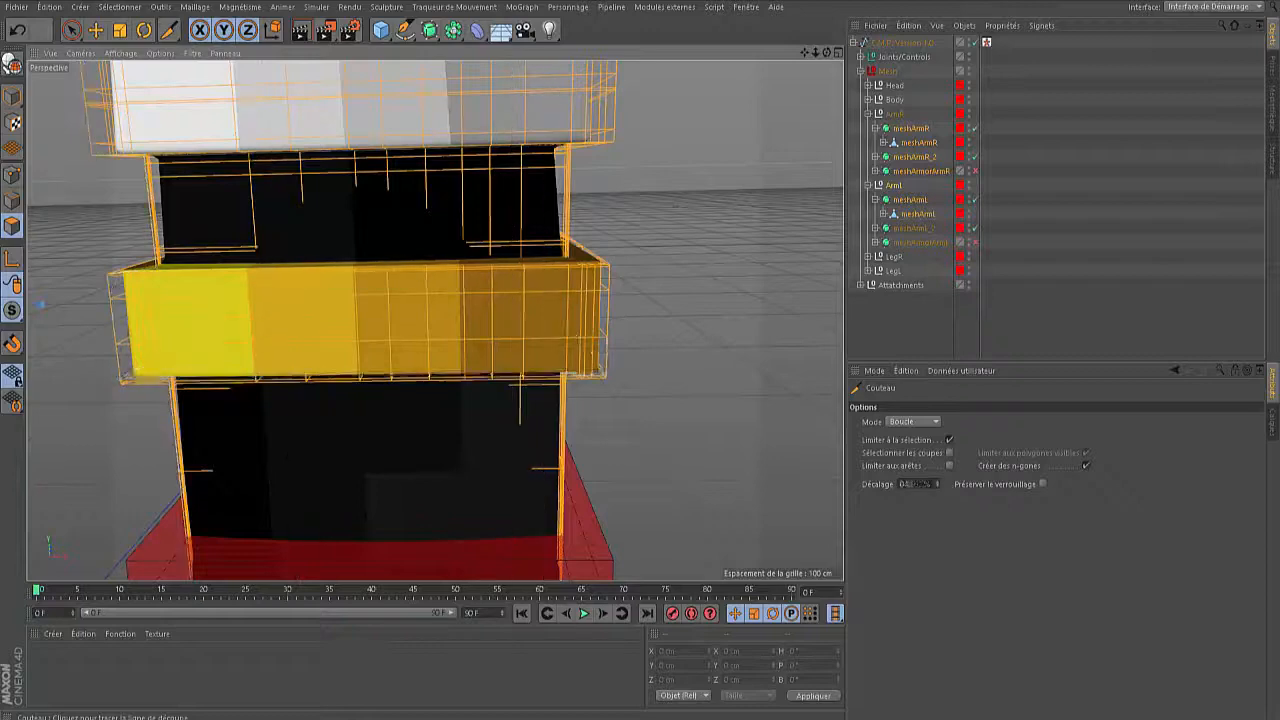
Undo the last loop cut and cut a new loop just above the white stripe on the green-armored arm
{"action": "scroll", "coordinate": [520, 410], "scroll_direction": "down", "scroll_amount": 3}
{"action": "left_click_drag", "start_coordinate": [434, 320], "coordinate": [740, 316], "text": "alt"}
{"action": "scroll", "coordinate": [356, 161], "scroll_direction": "up", "scroll_amount": 3}
{"action": "scroll", "coordinate": [356, 161], "scroll_direction": "up", "scroll_amount": 2}
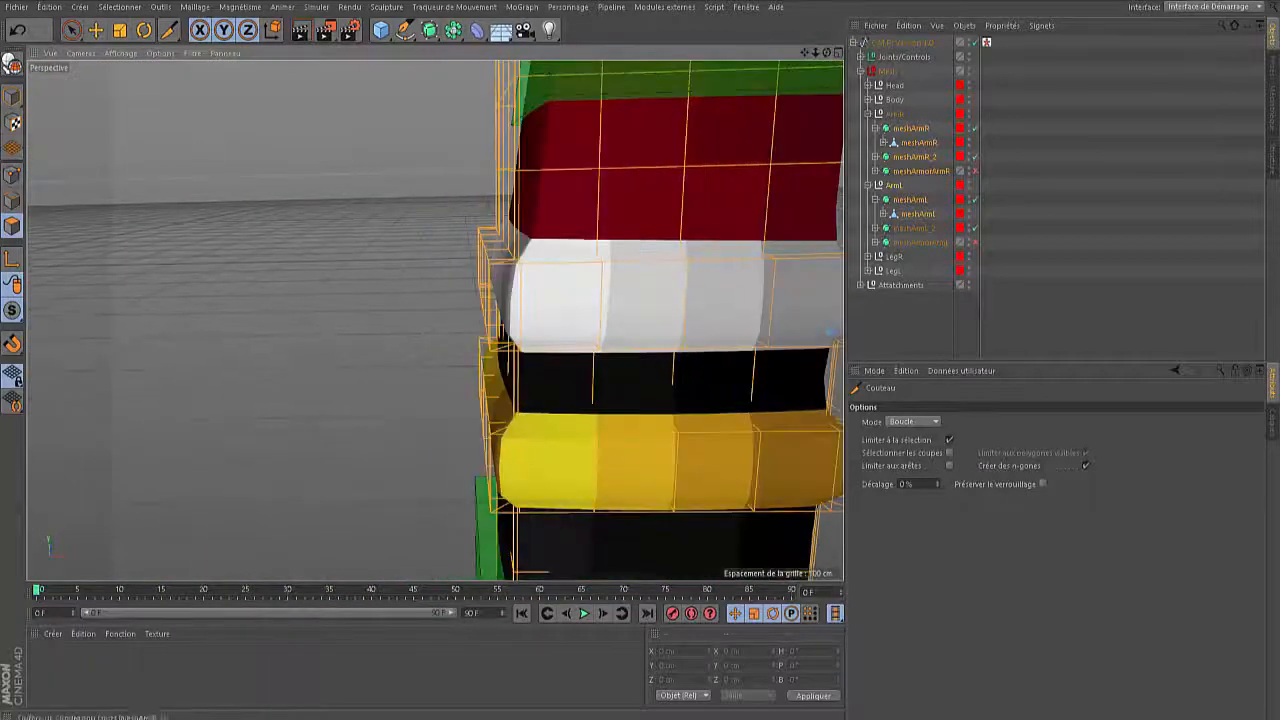
{"action": "middle_click_drag", "start_coordinate": [600, 300], "coordinate": [400, 292], "text": "alt"}
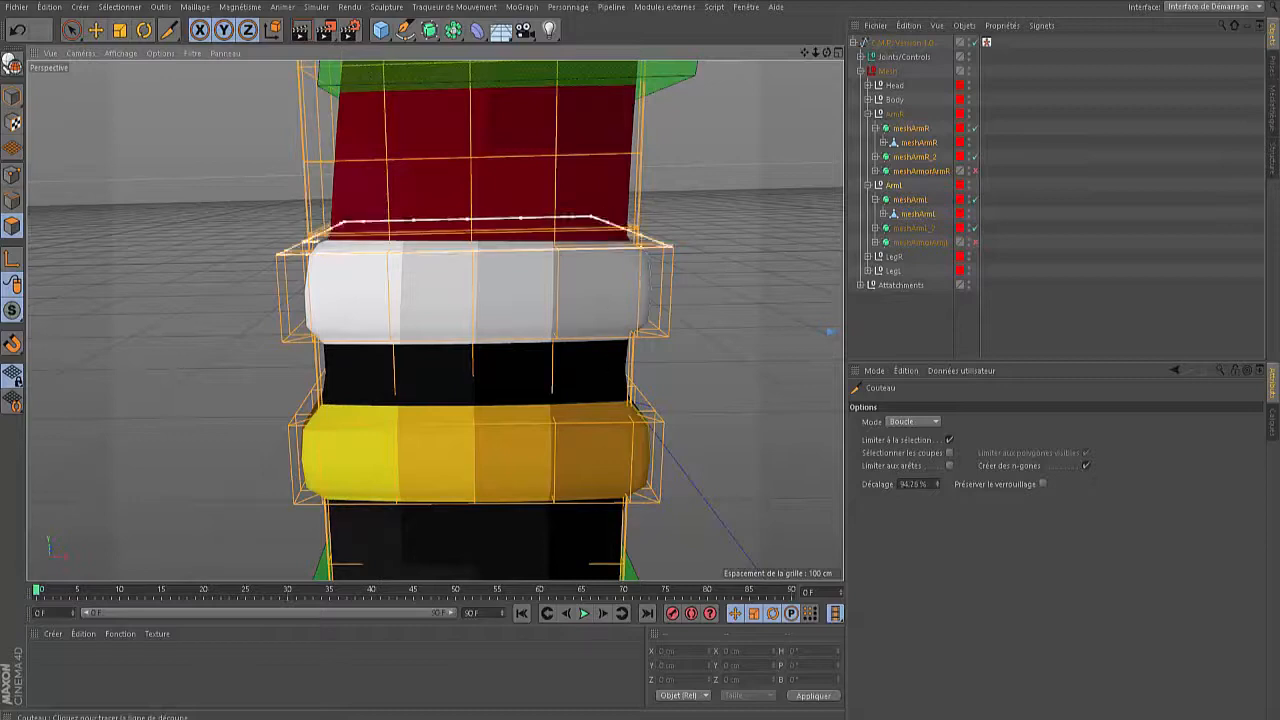
{"action": "key", "text": "ctrl+z"}
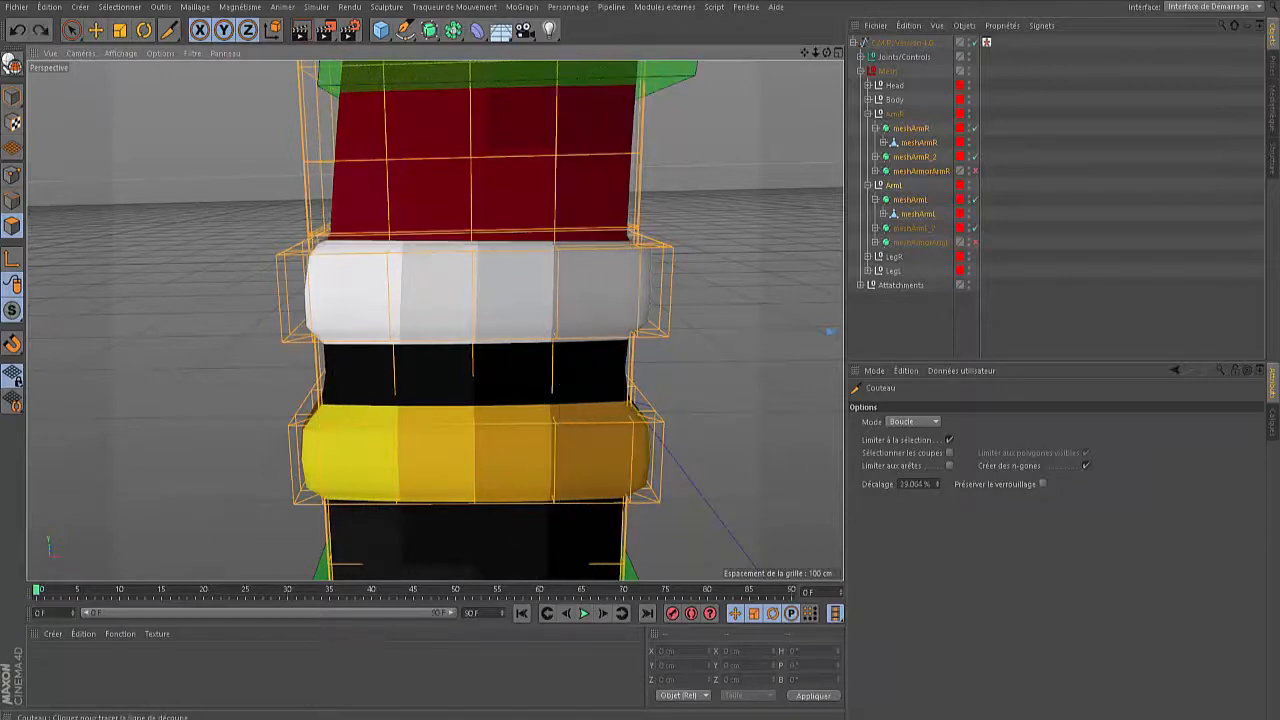
{"action": "left_click", "coordinate": [642, 244]}
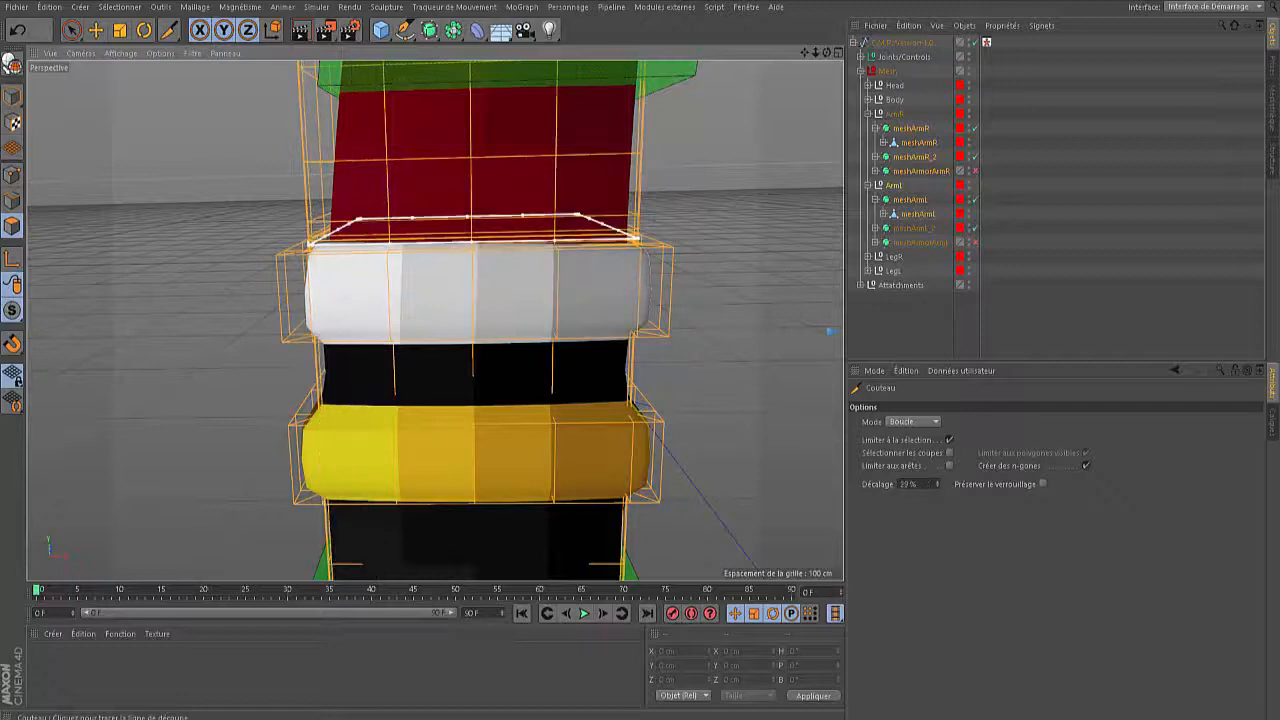
Cut loops just below the white stripe and around its borders on the green-armored arm, down to the yellow stripe's upper edge
{"action": "scroll", "coordinate": [336, 353], "scroll_direction": "up", "scroll_amount": 3}
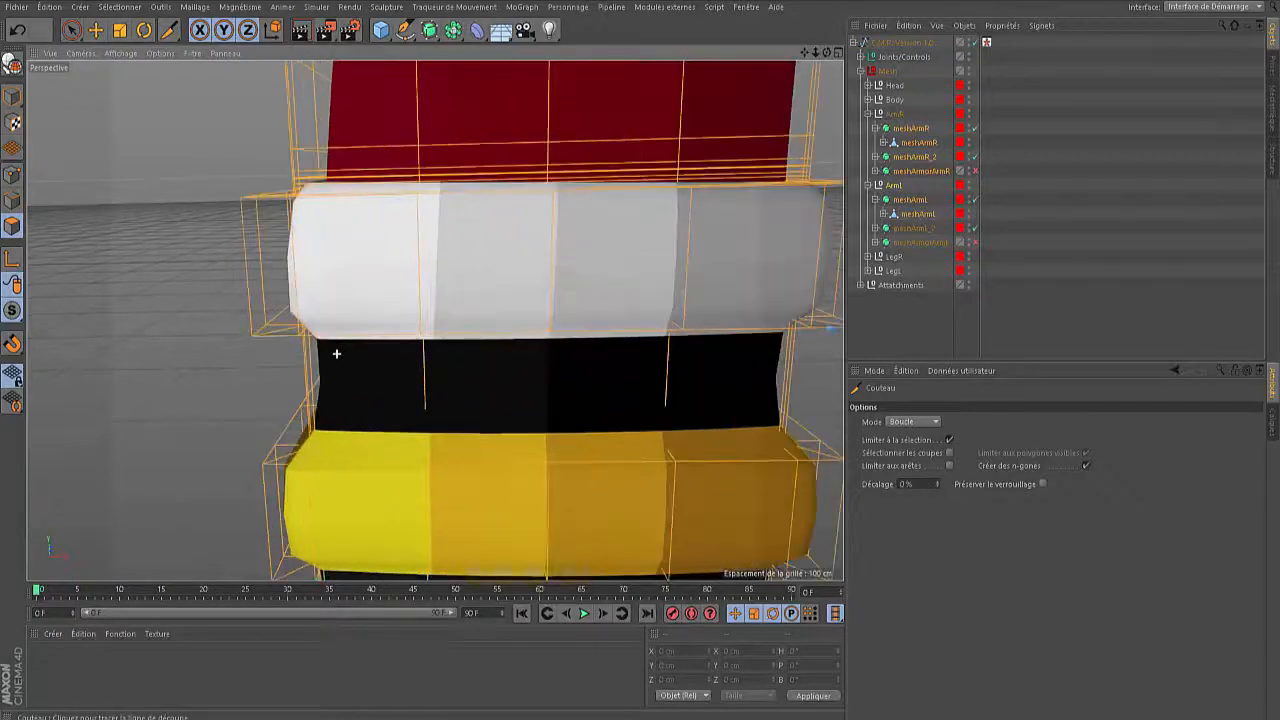
{"action": "left_click", "coordinate": [307, 347]}
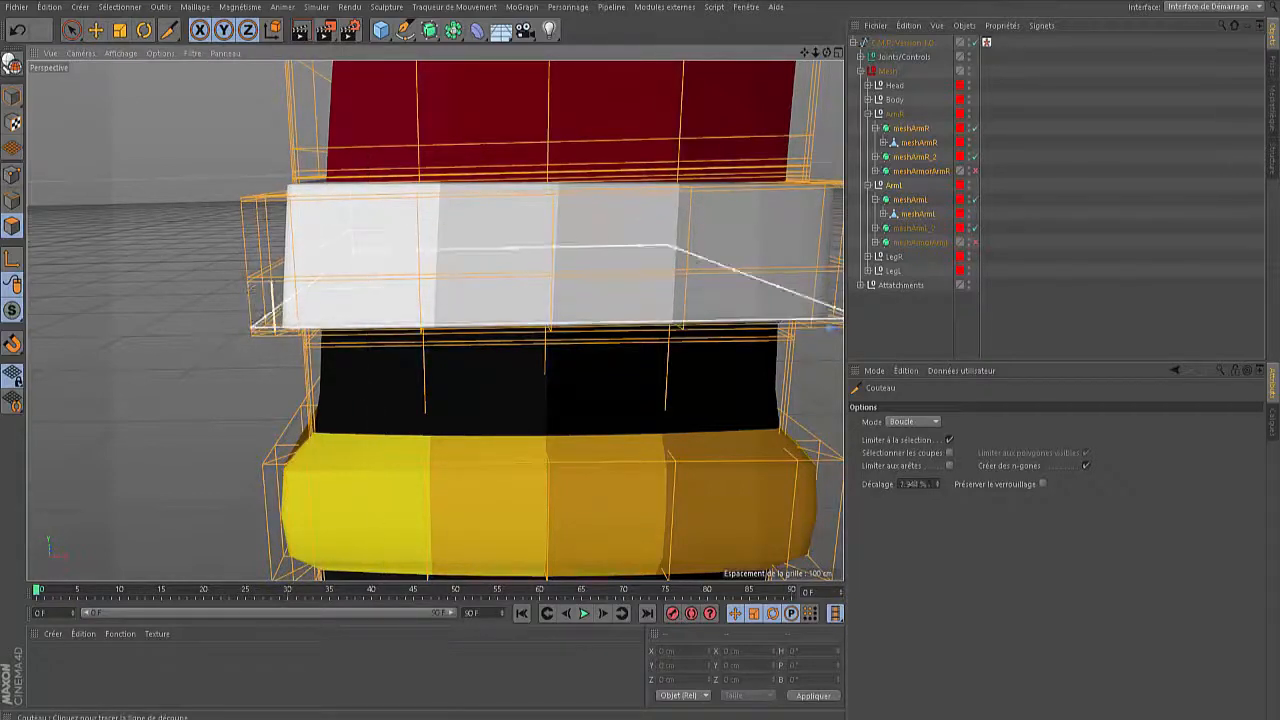
{"action": "middle_click_drag", "start_coordinate": [829, 328], "coordinate": [551, 328], "text": "alt"}
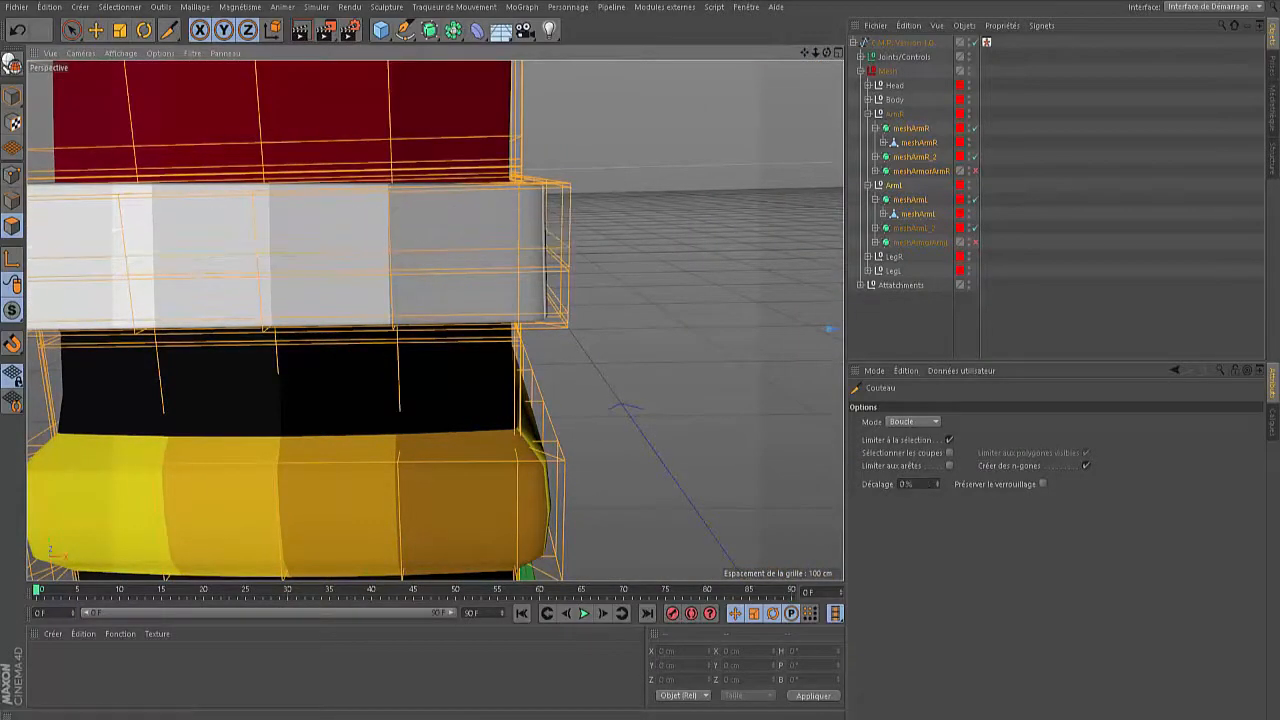
{"action": "mouse_move", "coordinate": [436, 318]}
{"action": "left_mouse_down", "text": "alt"}
{"action": "mouse_move", "coordinate": [330, 345]}
{"action": "mouse_move", "coordinate": [360, 345]}
{"action": "mouse_move", "coordinate": [335, 420]}
{"action": "mouse_move", "coordinate": [250, 335]}
{"action": "mouse_move", "coordinate": [420, 410]}
{"action": "mouse_move", "coordinate": [290, 310]}
{"action": "mouse_move", "coordinate": [300, 325]}
{"action": "mouse_move", "coordinate": [215, 355]}
{"action": "mouse_move", "coordinate": [360, 320]}
{"action": "mouse_move", "coordinate": [435, 335]}
{"action": "mouse_move", "coordinate": [540, 290]}
{"action": "mouse_move", "coordinate": [500, 200]}
{"action": "mouse_move", "coordinate": [430, 318]}
{"action": "left_mouse_up", "text": "alt"}
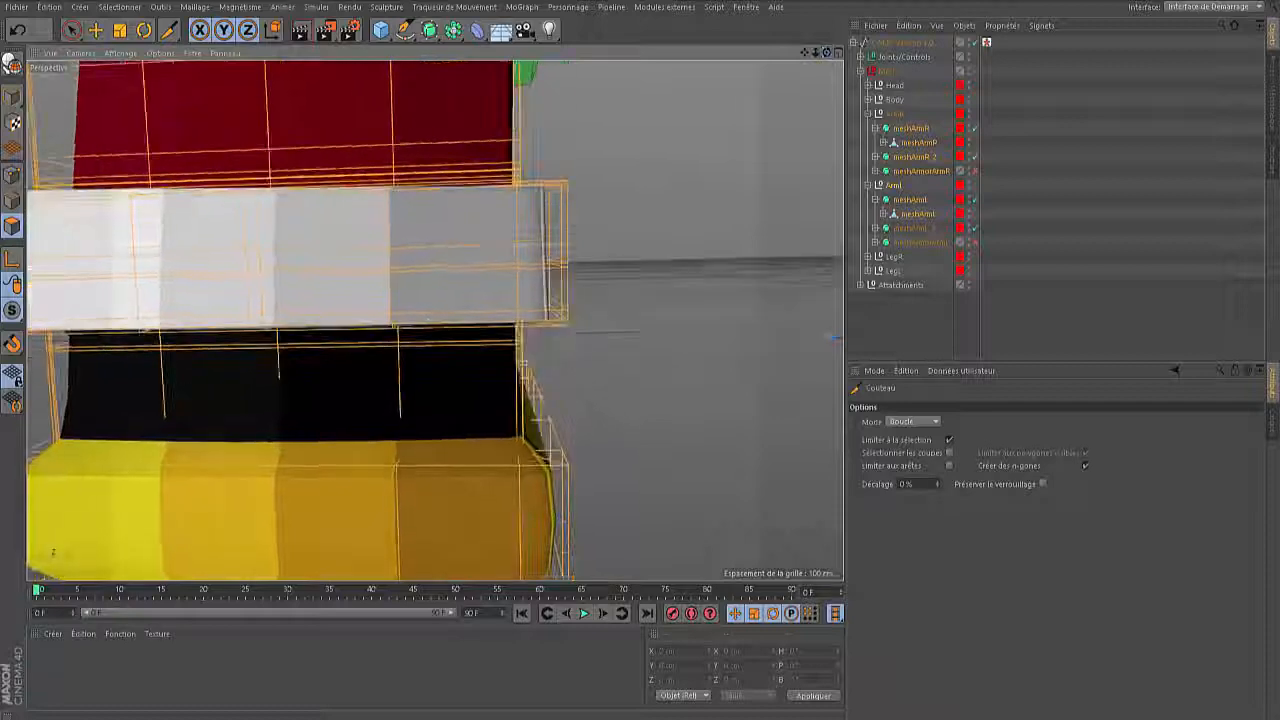
{"action": "middle_click_drag", "start_coordinate": [435, 320], "coordinate": [525, 252], "text": "alt"}
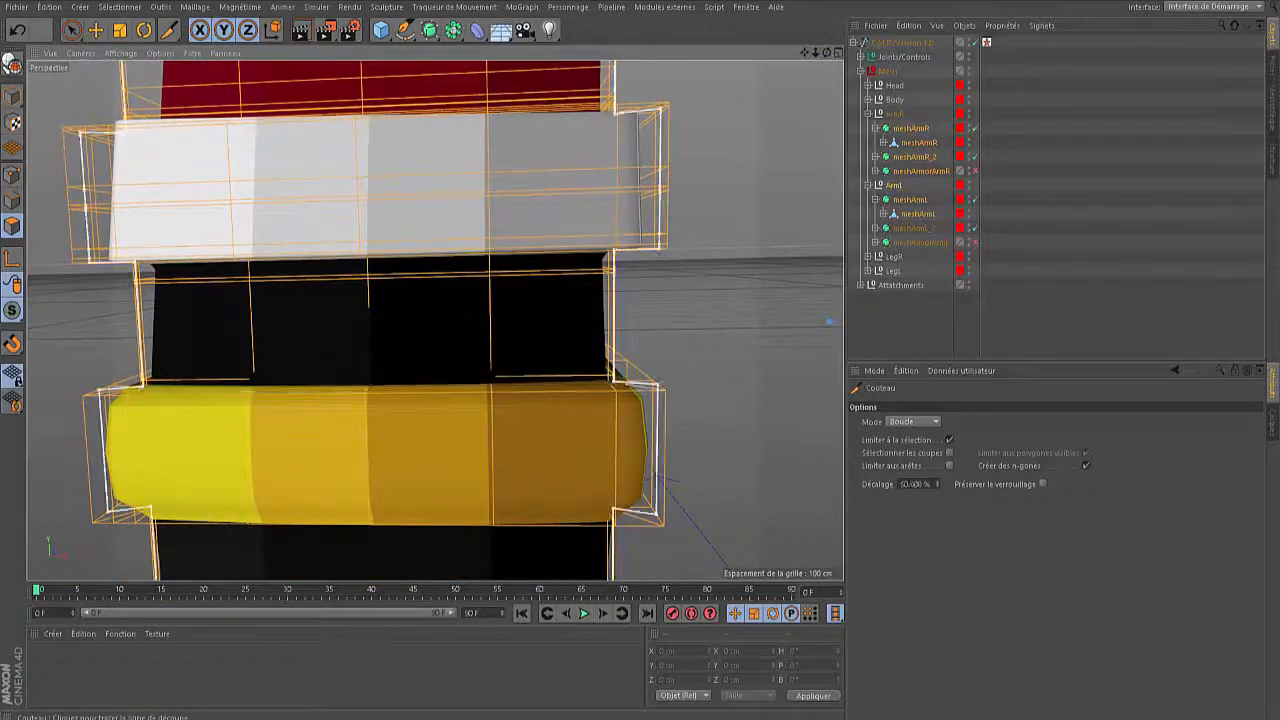
{"action": "scroll", "coordinate": [626, 332], "scroll_direction": "down", "scroll_amount": 3}
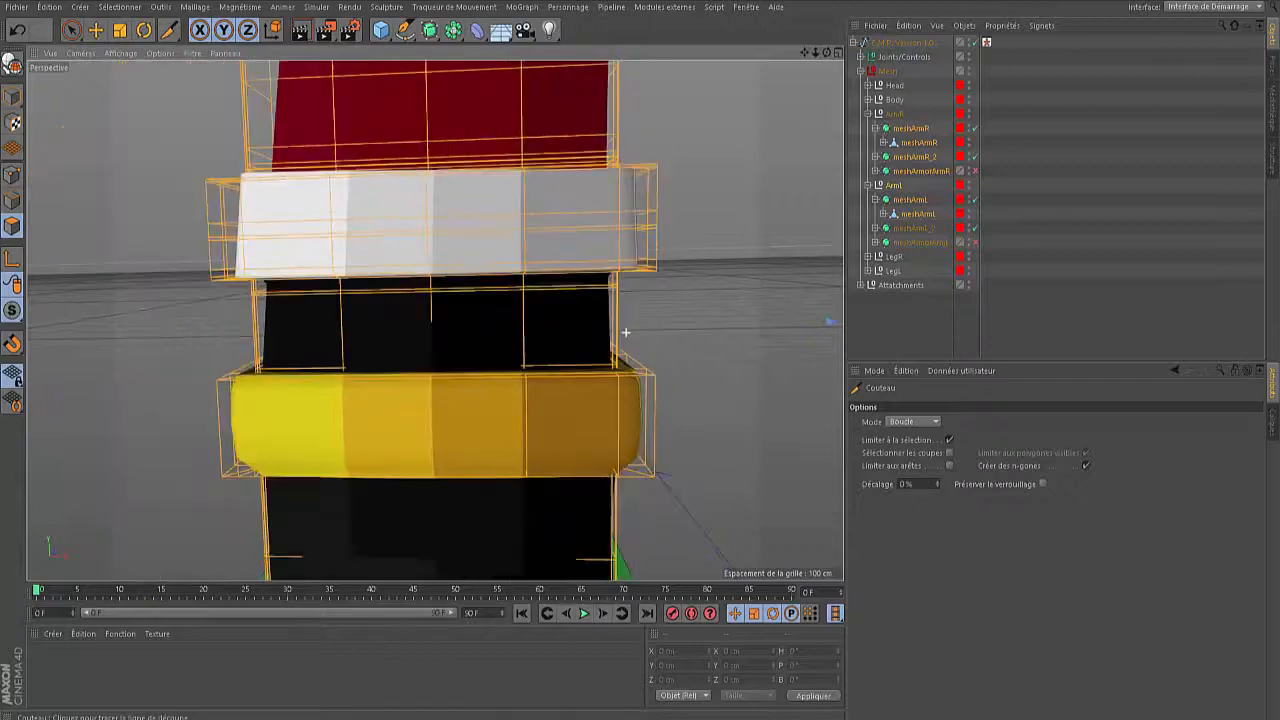
Add loop cuts just below the yellow stripe and along its outer edges on the green-armored arm
{"action": "middle_click_drag", "start_coordinate": [435, 320], "coordinate": [427, 121], "text": "alt"}
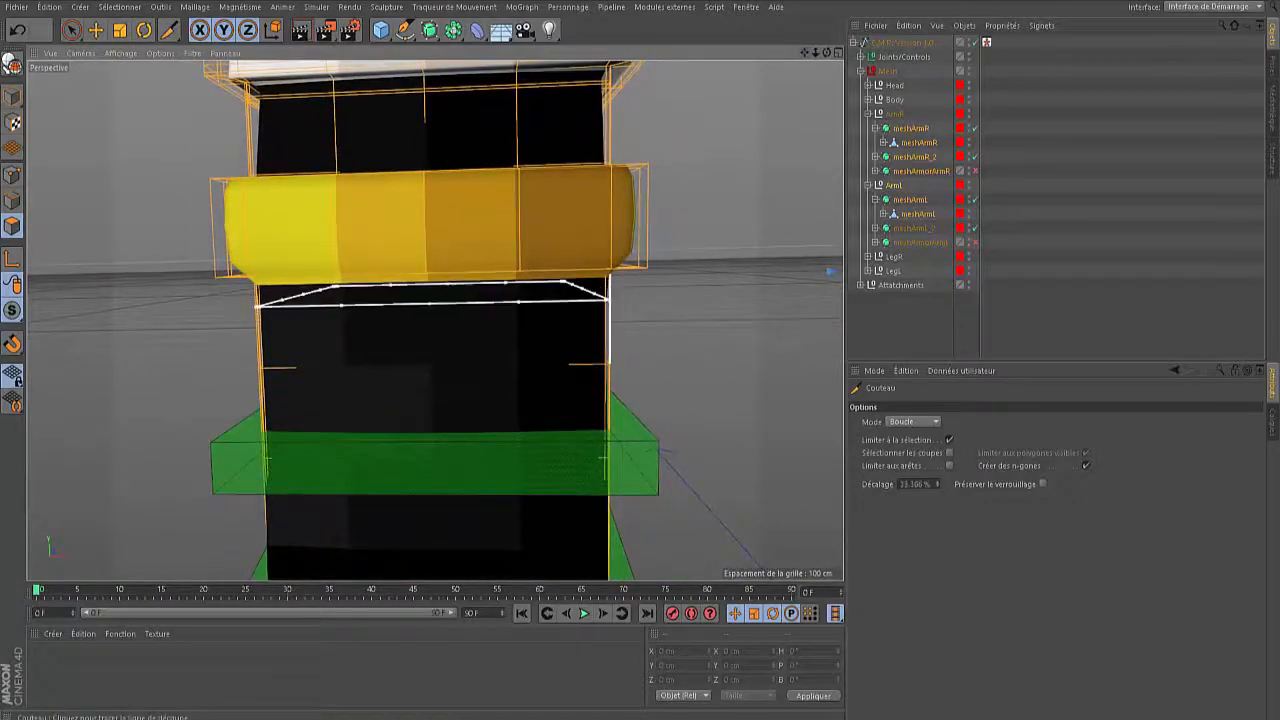
{"action": "left_click", "coordinate": [609, 285]}
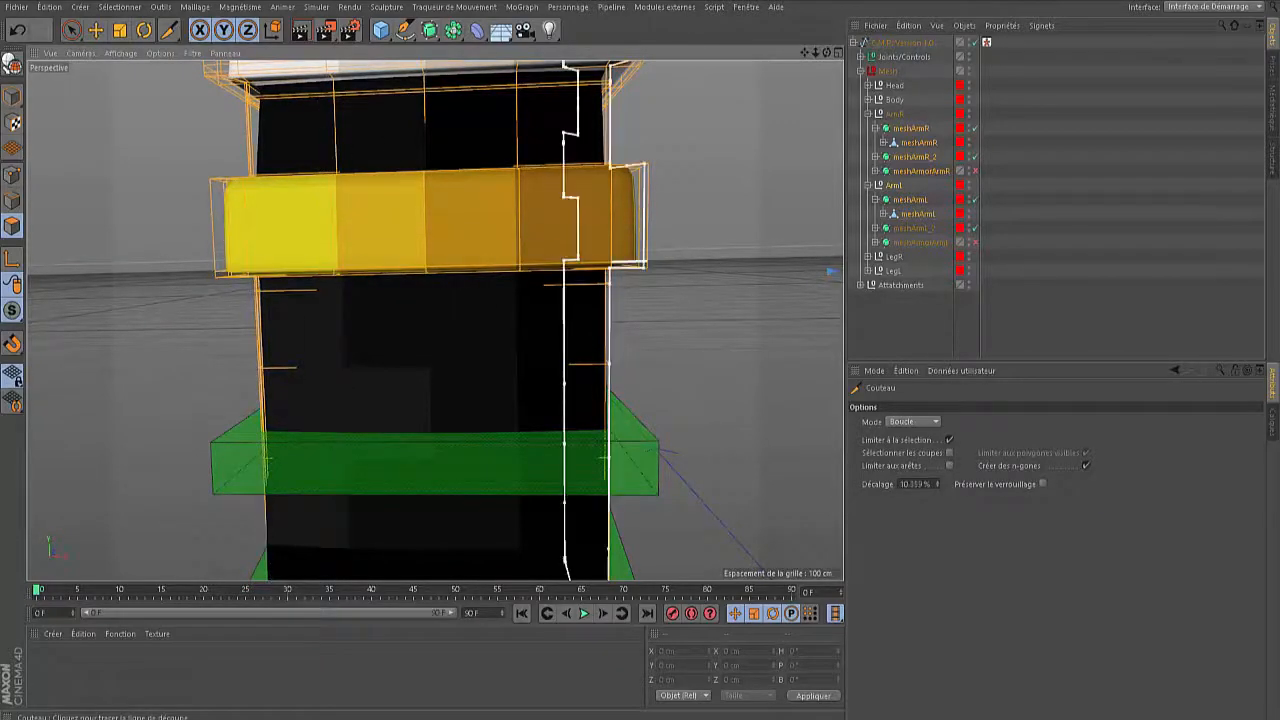
{"action": "left_click", "coordinate": [644, 165]}
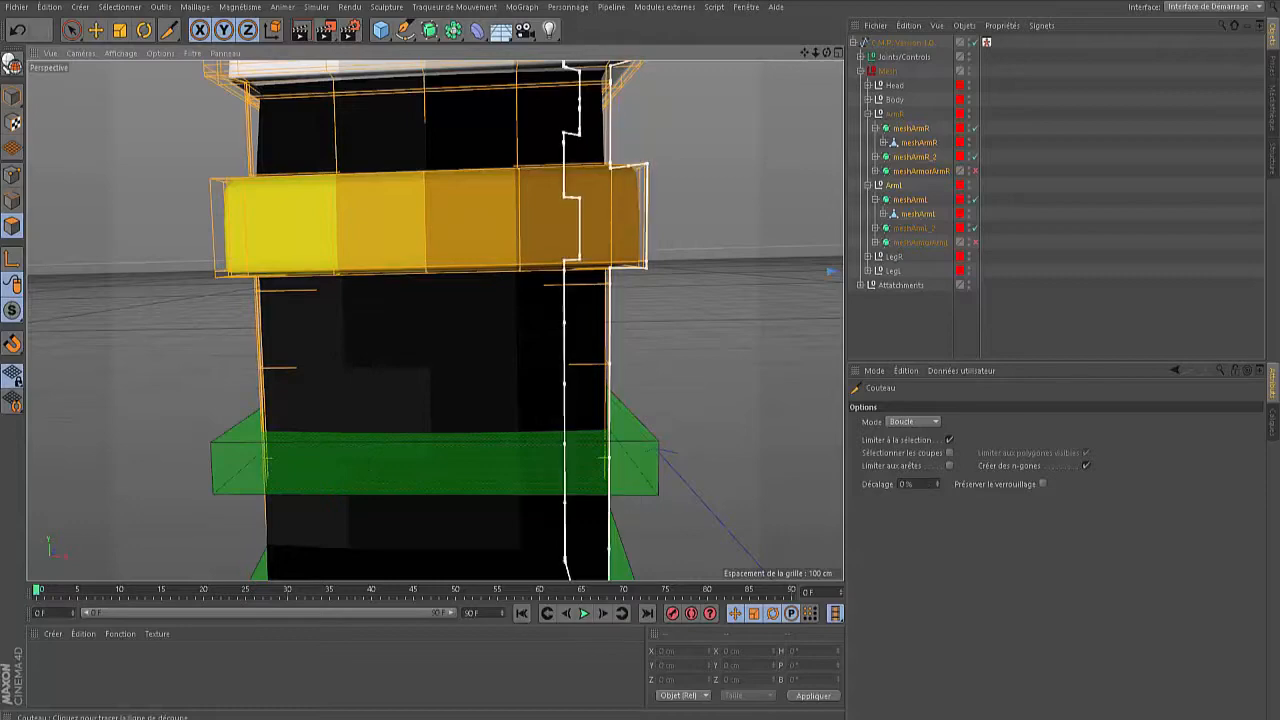
{"action": "left_click", "coordinate": [647, 181]}
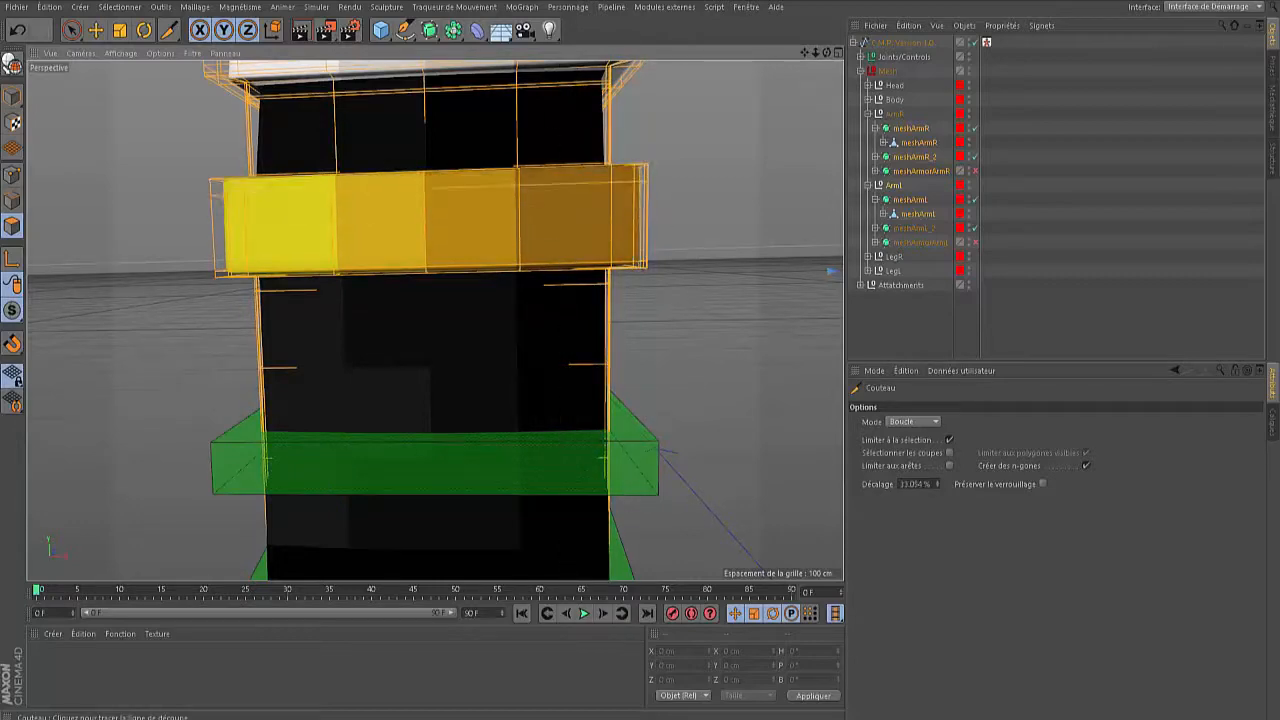
Clear the polygon selection with the Move tool and switch to model mode
{"action": "scroll", "coordinate": [708, 210], "scroll_direction": "down", "scroll_amount": 5}
{"action": "middle_click_drag", "start_coordinate": [708, 210], "coordinate": [252, 343], "text": "alt"}
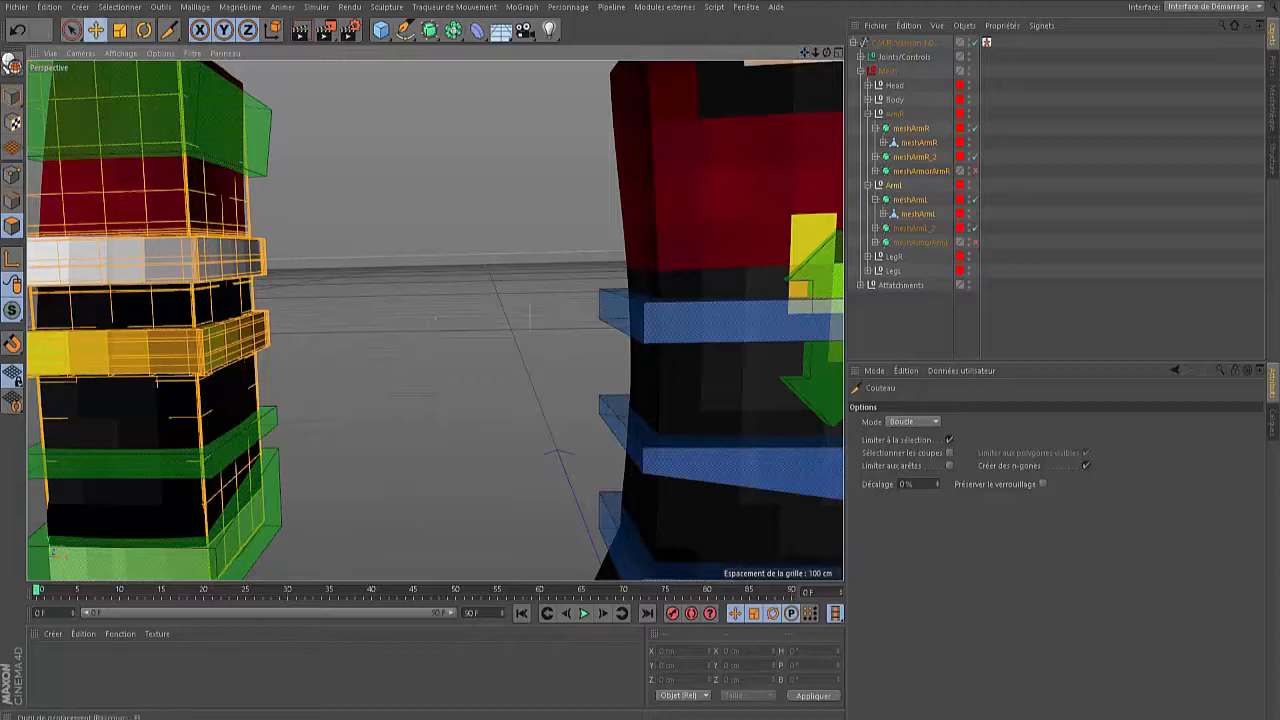
{"action": "left_click", "coordinate": [95, 29]}
{"action": "left_click", "coordinate": [454, 300]}
{"action": "scroll", "coordinate": [454, 300], "scroll_direction": "down", "scroll_amount": 3}
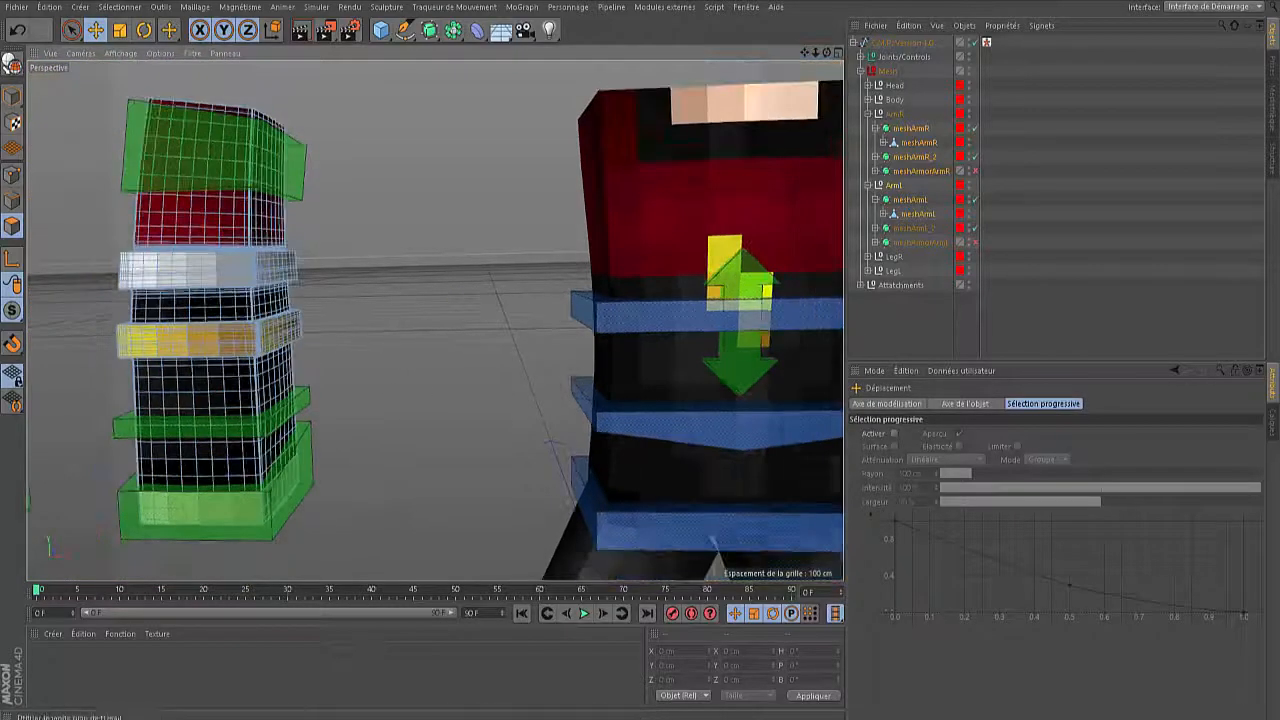
{"action": "left_click", "coordinate": [12, 97]}
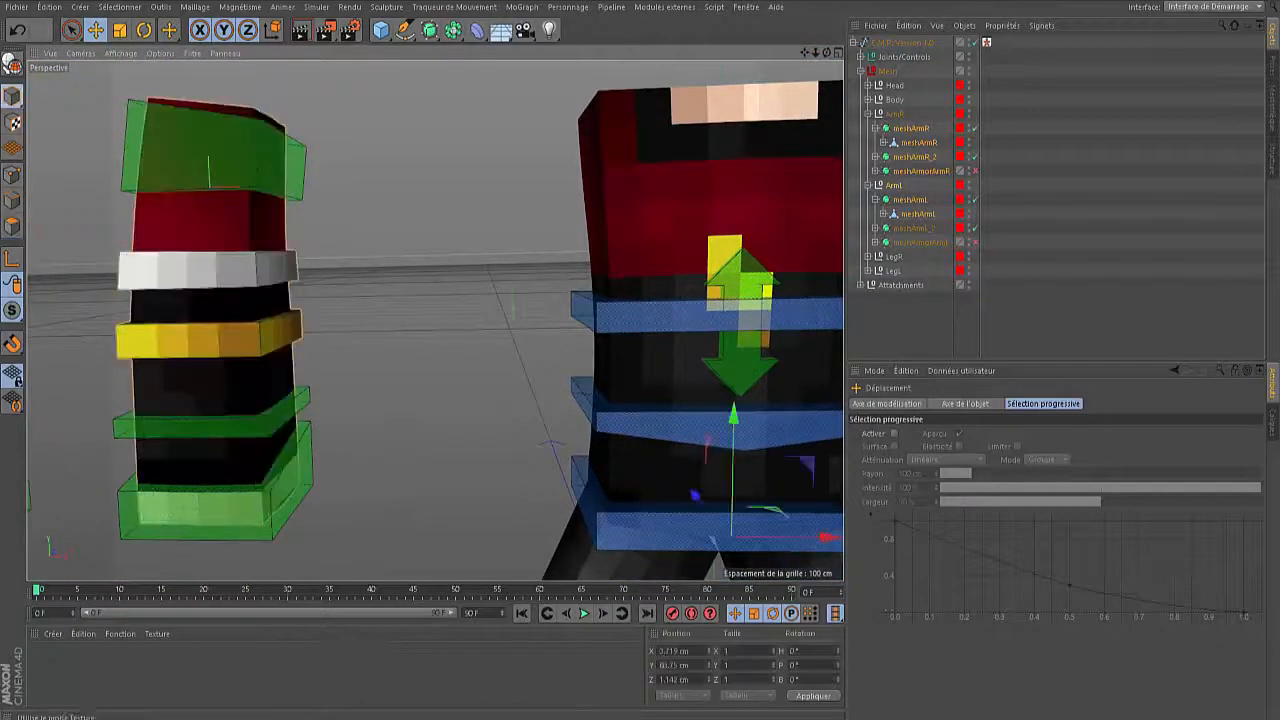
Examine the sharpened stripes on the green-armored arm from the side and return to polygon mode
{"action": "scroll", "coordinate": [163, 321], "scroll_direction": "up", "scroll_amount": 5}
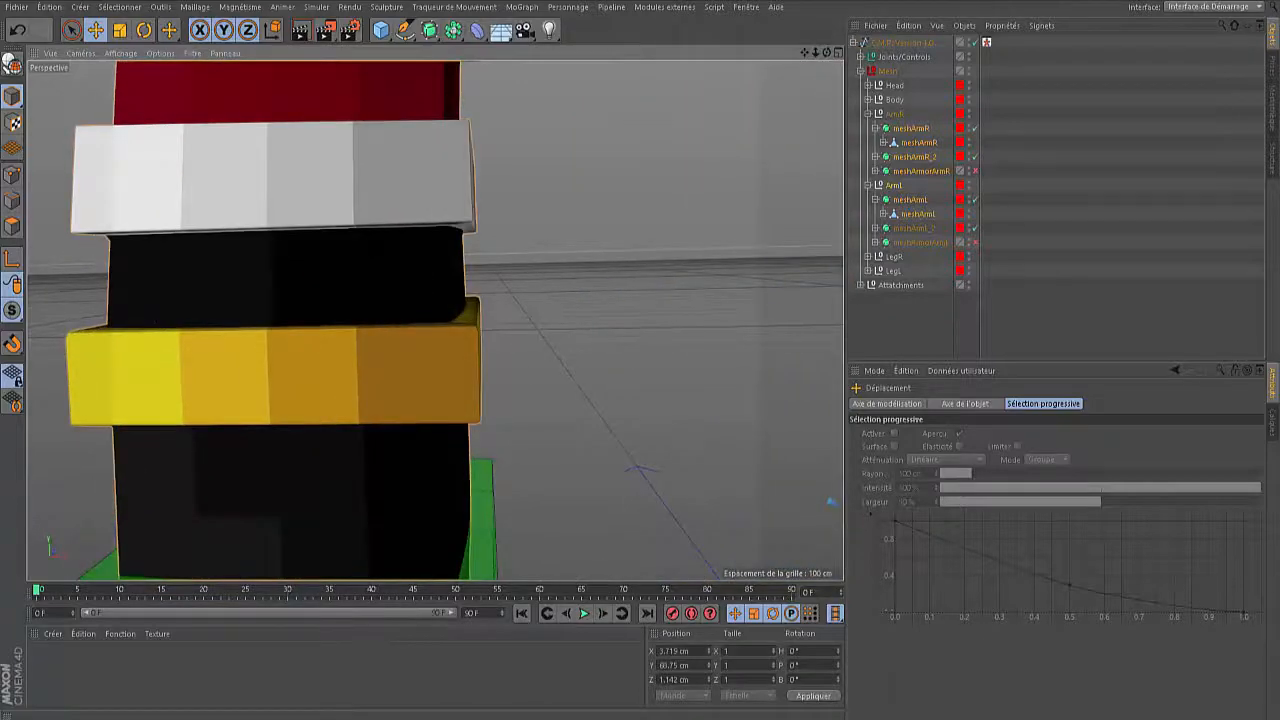
{"action": "left_click_drag", "start_coordinate": [827, 52], "coordinate": [750, 218]}
{"action": "scroll", "coordinate": [781, 108], "scroll_direction": "down", "scroll_amount": 4}
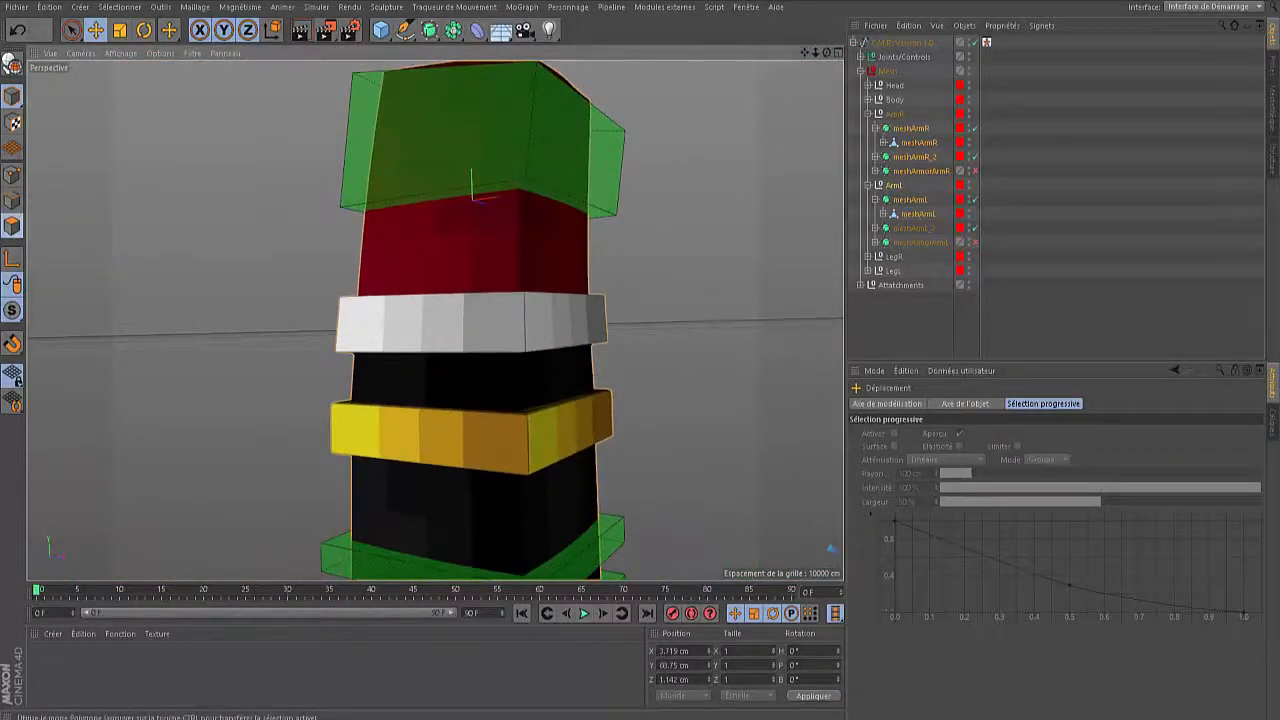
{"action": "left_click", "coordinate": [12, 226]}
{"action": "scroll", "coordinate": [607, 253], "scroll_direction": "up", "scroll_amount": 5}
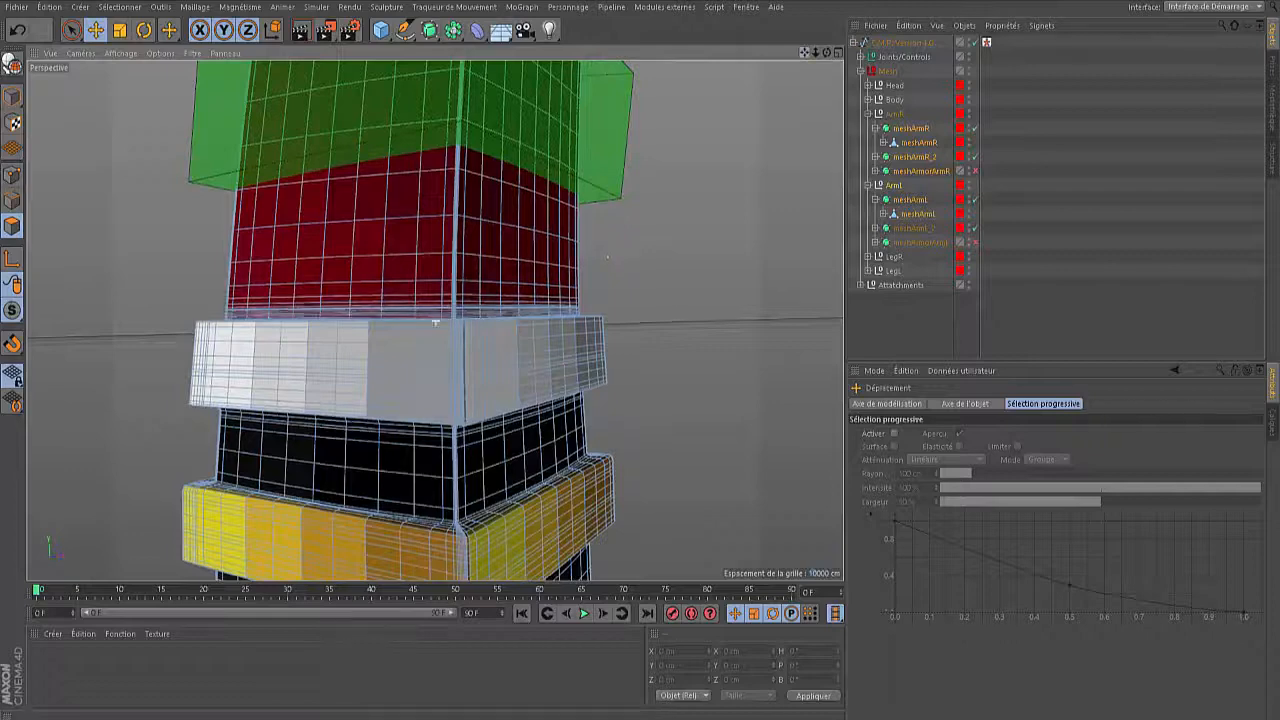
Loop-select the red sleeve polygon rows directly above the white stripe on the green-armored arm
{"action": "middle_click_drag", "start_coordinate": [434, 320], "coordinate": [430, 388], "text": "alt"}
{"action": "left_click_drag", "start_coordinate": [169, 30], "coordinate": [240, 128]}
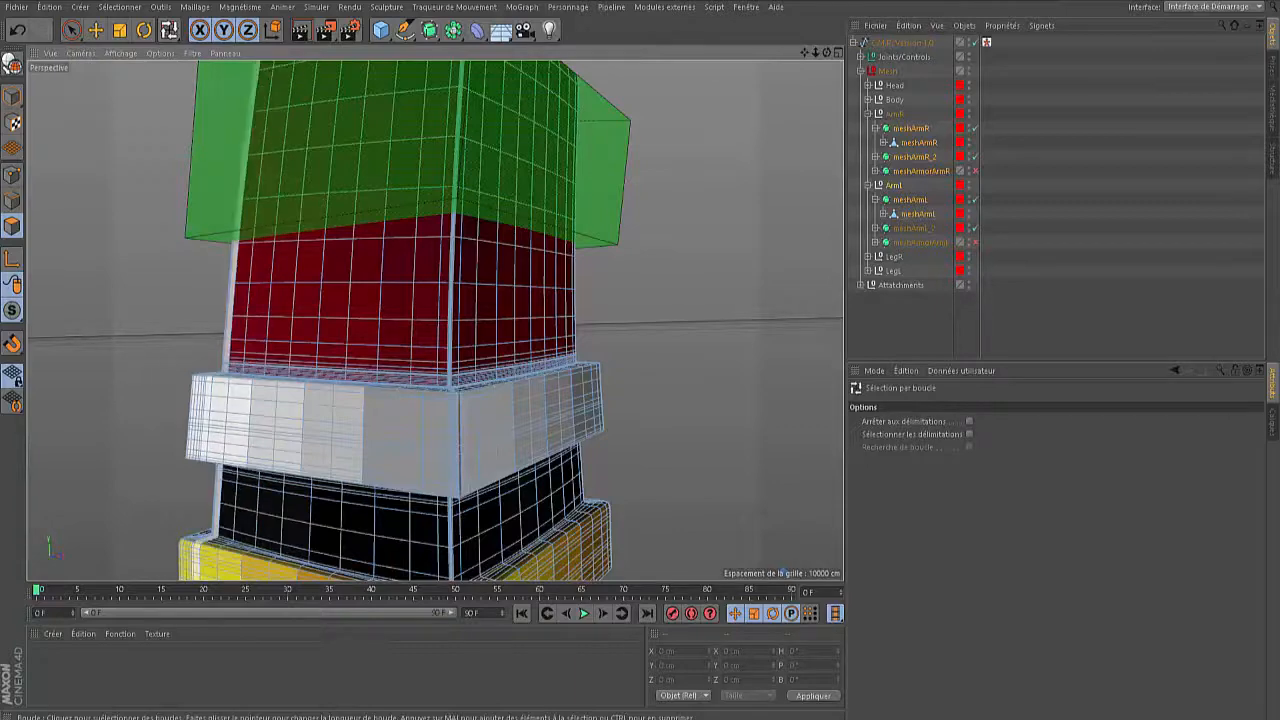
{"action": "scroll", "coordinate": [435, 320], "scroll_direction": "up", "scroll_amount": 10}
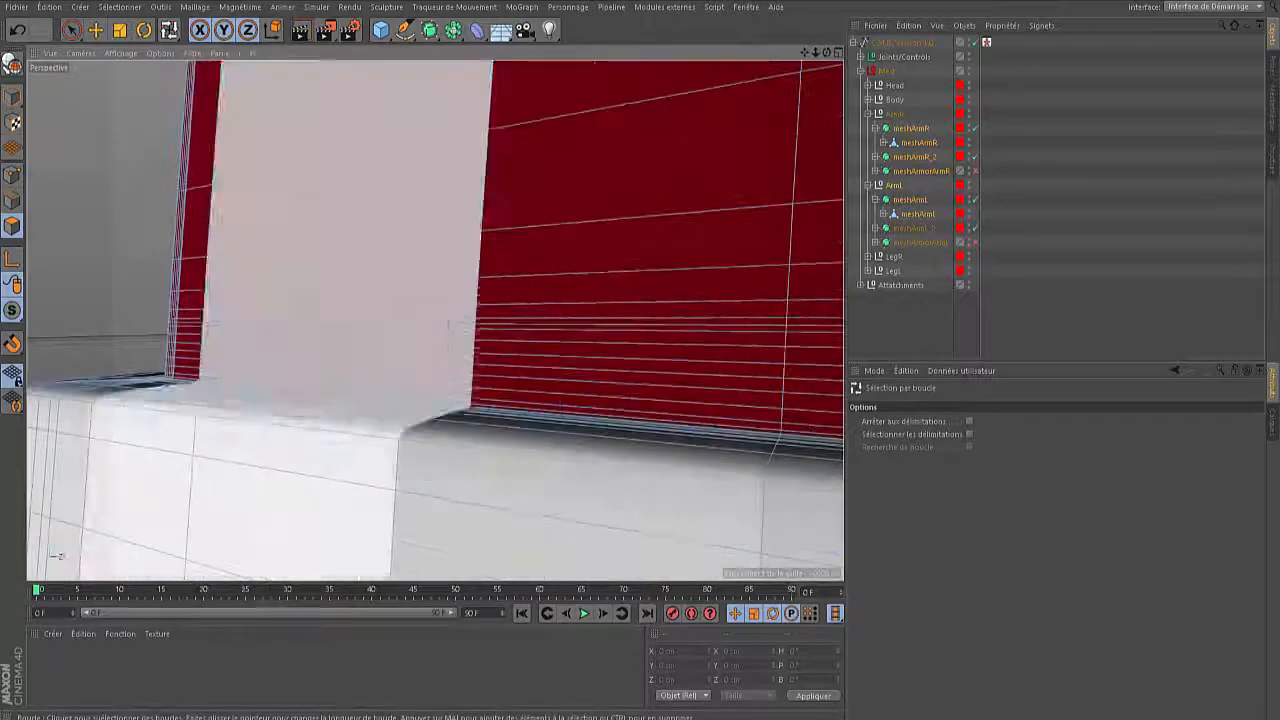
{"action": "left_click", "coordinate": [452, 322]}
{"action": "left_click", "coordinate": [455, 338], "text": "shift"}
{"action": "left_click", "coordinate": [458, 360], "text": "shift"}
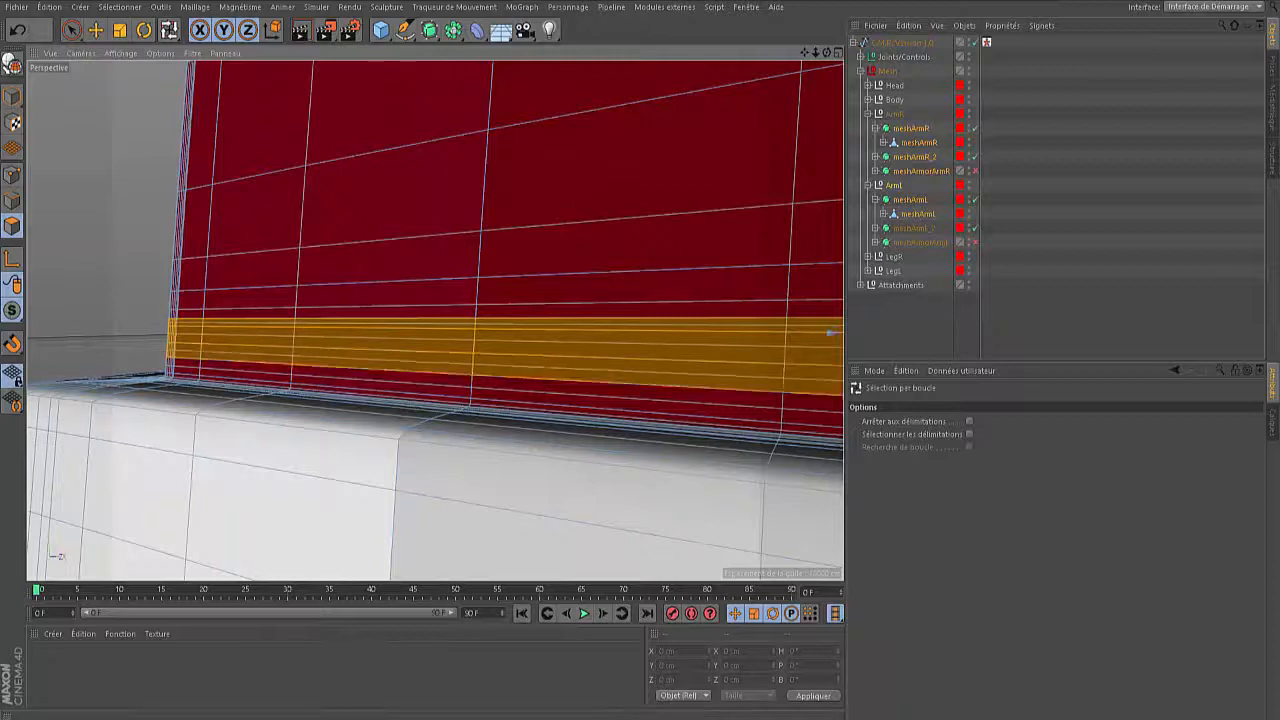
{"action": "left_click", "coordinate": [270, 372], "text": "shift"}
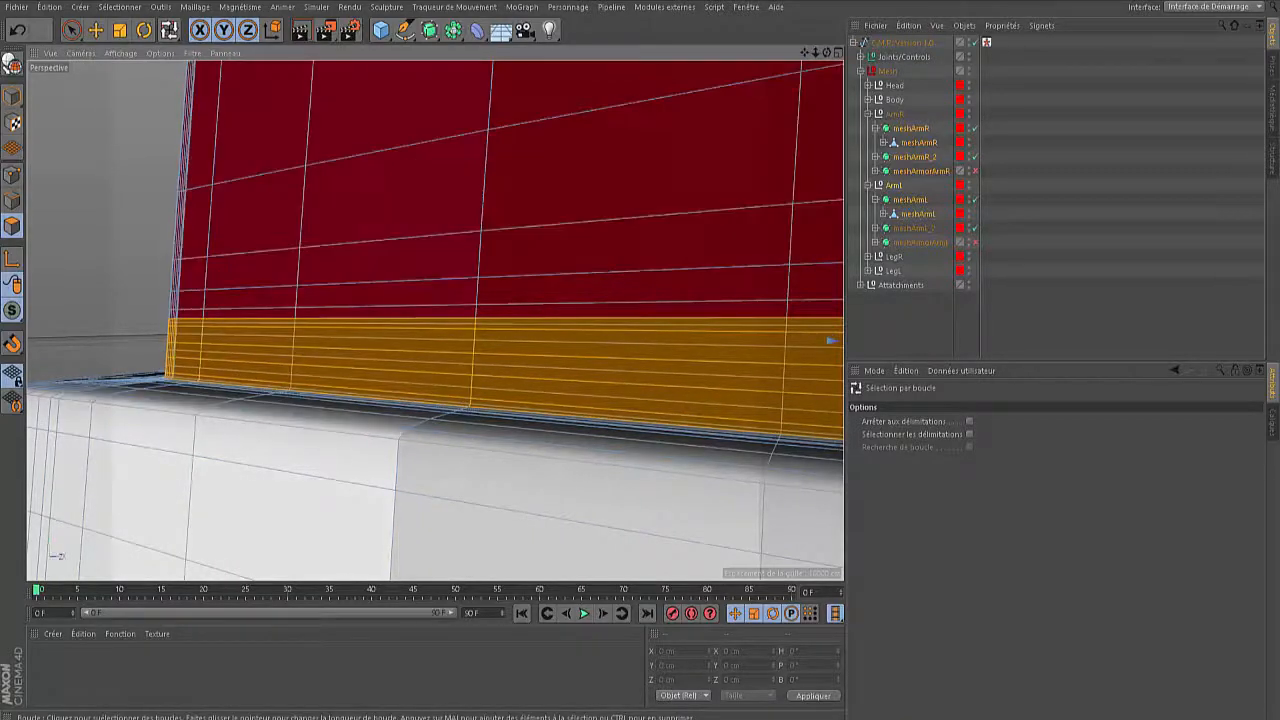
{"action": "left_click", "coordinate": [468, 297], "text": "shift"}
{"action": "left_click", "coordinate": [482, 215], "text": "shift"}
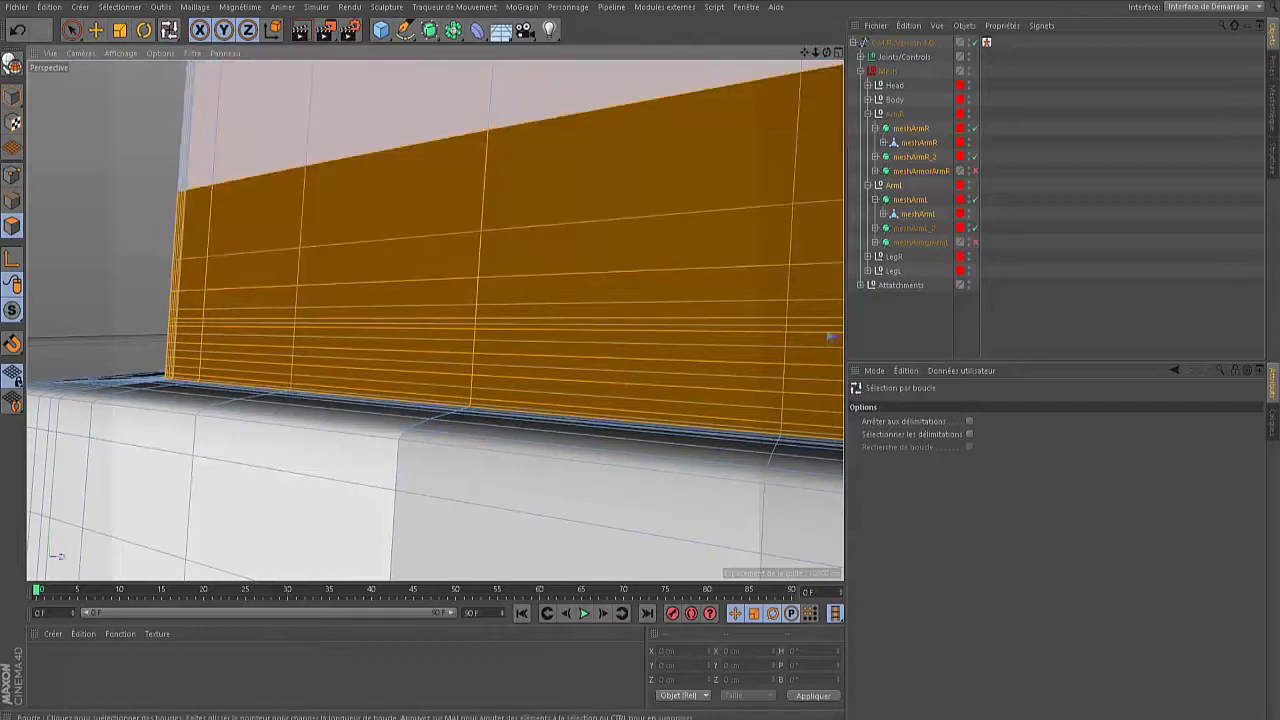
{"action": "left_click", "coordinate": [490, 108], "text": "shift"}
Extend the loop selection up the sleeve of the green-armored arm to its topmost row
{"action": "left_click_drag", "start_coordinate": [804, 52], "coordinate": [640, 284]}
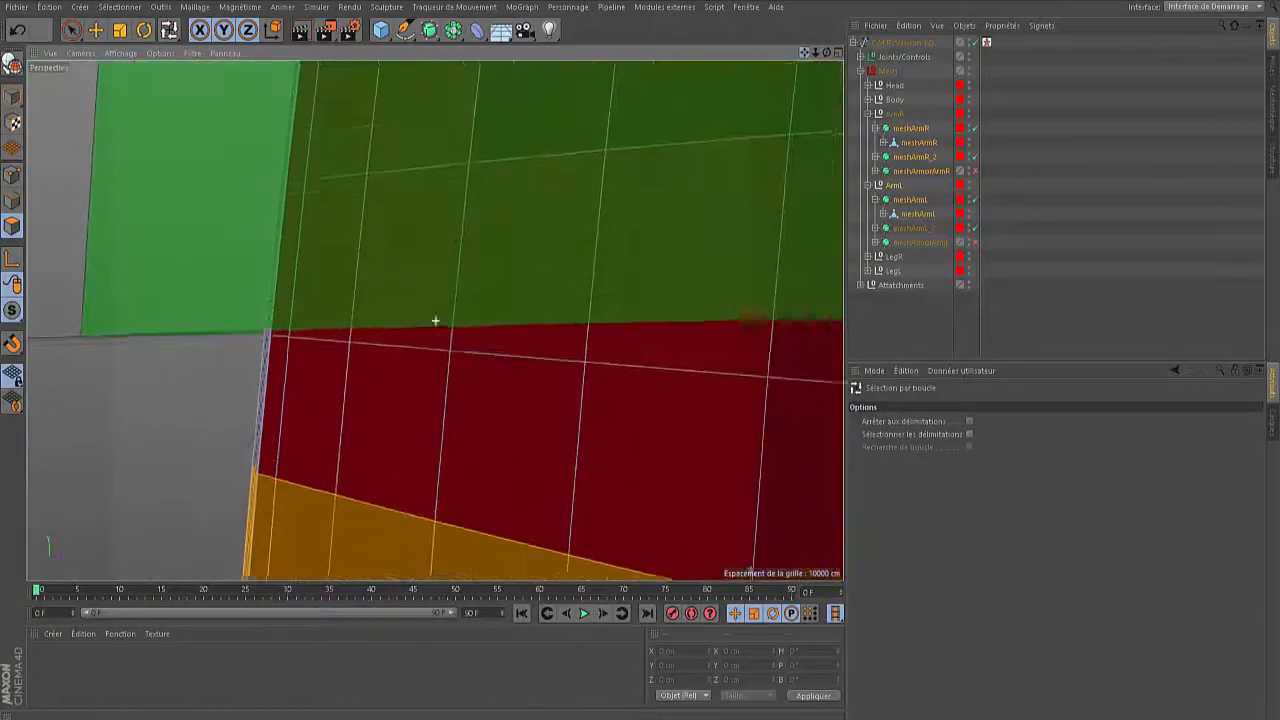
{"action": "scroll", "coordinate": [726, 160], "scroll_direction": "down", "scroll_amount": 5}
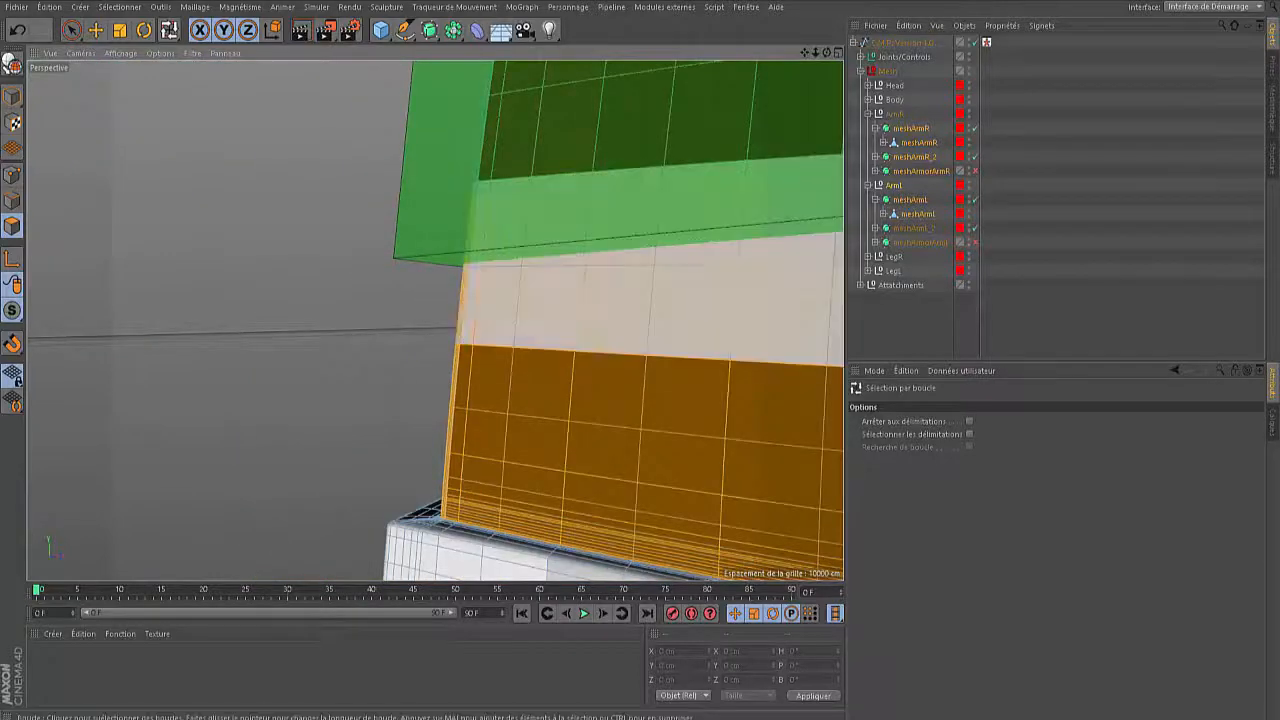
{"action": "left_click", "coordinate": [728, 255], "text": "shift"}
{"action": "left_click_drag", "start_coordinate": [804, 52], "coordinate": [514, 369]}
{"action": "left_click", "coordinate": [500, 228], "text": "shift"}
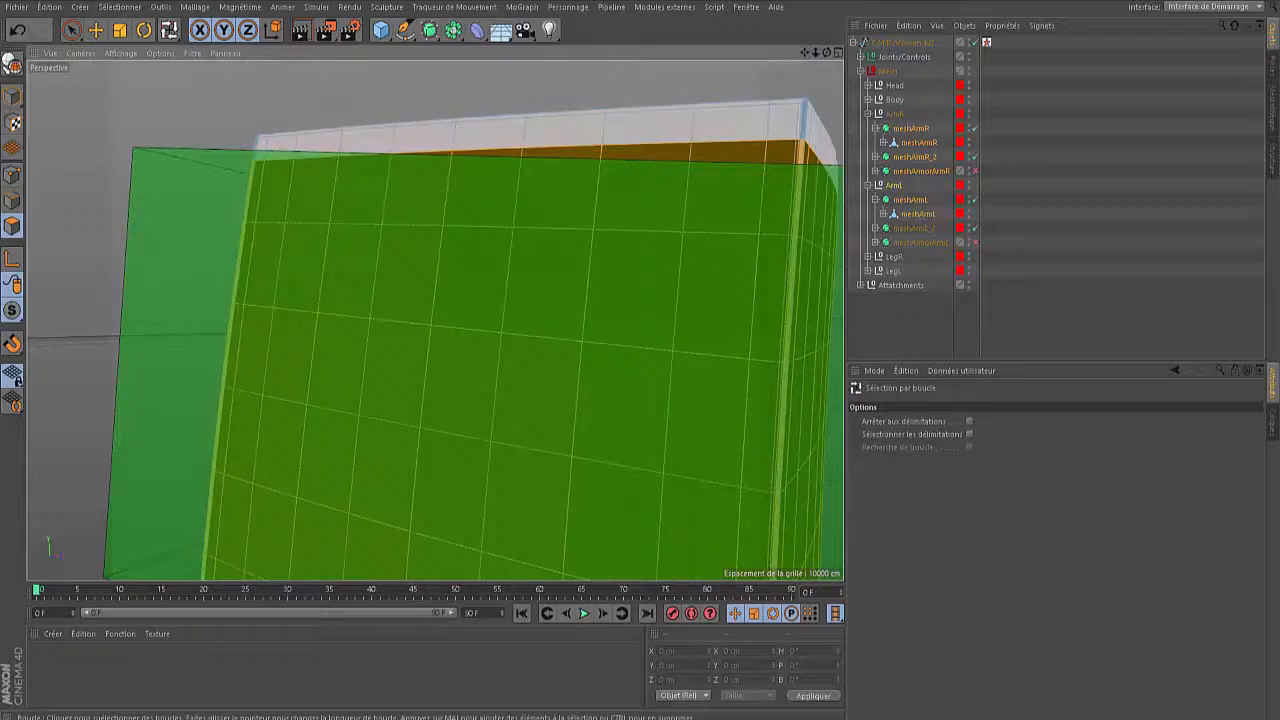
{"action": "left_click", "coordinate": [562, 132], "text": "shift"}
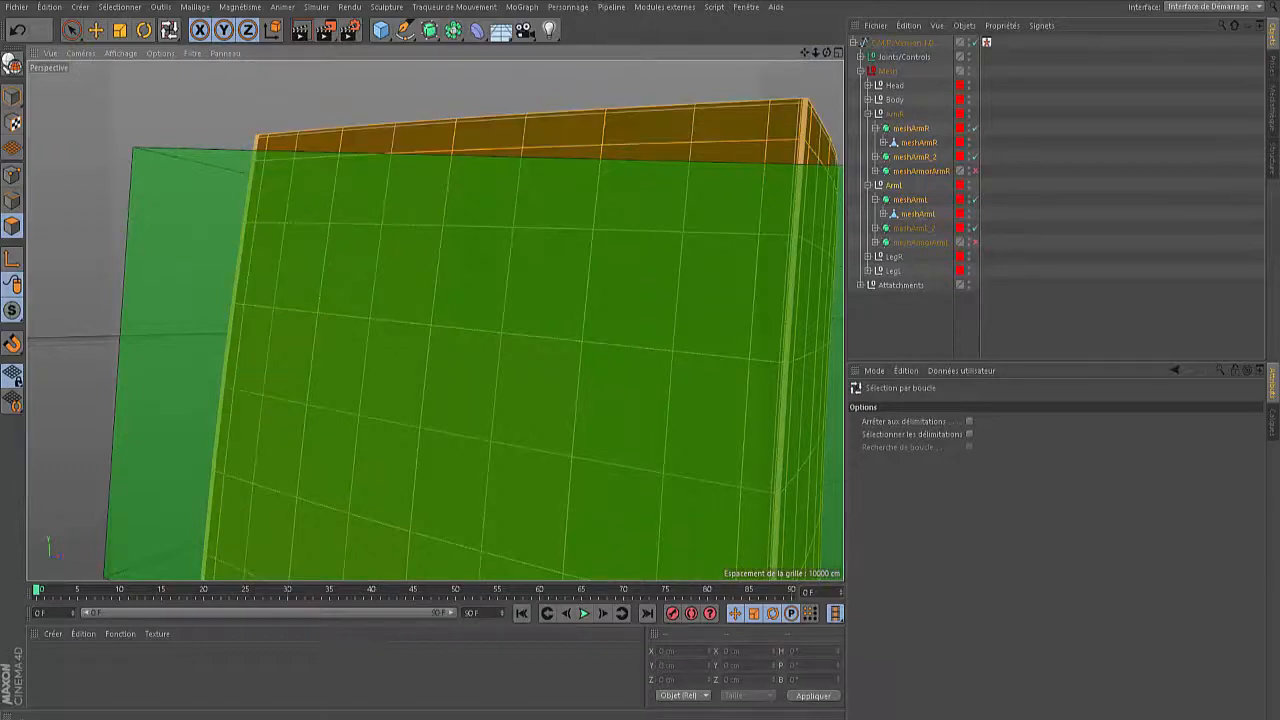
Loop-select all sleeve rows from the white stripe up to the top edge on the red-armored arm
{"action": "left_click_drag", "start_coordinate": [827, 52], "coordinate": [434, 320]}
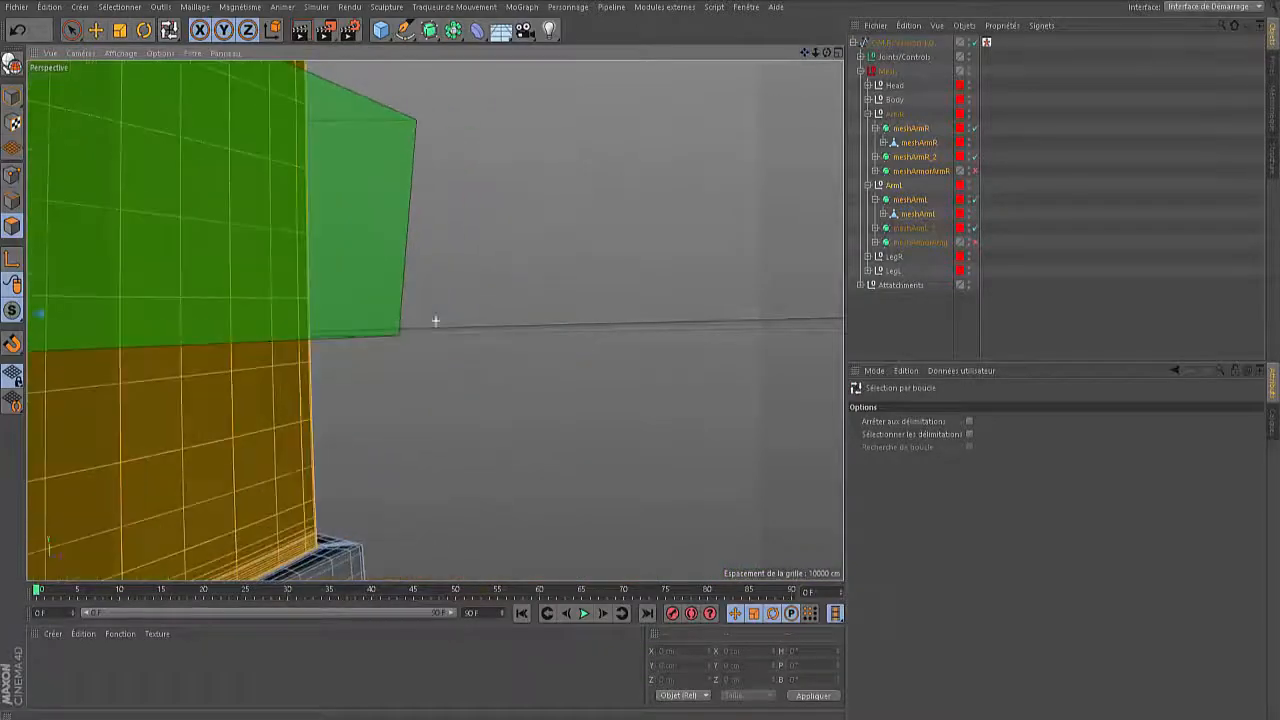
{"action": "scroll", "coordinate": [835, 259], "scroll_direction": "down", "scroll_amount": 3}
{"action": "left_click_drag", "start_coordinate": [805, 52], "coordinate": [434, 320]}
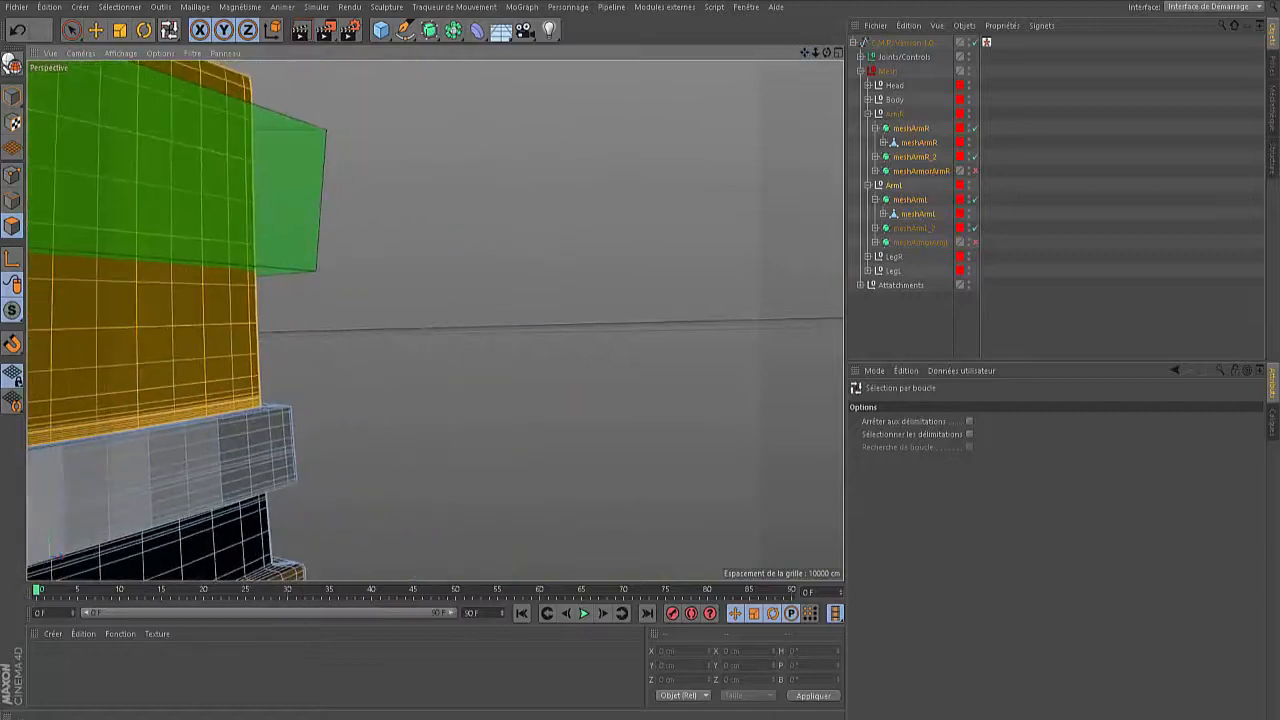
{"action": "scroll", "coordinate": [719, 120], "scroll_direction": "down", "scroll_amount": 3}
{"action": "left_click_drag", "start_coordinate": [827, 52], "coordinate": [434, 320]}
{"action": "scroll", "coordinate": [814, 133], "scroll_direction": "down", "scroll_amount": 3}
{"action": "scroll", "coordinate": [814, 133], "scroll_direction": "down", "scroll_amount": 2}
{"action": "left_click_drag", "start_coordinate": [805, 52], "coordinate": [434, 320]}
{"action": "scroll", "coordinate": [797, 91], "scroll_direction": "down", "scroll_amount": 3}
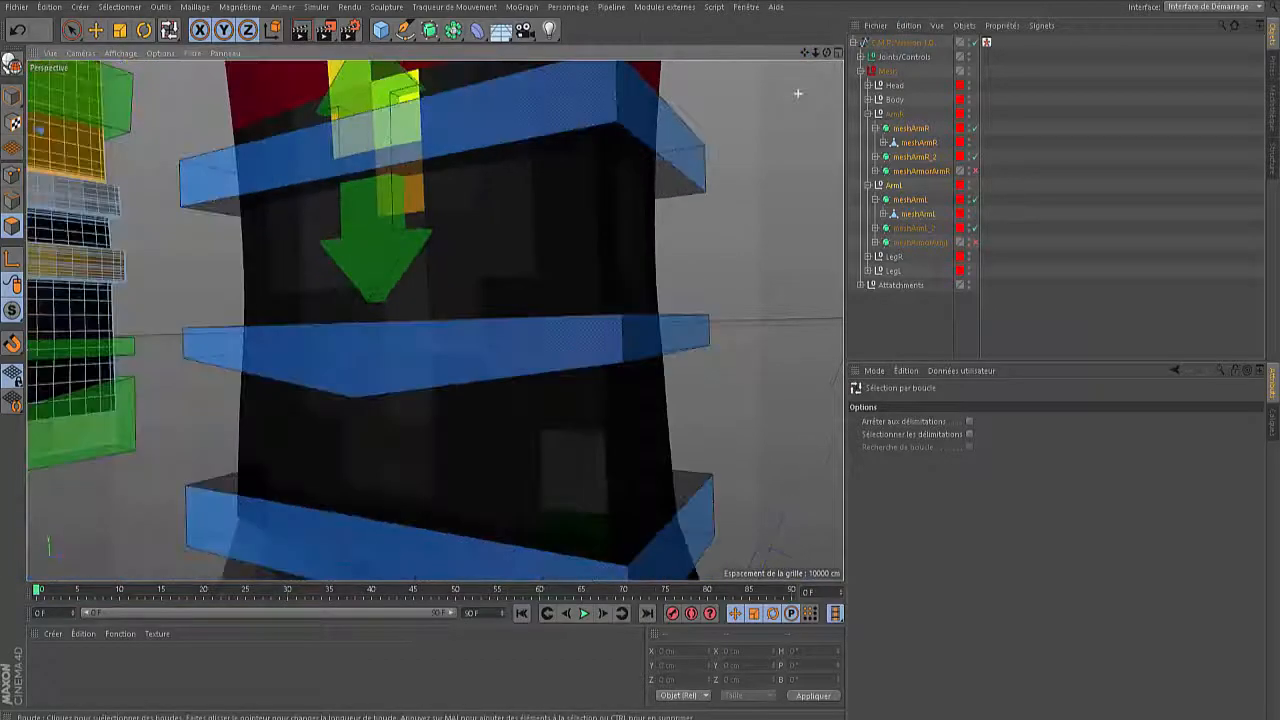
{"action": "left_click_drag", "start_coordinate": [805, 52], "coordinate": [434, 320]}
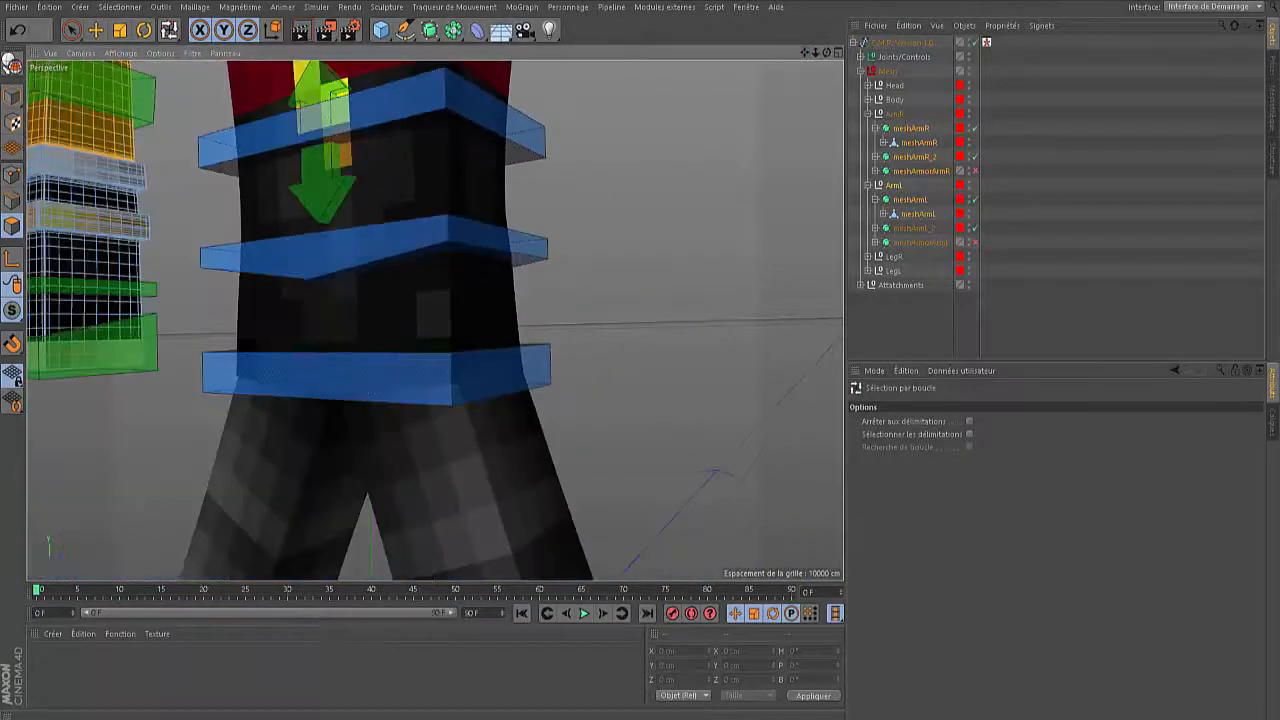
{"action": "left_click_drag", "start_coordinate": [805, 52], "coordinate": [435, 320]}
{"action": "scroll", "coordinate": [545, 215], "scroll_direction": "down", "scroll_amount": 3}
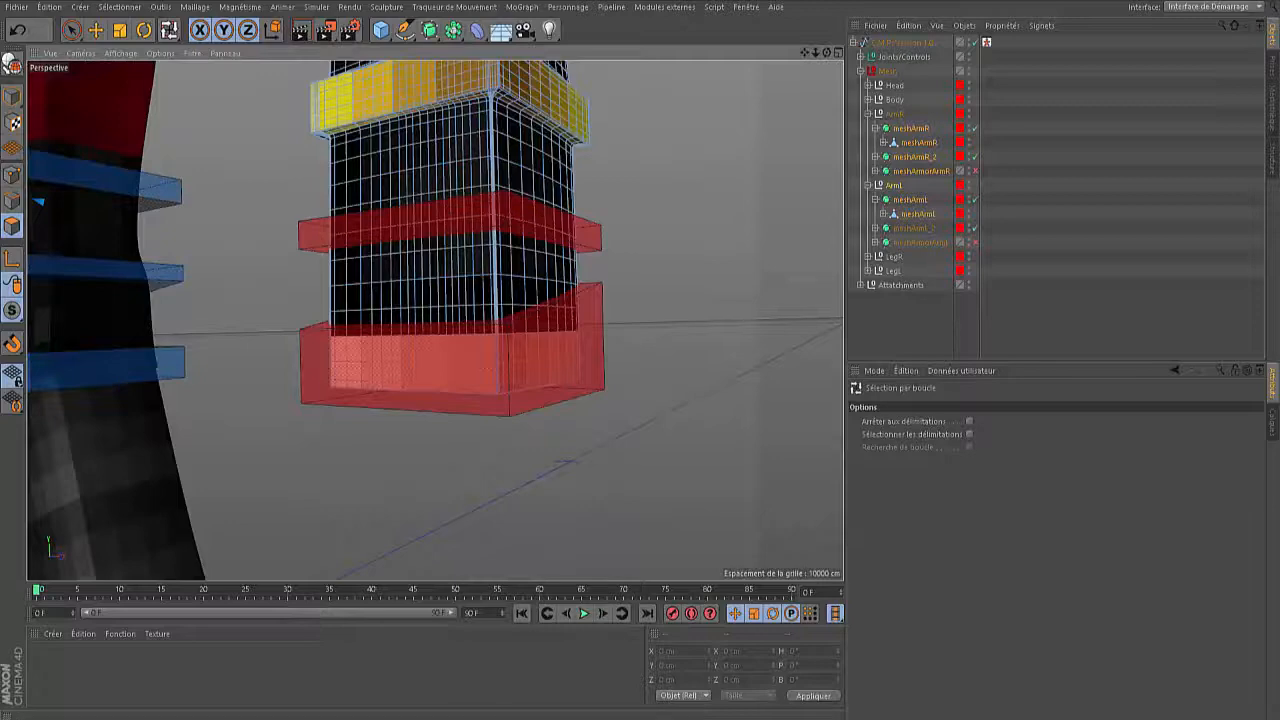
{"action": "middle_click_drag", "start_coordinate": [545, 190], "coordinate": [656, 575], "text": "alt"}
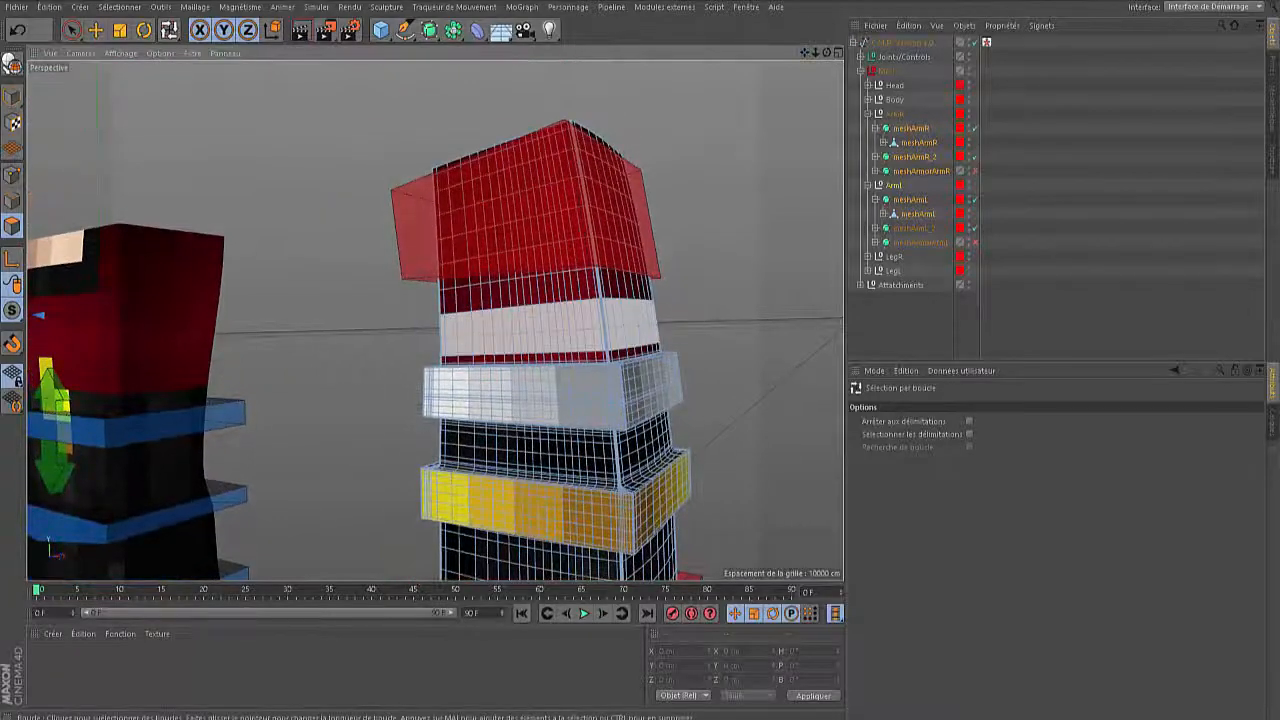
{"action": "left_click", "coordinate": [530, 355]}
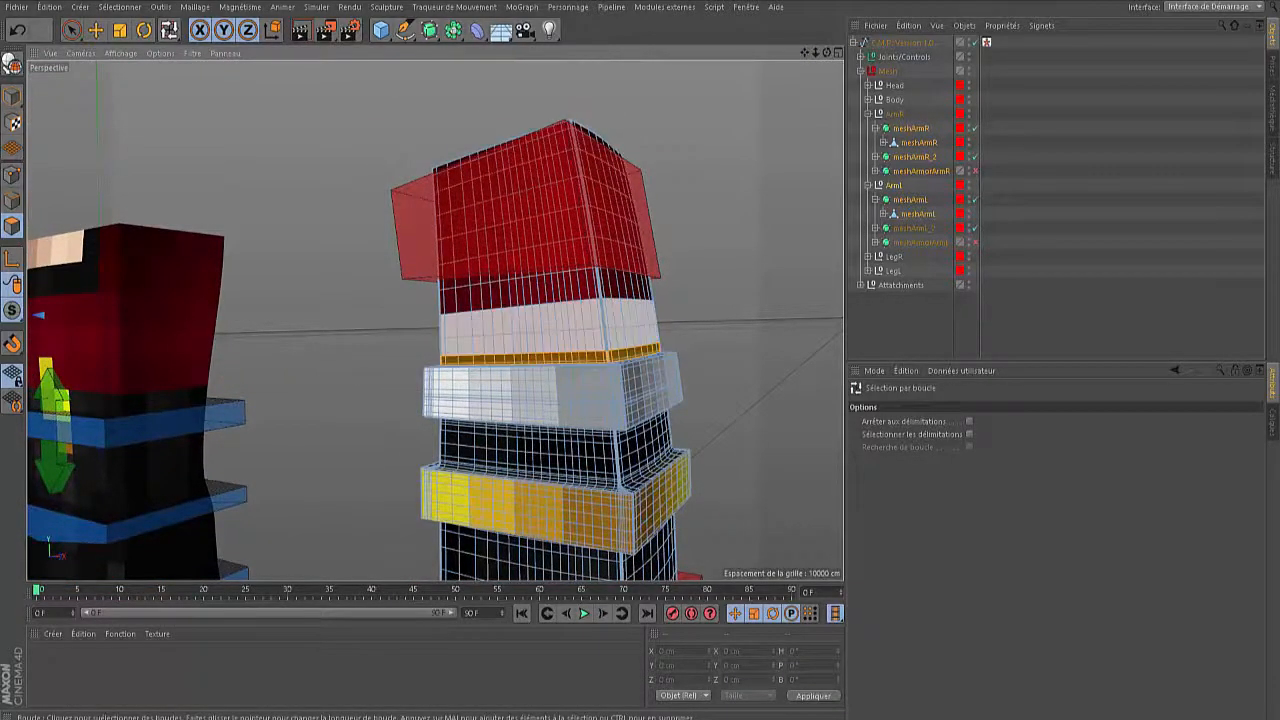
{"action": "left_click", "coordinate": [530, 328], "text": "shift"}
{"action": "left_click", "coordinate": [530, 275], "text": "shift"}
{"action": "left_click", "coordinate": [530, 221], "text": "shift"}
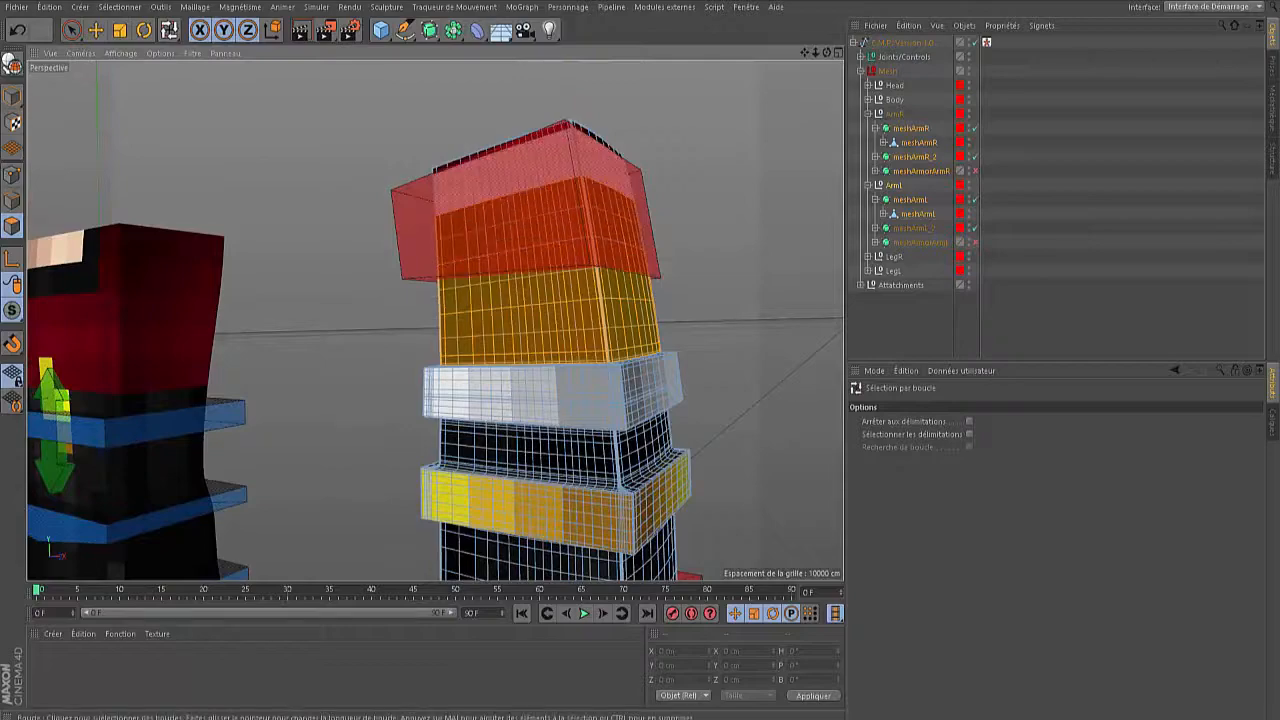
{"action": "left_click", "coordinate": [530, 166], "text": "shift"}
Add the top cap polygons of the red-armored arm to the selection with the Live Selection brush
{"action": "left_click_drag", "start_coordinate": [434, 320], "coordinate": [440, 352], "text": "alt"}
{"action": "scroll", "coordinate": [742, 150], "scroll_direction": "up", "scroll_amount": 5}
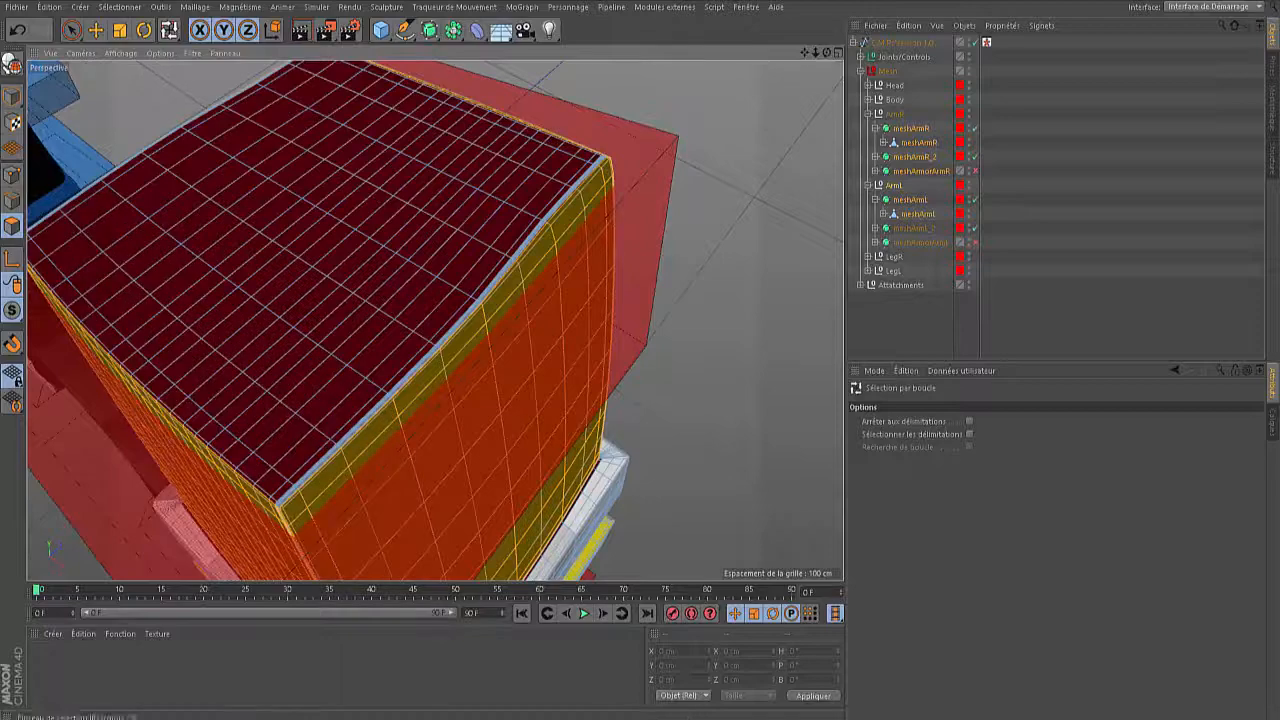
{"action": "mouse_move", "coordinate": [434, 320]}
{"action": "left_mouse_down", "text": "alt"}
{"action": "mouse_move", "coordinate": [436, 308]}
{"action": "mouse_move", "coordinate": [434, 332]}
{"action": "left_mouse_up", "text": "alt"}
{"action": "scroll", "coordinate": [551, 181], "scroll_direction": "down", "scroll_amount": 5}
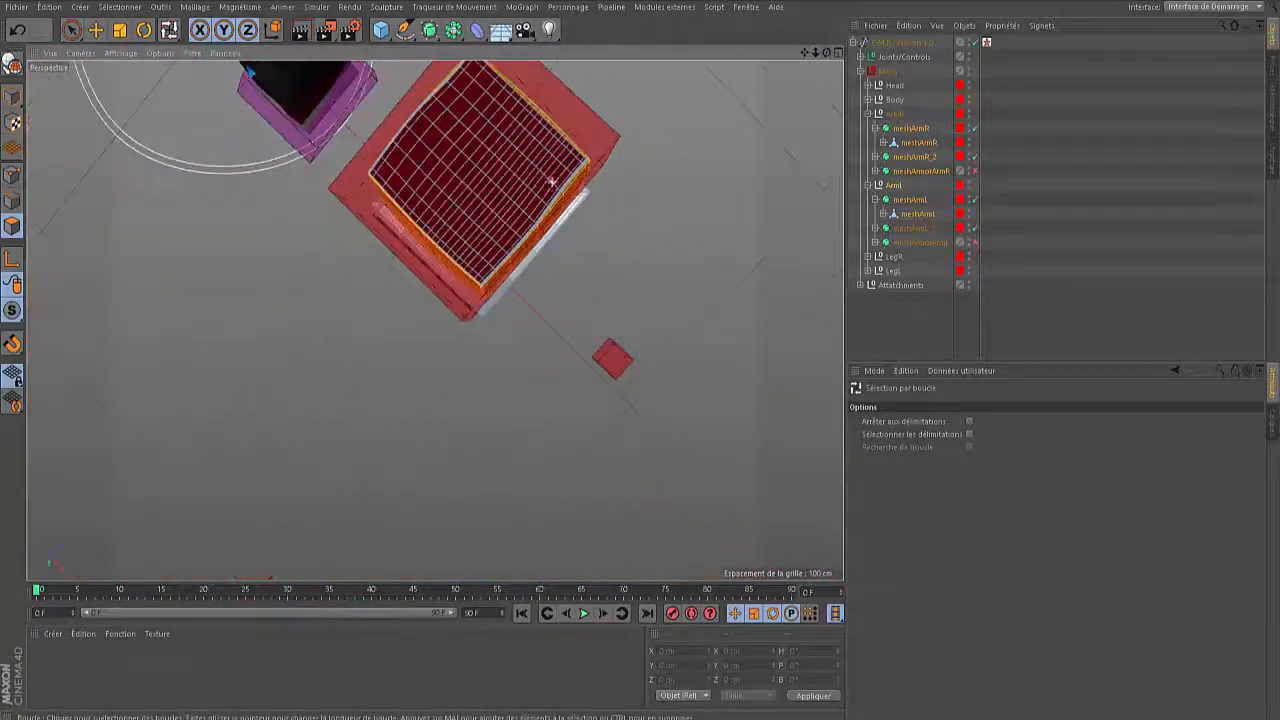
{"action": "key", "text": "9"}
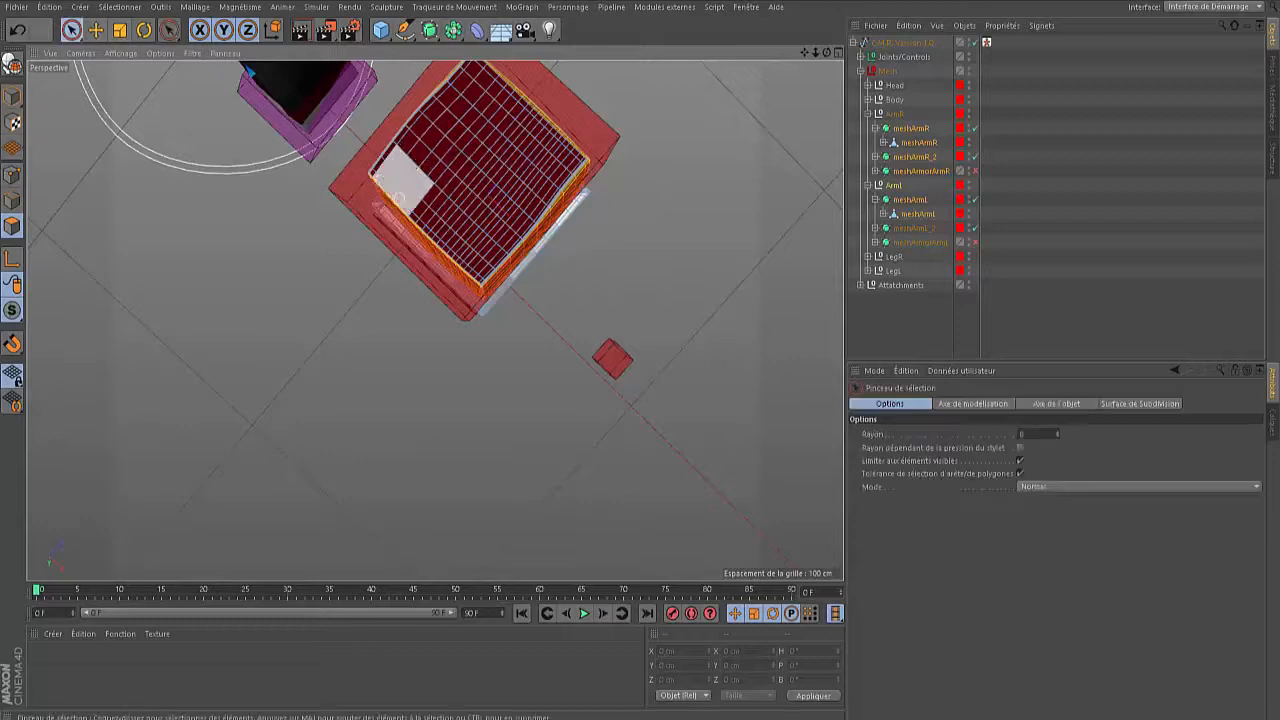
{"action": "left_click_drag", "start_coordinate": [376, 177], "coordinate": [471, 116]}
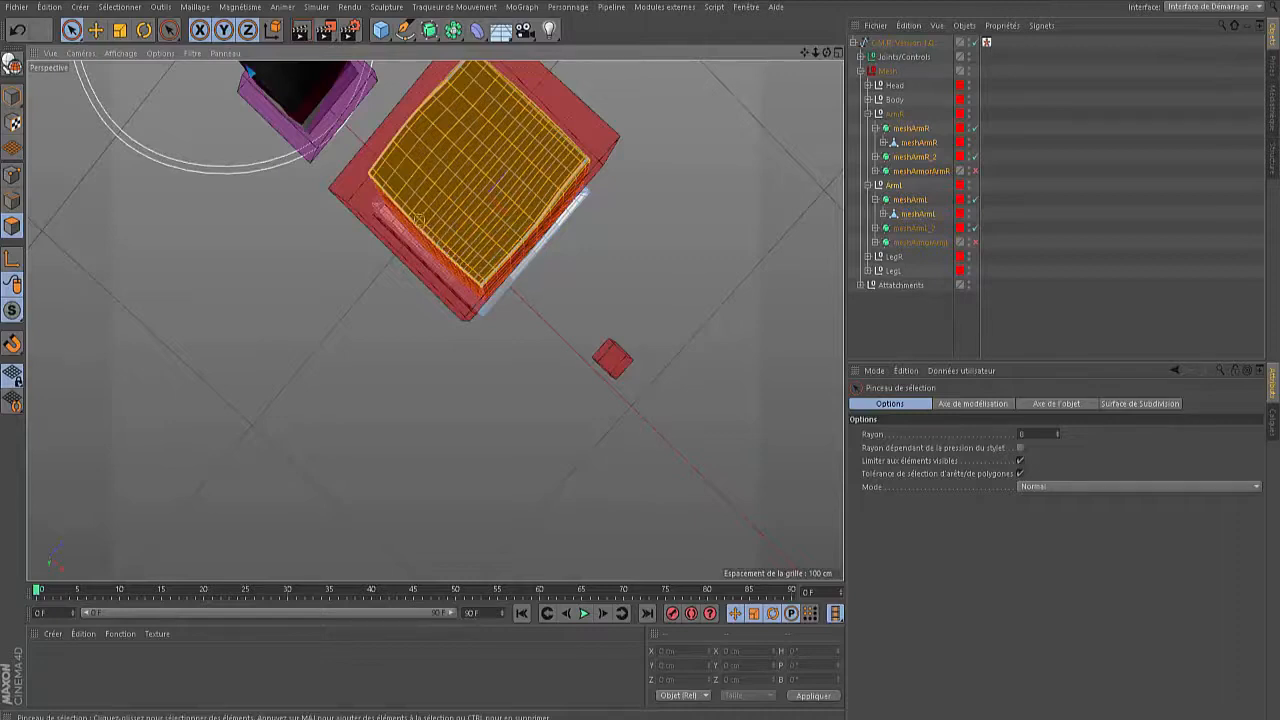
Brush-select the top cap polygons of the green-armored arm to add them to the sleeve selection
{"action": "left_click_drag", "start_coordinate": [804, 52], "coordinate": [1214, 474]}
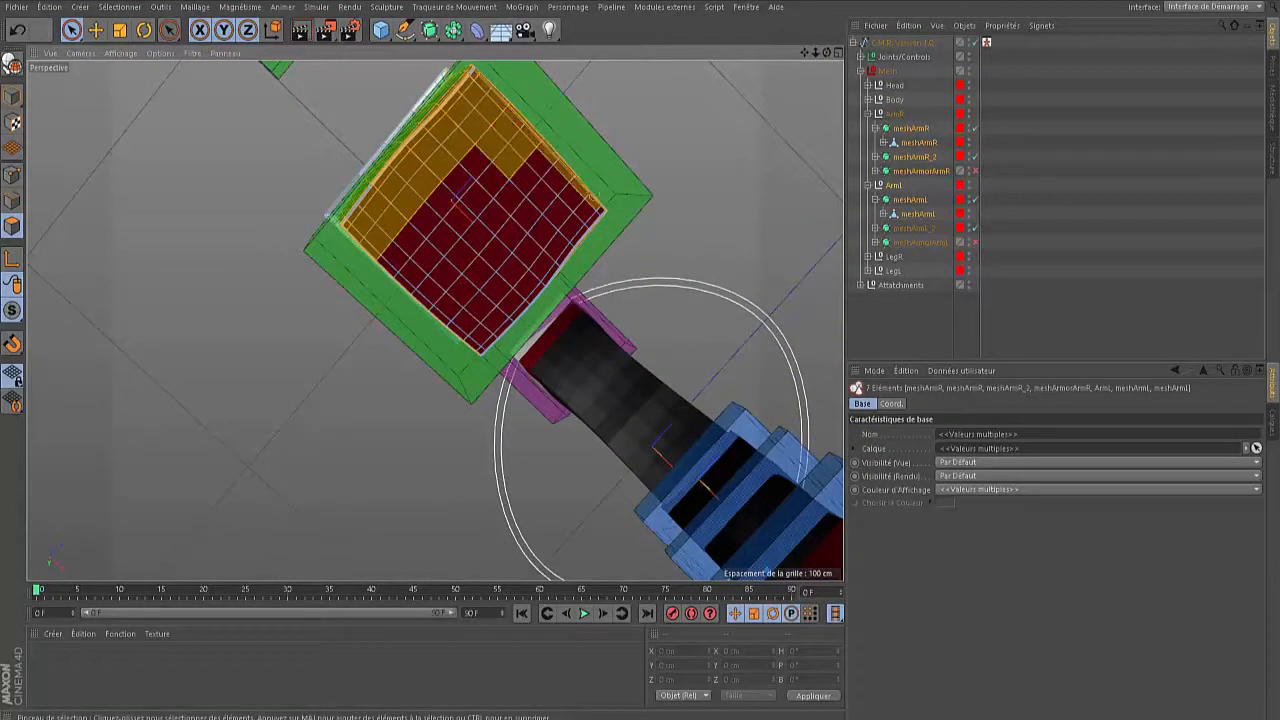
{"action": "left_click_drag", "start_coordinate": [575, 237], "coordinate": [541, 169]}
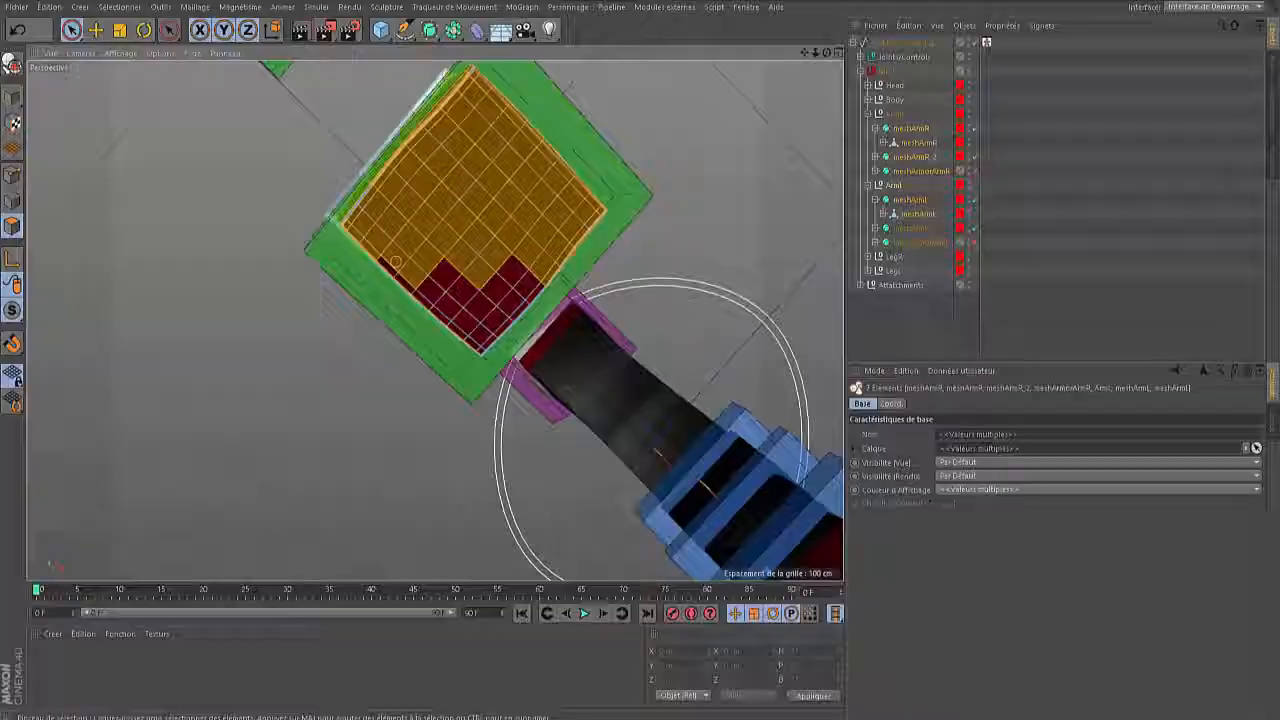
{"action": "left_click_drag", "start_coordinate": [444, 269], "coordinate": [472, 312]}
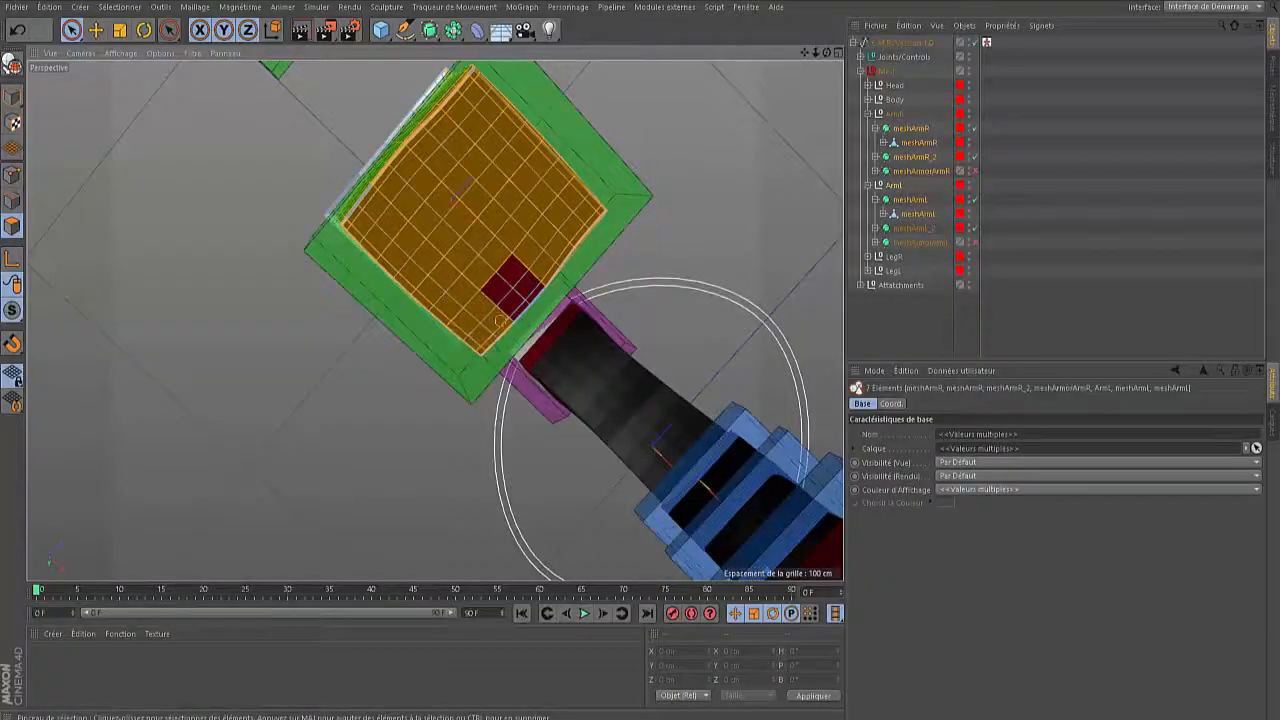
Check the sleeve polygon selections on both arms from several angles
{"action": "left_click_drag", "start_coordinate": [827, 52], "coordinate": [640, 150]}
{"action": "left_click_drag", "start_coordinate": [434, 320], "coordinate": [436, 390]}
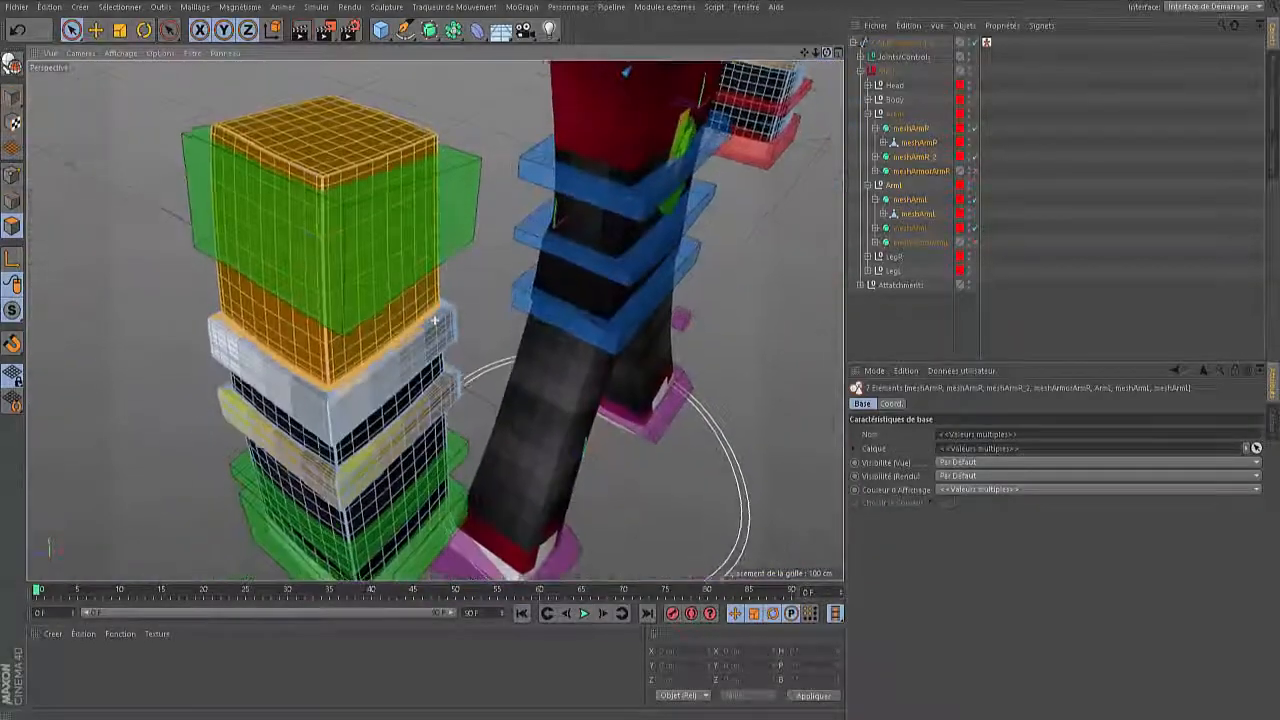
{"action": "scroll", "coordinate": [289, 406], "scroll_direction": "up", "scroll_amount": 6}
{"action": "scroll", "coordinate": [512, 356], "scroll_direction": "down", "scroll_amount": 5}
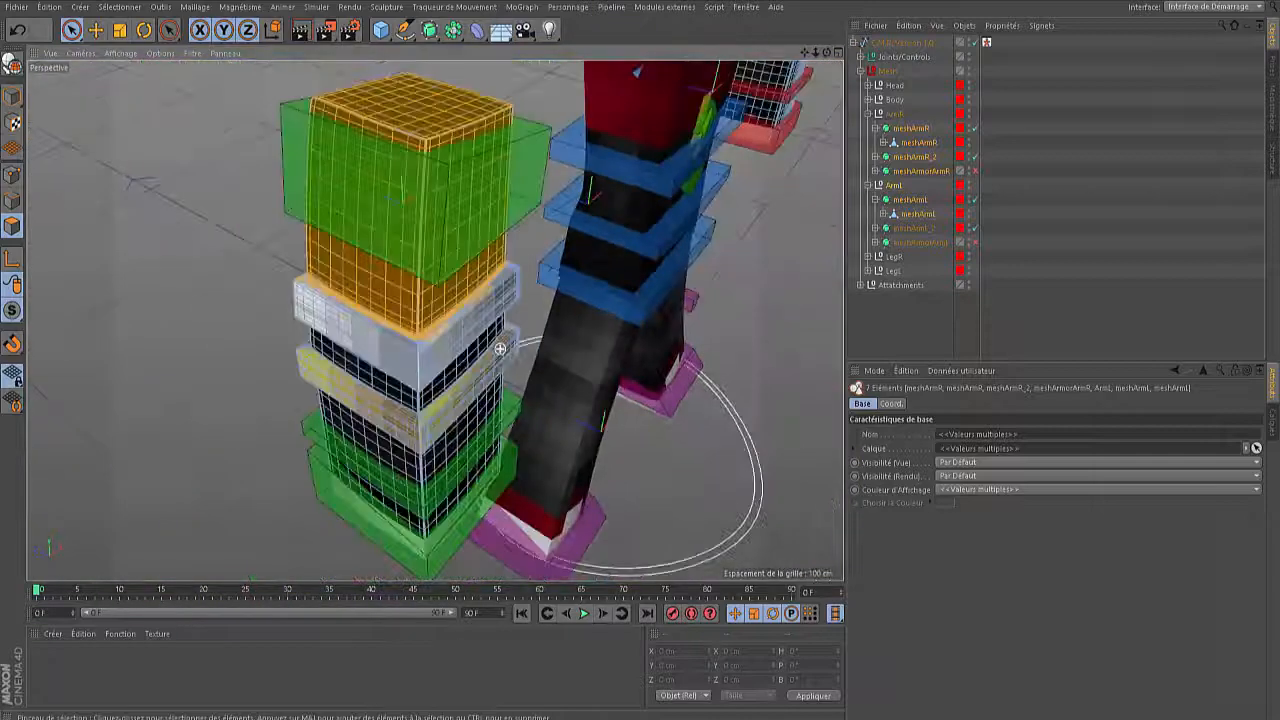
{"action": "scroll", "coordinate": [435, 320], "scroll_direction": "up", "scroll_amount": 3}
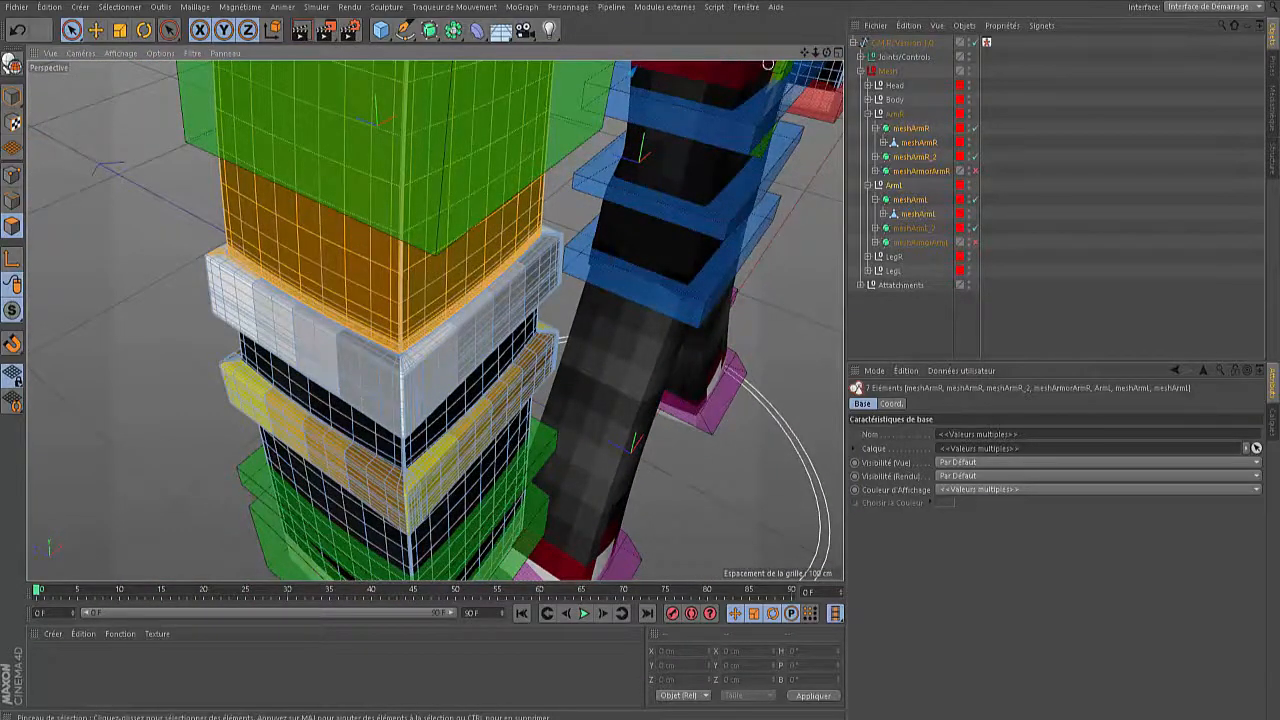
{"action": "left_click_drag", "start_coordinate": [804, 52], "coordinate": [530, 330]}
{"action": "scroll", "coordinate": [471, 271], "scroll_direction": "up", "scroll_amount": 5}
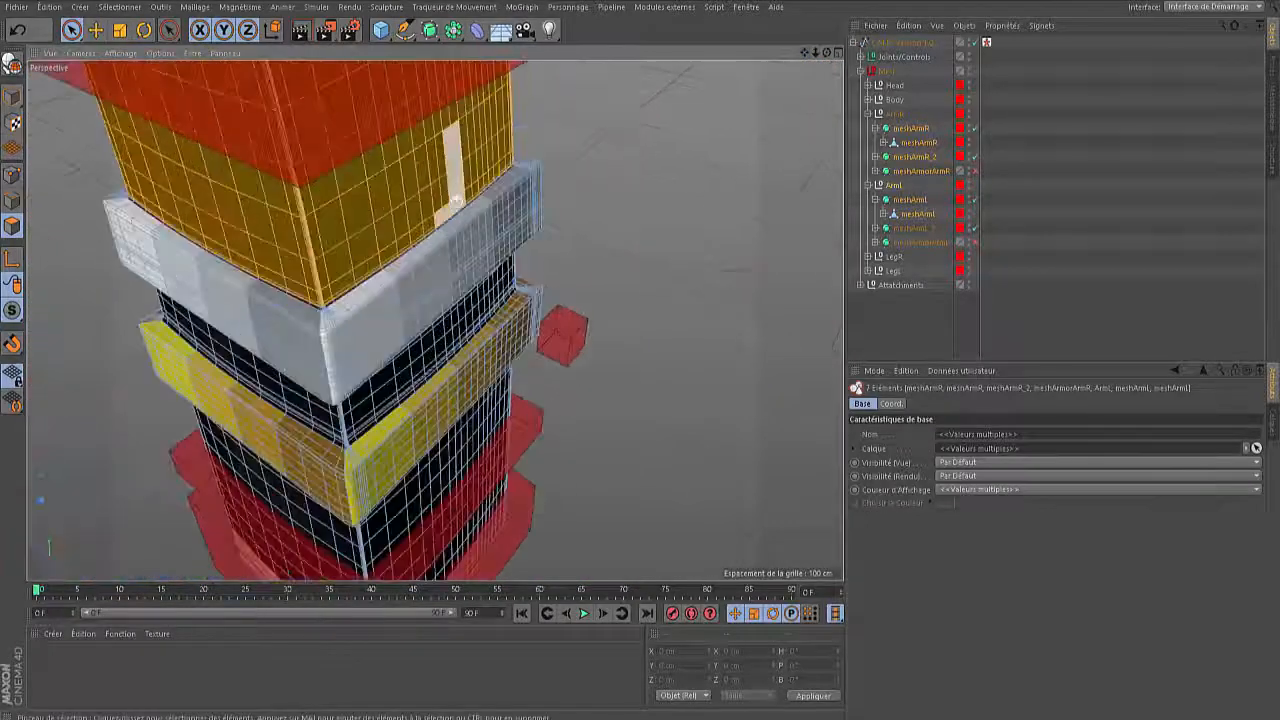
{"action": "scroll", "coordinate": [482, 196], "scroll_direction": "down", "scroll_amount": 4}
{"action": "scroll", "coordinate": [482, 196], "scroll_direction": "down", "scroll_amount": 4}
{"action": "scroll", "coordinate": [211, 274], "scroll_direction": "up", "scroll_amount": 1}
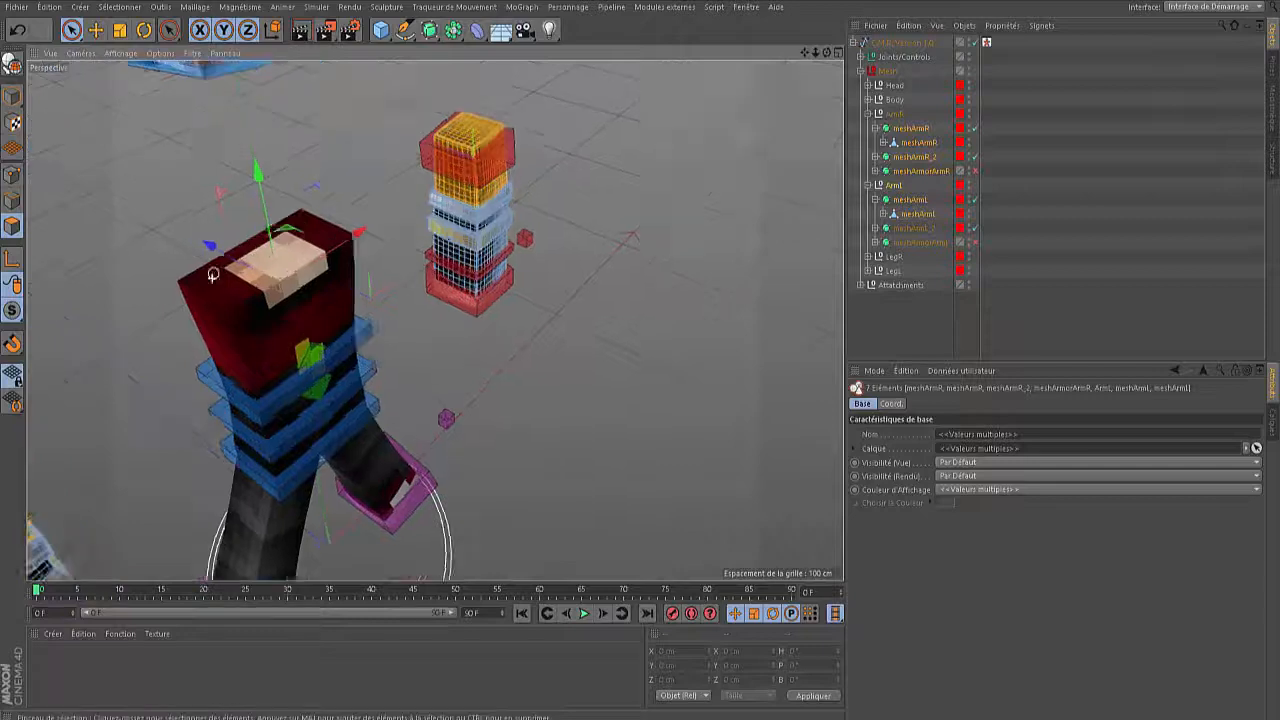
{"action": "scroll", "coordinate": [530, 180], "scroll_direction": "up", "scroll_amount": 4}
Extrude the selected sleeve polygons on both arms with a 2 cm offset, preserving groups
{"action": "key", "text": "d"}
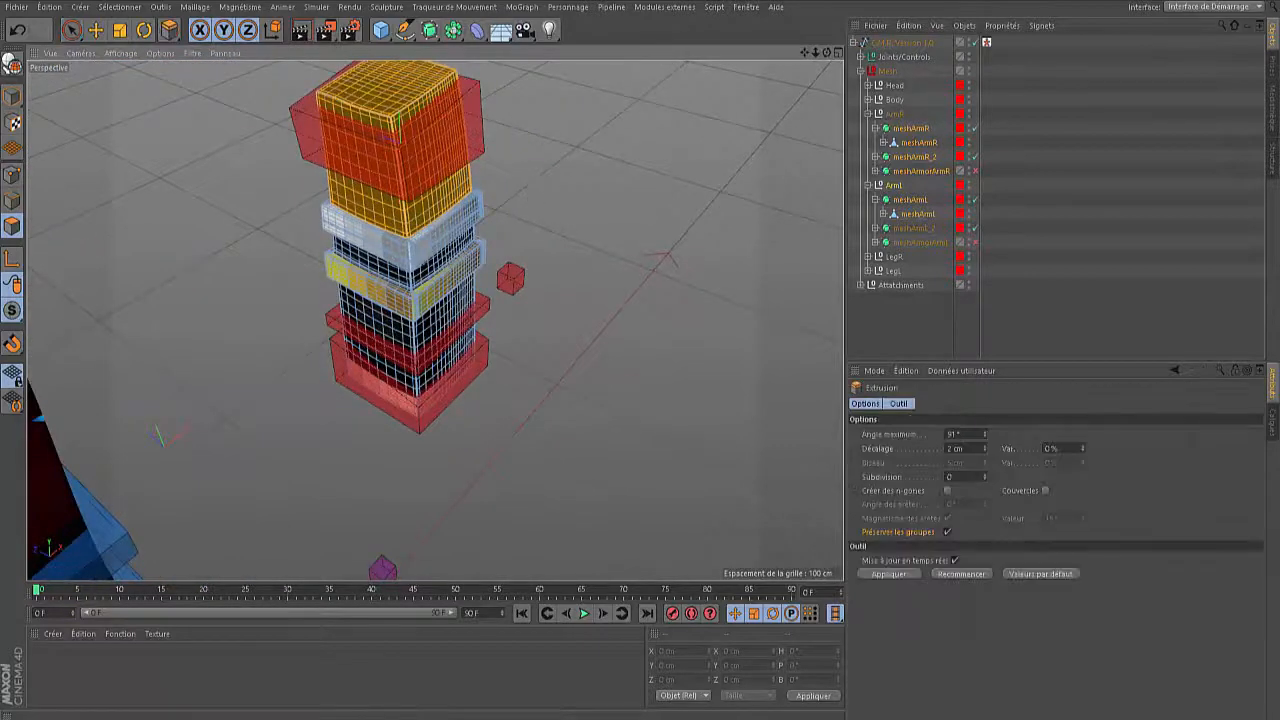
{"action": "left_click", "coordinate": [951, 449]}
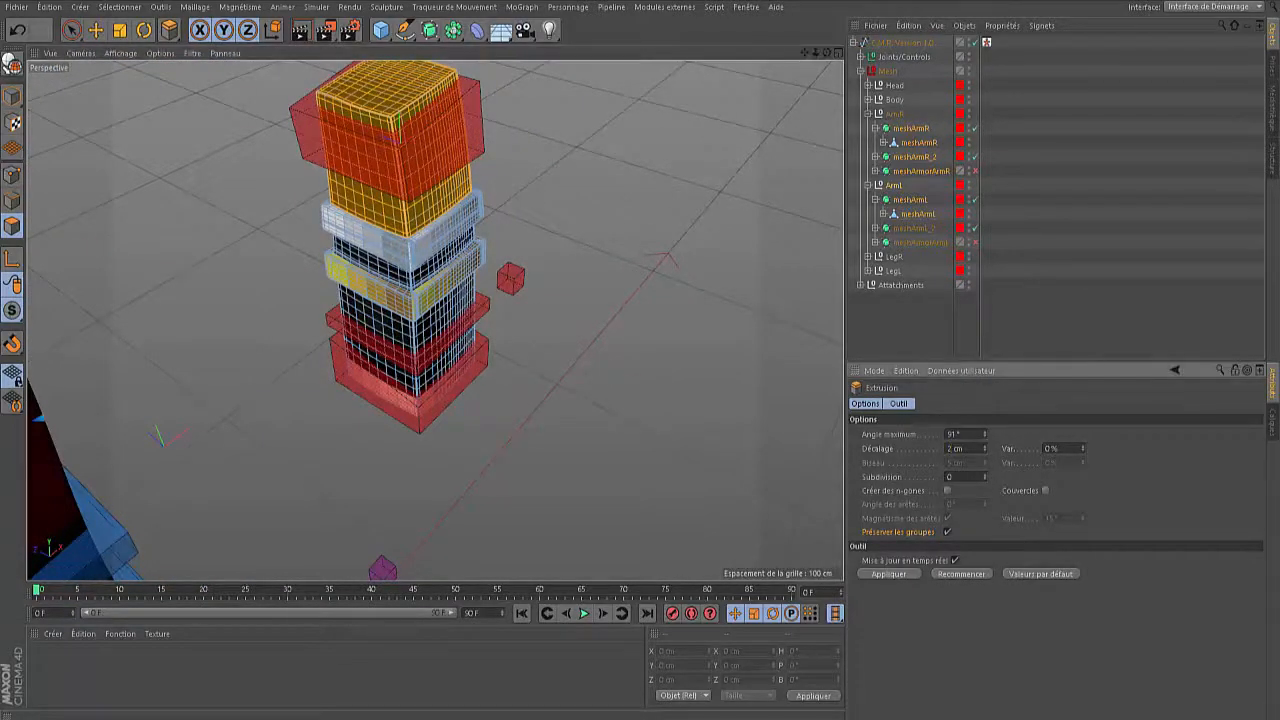
{"action": "left_click", "coordinate": [889, 574]}
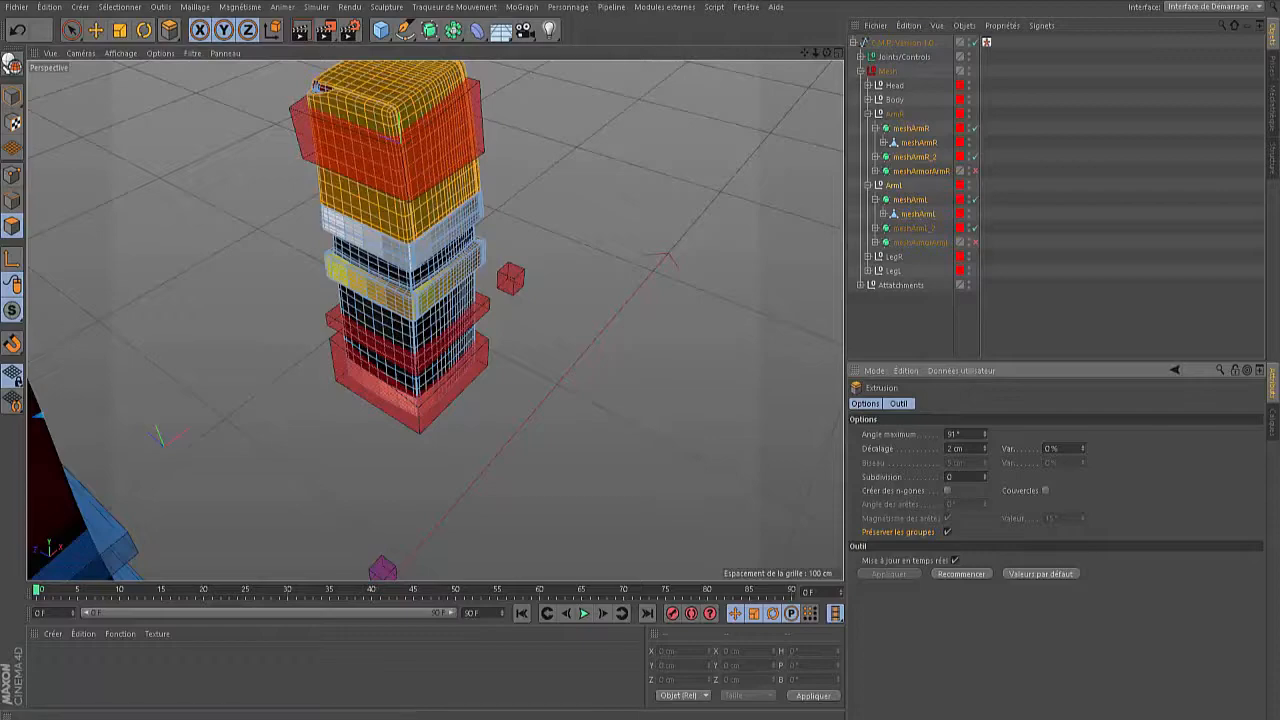
Set the sleeve extrusion's offset to 1 cm on both arms
{"action": "left_click_drag", "start_coordinate": [827, 52], "coordinate": [827, 30]}
{"action": "left_click_drag", "start_coordinate": [435, 320], "coordinate": [458, 133], "text": "alt"}
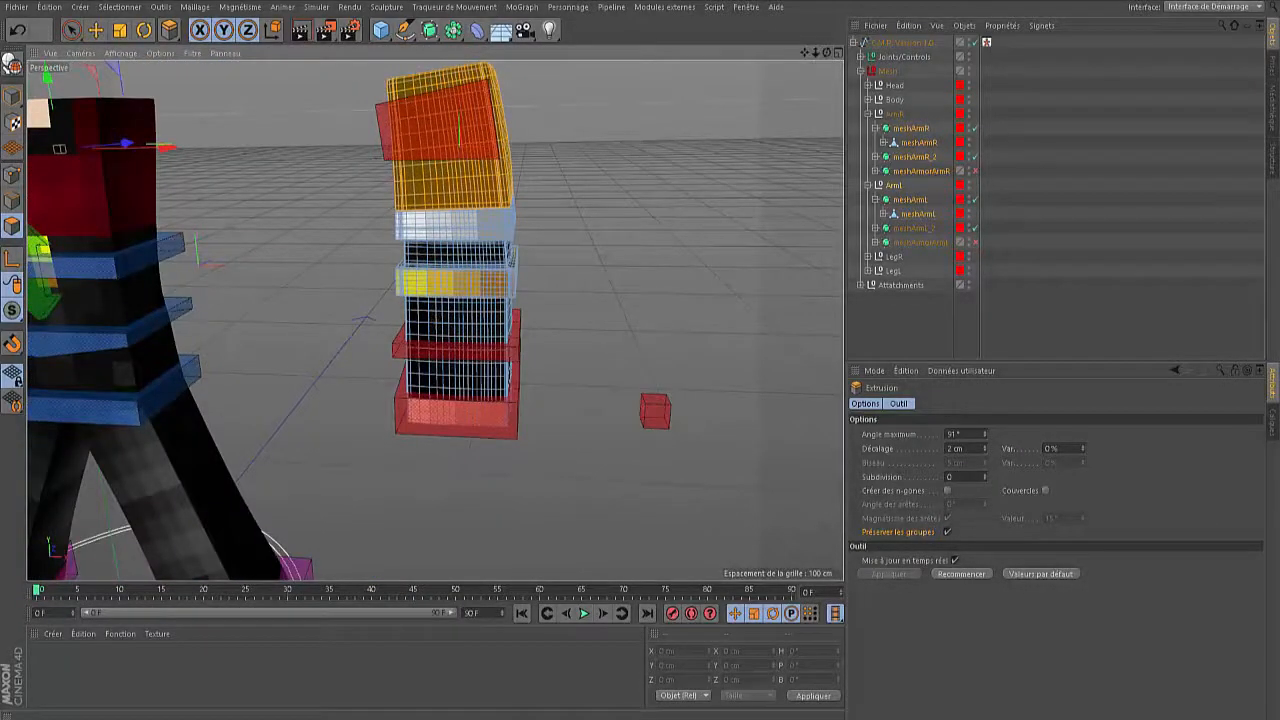
{"action": "double_click", "coordinate": [950, 448]}
{"action": "type", "text": "1"}
{"action": "key", "text": "Return"}
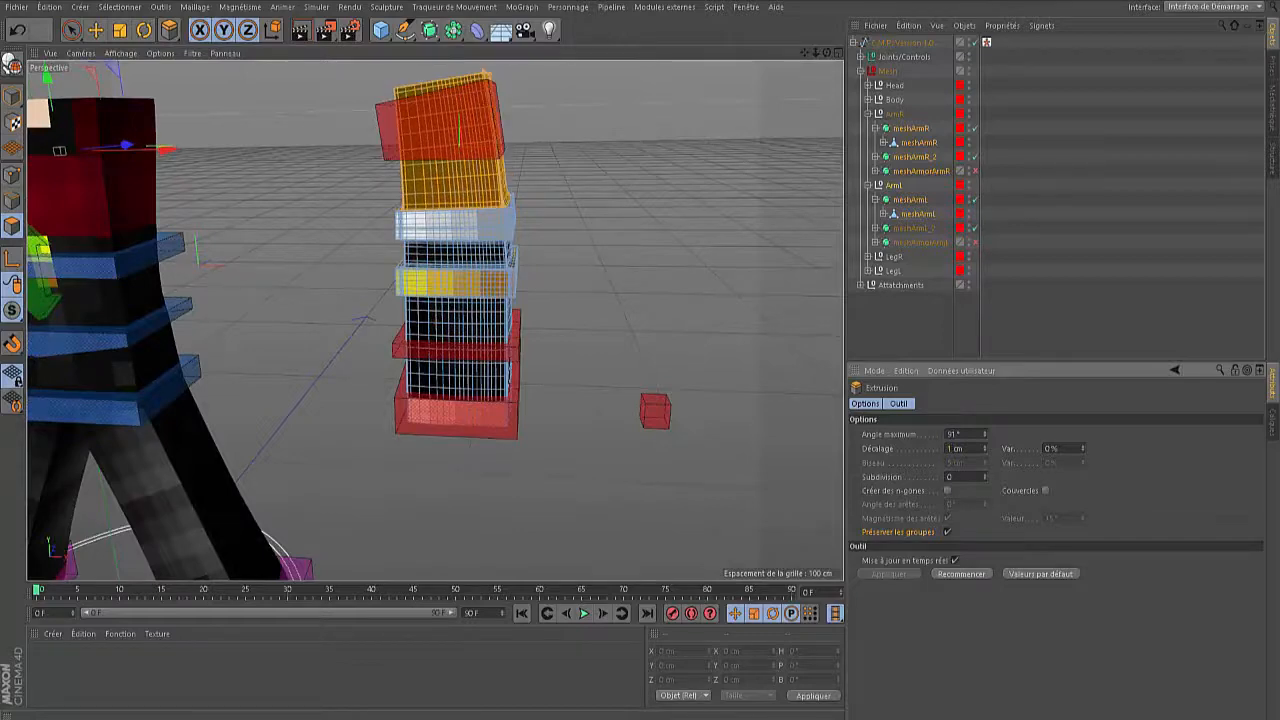
{"action": "scroll", "coordinate": [455, 300], "scroll_direction": "up", "scroll_amount": 5}
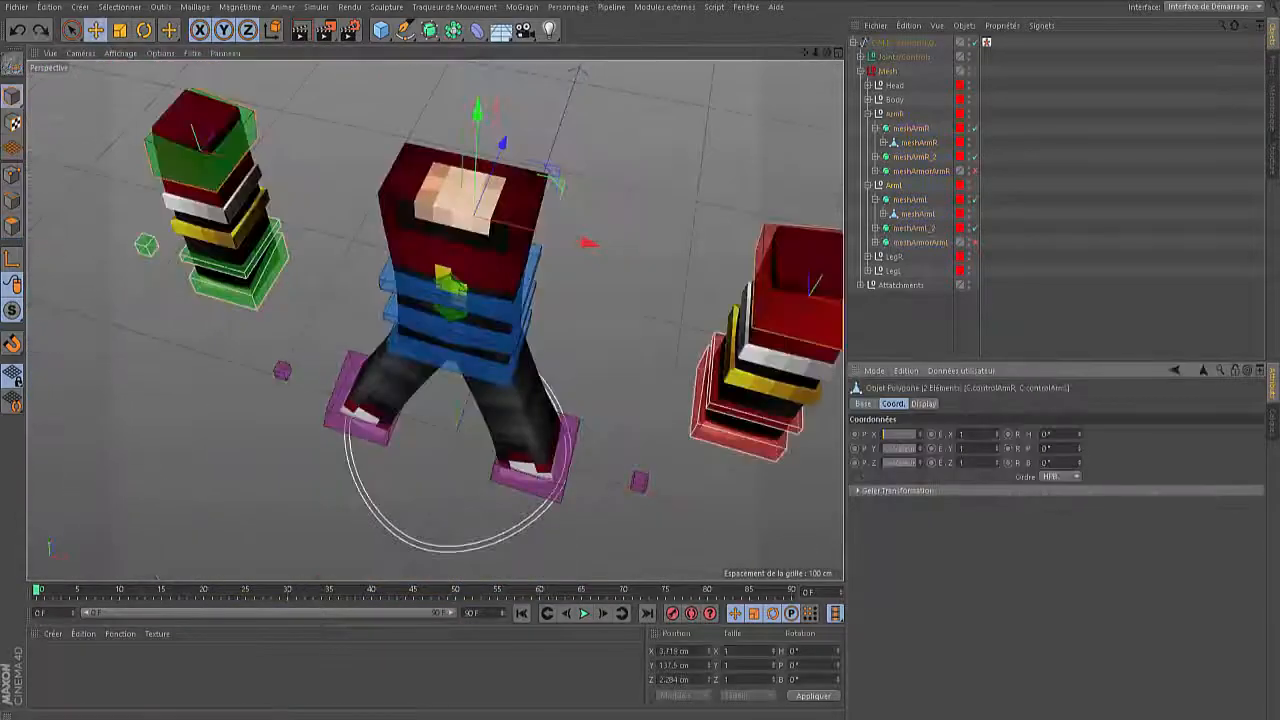
Set the X position of both selected arm controllers to 0 cm, check the arms against the body, and clear the selection
{"action": "type", "text": "0"}
{"action": "key", "text": "Return"}
{"action": "scroll", "coordinate": [692, 137], "scroll_direction": "down", "scroll_amount": 3}
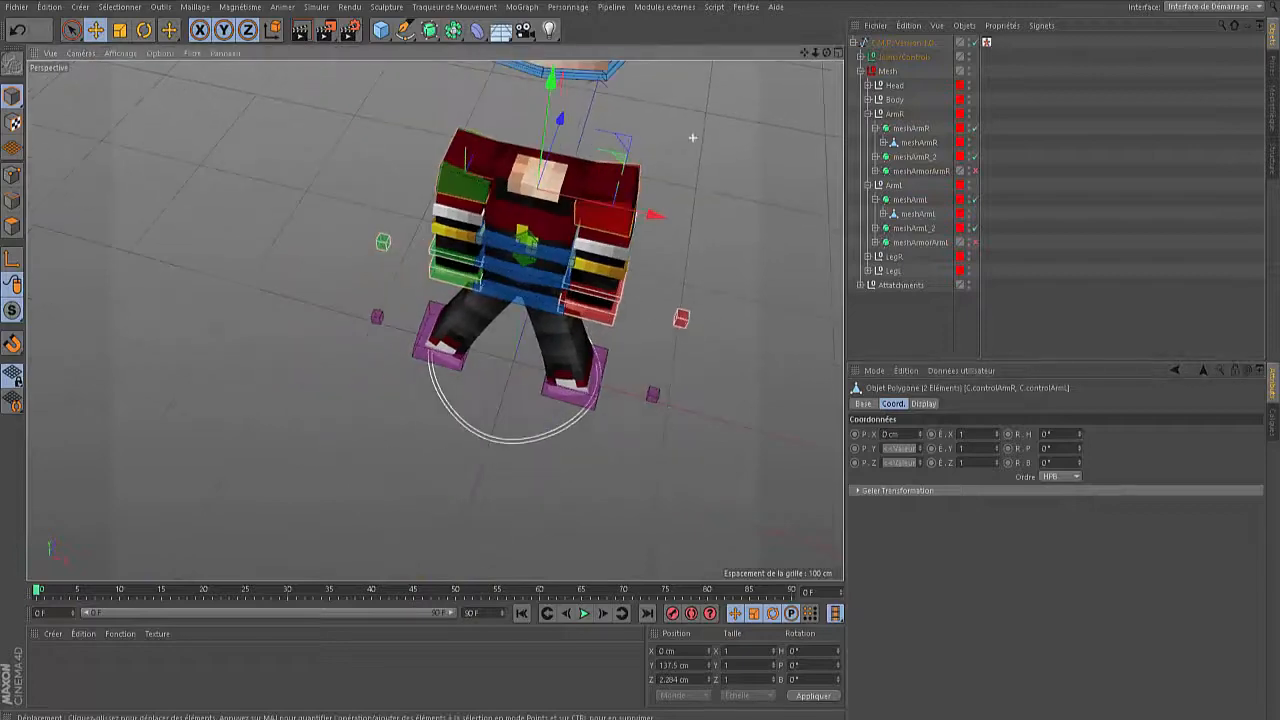
{"action": "scroll", "coordinate": [692, 137], "scroll_direction": "up", "scroll_amount": 4}
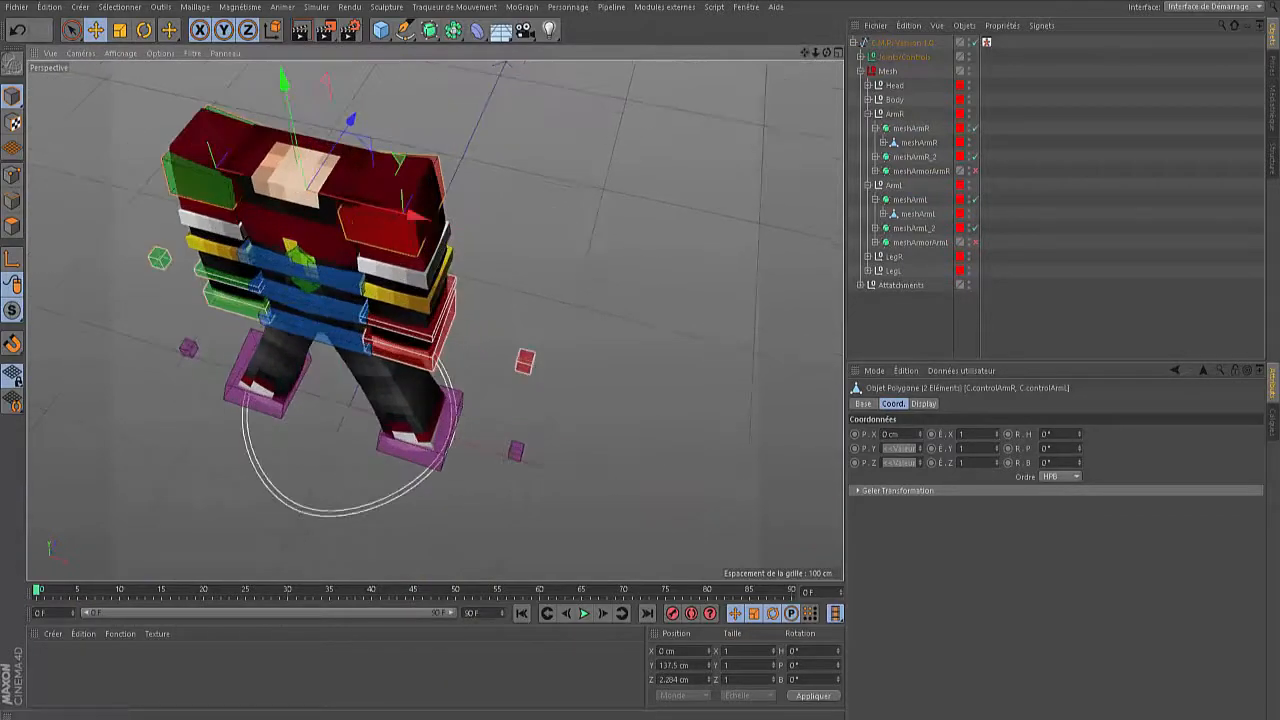
{"action": "left_click_drag", "start_coordinate": [827, 52], "coordinate": [856, 6]}
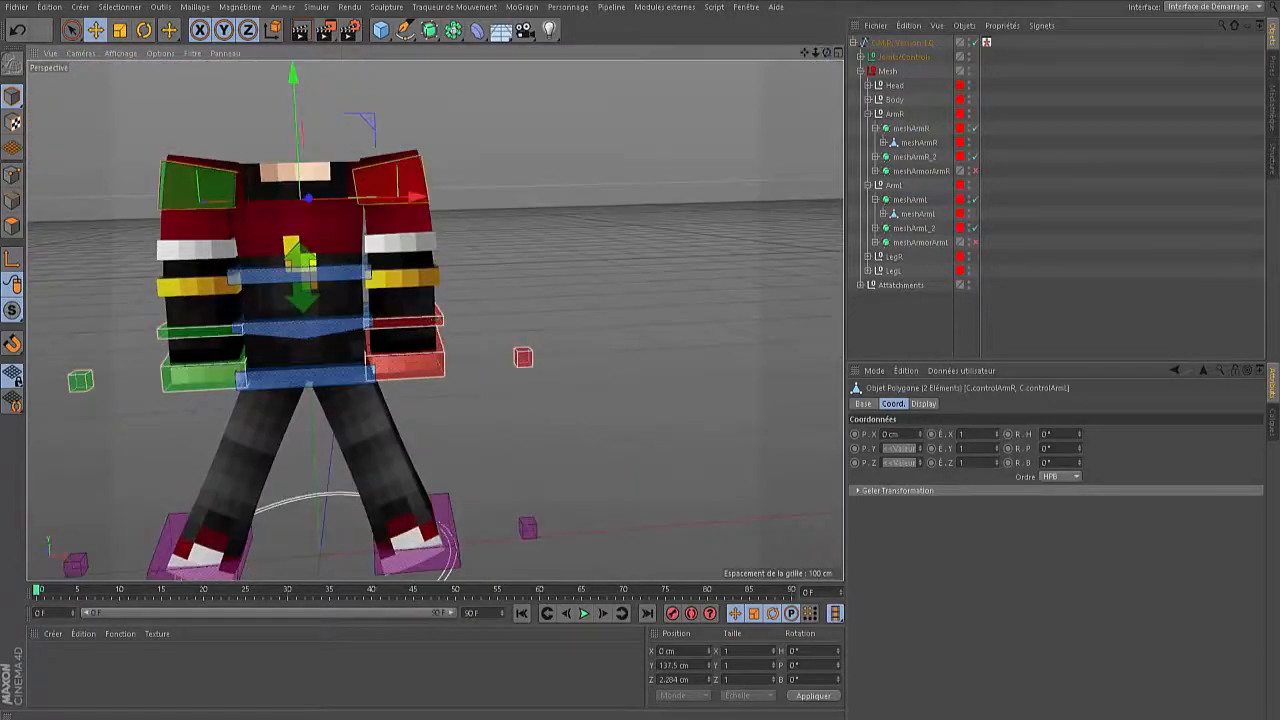
{"action": "left_click_drag", "start_coordinate": [804, 52], "coordinate": [860, 13]}
{"action": "left_click", "coordinate": [680, 180]}
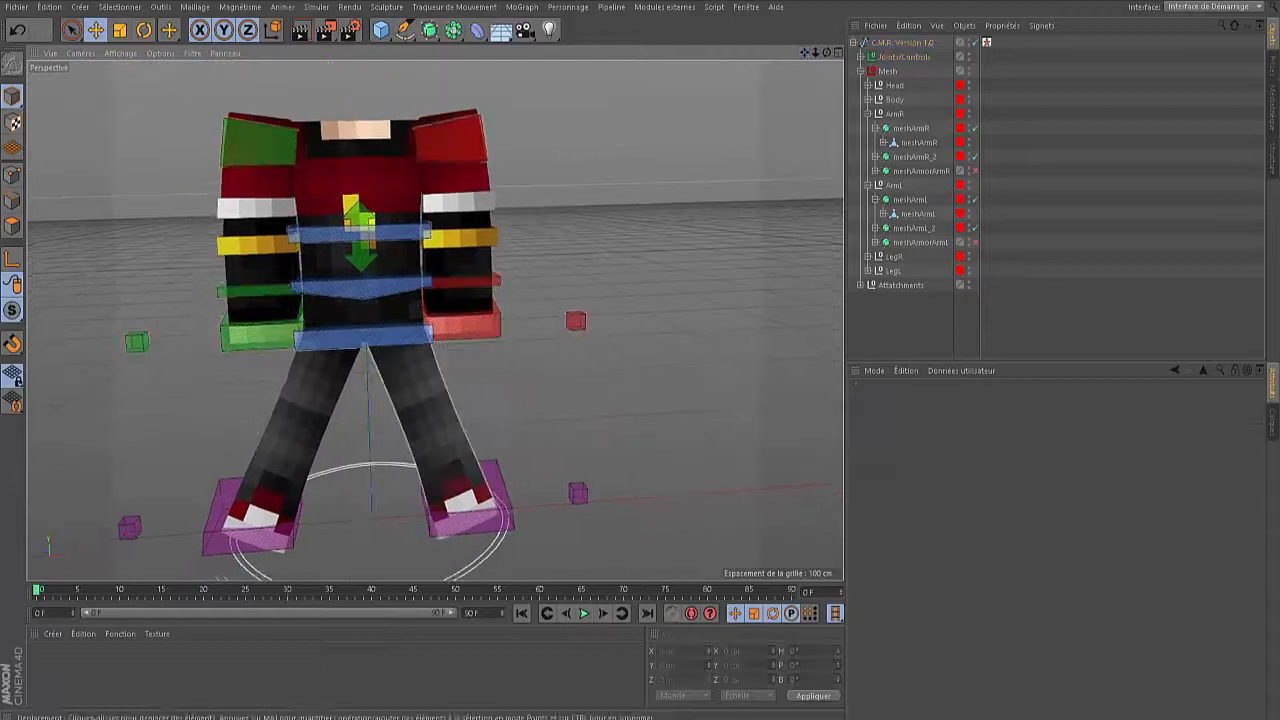
Collapse the ArmR and ArmL groups in the object hierarchy
{"action": "left_click", "coordinate": [296, 420]}
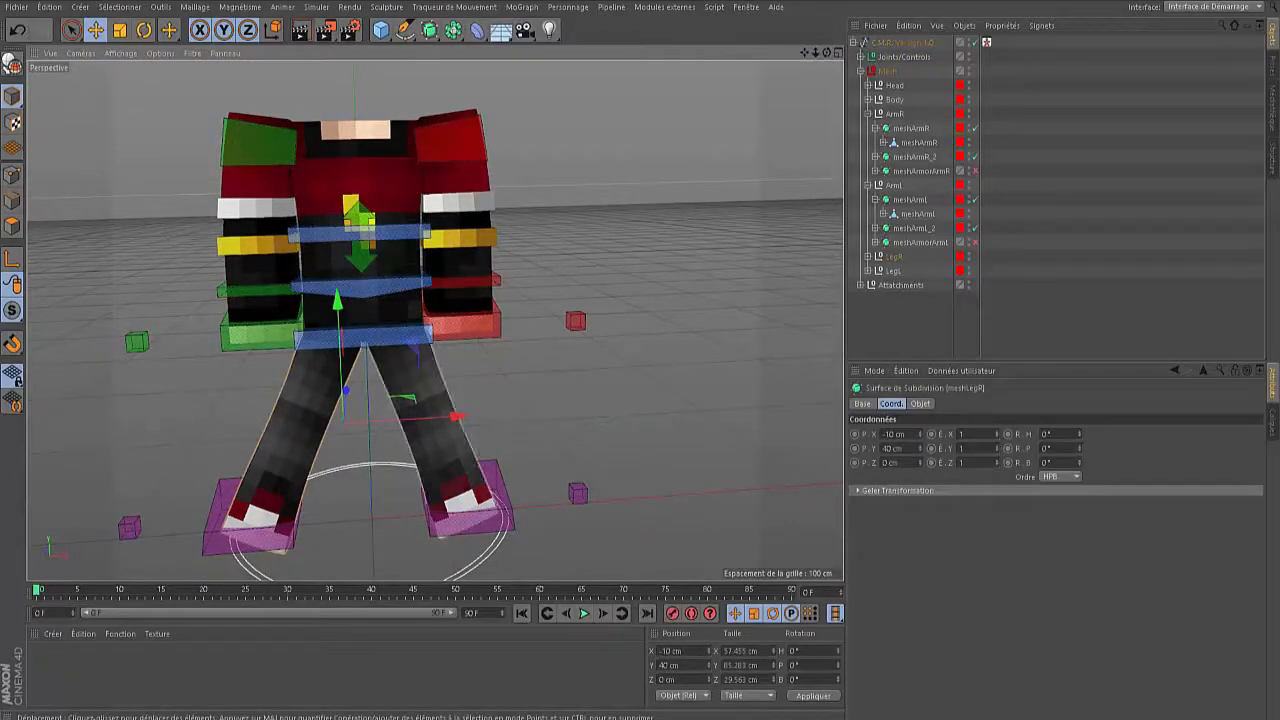
{"action": "left_click", "coordinate": [600, 400]}
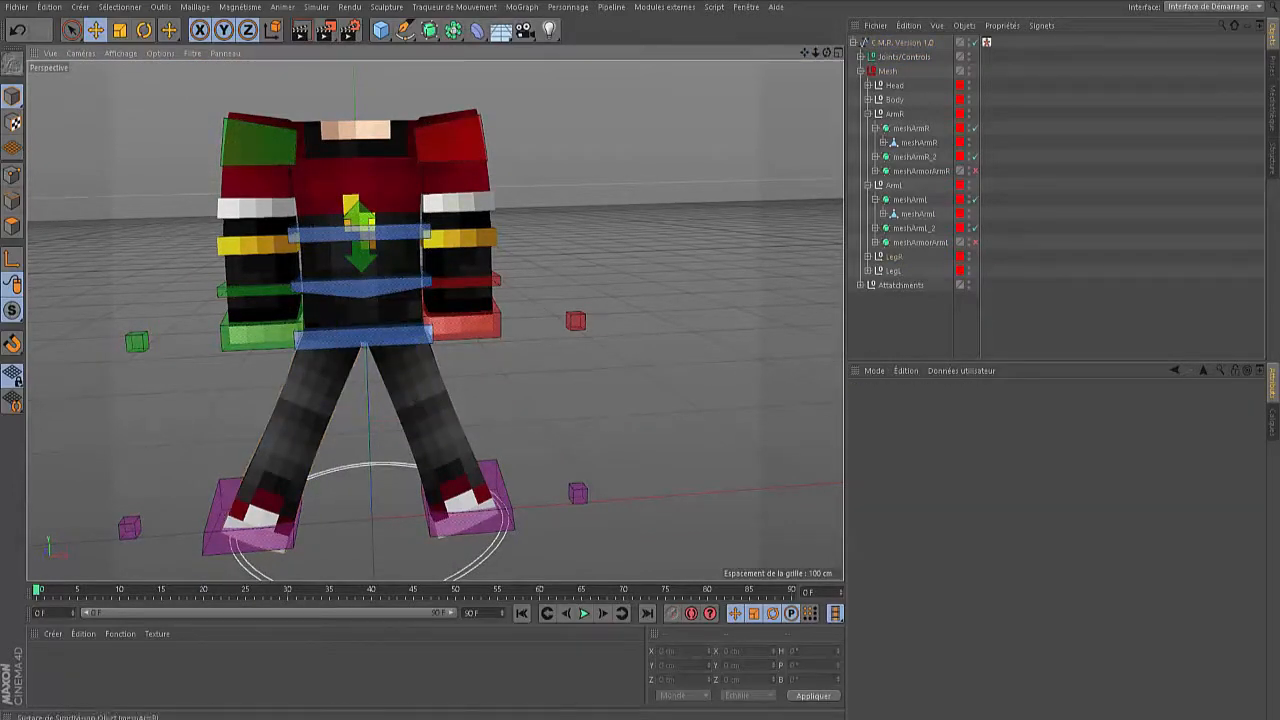
{"action": "left_click", "coordinate": [875, 128]}
{"action": "left_click", "coordinate": [868, 114]}
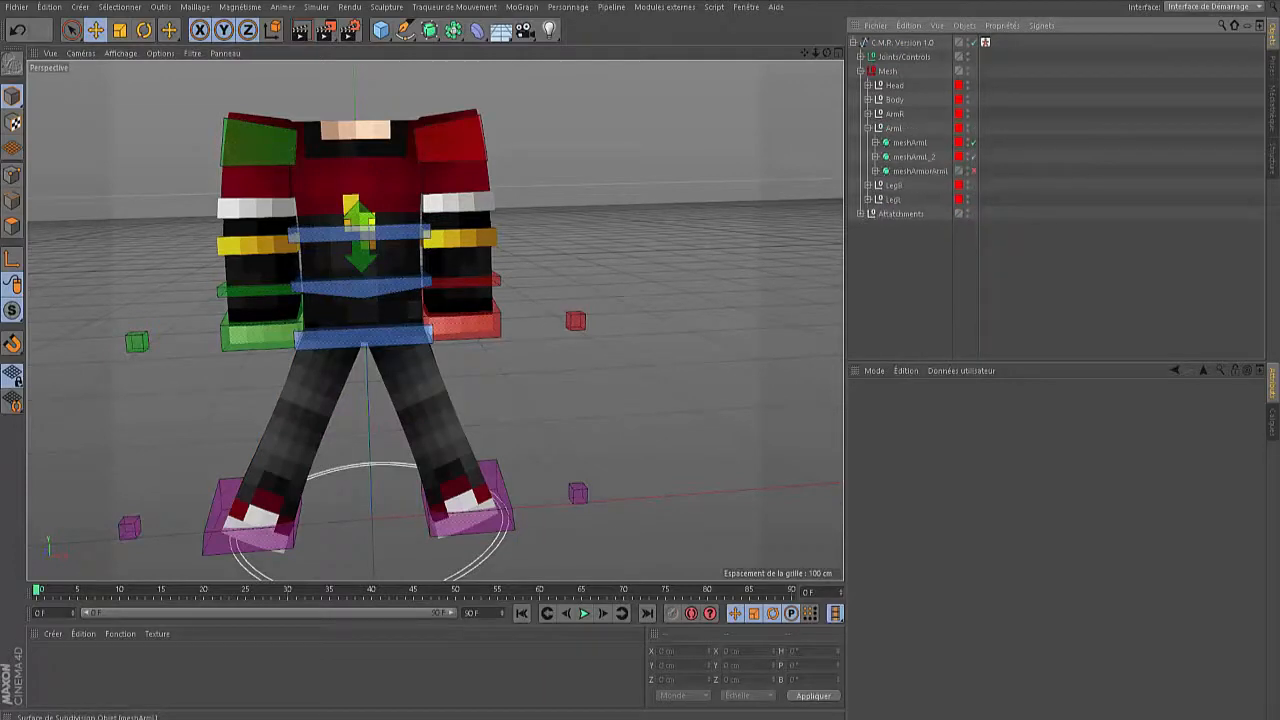
{"action": "left_click", "coordinate": [868, 128]}
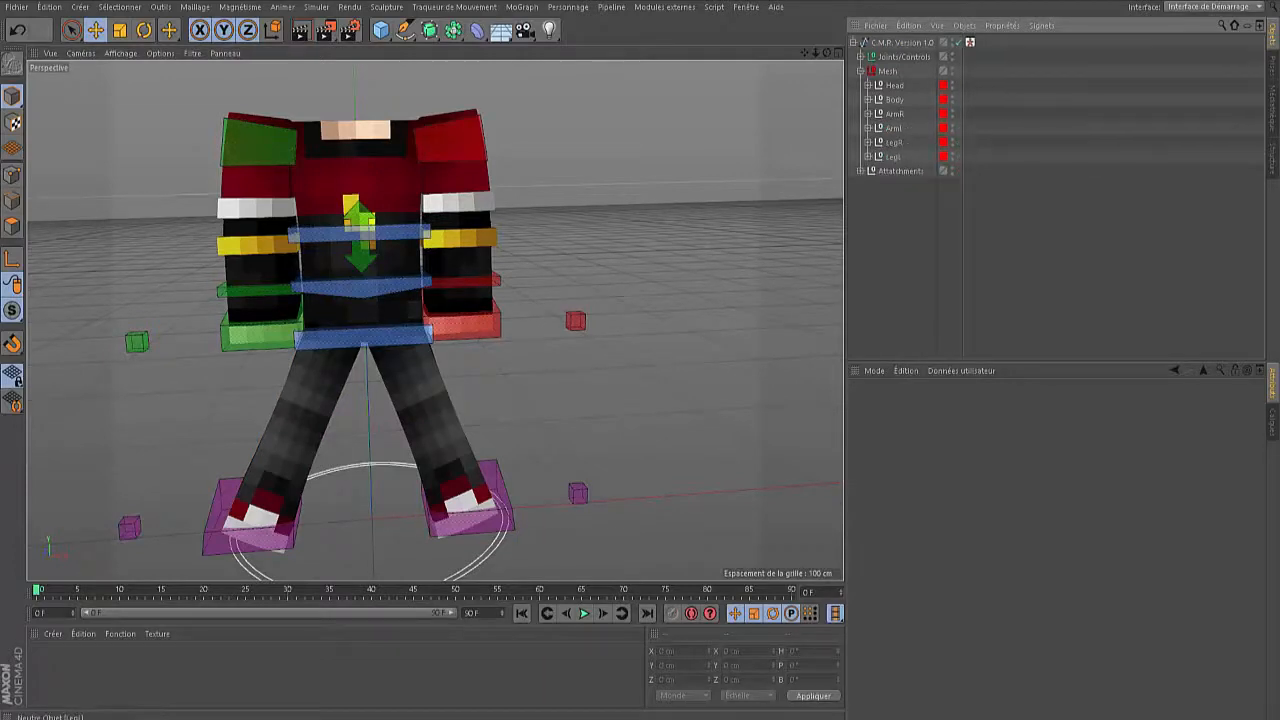
Expand the LegR and LegL groups down to their polygon objects and select both leg meshes together
{"action": "left_click", "coordinate": [424, 412]}
{"action": "left_click", "coordinate": [308, 412], "text": "shift"}
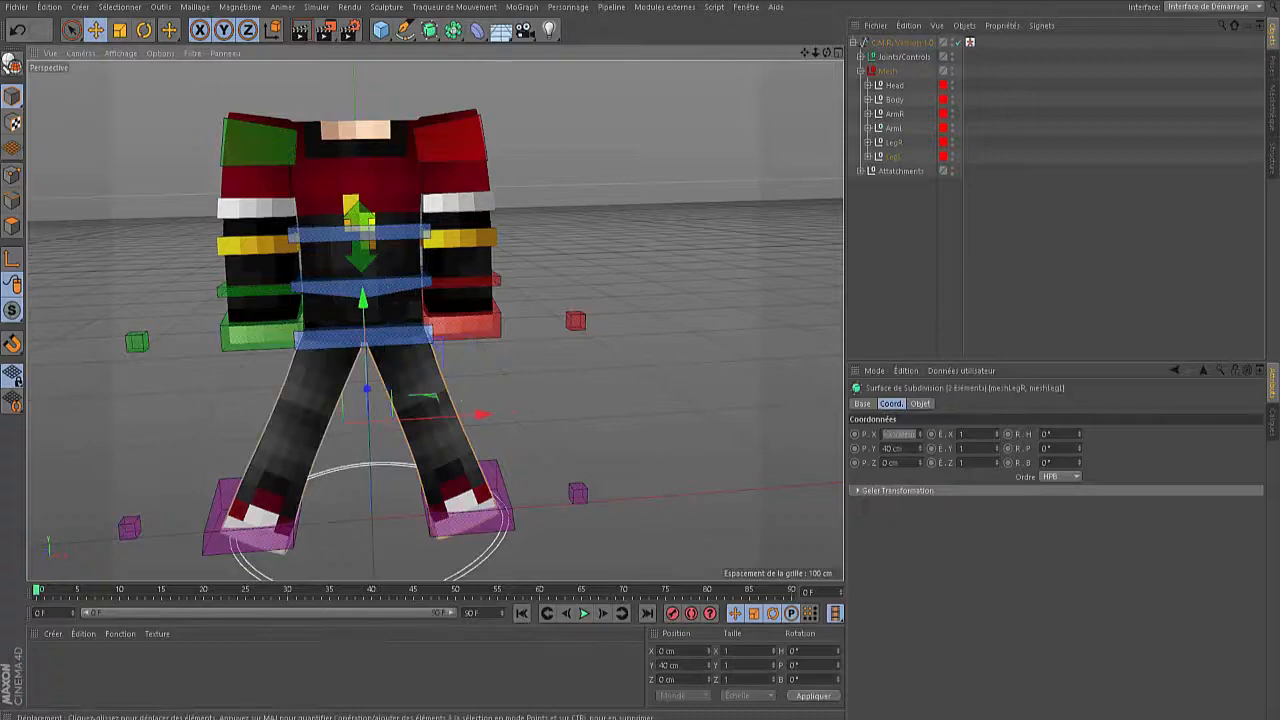
{"action": "left_click", "coordinate": [868, 157]}
{"action": "left_click", "coordinate": [868, 142]}
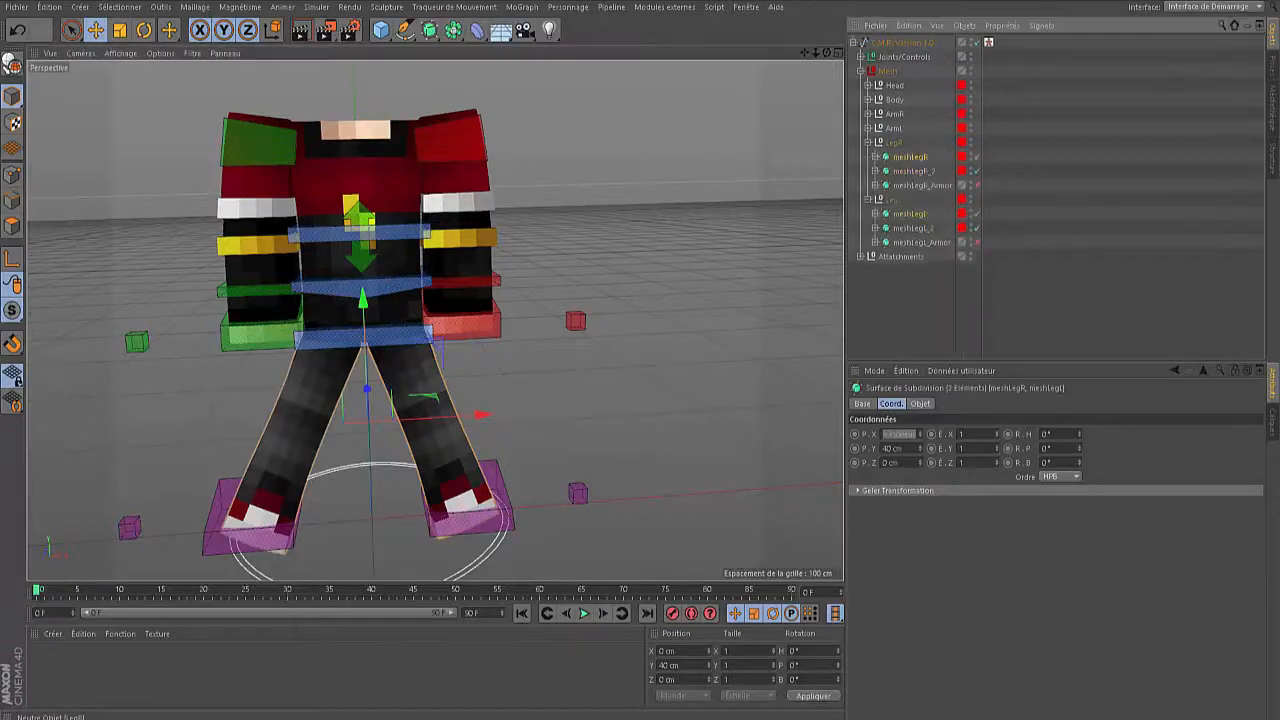
{"action": "left_click", "coordinate": [875, 157]}
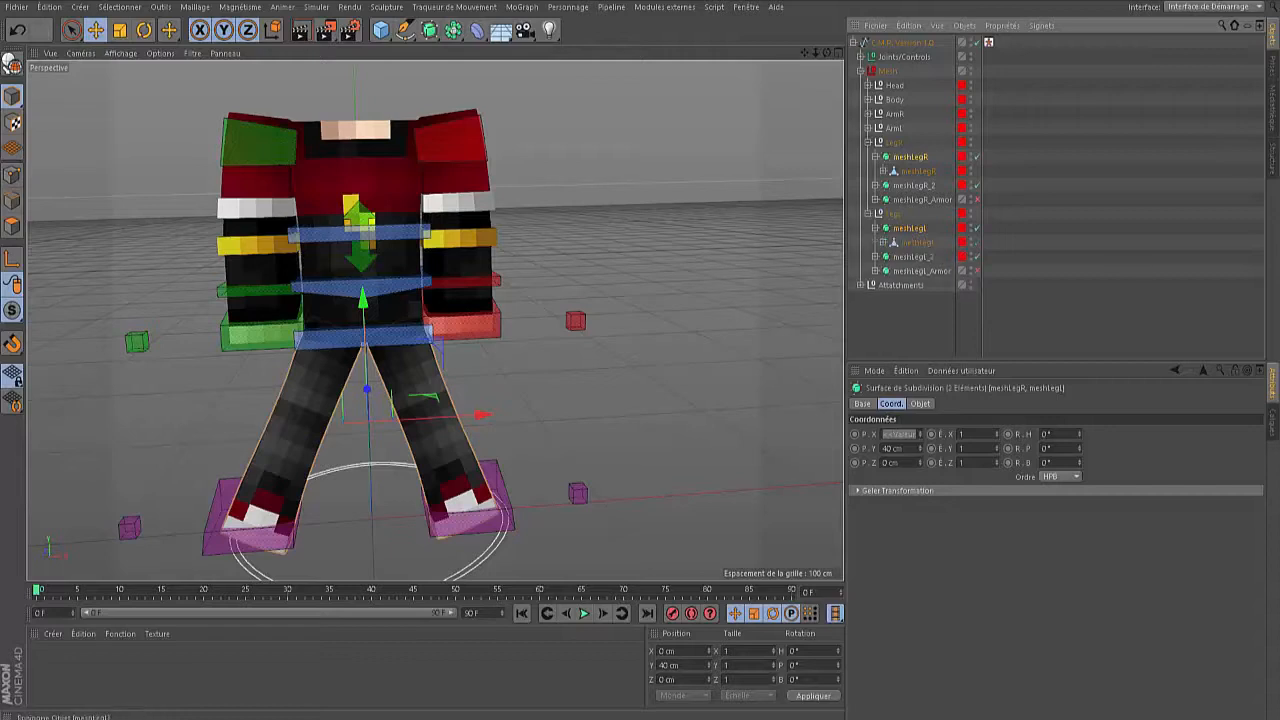
{"action": "left_click", "coordinate": [917, 242]}
{"action": "left_click", "coordinate": [918, 171], "text": "shift"}
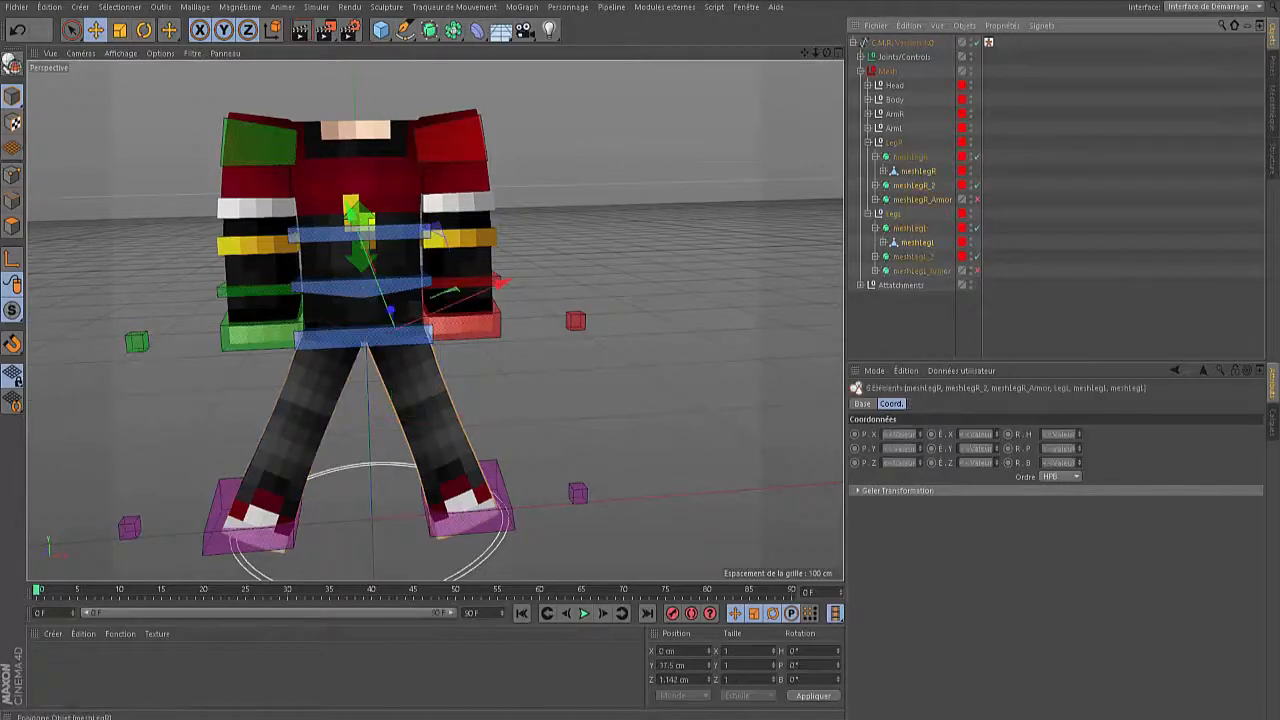
Examine the shoe area at the bottom of the legs up close in polygon mode
{"action": "scroll", "coordinate": [461, 347], "scroll_direction": "up", "scroll_amount": 6}
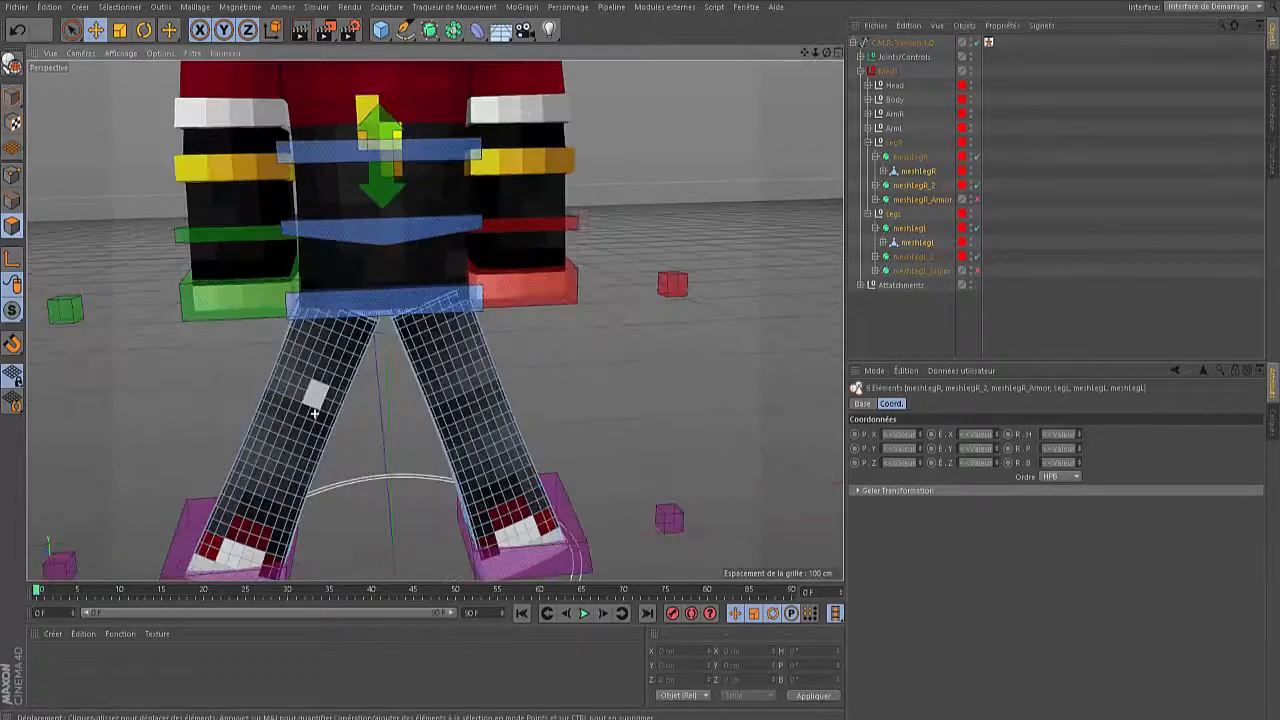
{"action": "middle_click_drag", "start_coordinate": [436, 318], "coordinate": [468, 42], "text": "alt"}
{"action": "scroll", "coordinate": [470, 445], "scroll_direction": "up", "scroll_amount": 8}
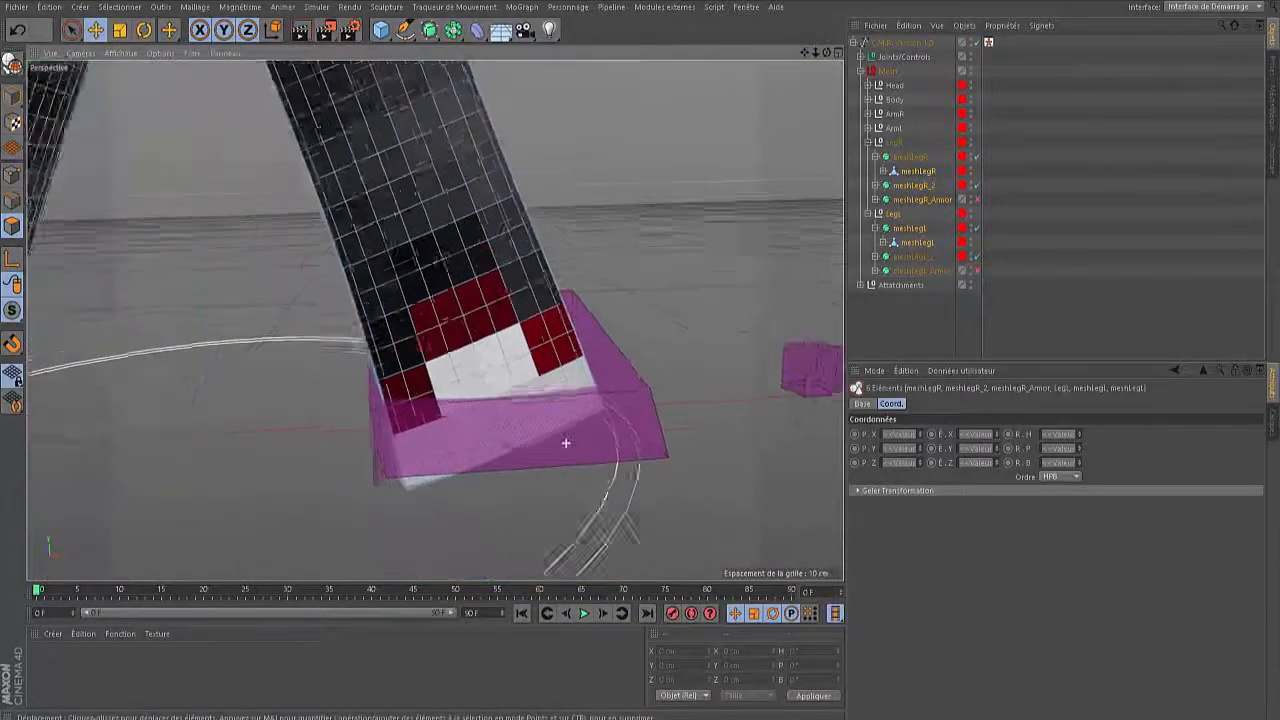
{"action": "scroll", "coordinate": [440, 320], "scroll_direction": "up", "scroll_amount": 3}
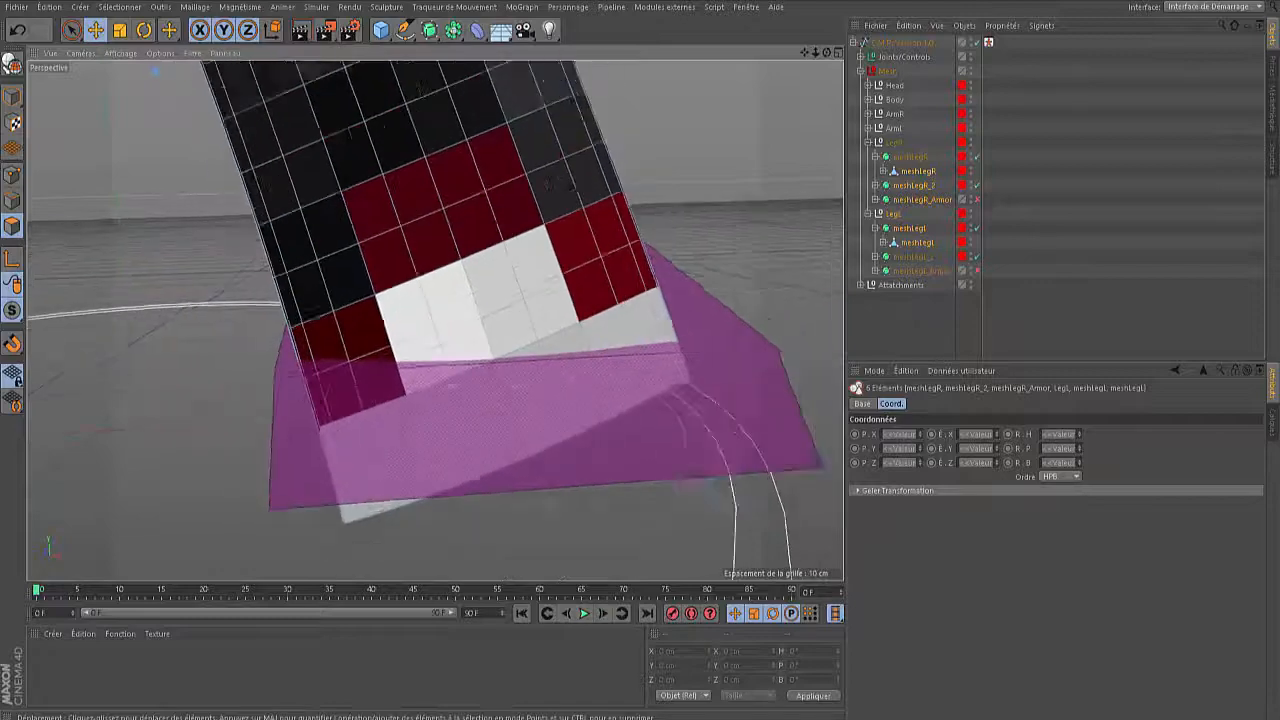
{"action": "scroll", "coordinate": [440, 320], "scroll_direction": "down", "scroll_amount": 10}
{"action": "scroll", "coordinate": [454, 346], "scroll_direction": "up", "scroll_amount": 8}
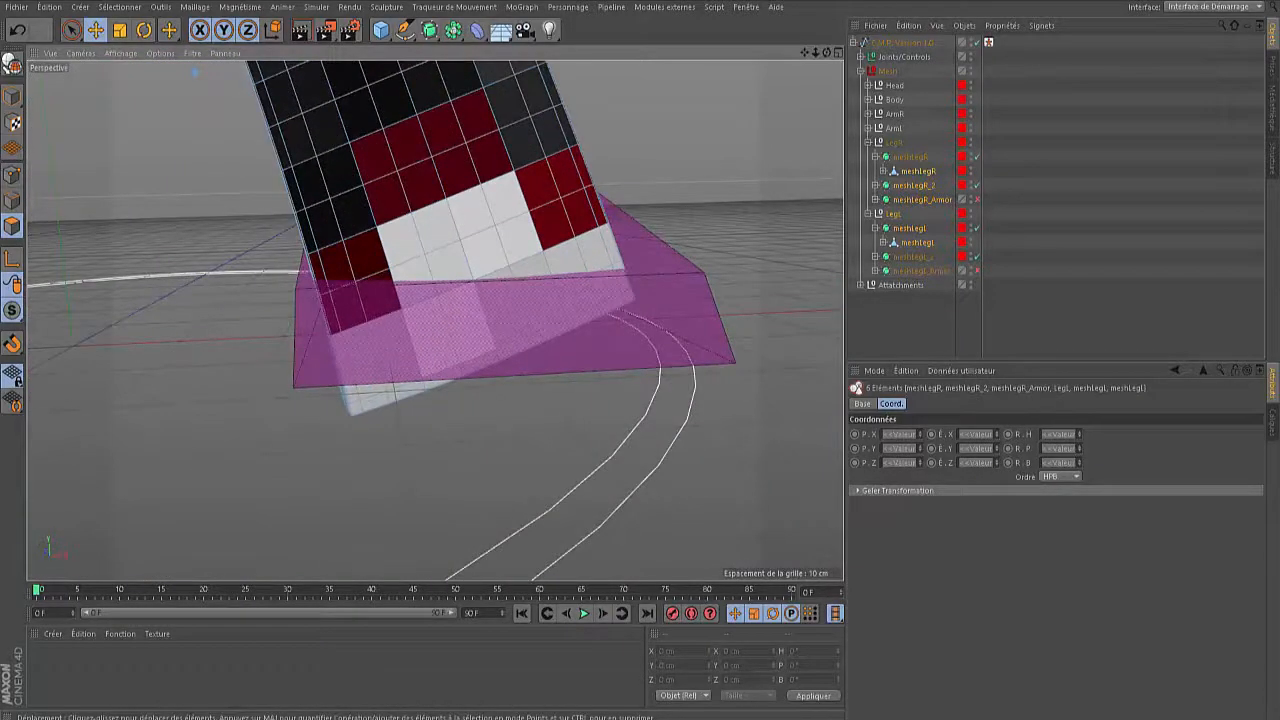
{"action": "scroll", "coordinate": [423, 357], "scroll_direction": "up", "scroll_amount": 3}
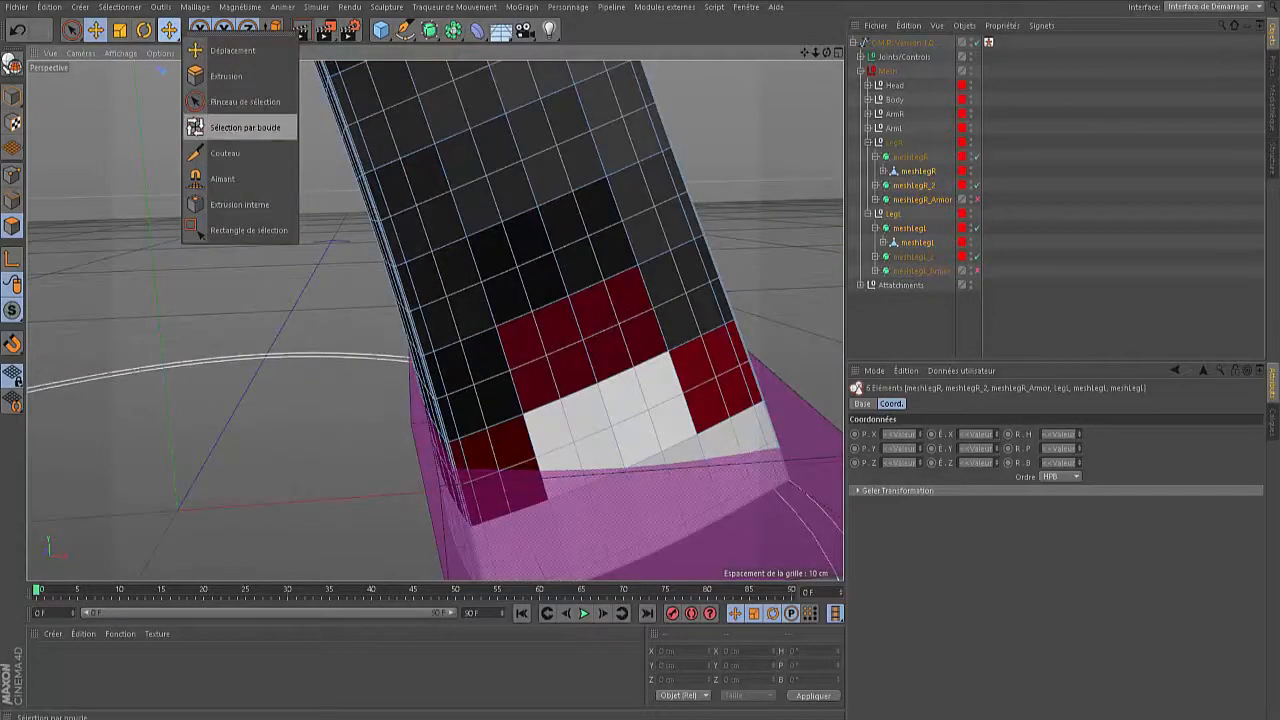
{"action": "left_click", "coordinate": [245, 127]}
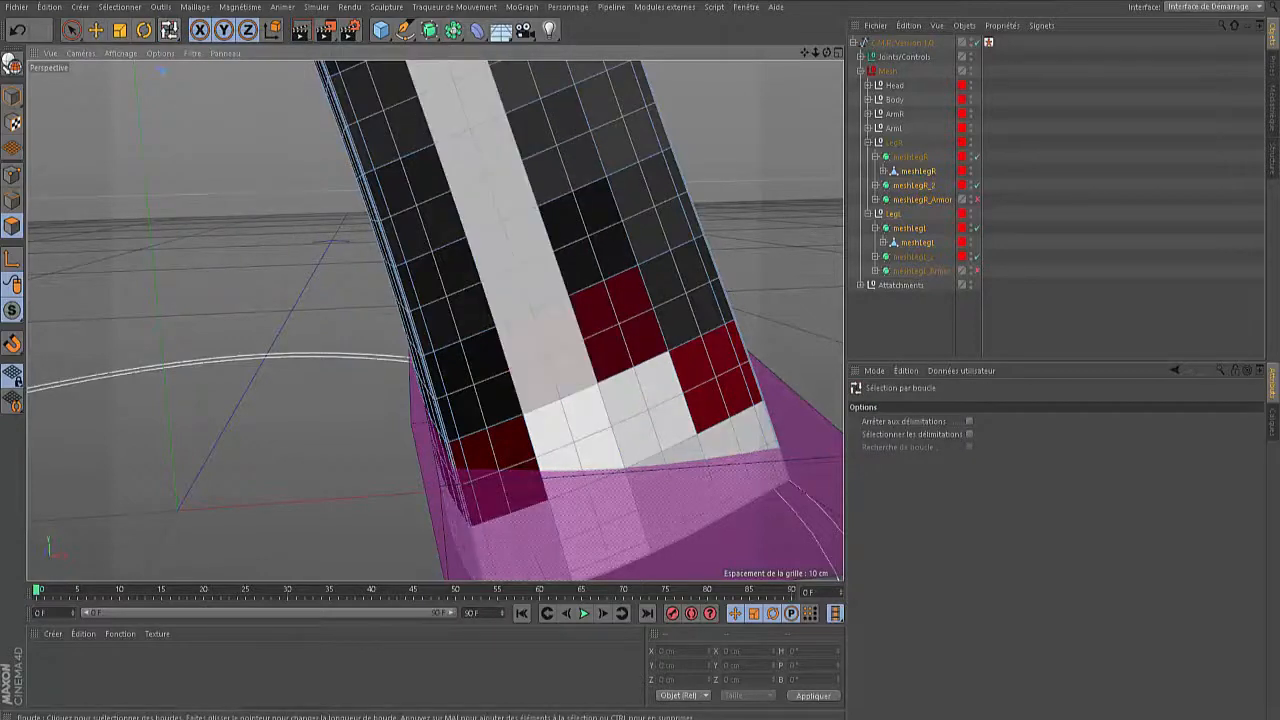
{"action": "scroll", "coordinate": [740, 540], "scroll_direction": "down", "scroll_amount": 5}
{"action": "left_click", "coordinate": [169, 30]}
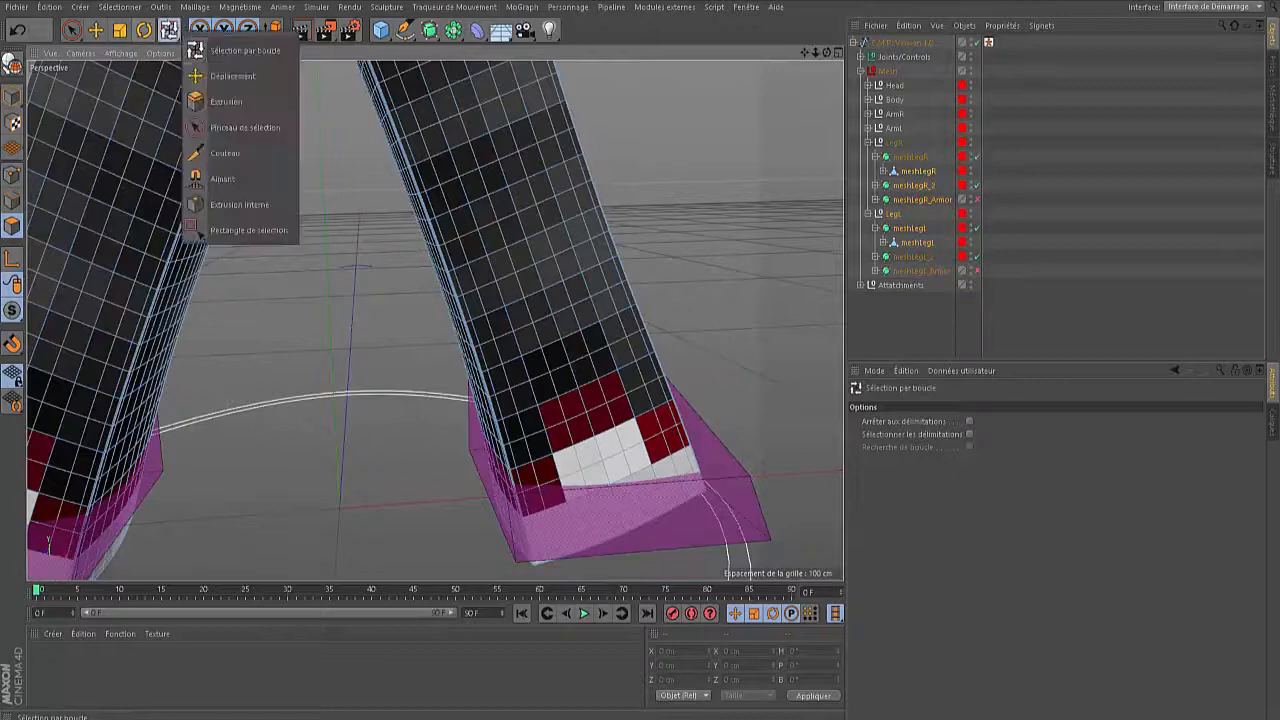
{"action": "left_click", "coordinate": [232, 76]}
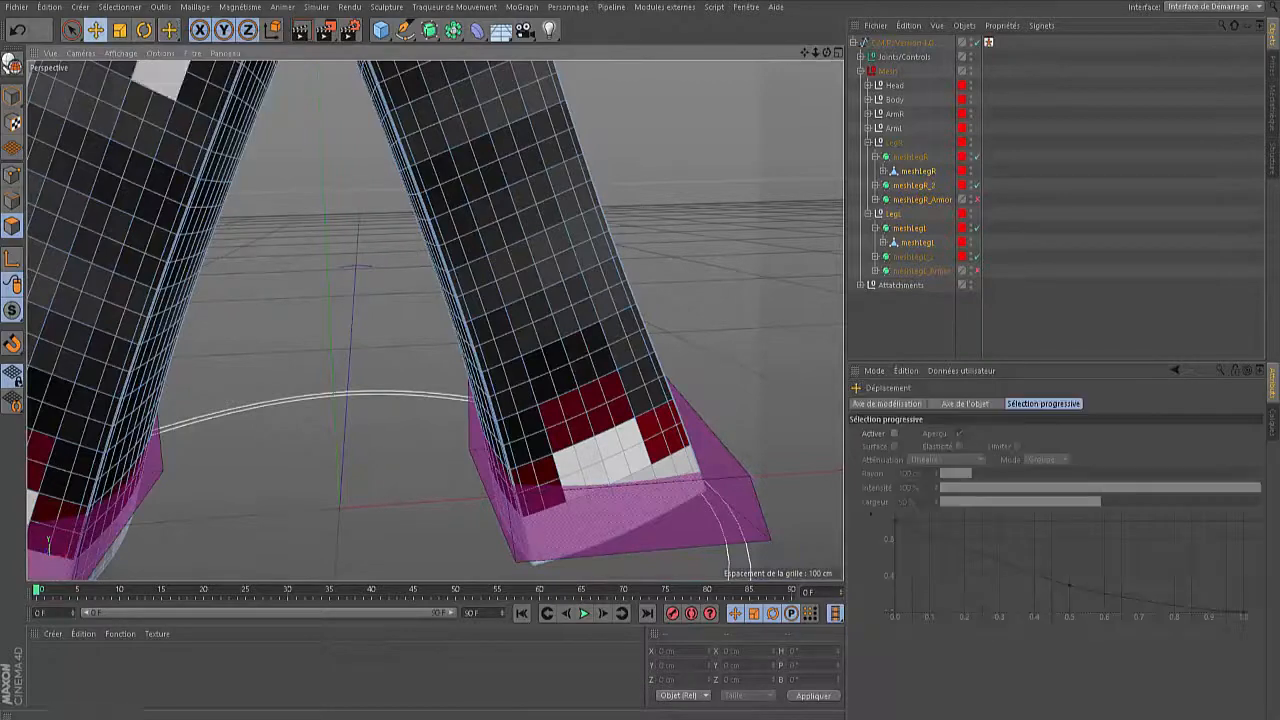
Loop-select the white sole polygons around the bottom of both feet
{"action": "key", "text": "u"}
{"action": "key", "text": "l"}
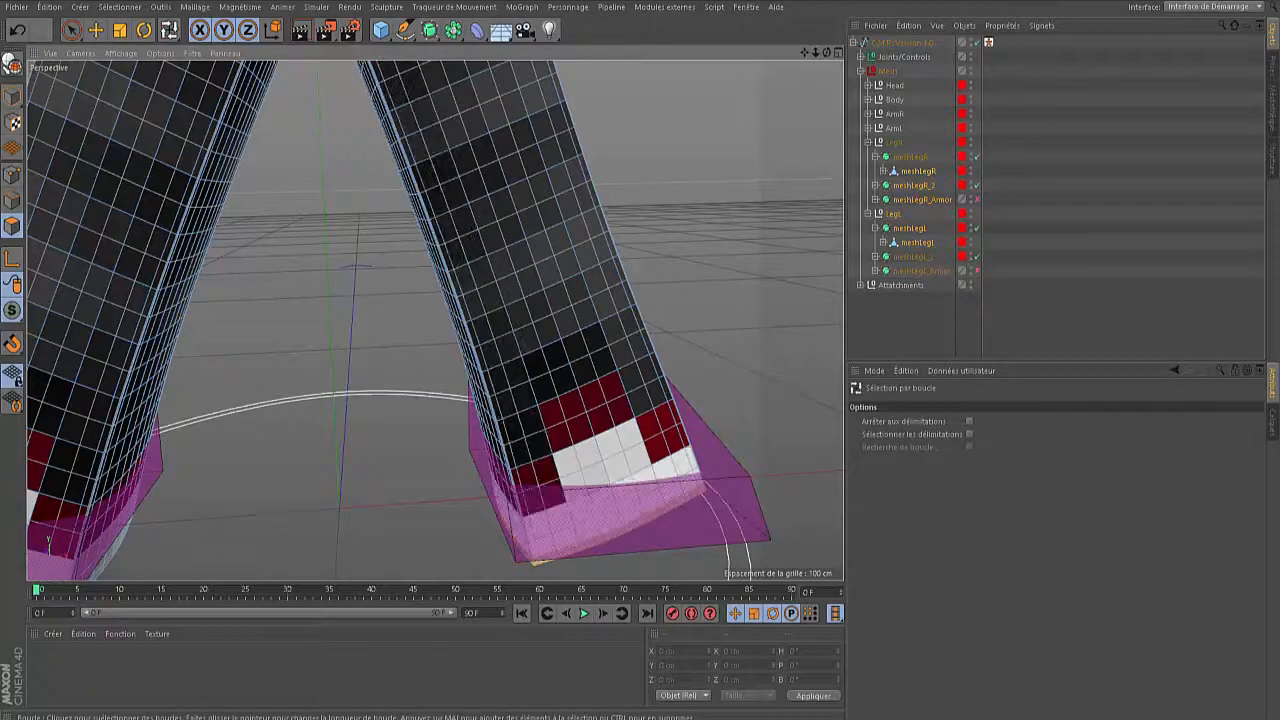
{"action": "left_click", "coordinate": [640, 470]}
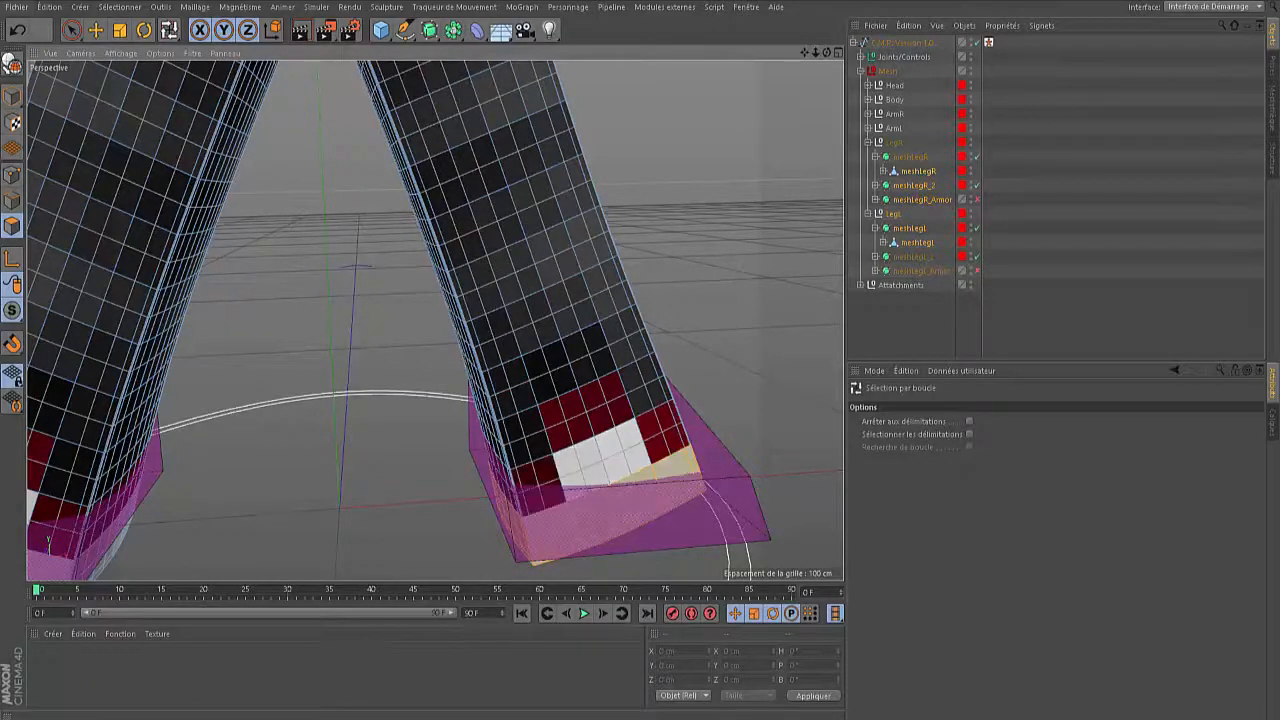
{"action": "middle_click_drag", "start_coordinate": [140, 395], "coordinate": [434, 320], "text": "alt"}
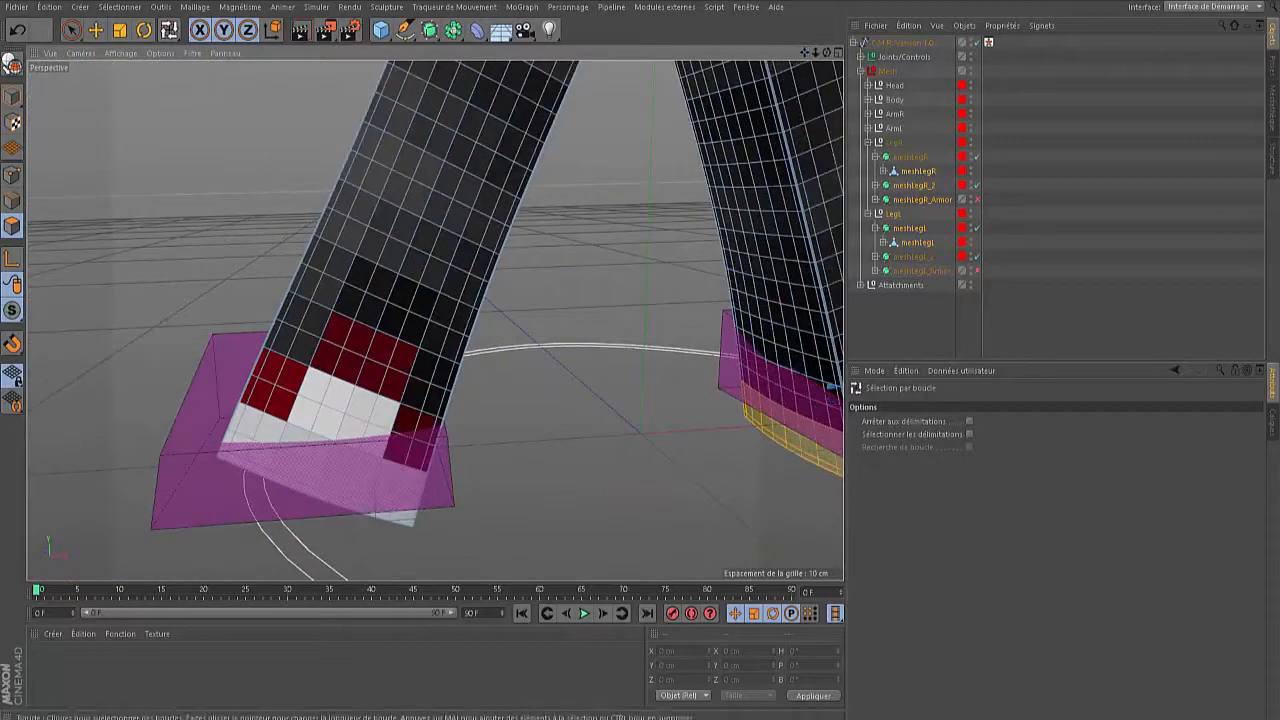
{"action": "left_click", "coordinate": [375, 496], "text": "shift"}
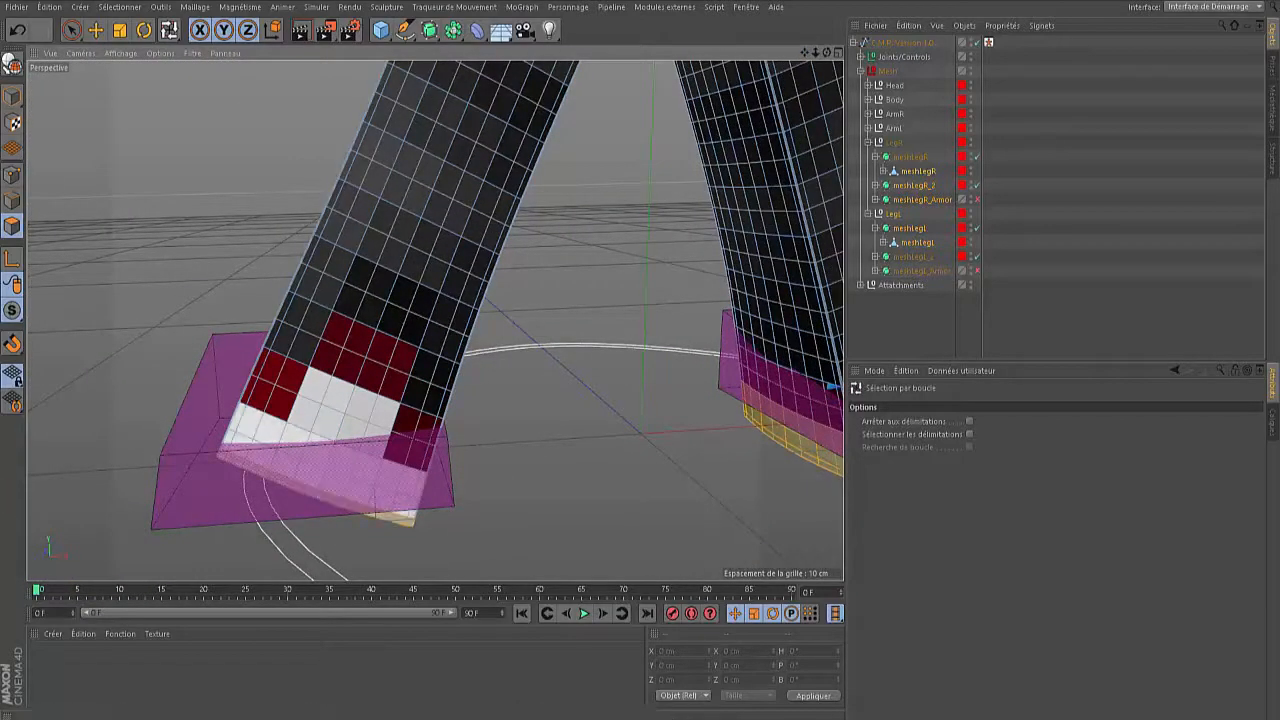
{"action": "left_click", "coordinate": [382, 476], "text": "shift"}
{"action": "middle_click_drag", "start_coordinate": [443, 320], "coordinate": [80, 333], "text": "alt"}
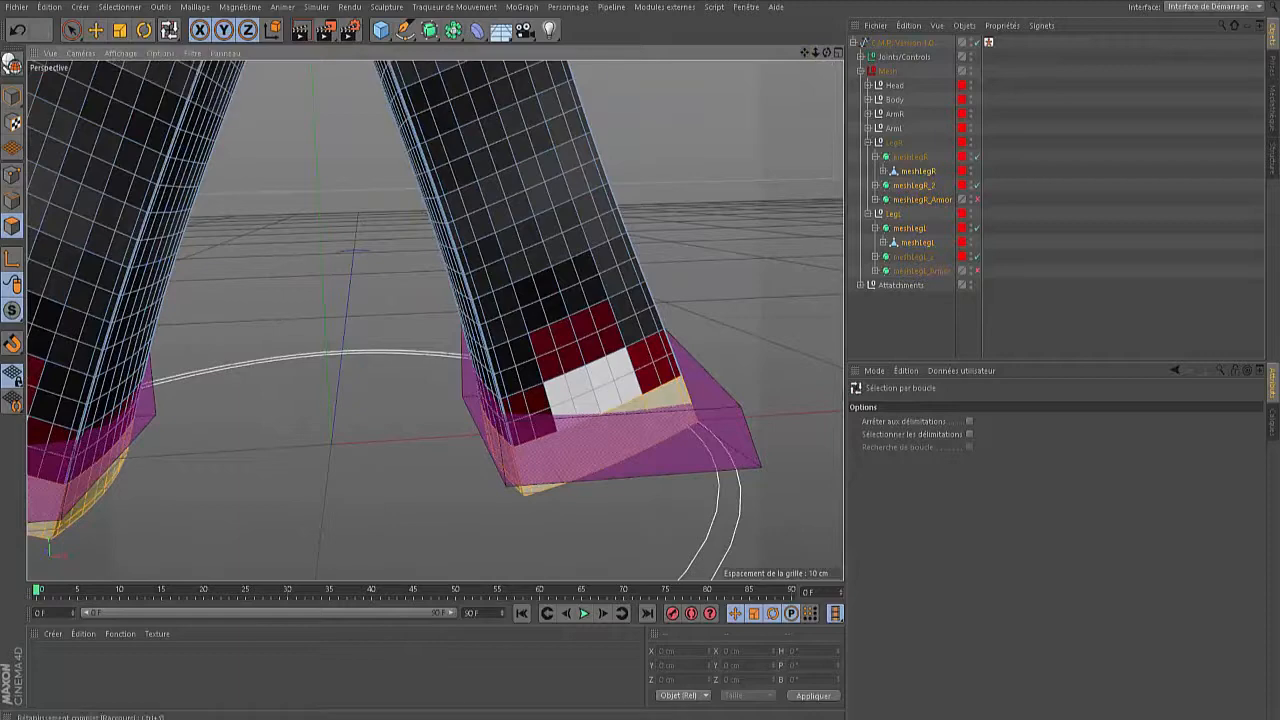
Brush-select the white toe polygons on the front of both feet to add them to the sole selection
{"action": "left_click", "coordinate": [71, 30]}
{"action": "left_click_drag", "start_coordinate": [572, 398], "coordinate": [620, 375], "text": "shift"}
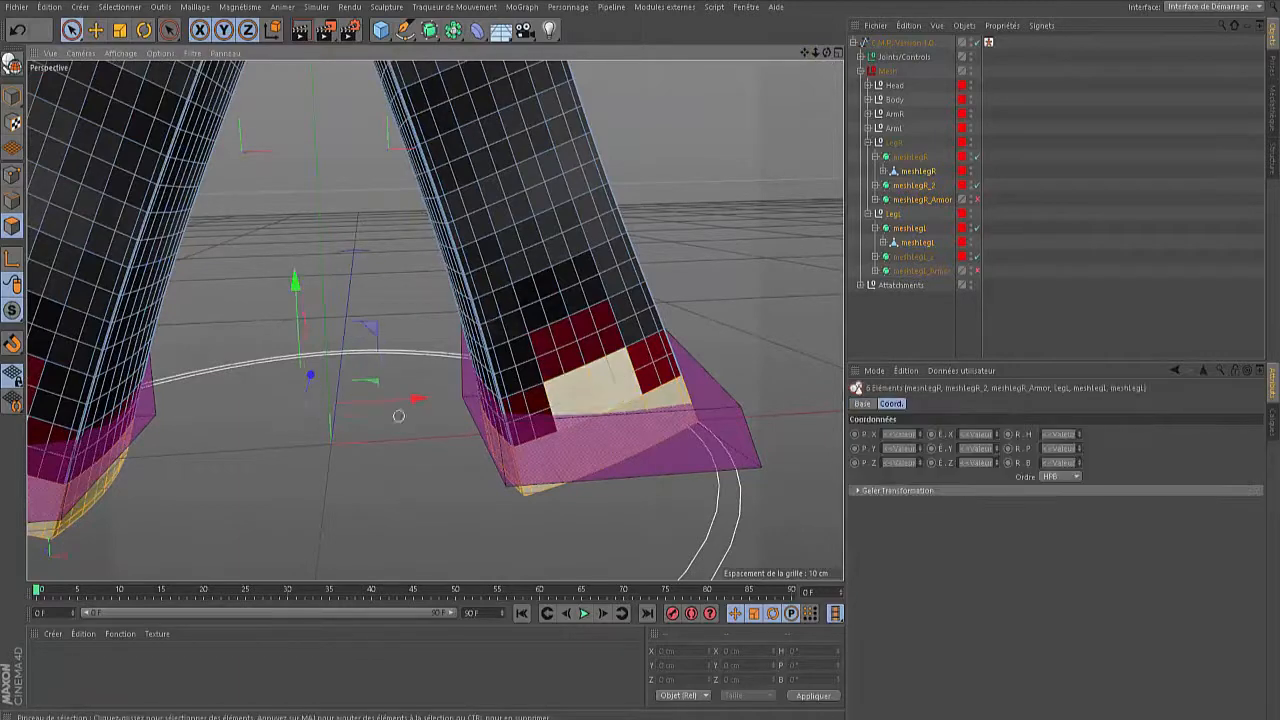
{"action": "middle_click_drag", "start_coordinate": [574, 88], "coordinate": [710, 88], "text": "alt"}
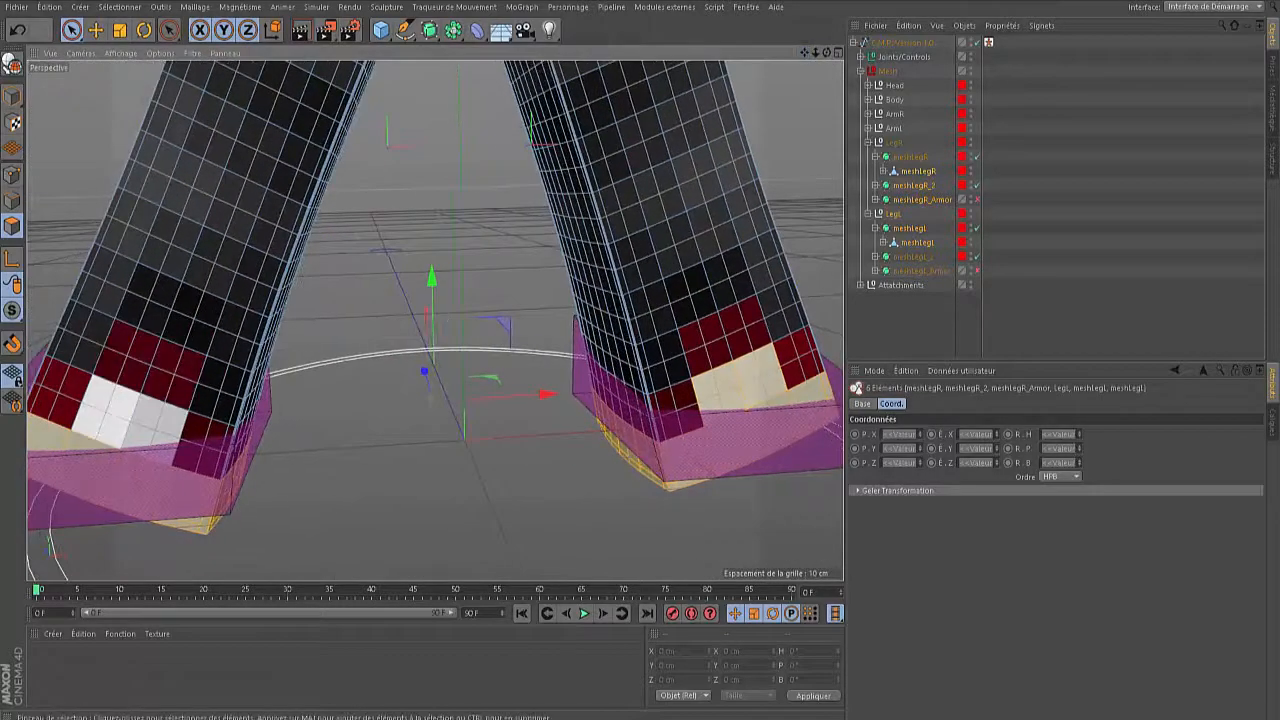
{"action": "left_click_drag", "start_coordinate": [108, 411], "coordinate": [118, 419], "text": "shift"}
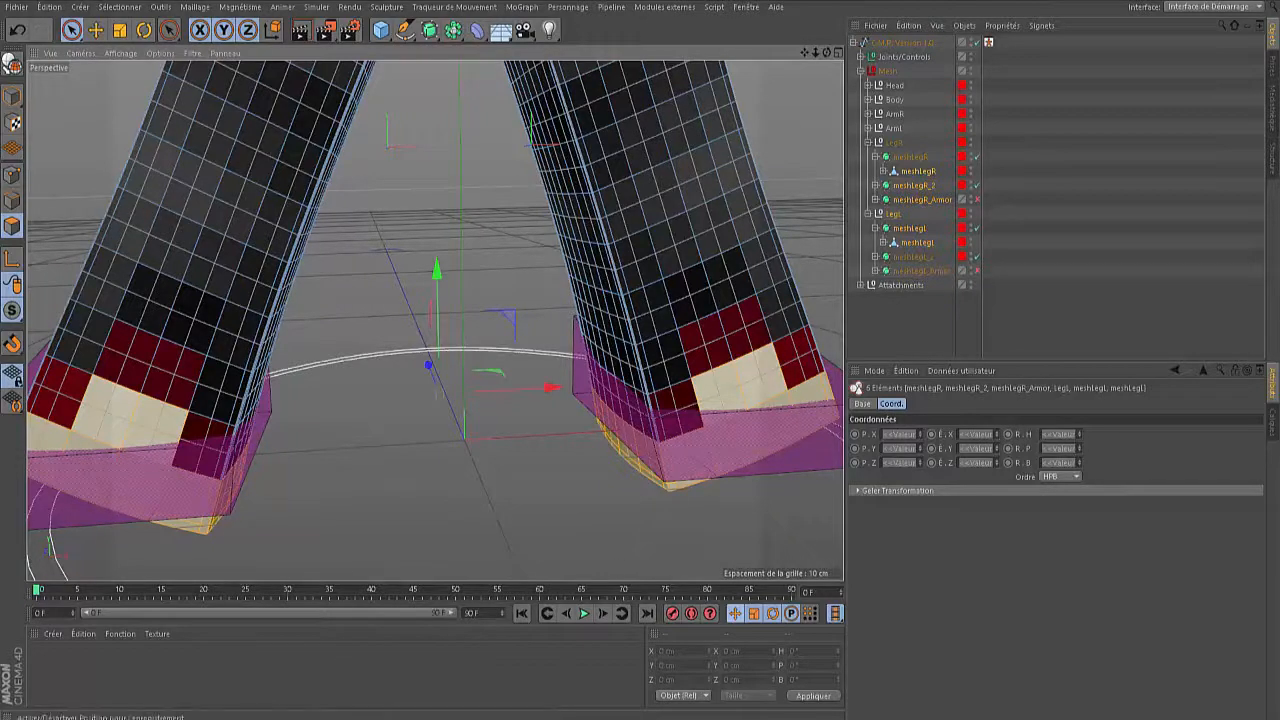
Extrude the selected shoe polygons on both feet with a 2 cm offset, preserving groups
{"action": "key", "text": "d"}
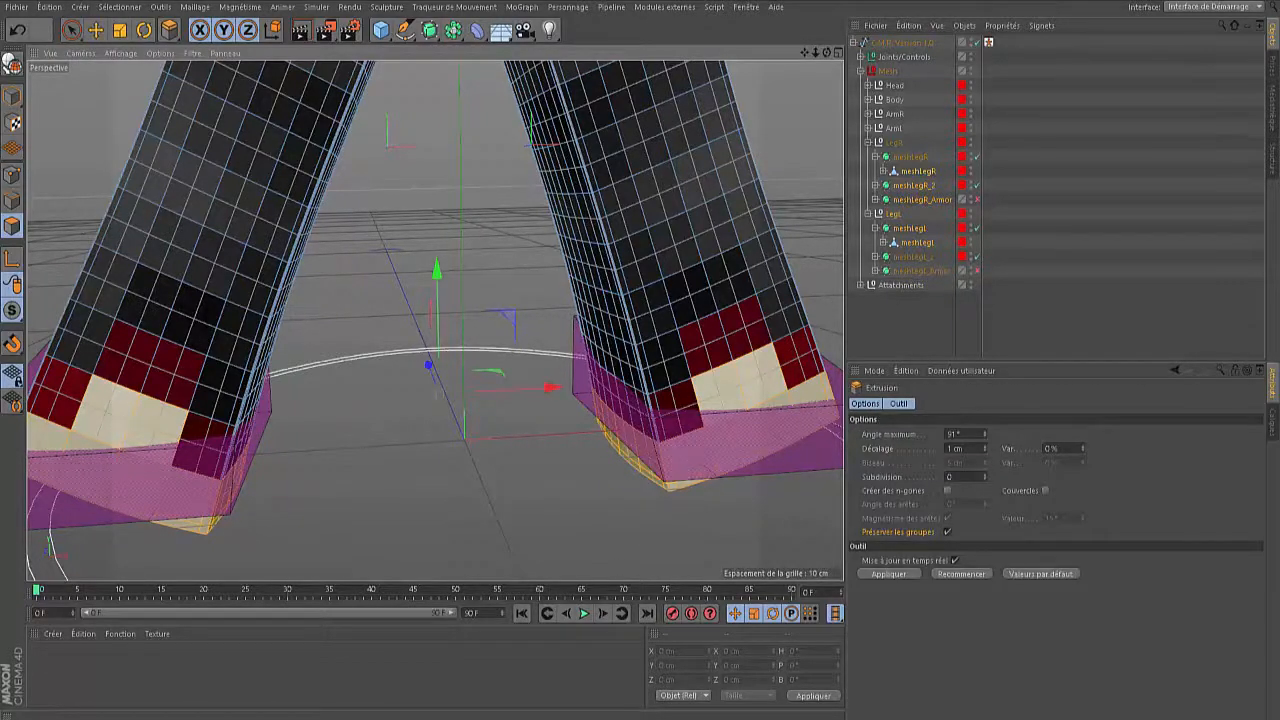
{"action": "double_click", "coordinate": [950, 449]}
{"action": "type", "text": "2"}
{"action": "key", "text": "Return"}
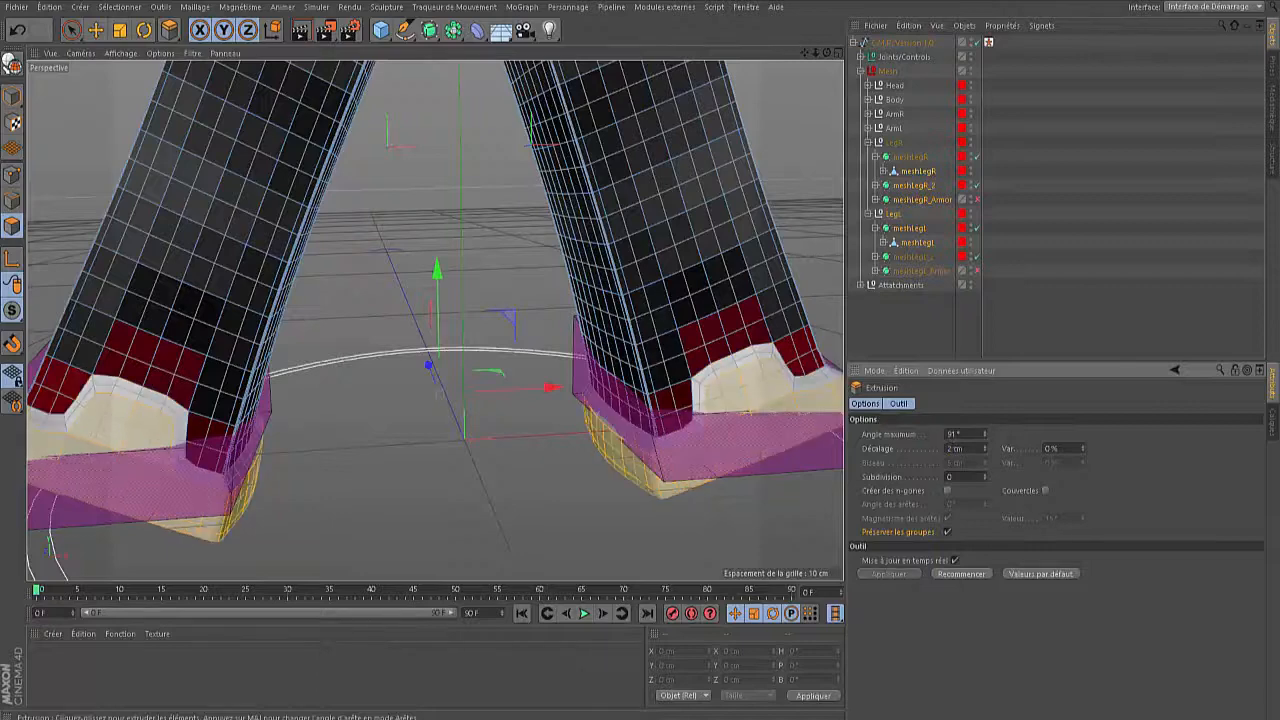
Select all leg polygons and knife a loop cut around the leg close to the upper edge of the white toe
{"action": "key", "text": "ctrl+a"}
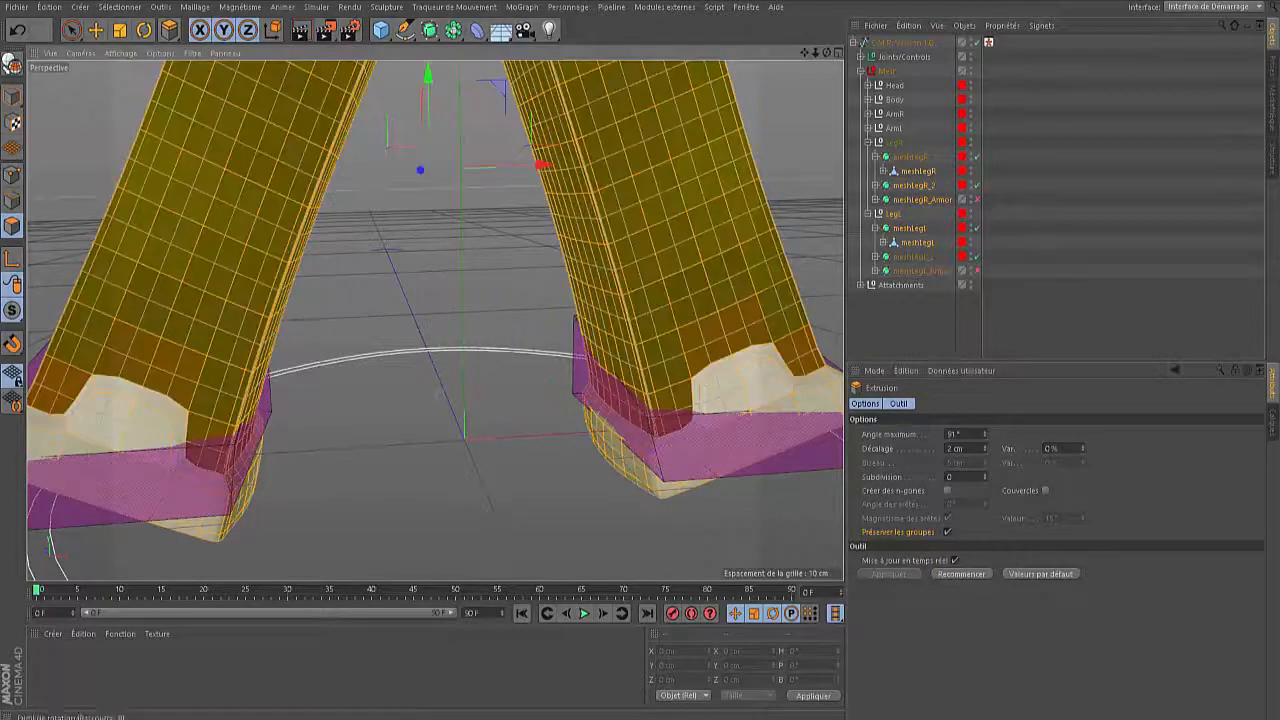
{"action": "left_click_drag", "start_coordinate": [169, 29], "coordinate": [235, 125]}
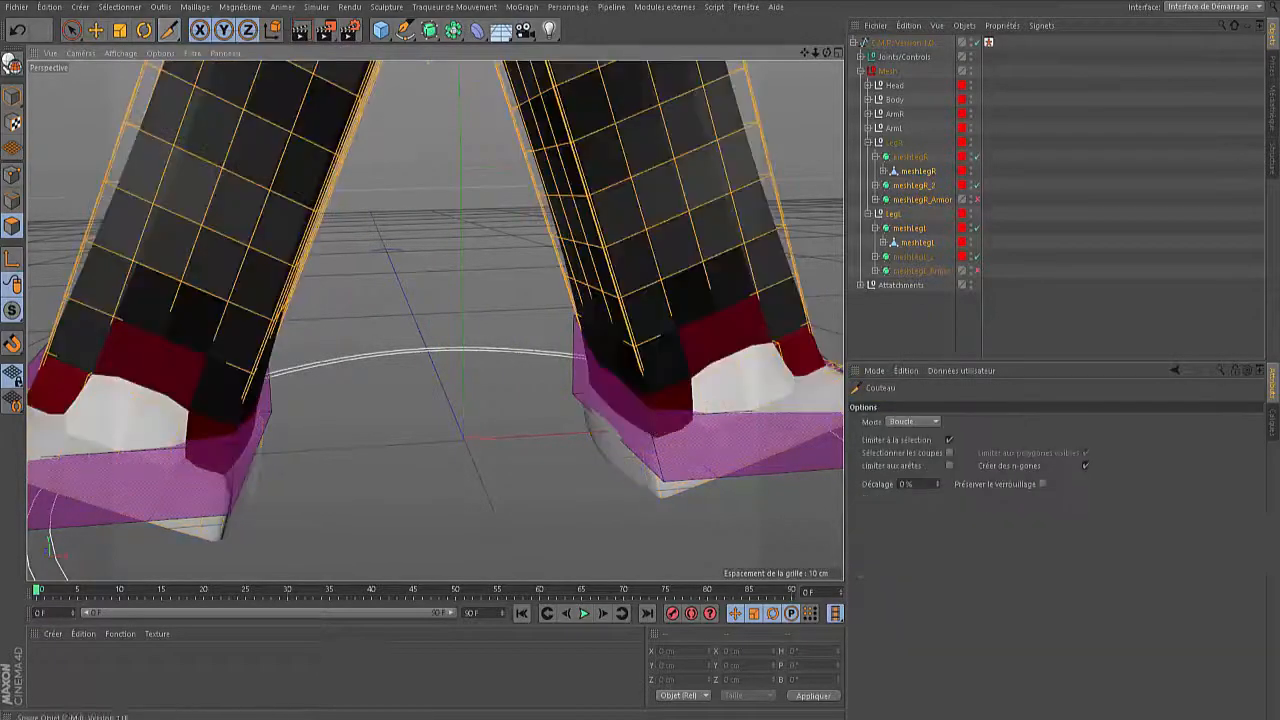
{"action": "left_click_drag", "start_coordinate": [450, 322], "coordinate": [300, 295], "text": "alt"}
{"action": "scroll", "coordinate": [523, 331], "scroll_direction": "up", "scroll_amount": 7}
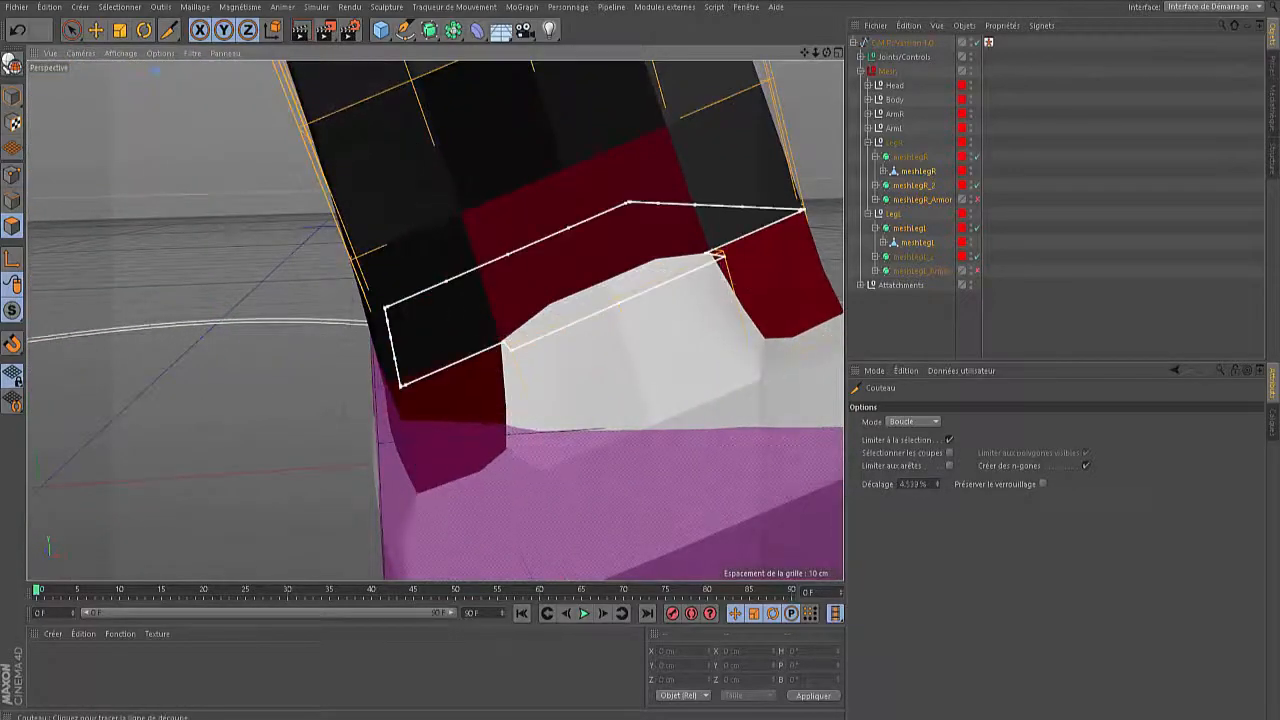
{"action": "left_click", "coordinate": [719, 260]}
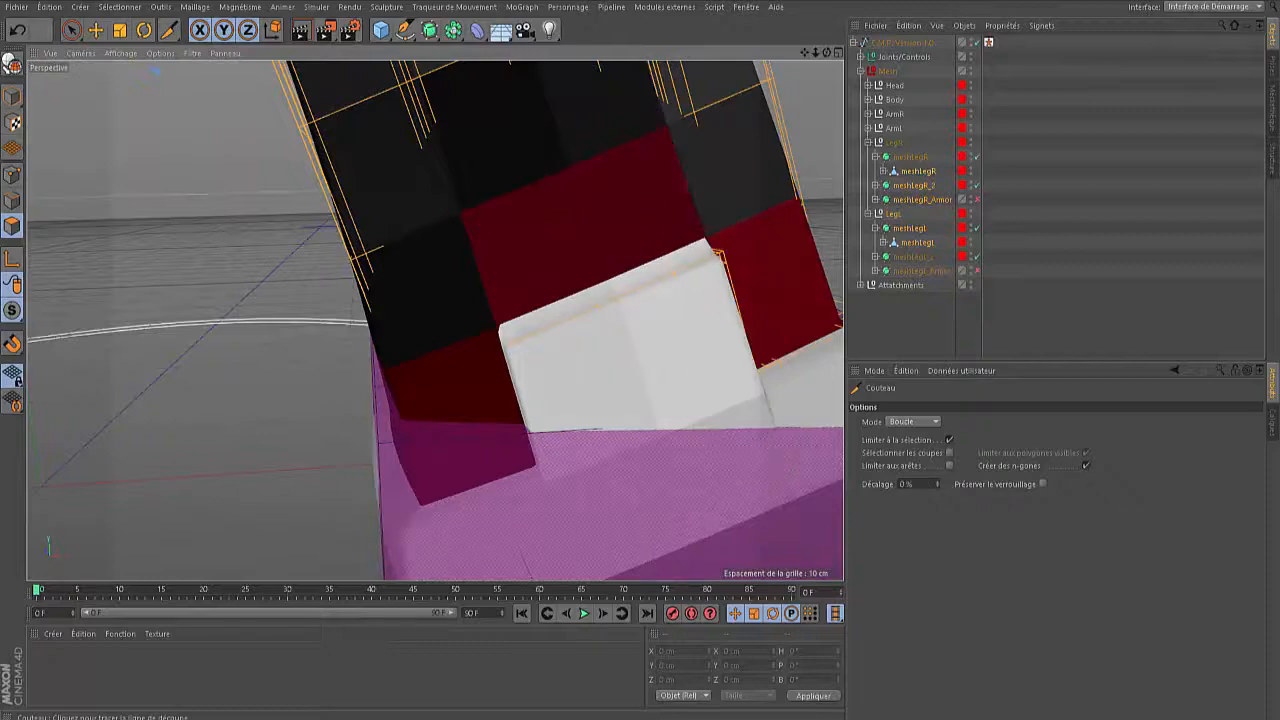
Add another knife loop cut on the opposite side of the toe's upper edge, along the red band, to sharpen it
{"action": "left_click_drag", "start_coordinate": [434, 320], "coordinate": [300, 305], "text": "alt"}
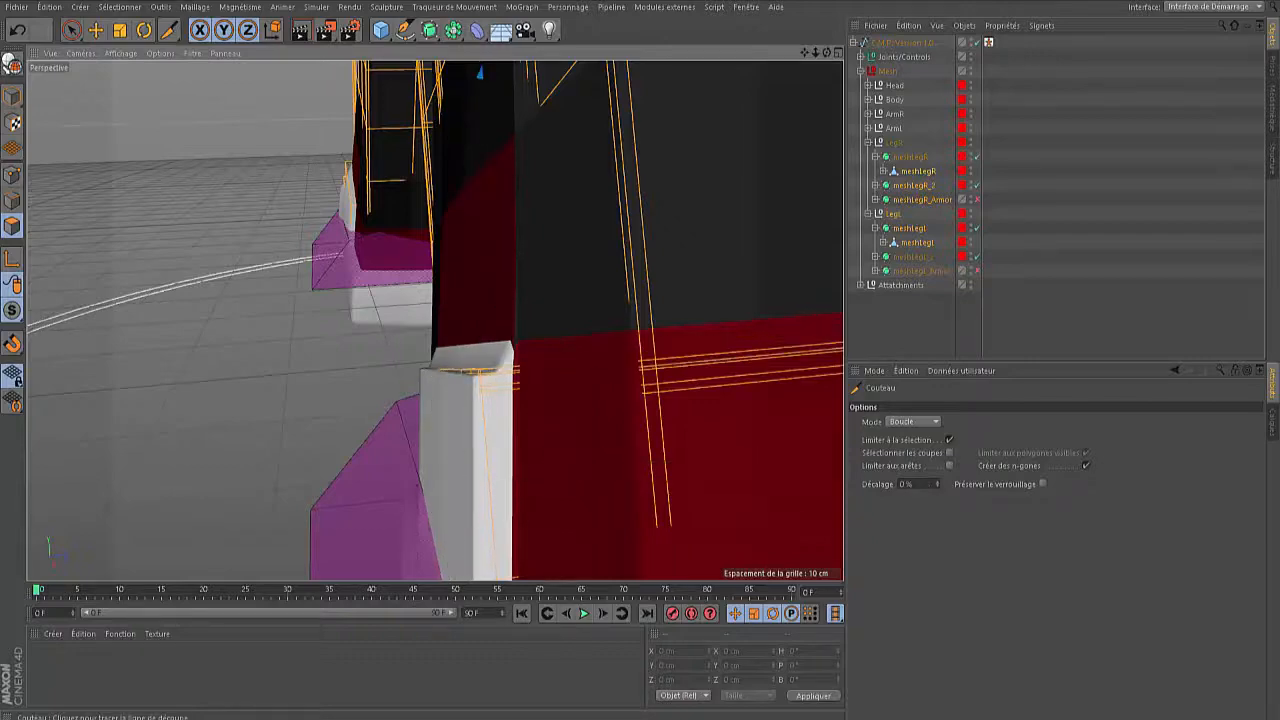
{"action": "left_click_drag", "start_coordinate": [826, 52], "coordinate": [900, 86]}
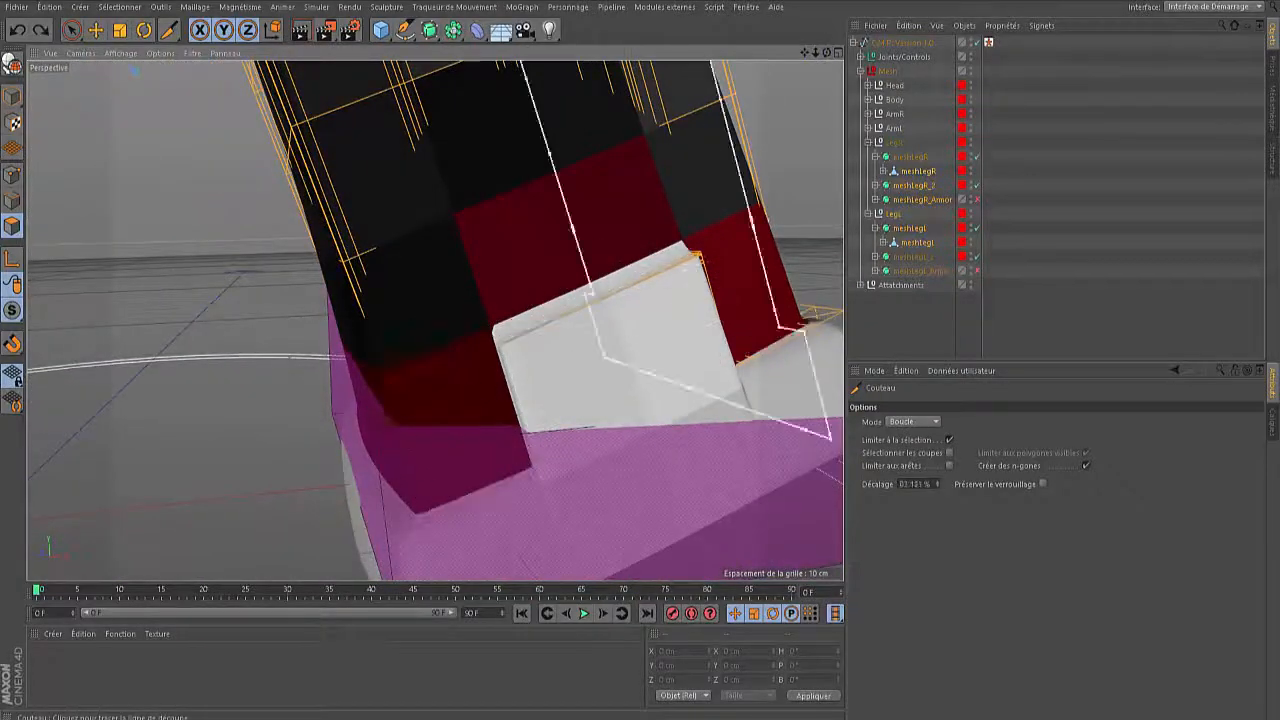
{"action": "left_click_drag", "start_coordinate": [804, 52], "coordinate": [687, 74]}
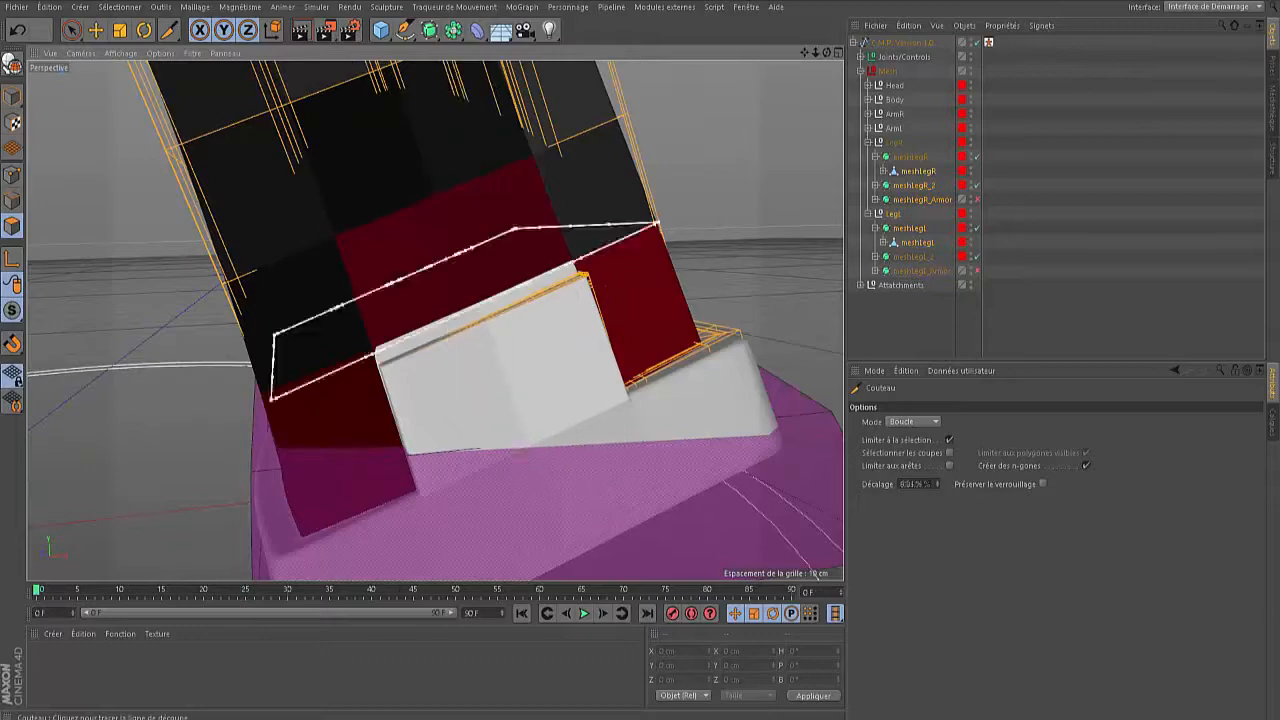
{"action": "left_click", "coordinate": [586, 266]}
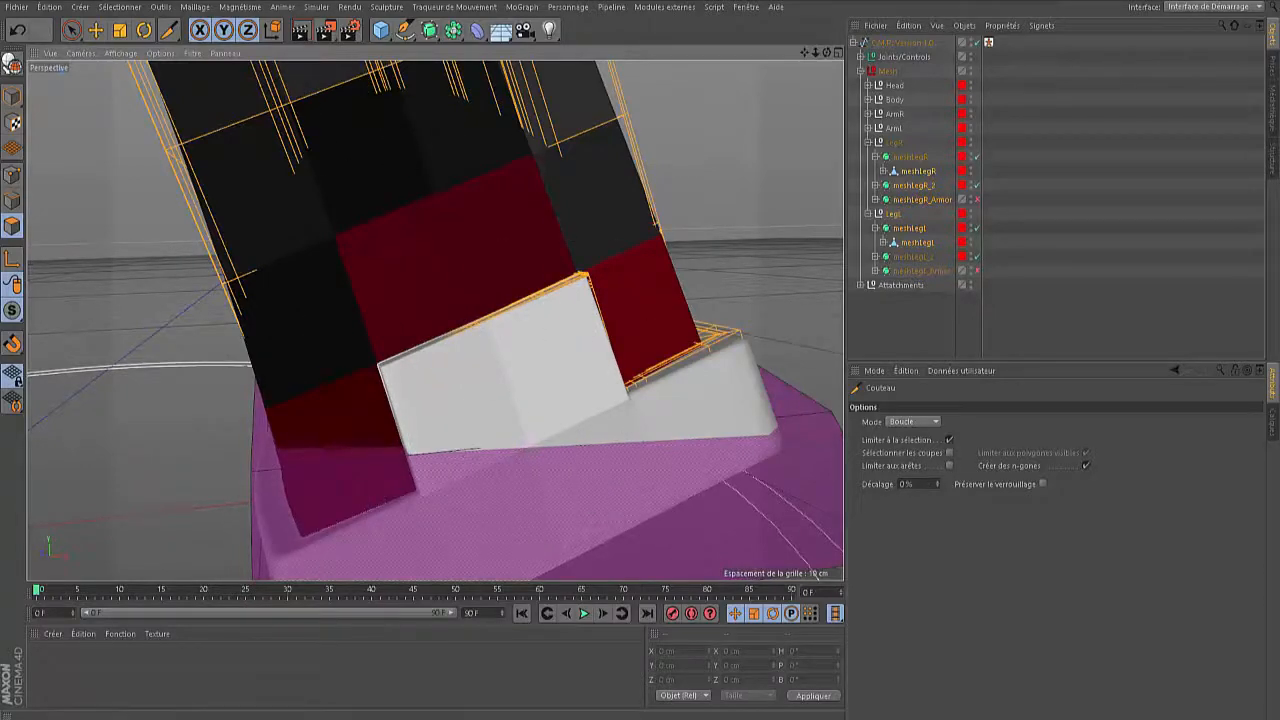
Knife a lengthwise loop cut beside the front toe's vertical edge to sharpen the corner where it meets the side sole
{"action": "left_click_drag", "start_coordinate": [827, 52], "coordinate": [774, 98]}
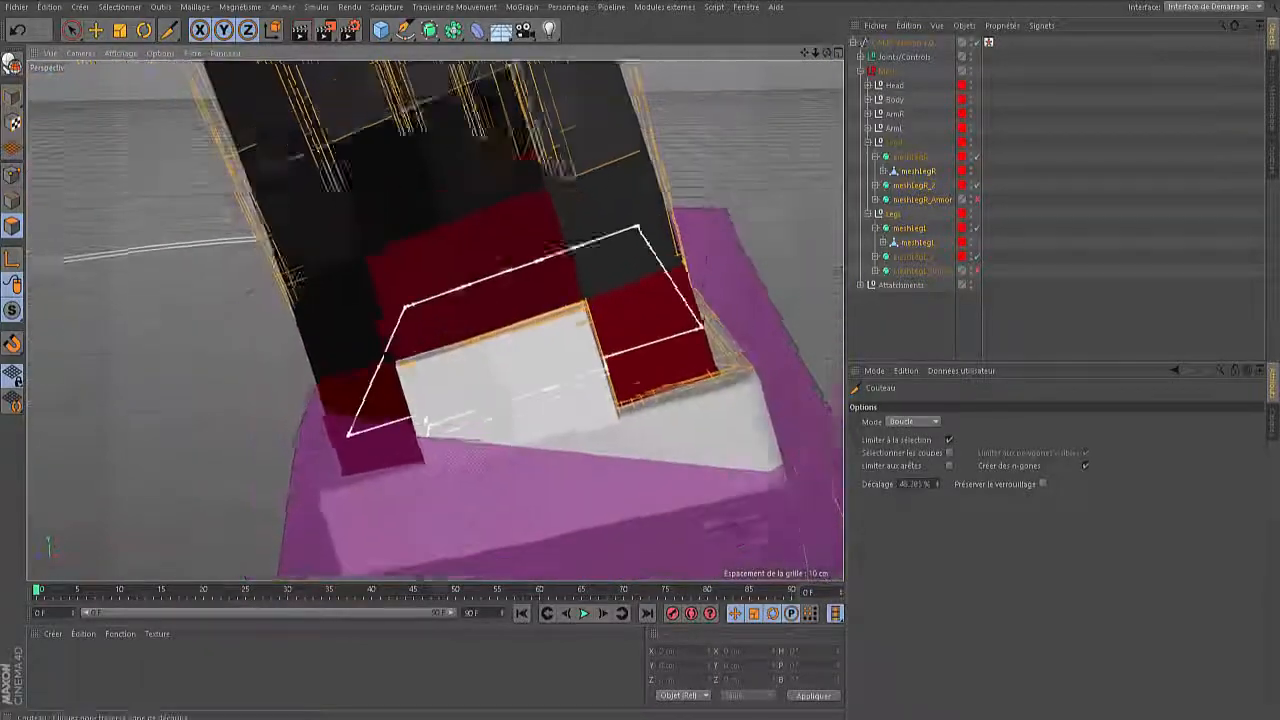
{"action": "scroll", "coordinate": [510, 400], "scroll_direction": "down", "scroll_amount": 3}
{"action": "left_click_drag", "start_coordinate": [700, 300], "coordinate": [560, 308], "text": "alt"}
{"action": "scroll", "coordinate": [556, 310], "scroll_direction": "up", "scroll_amount": 4}
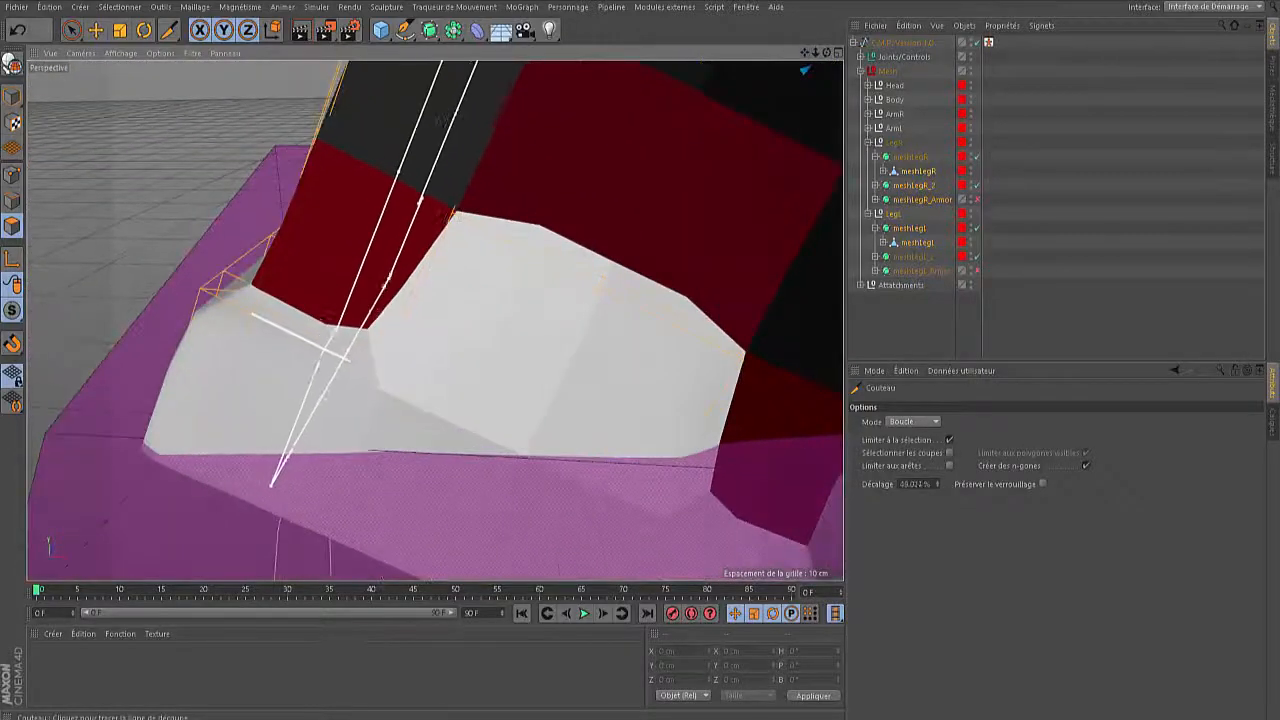
{"action": "left_click", "coordinate": [356, 364]}
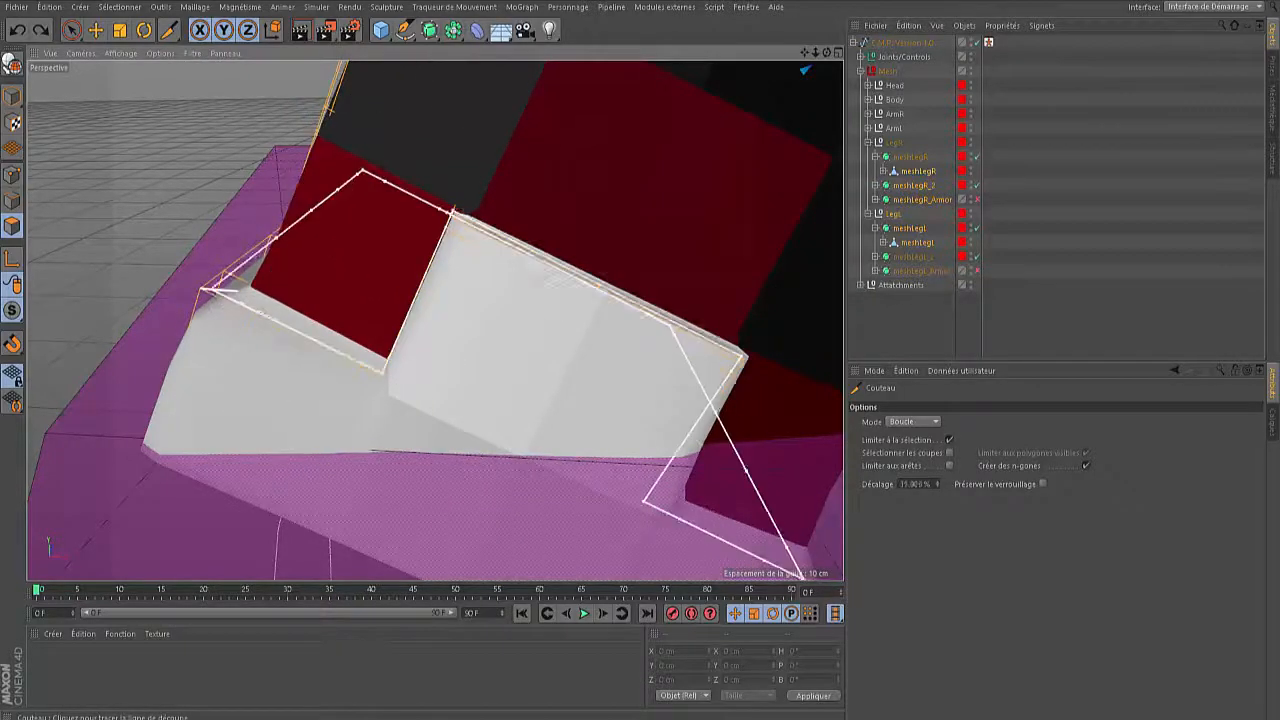
{"action": "left_click", "coordinate": [384, 373]}
{"action": "key", "text": "ctrl+z"}
{"action": "left_click", "coordinate": [384, 373]}
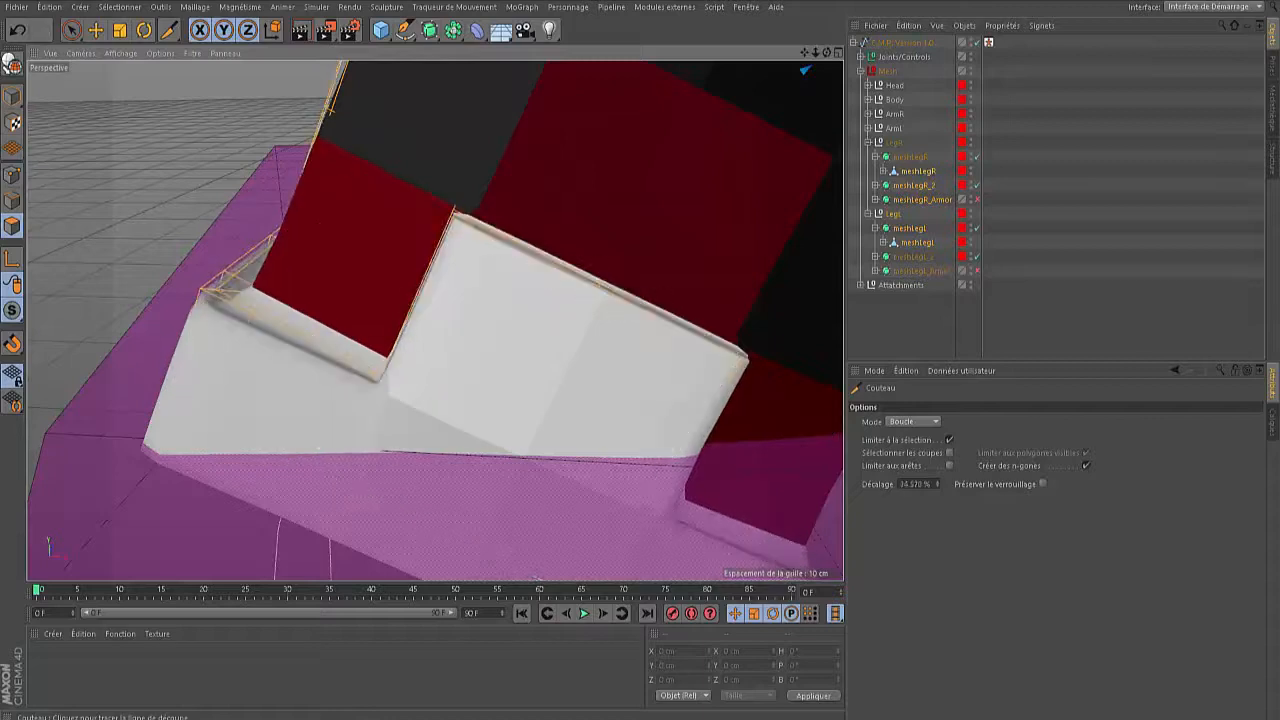
{"action": "key", "text": "ctrl+z"}
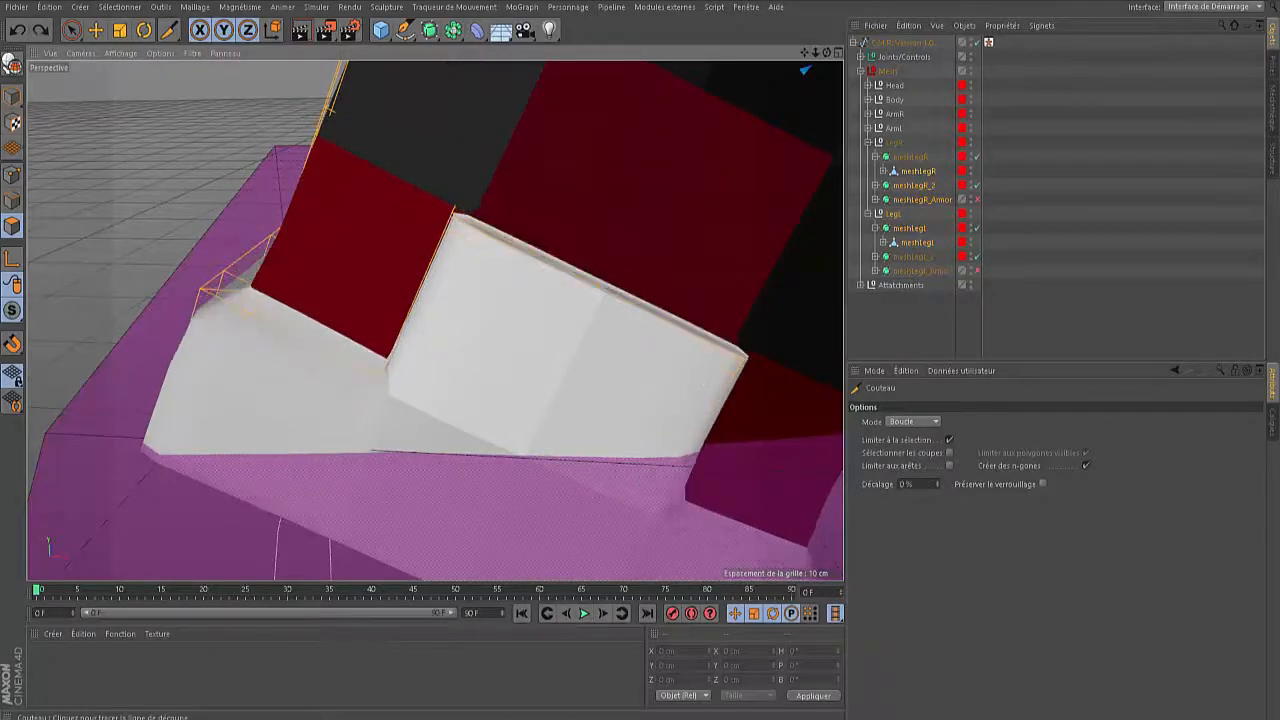
Finish the knife loop cut that sharpens the shoe's extruded edges beside the red side panel and check both shoes
{"action": "left_click", "coordinate": [388, 318]}
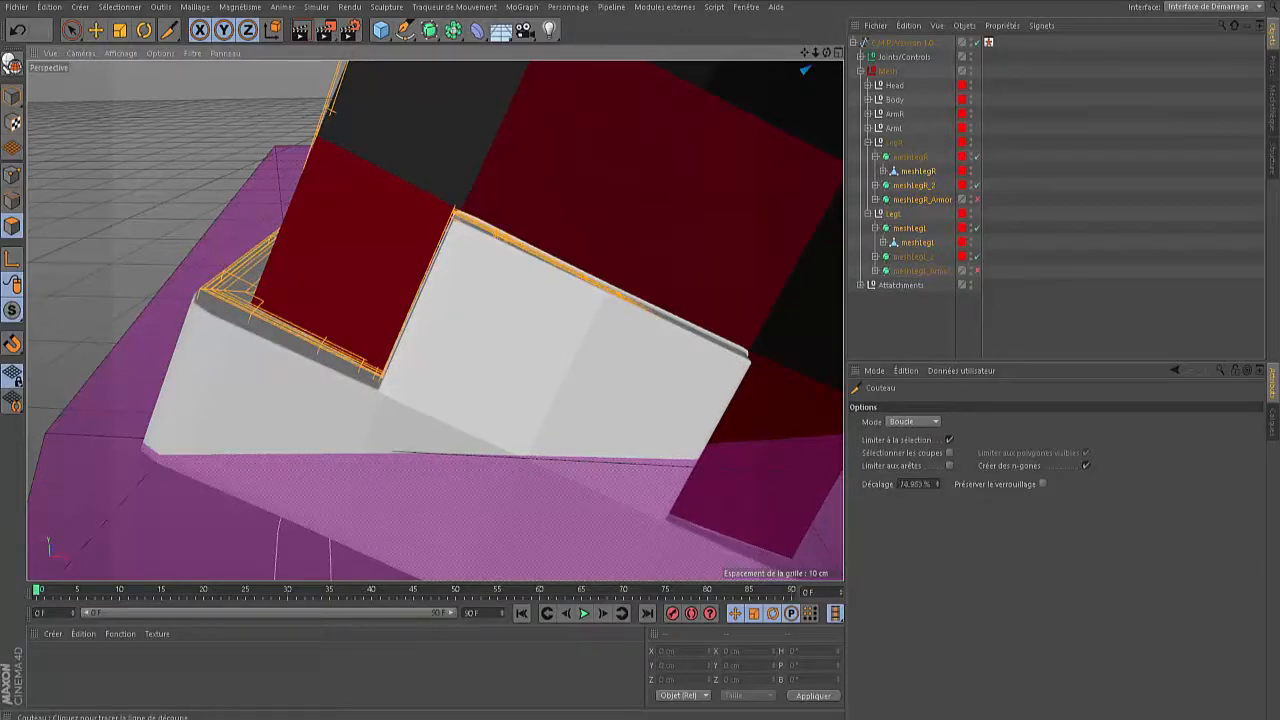
{"action": "scroll", "coordinate": [613, 325], "scroll_direction": "down", "scroll_amount": 8}
{"action": "scroll", "coordinate": [680, 300], "scroll_direction": "up", "scroll_amount": 5}
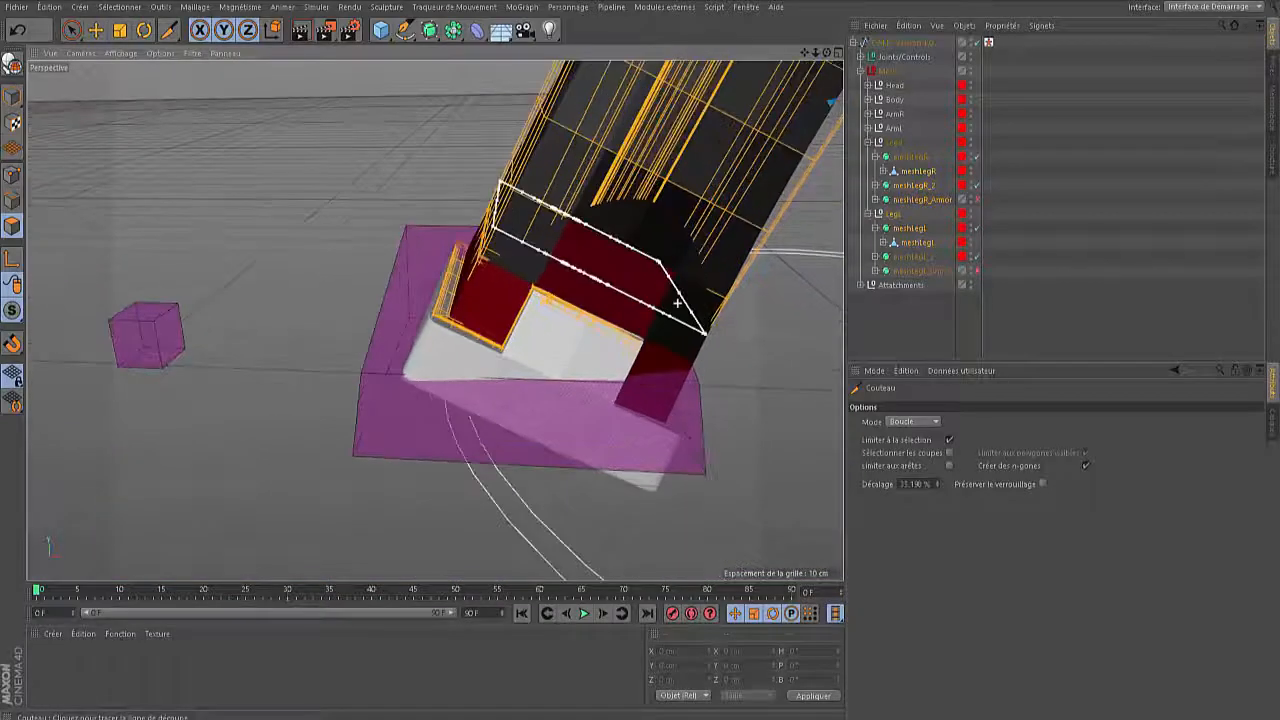
{"action": "left_click_drag", "start_coordinate": [435, 320], "coordinate": [690, 322], "text": "alt"}
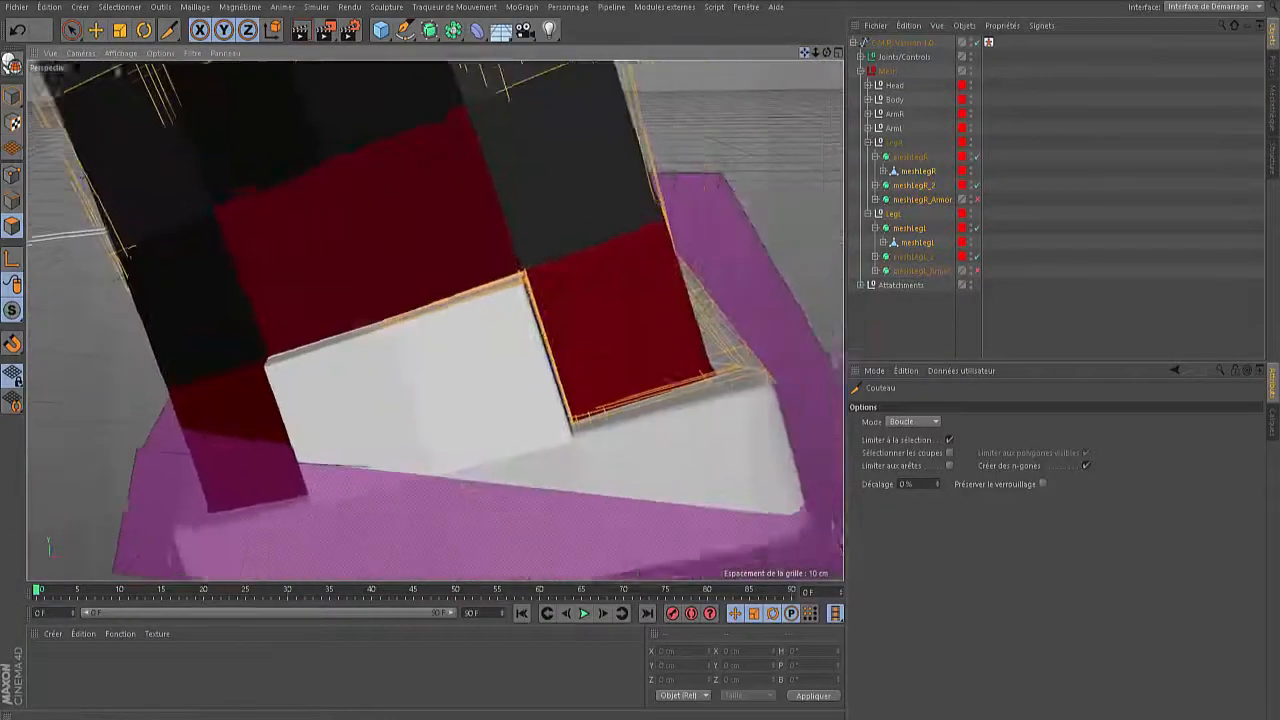
{"action": "middle_click_drag", "start_coordinate": [260, 110], "coordinate": [435, 320], "text": "alt"}
{"action": "scroll", "coordinate": [730, 212], "scroll_direction": "down", "scroll_amount": 6}
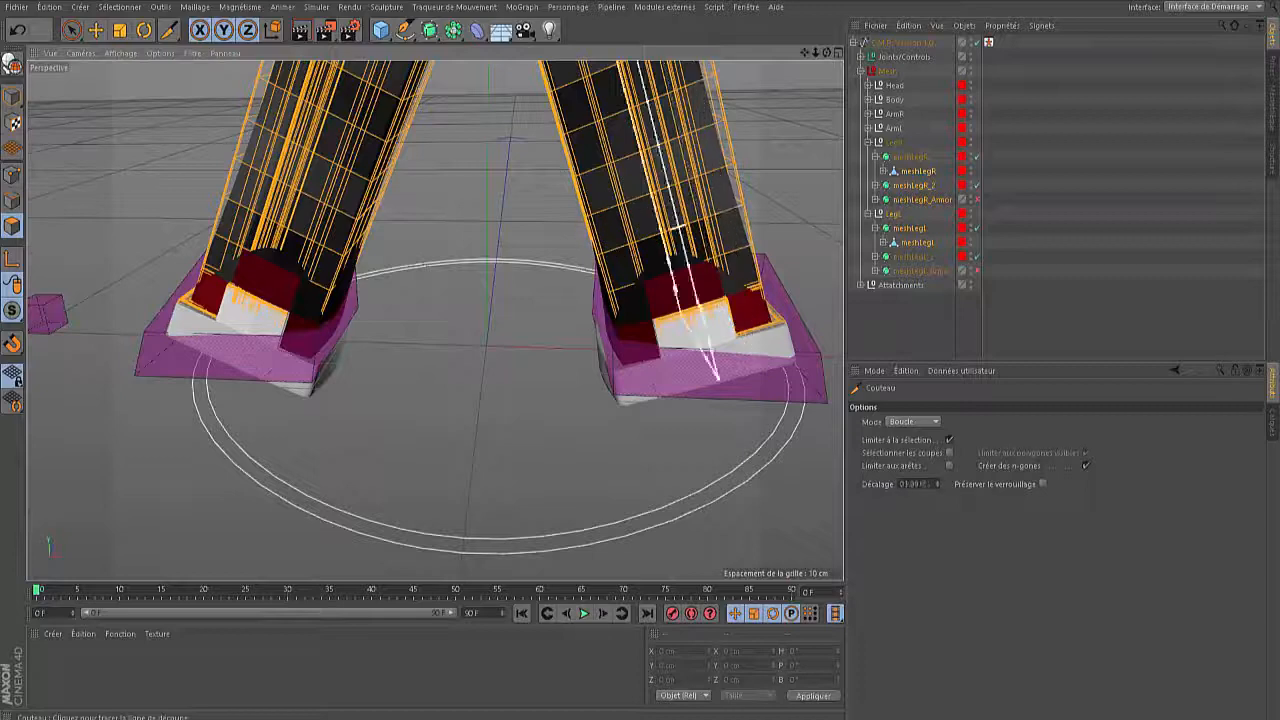
{"action": "scroll", "coordinate": [650, 165], "scroll_direction": "up", "scroll_amount": 5}
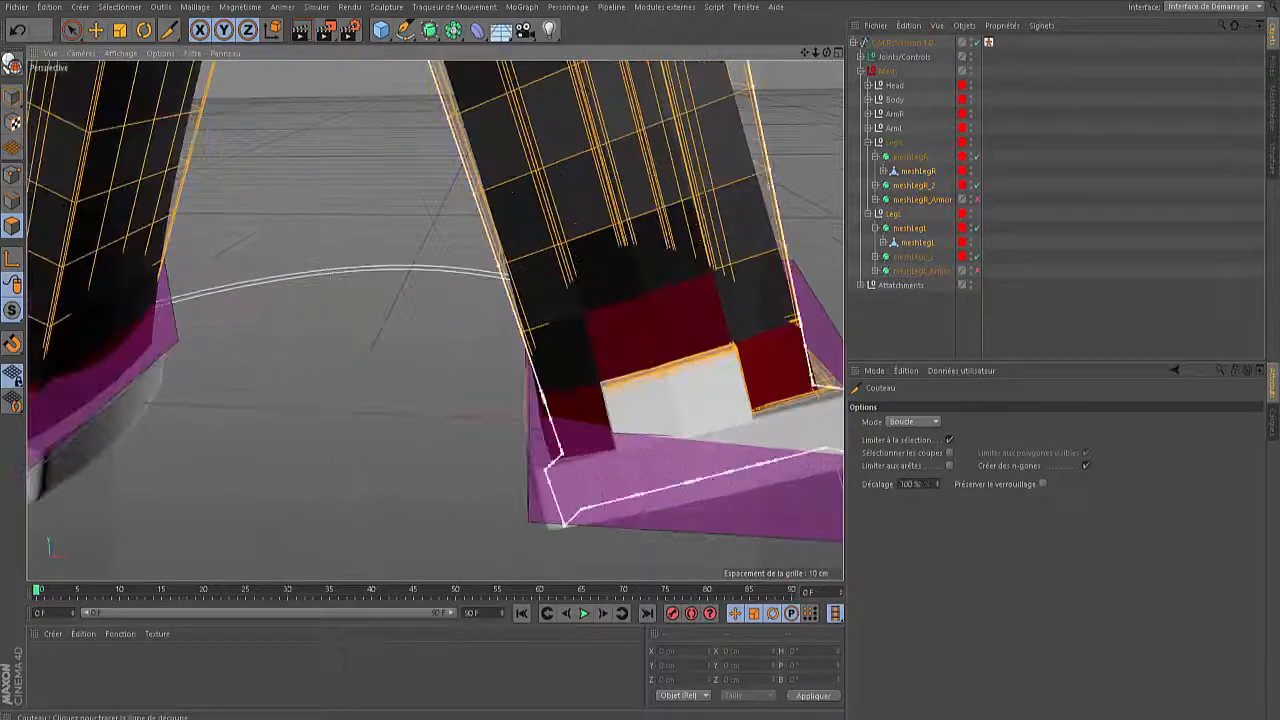
{"action": "scroll", "coordinate": [450, 290], "scroll_direction": "down", "scroll_amount": 3}
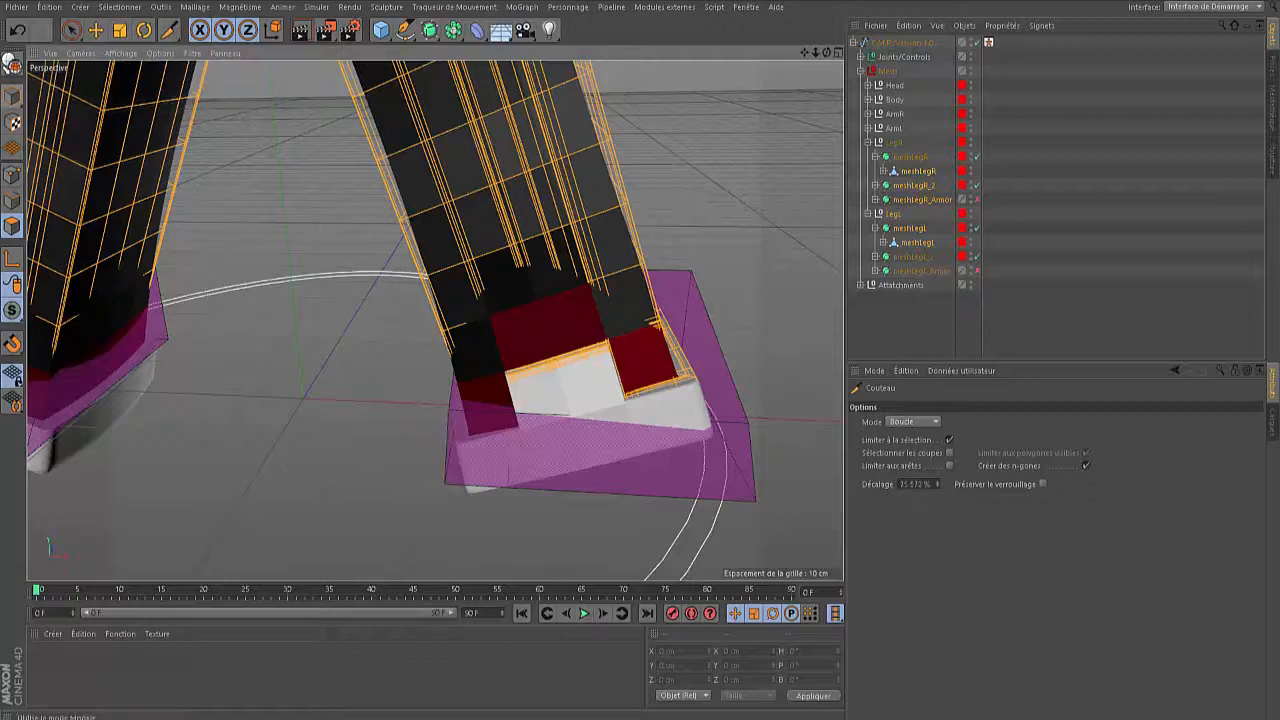
{"action": "key", "text": "e"}
{"action": "key", "text": "ctrl+a"}
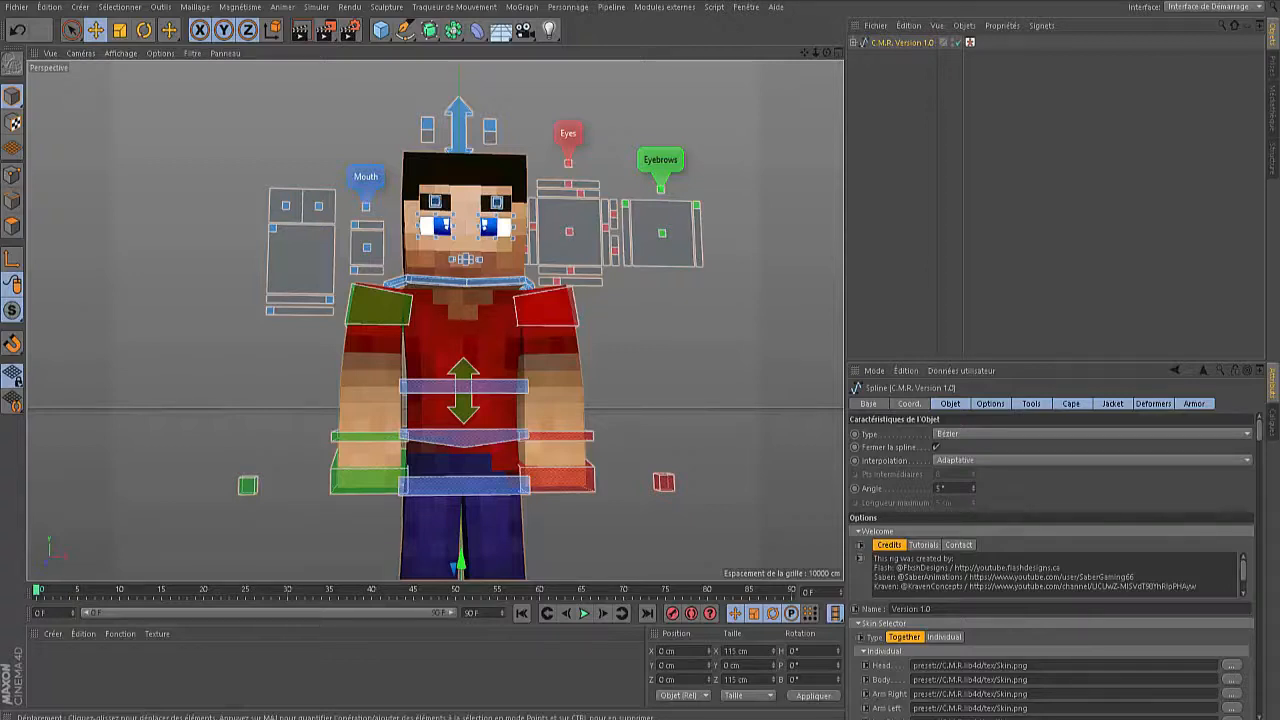
{"action": "mouse_move", "coordinate": [435, 320]}
{"action": "left_mouse_down", "text": "alt"}
{"action": "mouse_move", "coordinate": [230, 306]}
{"action": "mouse_move", "coordinate": [520, 318]}
{"action": "mouse_move", "coordinate": [578, 362]}
{"action": "mouse_move", "coordinate": [590, 450]}
{"action": "mouse_move", "coordinate": [670, 510]}
{"action": "mouse_move", "coordinate": [375, 410]}
{"action": "mouse_move", "coordinate": [400, 450]}
{"action": "mouse_move", "coordinate": [420, 560]}
{"action": "mouse_move", "coordinate": [385, 640]}
{"action": "mouse_move", "coordinate": [265, 330]}
{"action": "mouse_move", "coordinate": [145, 375]}
{"action": "mouse_move", "coordinate": [180, 318]}
{"action": "mouse_move", "coordinate": [445, 322]}
{"action": "left_mouse_up", "text": "alt"}
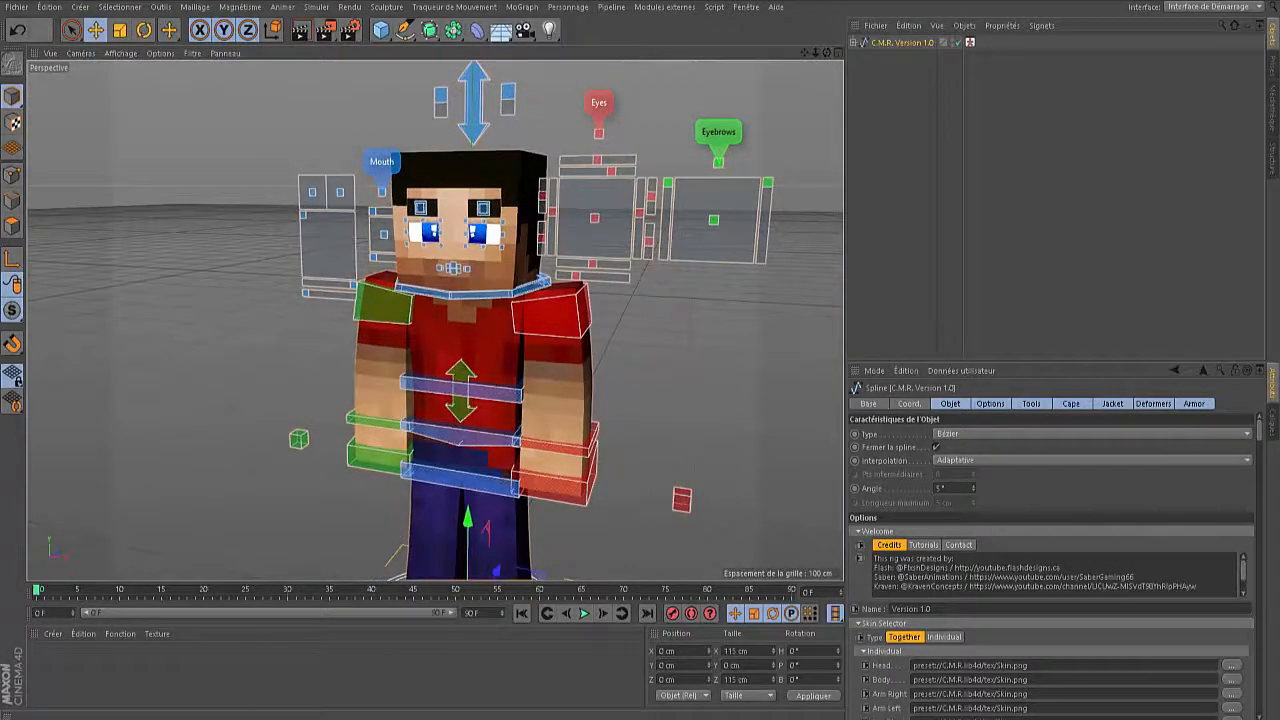